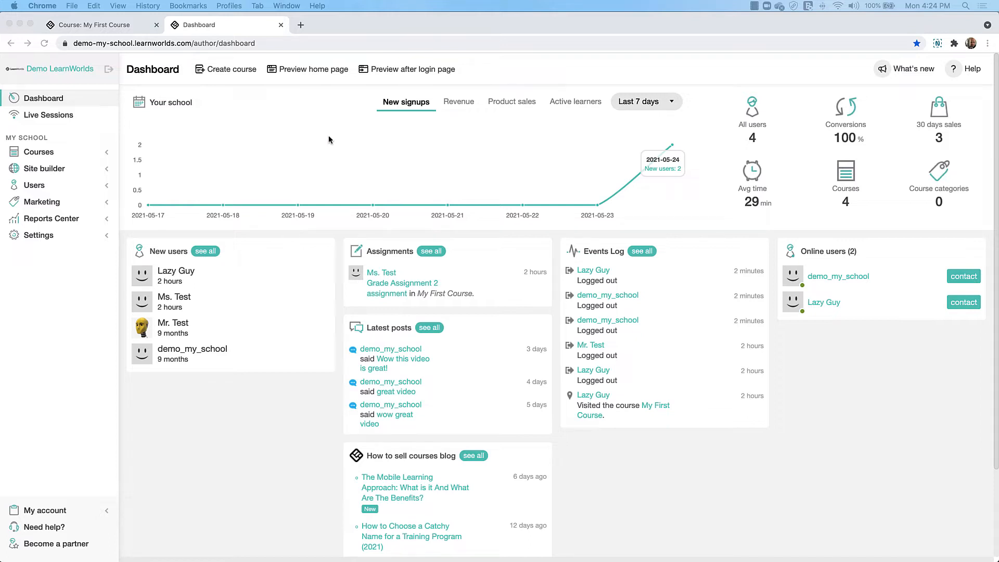
- Review the dashboard chart for revenue, product sales and active learners, showing active learners for the last 60 days
click(466, 104)
click(509, 106)
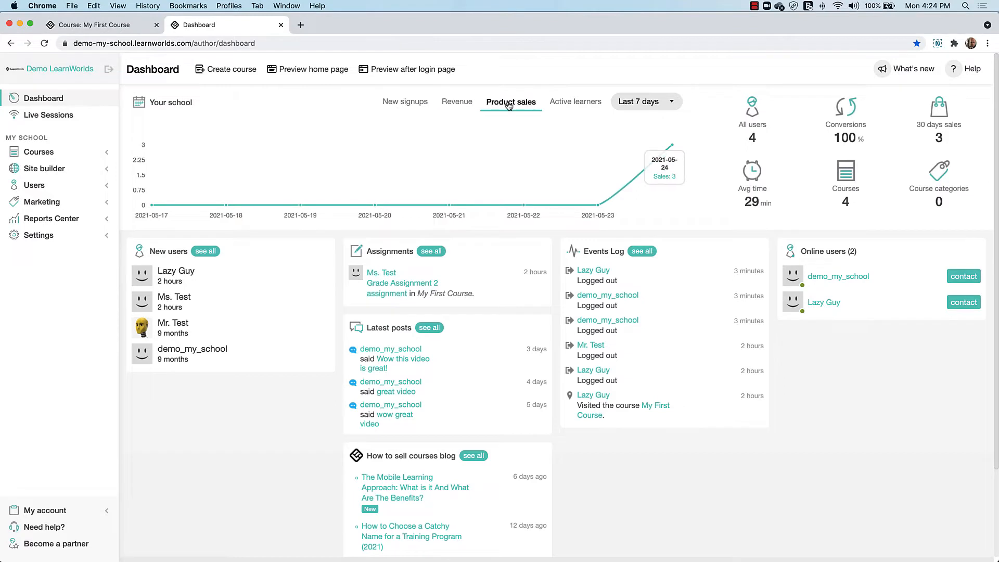
click(573, 105)
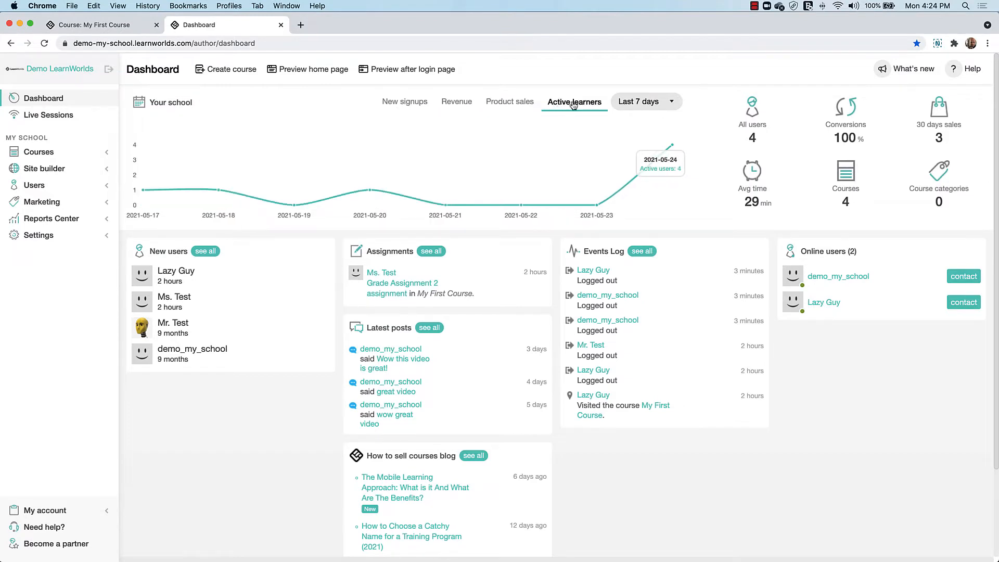
click(637, 103)
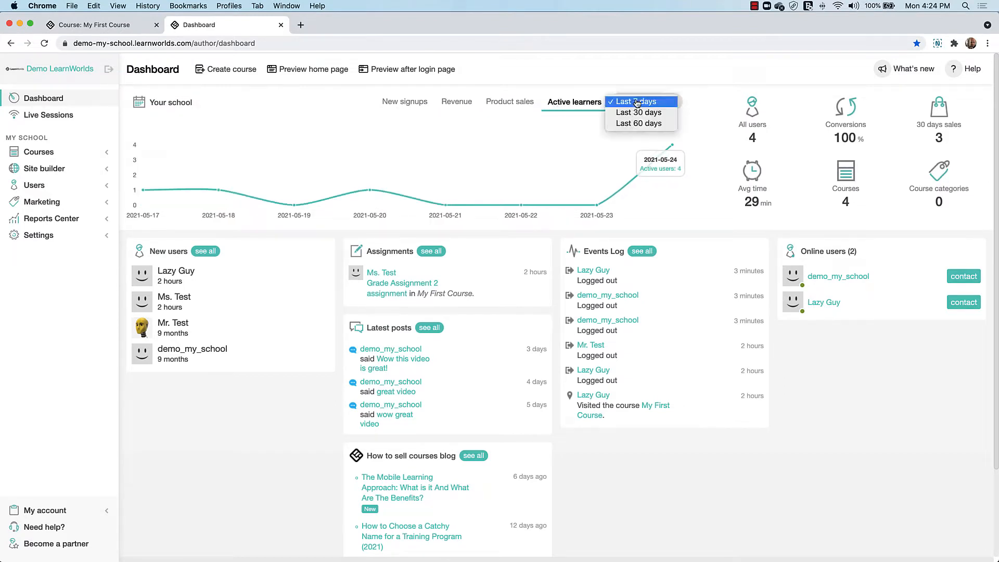
click(636, 124)
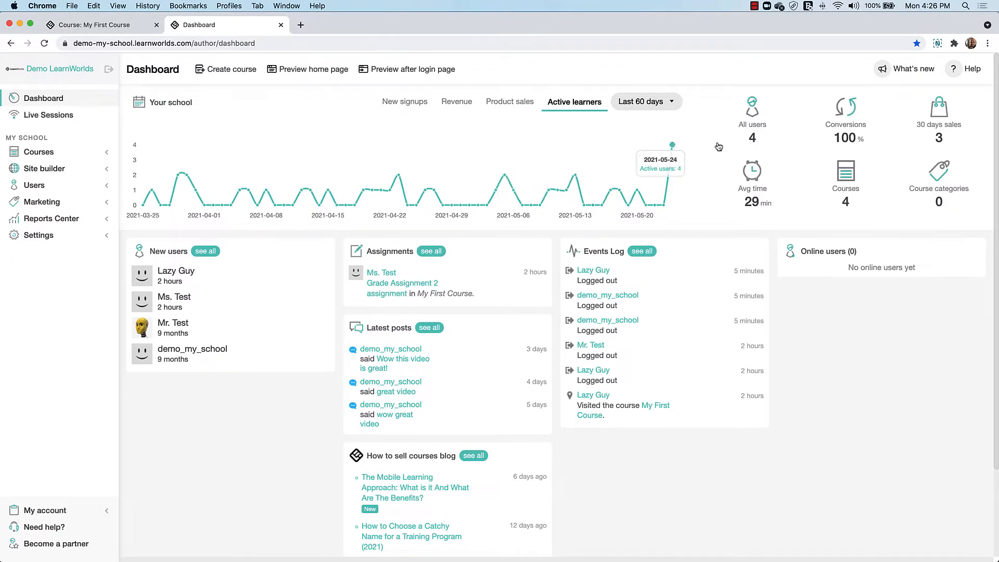
- Read through the What's new announcements, from bulk user actions to the popup builder, and close them
click(881, 71)
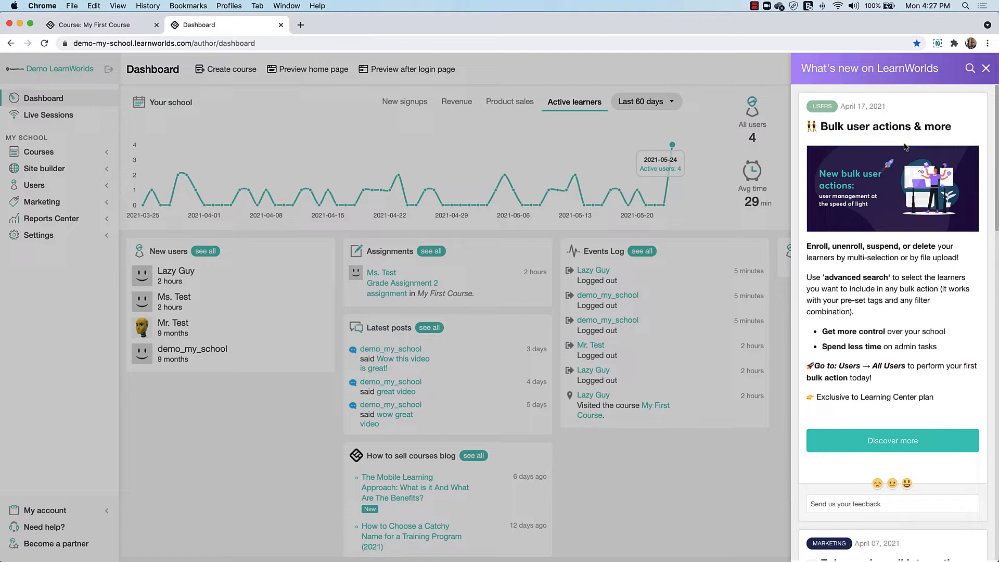
scroll(888, 207, down, 1)
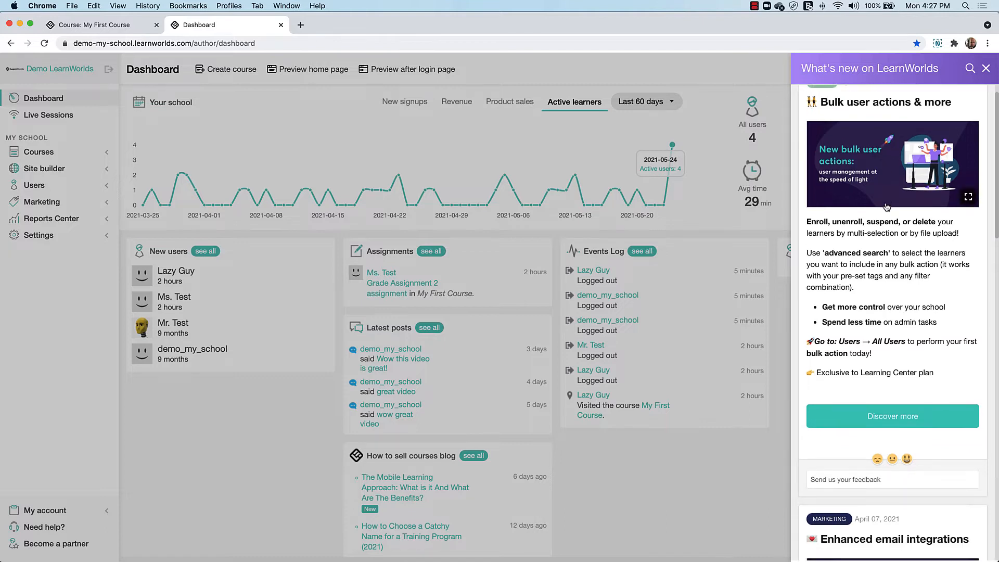
scroll(887, 207, down, 8)
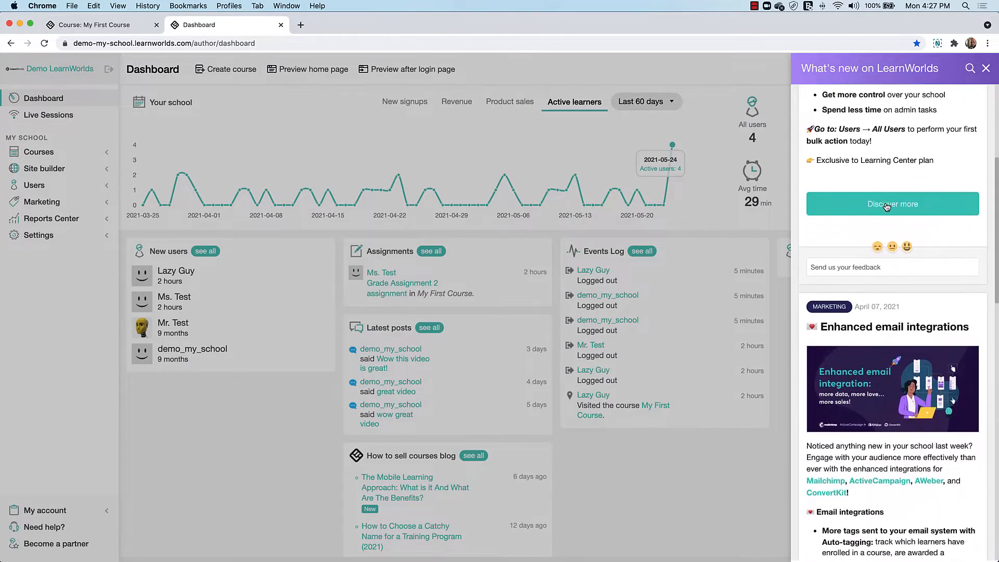
scroll(887, 207, down, 5)
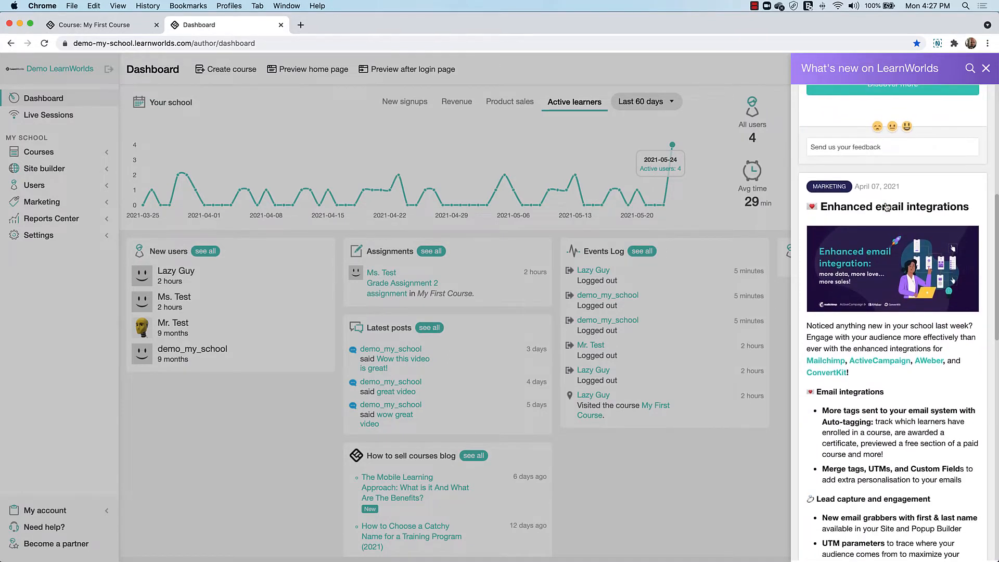
scroll(887, 207, down, 10)
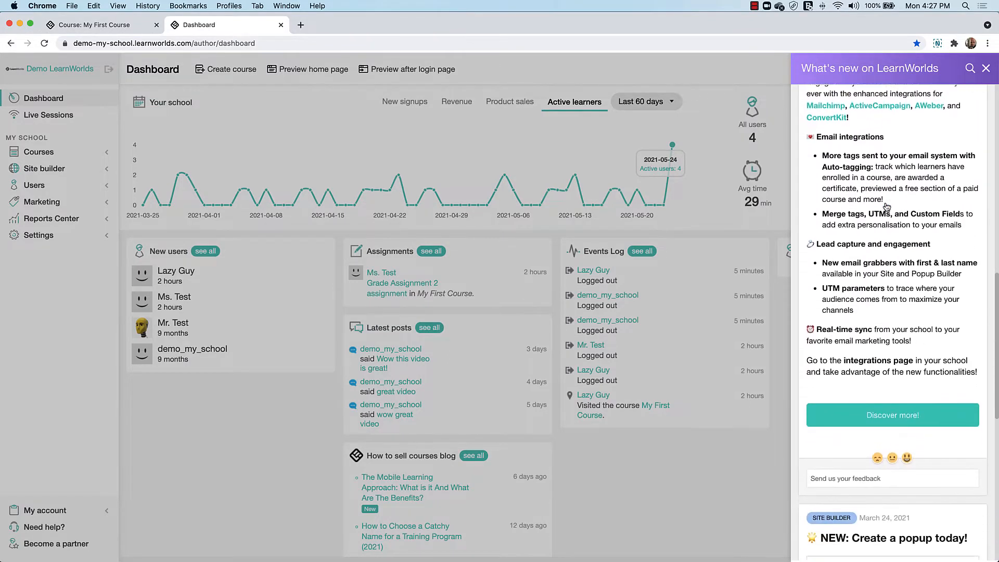
scroll(887, 207, down, 9)
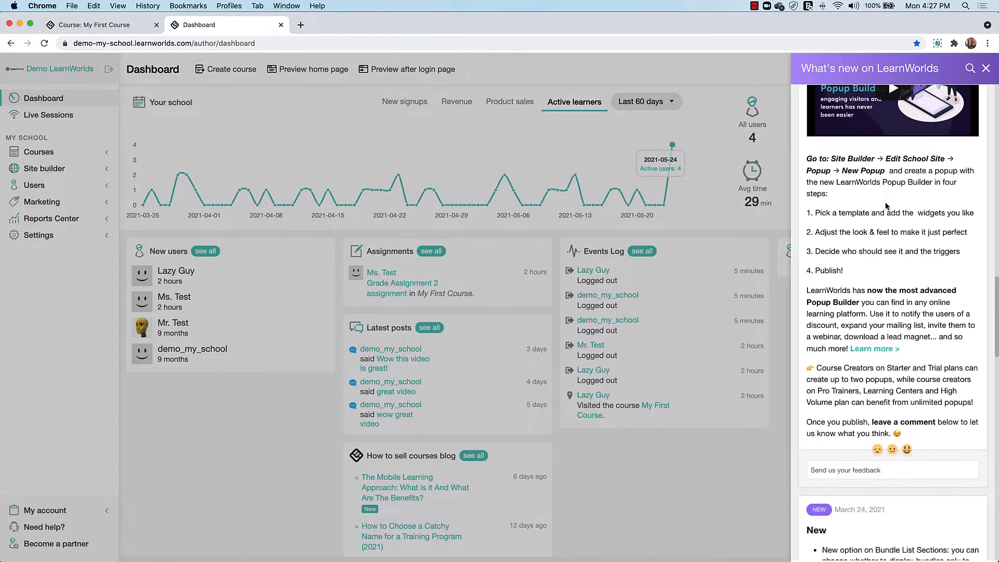
click(986, 69)
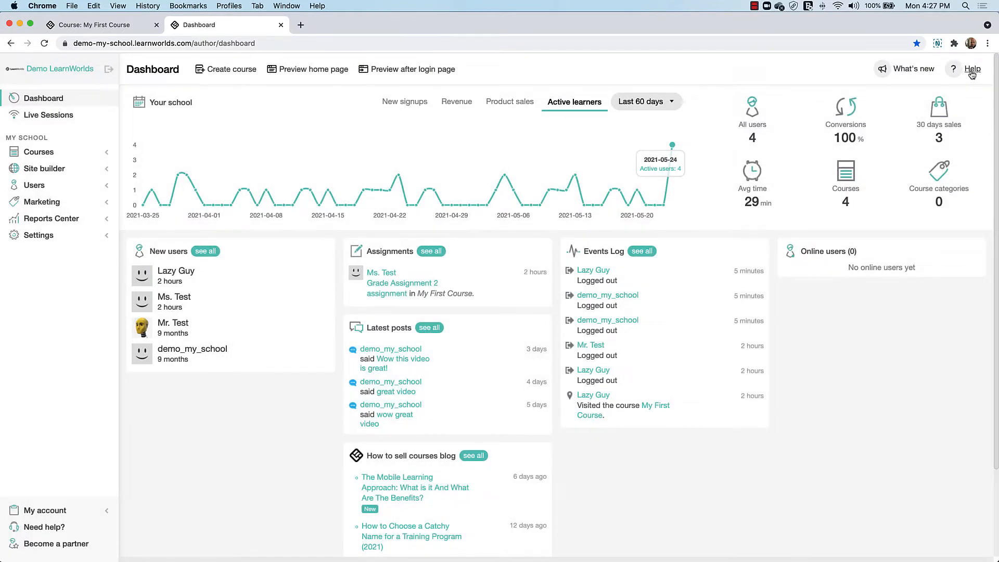
- Open the LearnWorlds Help Center and look over its academy, knowledge base, webinars, FAQs and popular courses
click(972, 70)
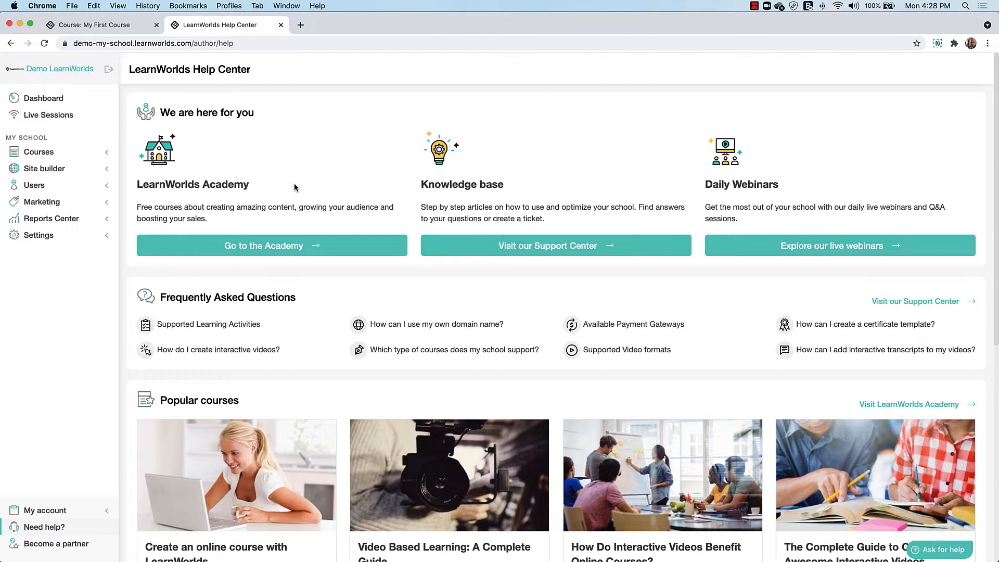
scroll(295, 187, down, 3)
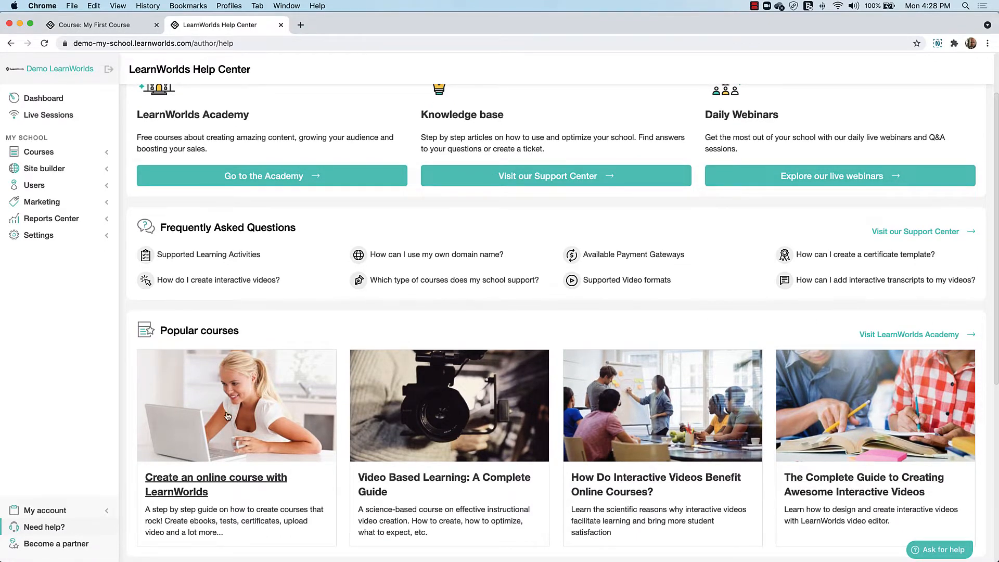
scroll(422, 341, up, 3)
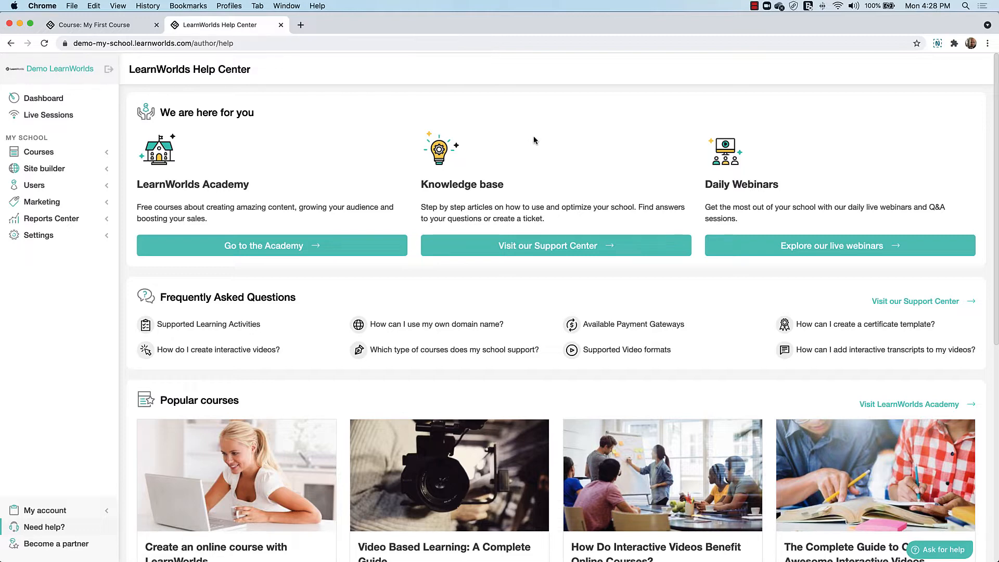
- Search the help widget for "payment", read the Payment Gateways article and return to the widget's start page
click(943, 550)
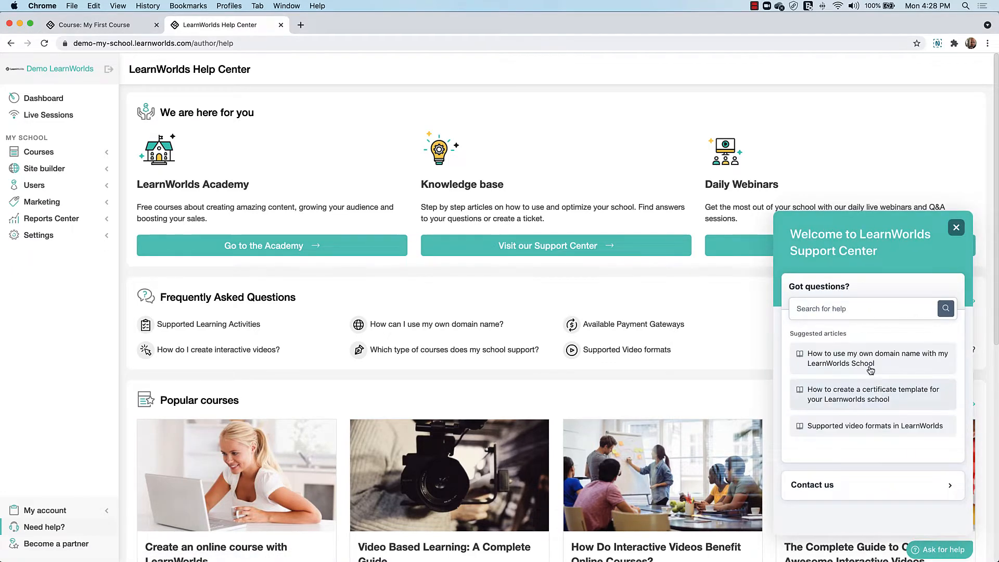
click(835, 309)
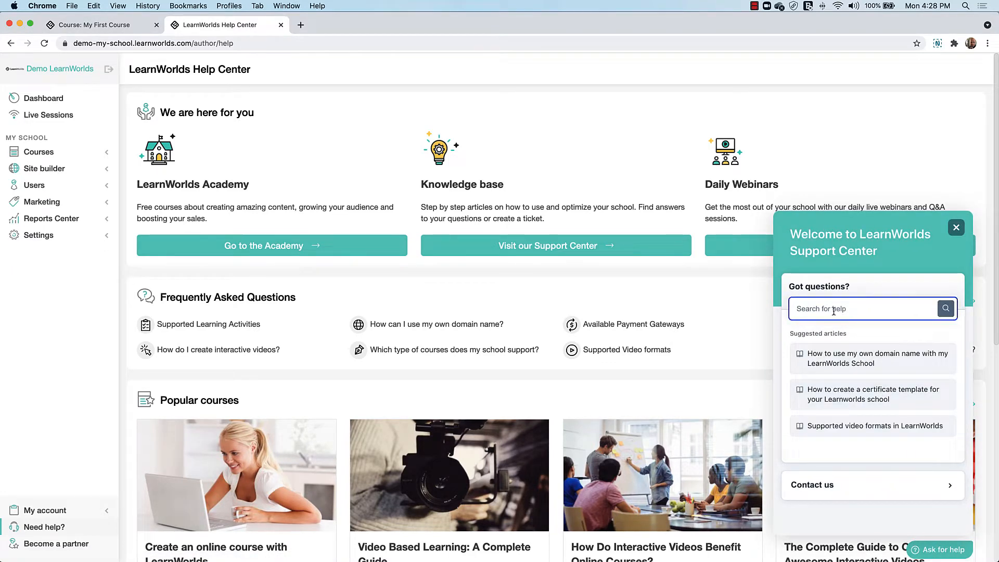
text(payment)
key(Return)
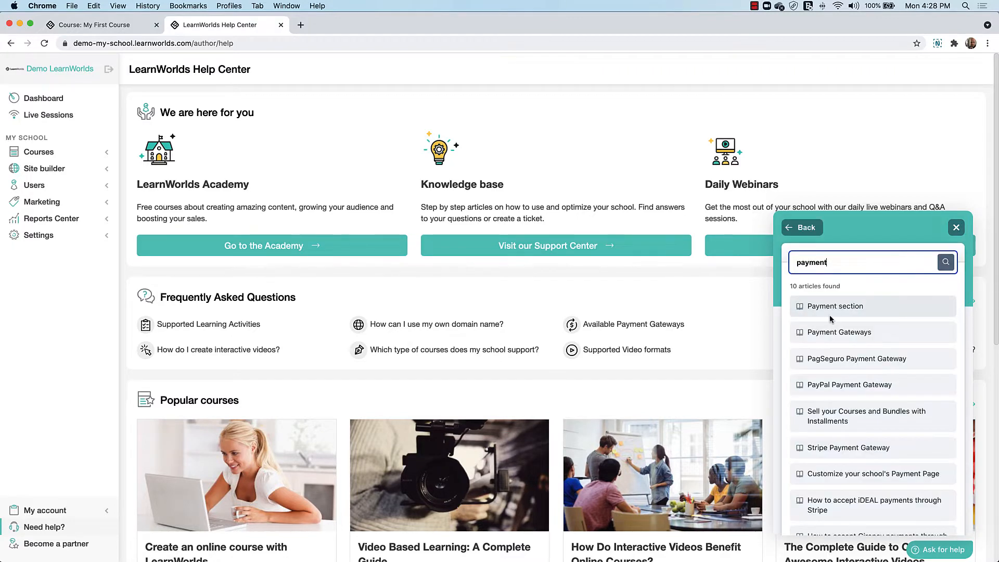
click(828, 332)
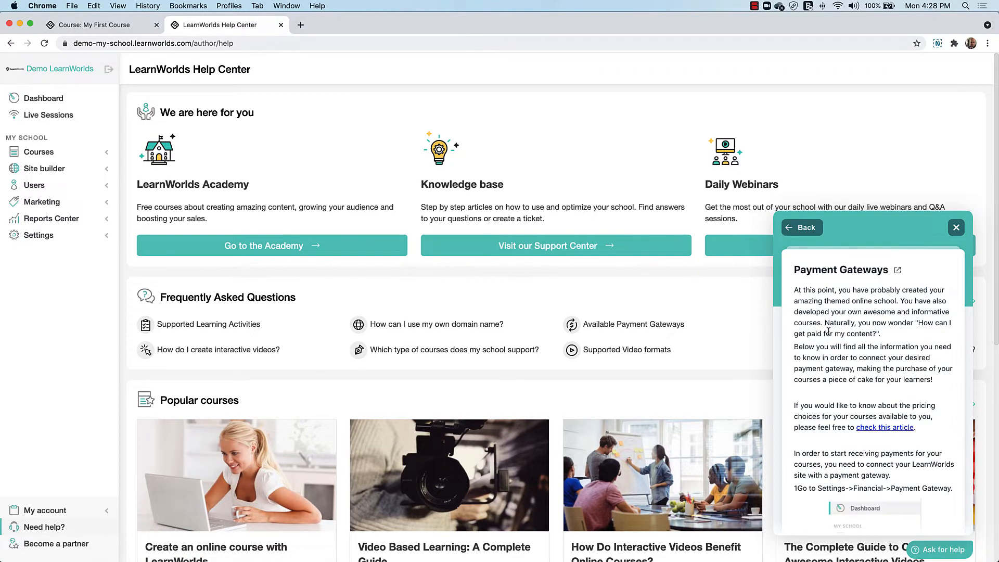
scroll(913, 373, down, 5)
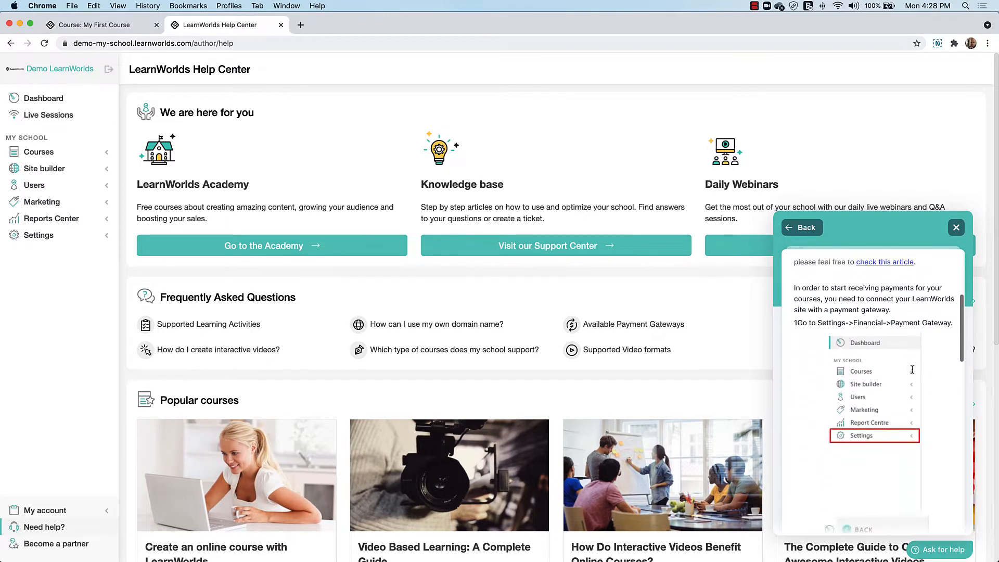
scroll(912, 372, down, 4)
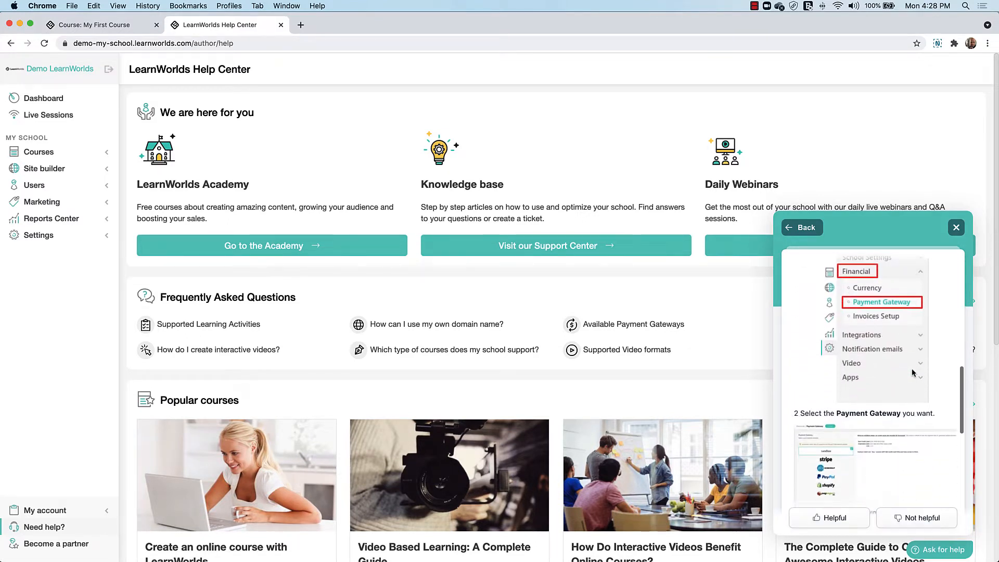
scroll(912, 372, up, 1)
click(801, 227)
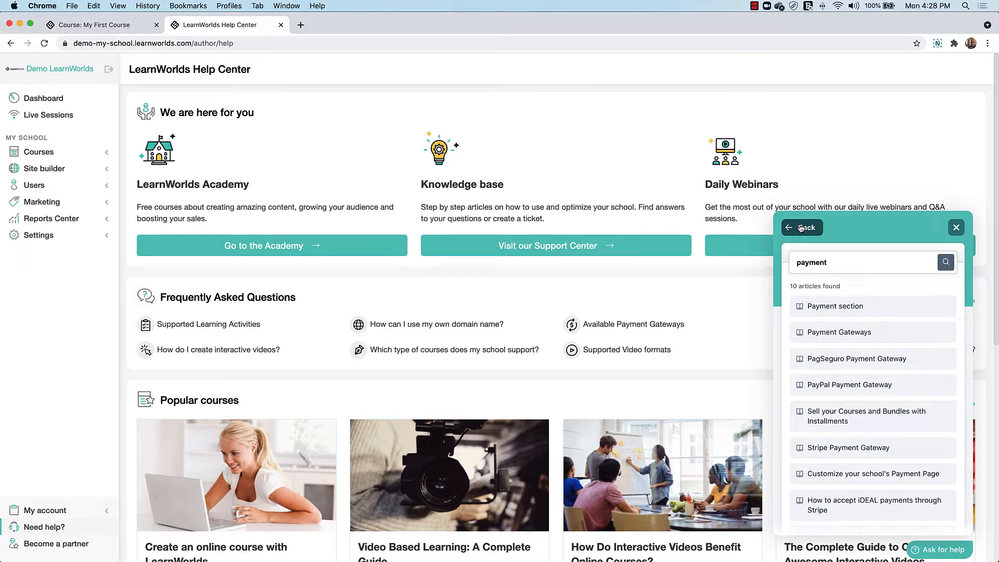
click(801, 228)
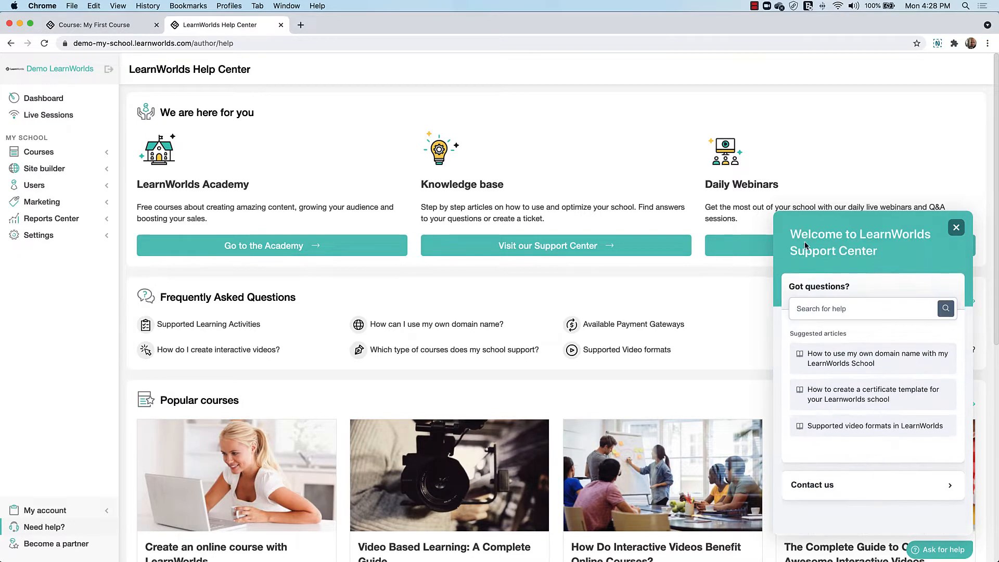
- View the support contact form in the help widget and close the widget without submitting a request
click(837, 485)
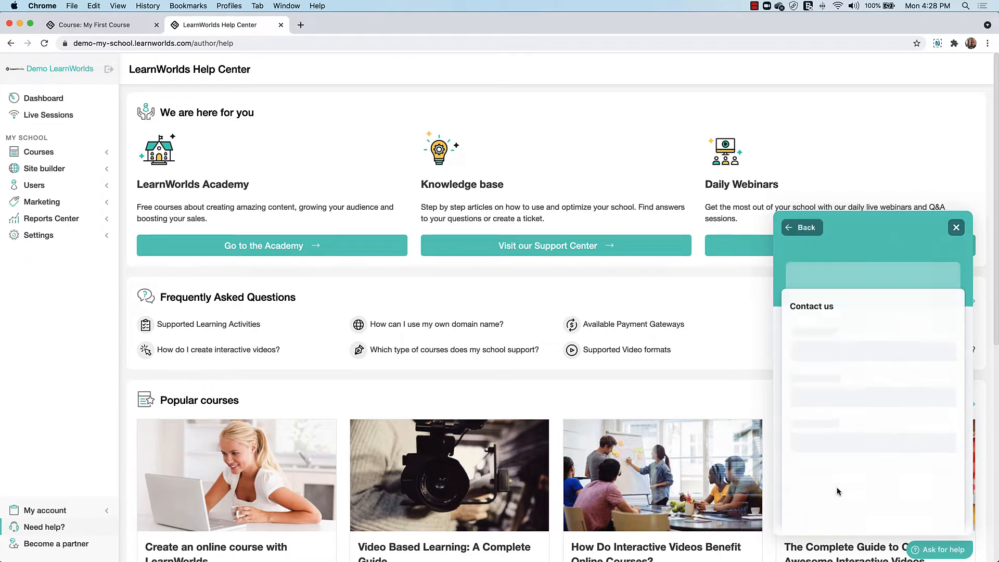
click(858, 378)
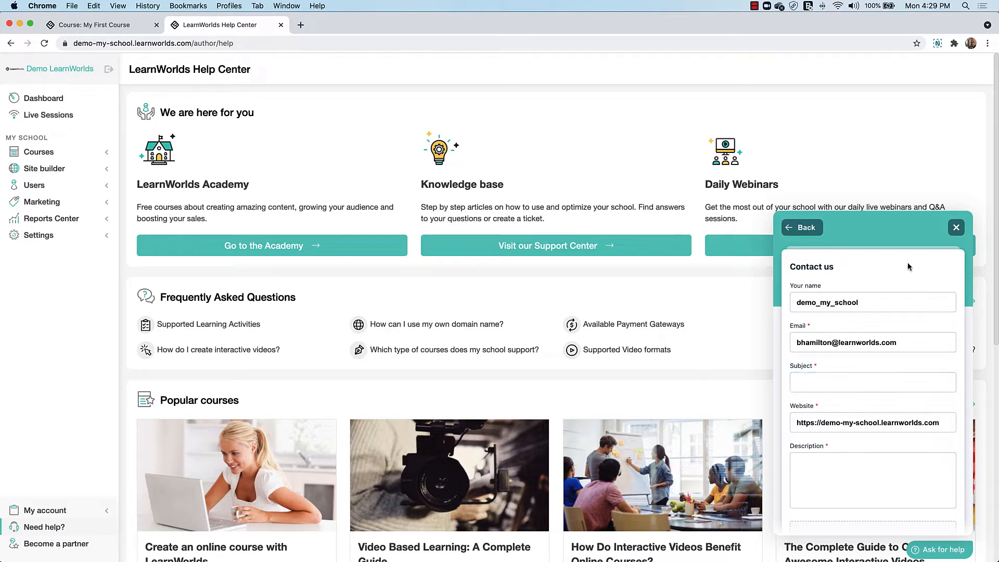
click(957, 228)
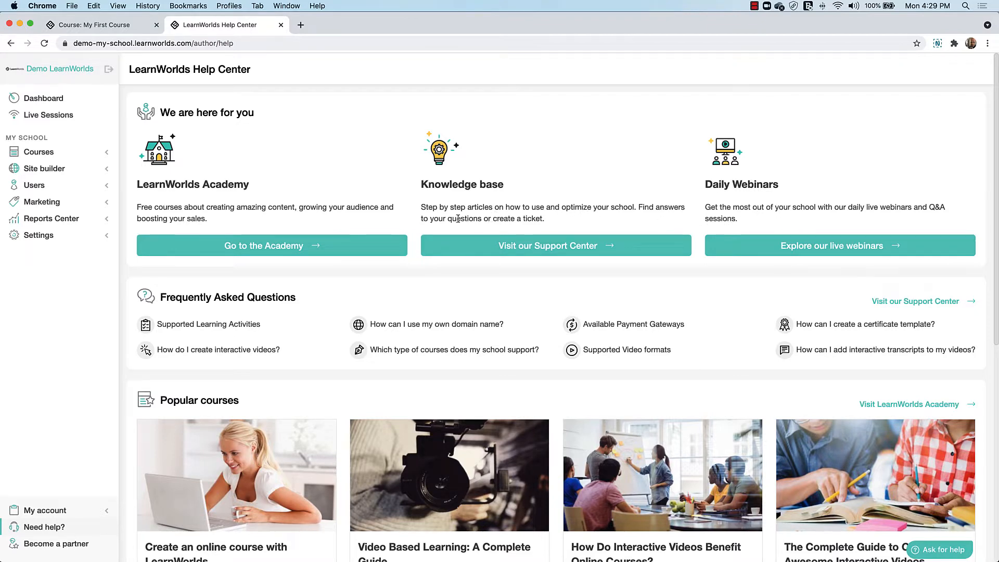
- Open the list of all users and check the management options for the first listed user
click(44, 186)
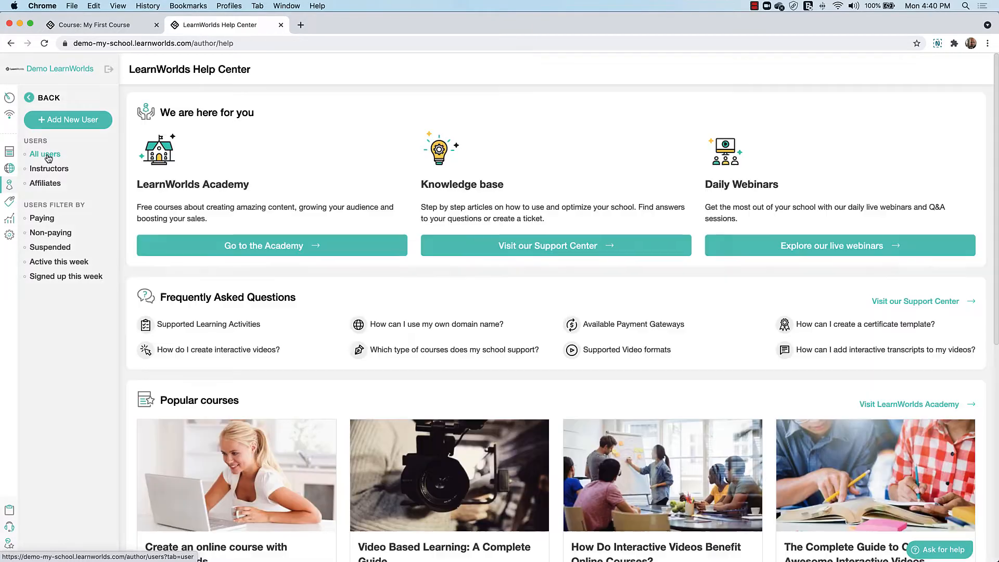
click(47, 157)
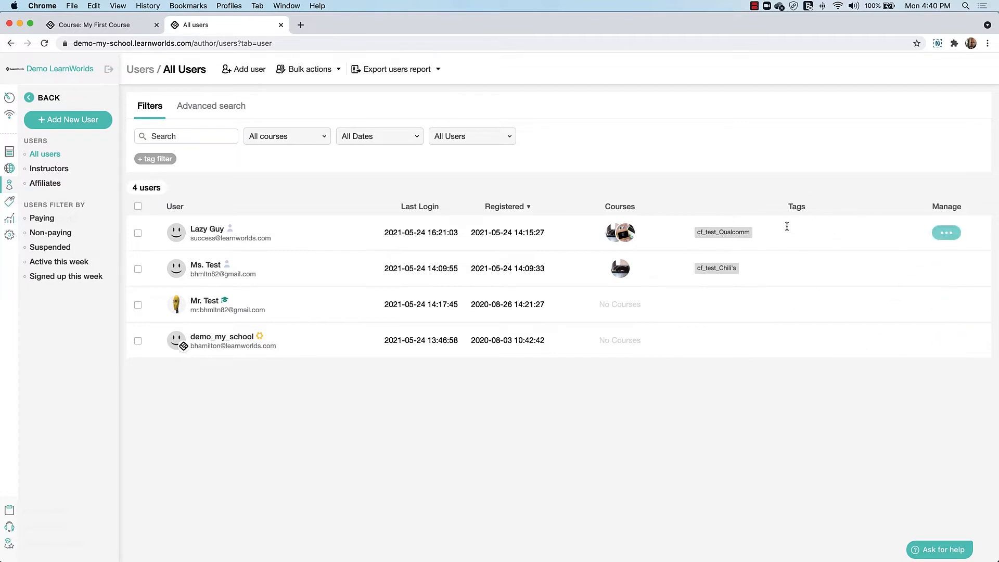
click(938, 236)
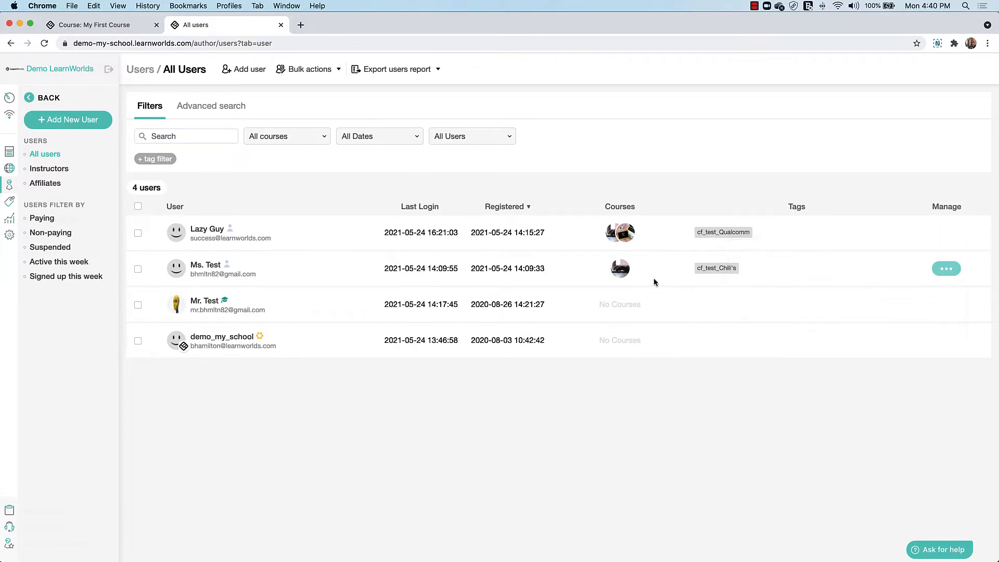
- Inspect the second listed user's profile, My First Course progress, activity log, payments and attribution, and close the user details
click(206, 264)
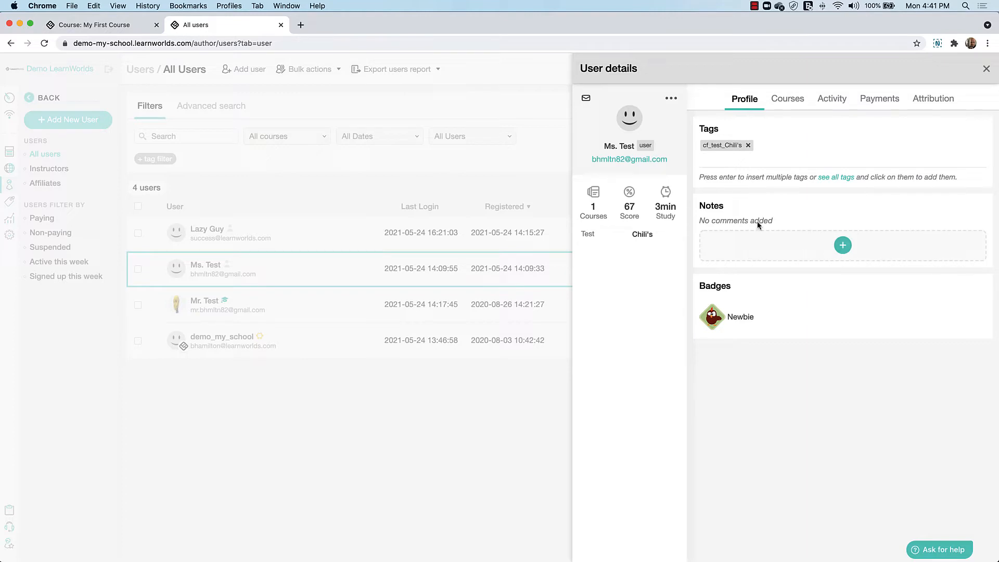
click(787, 101)
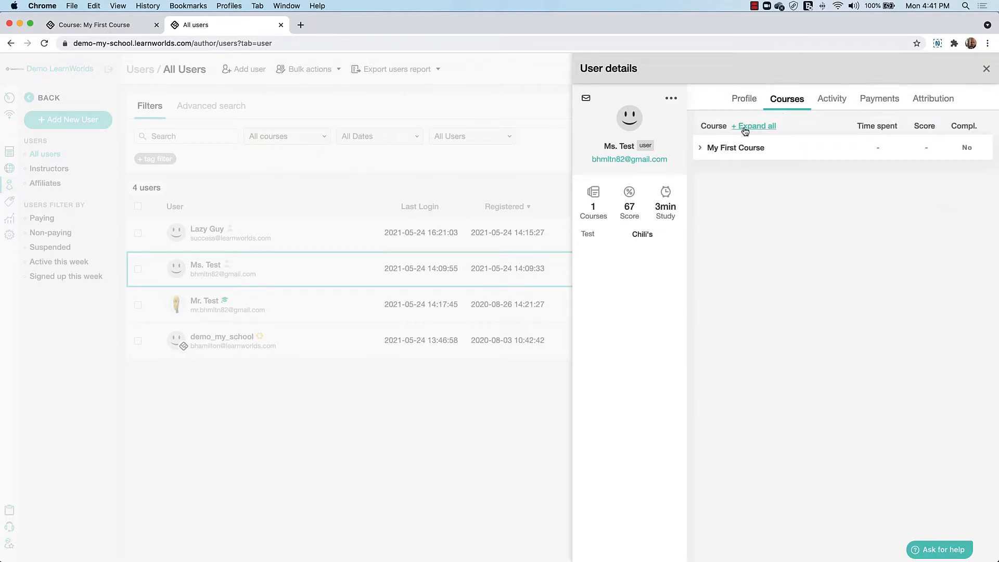
click(701, 149)
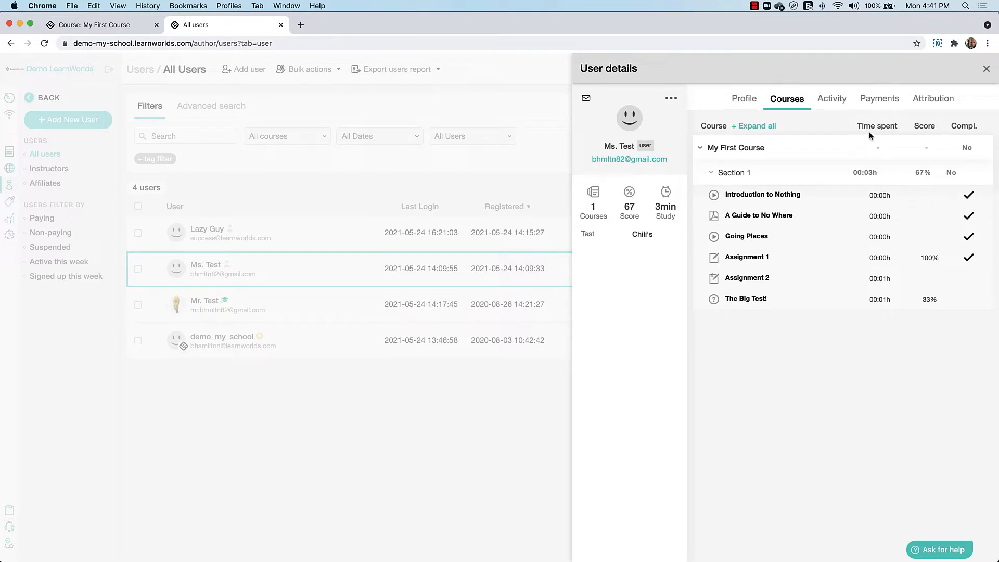
click(835, 104)
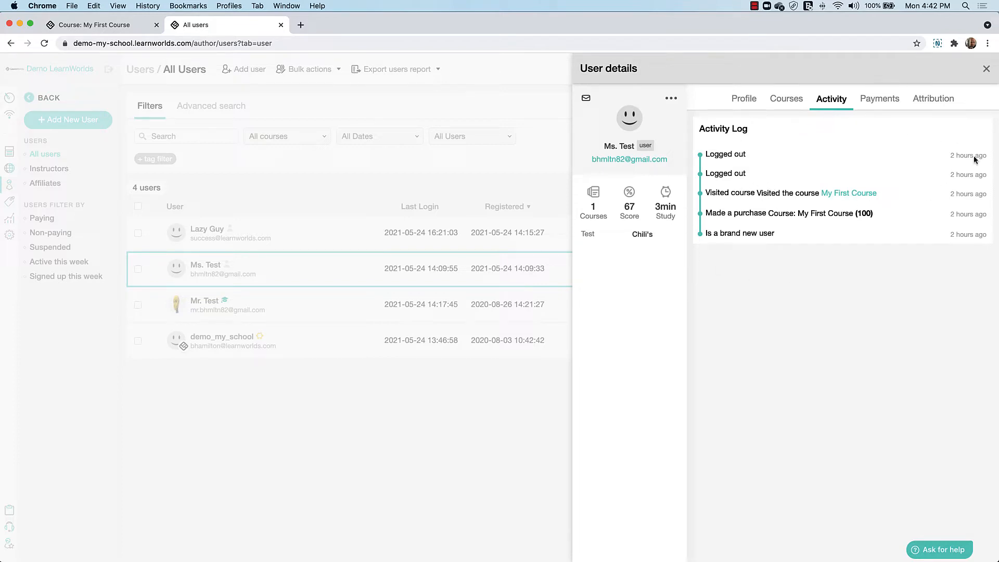
click(873, 105)
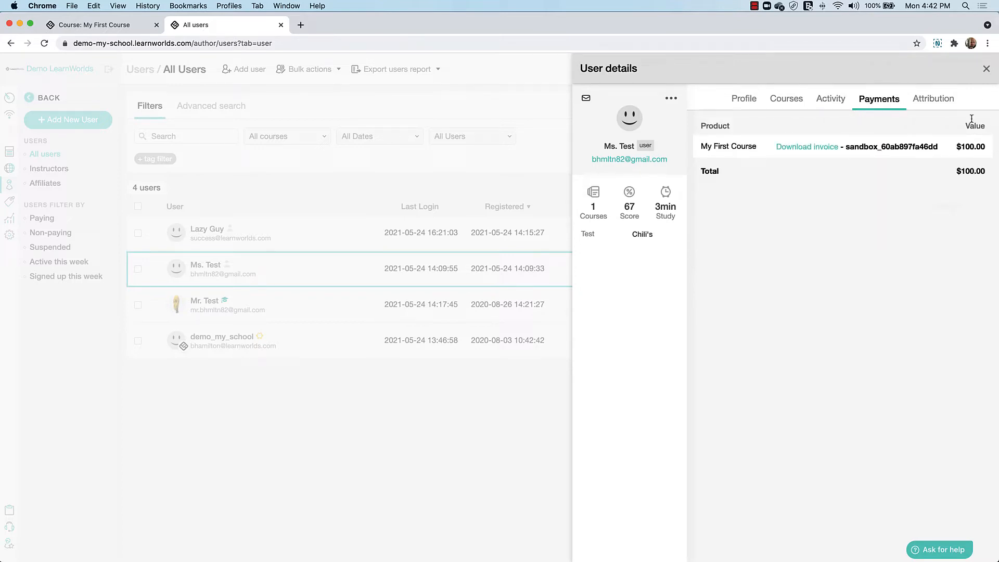
click(941, 97)
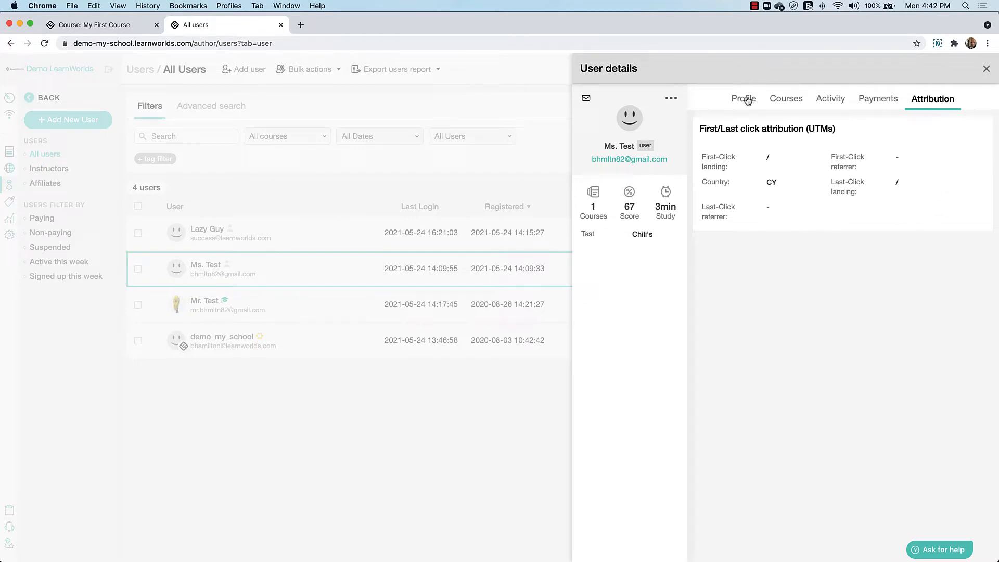
click(985, 71)
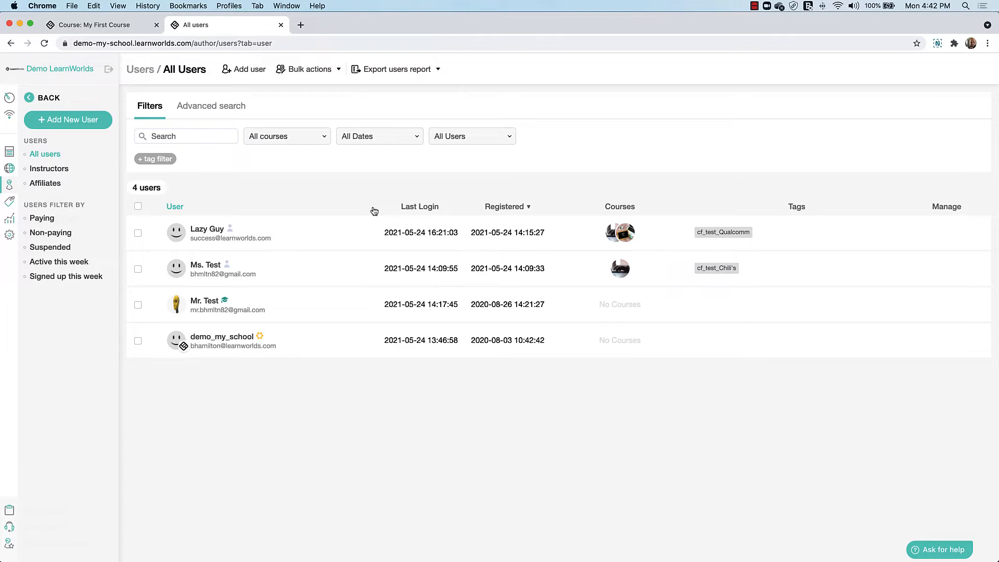
- View the form for adding a new user, including its tags field, and close it without adding anyone
click(249, 69)
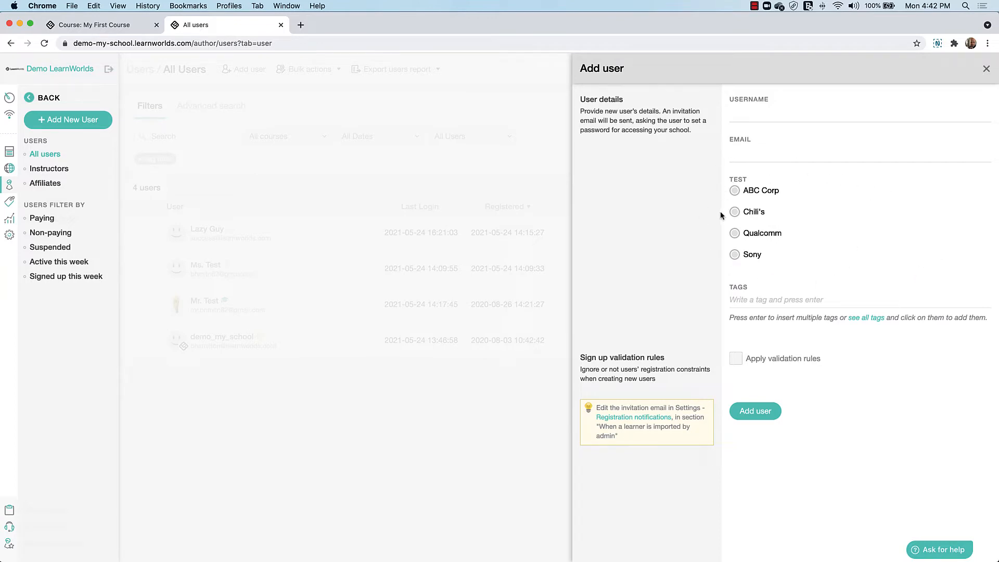
click(739, 298)
click(986, 70)
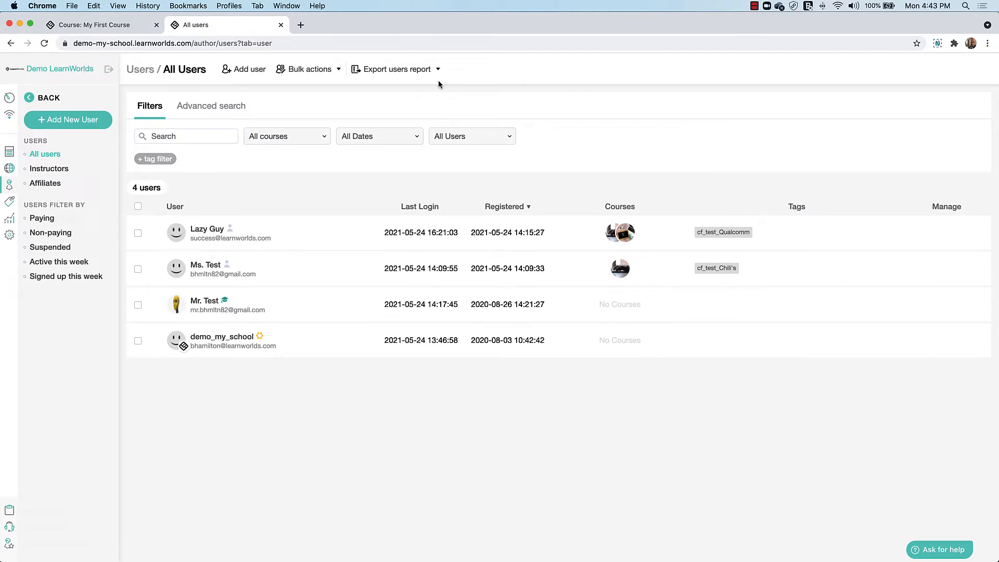
- Review the bulk user import form, close it without importing, and check the other bulk actions available for users
click(324, 74)
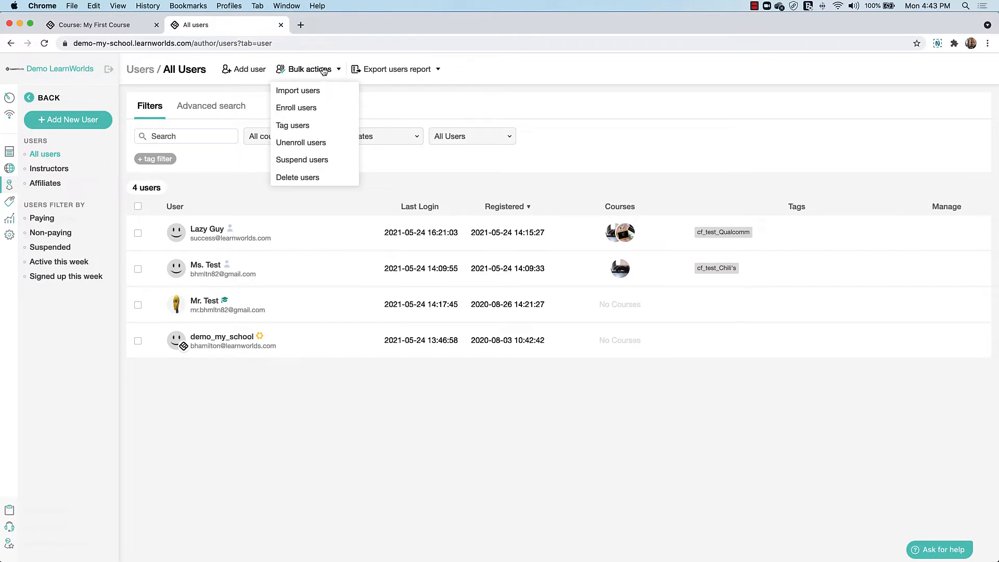
click(307, 89)
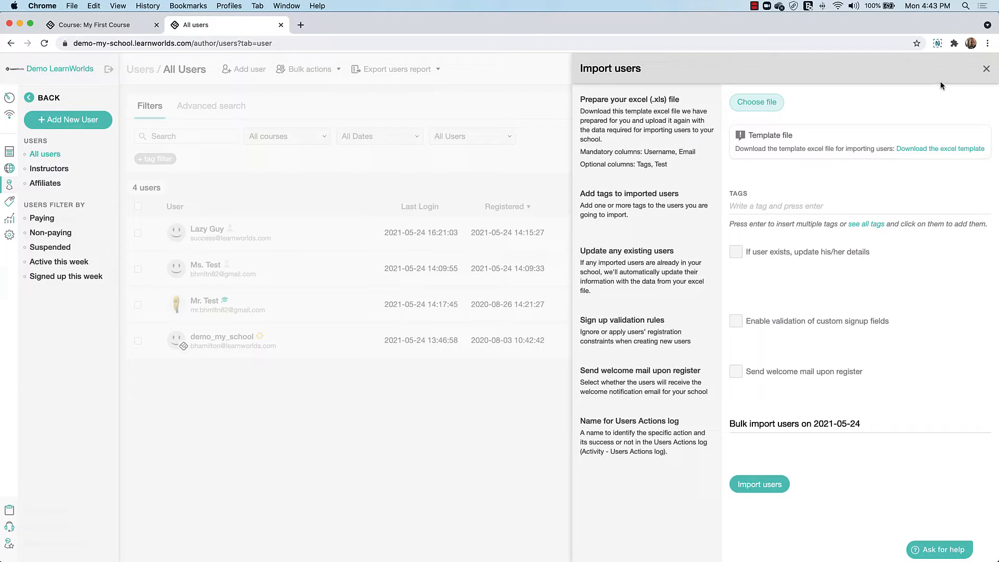
click(987, 70)
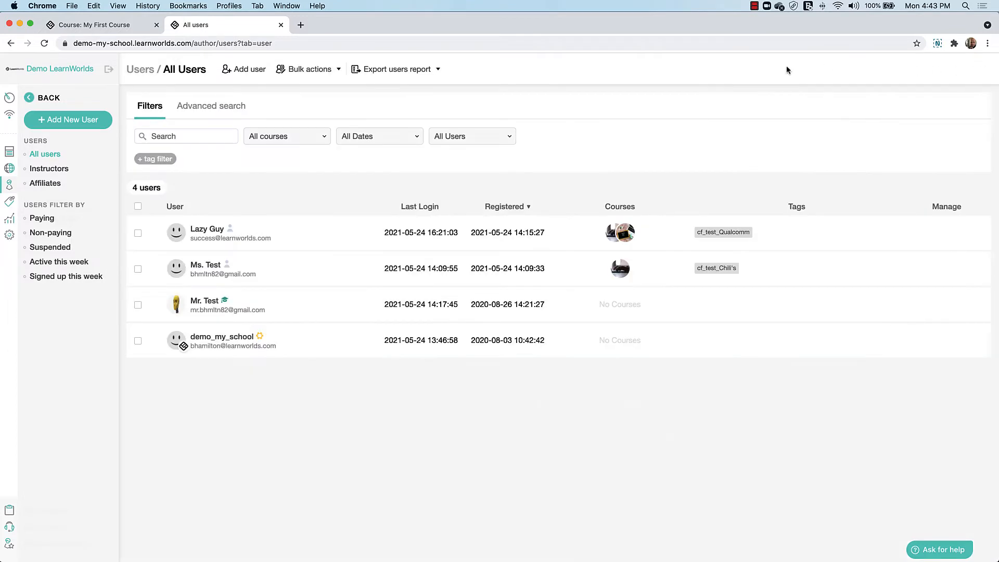
mouse_move(319, 71)
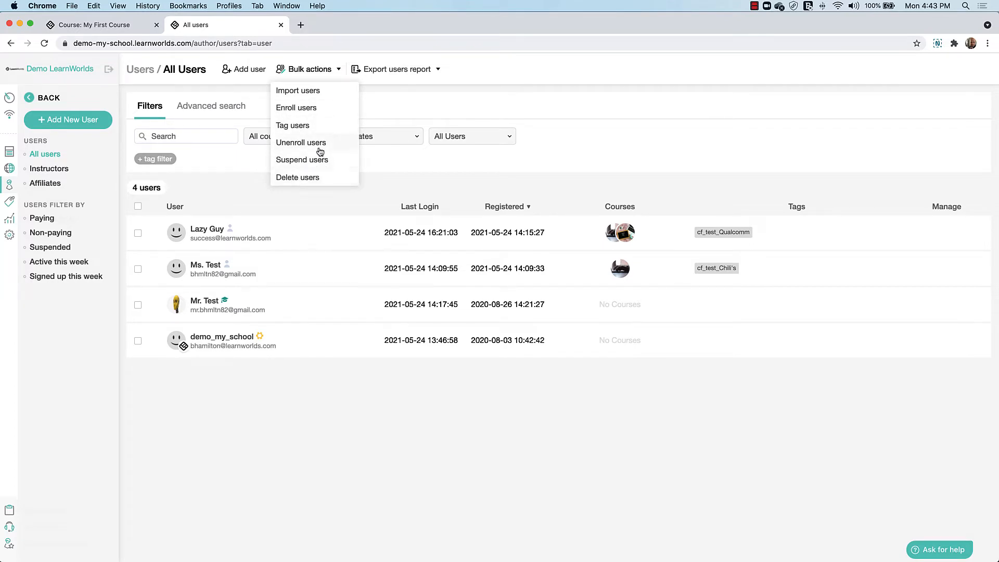
- Try out enrolling the first two listed users in a custom list of My First, Second and Third Course, then cancel and clear the selection
click(138, 233)
click(138, 269)
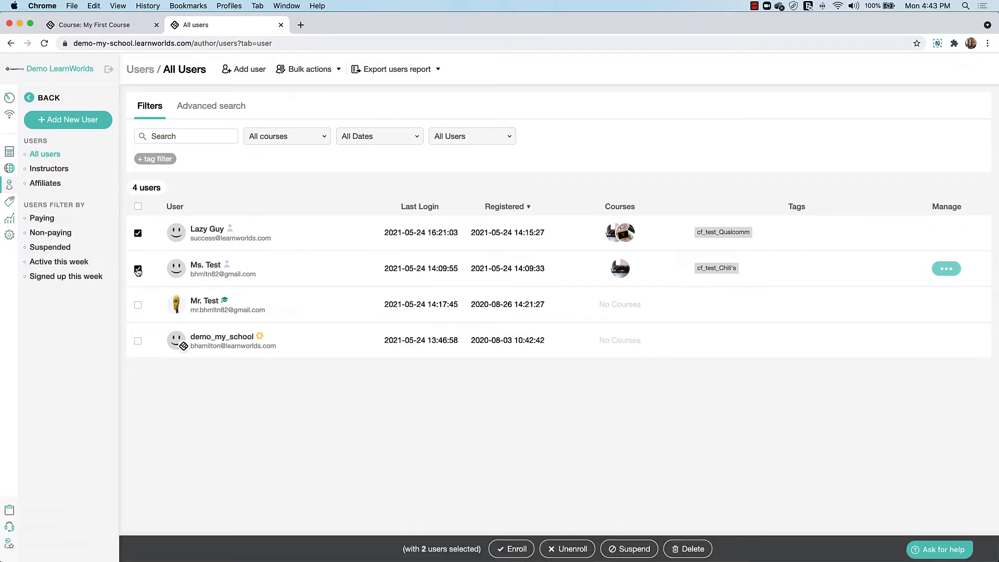
click(511, 544)
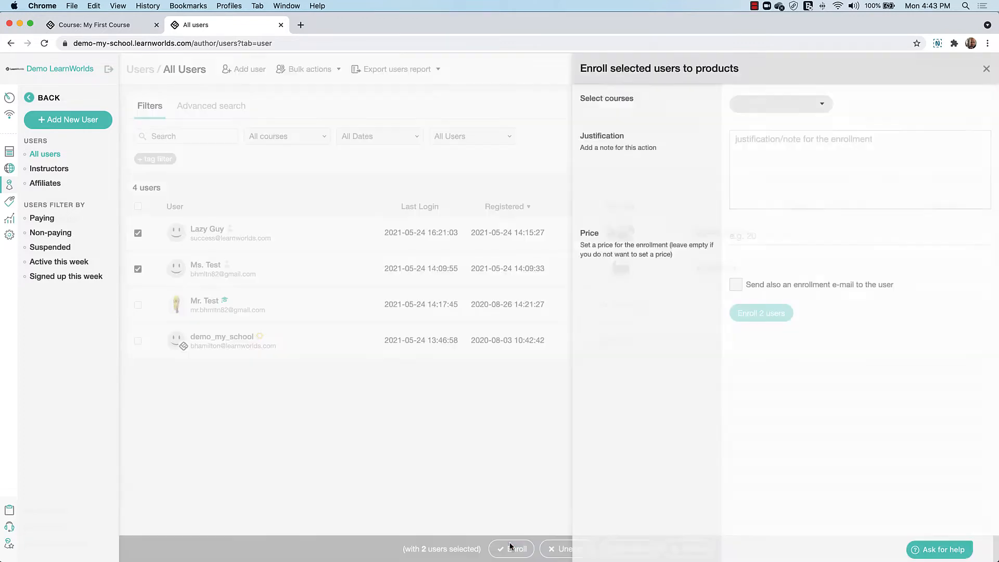
click(774, 109)
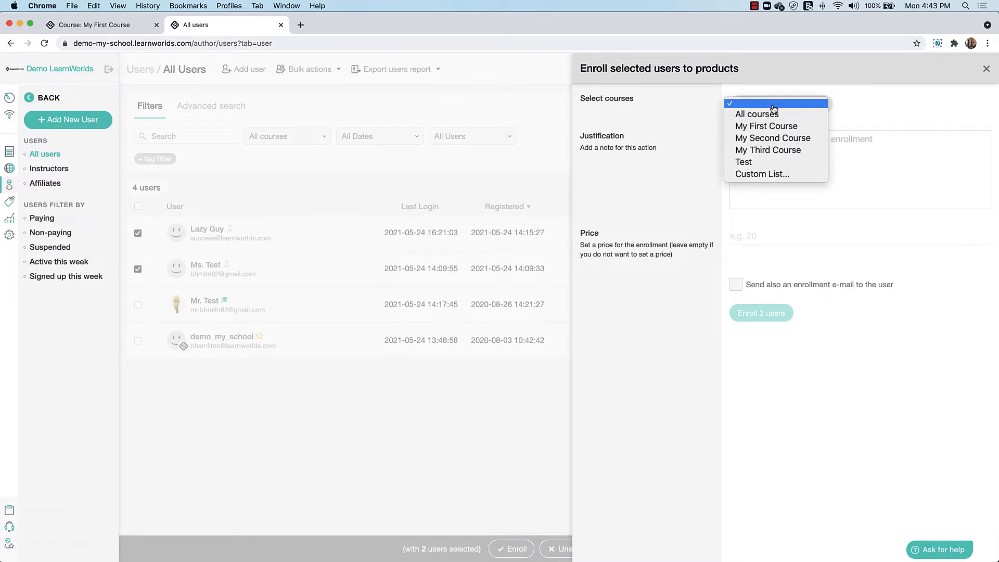
click(765, 174)
click(743, 138)
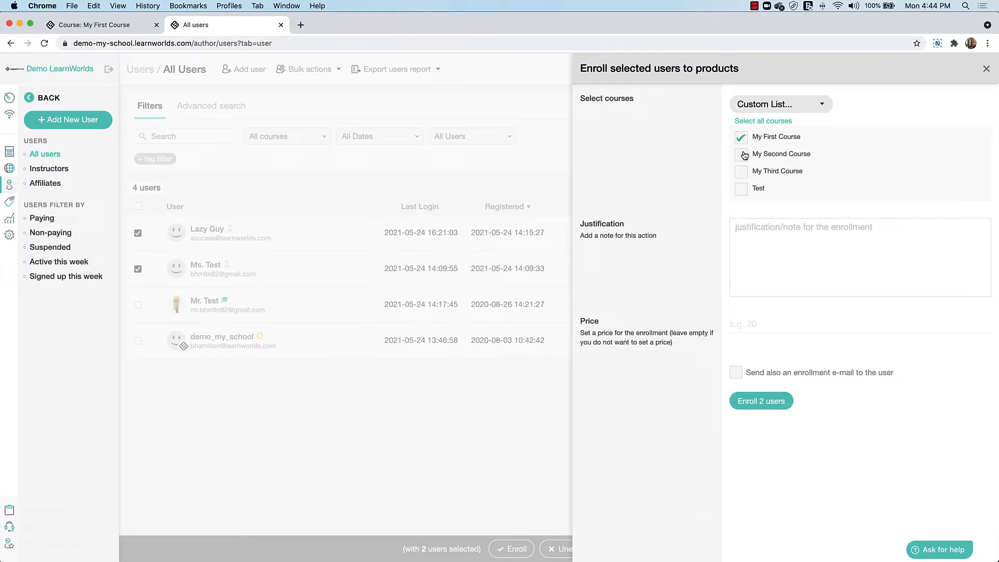
click(743, 155)
click(743, 172)
click(986, 69)
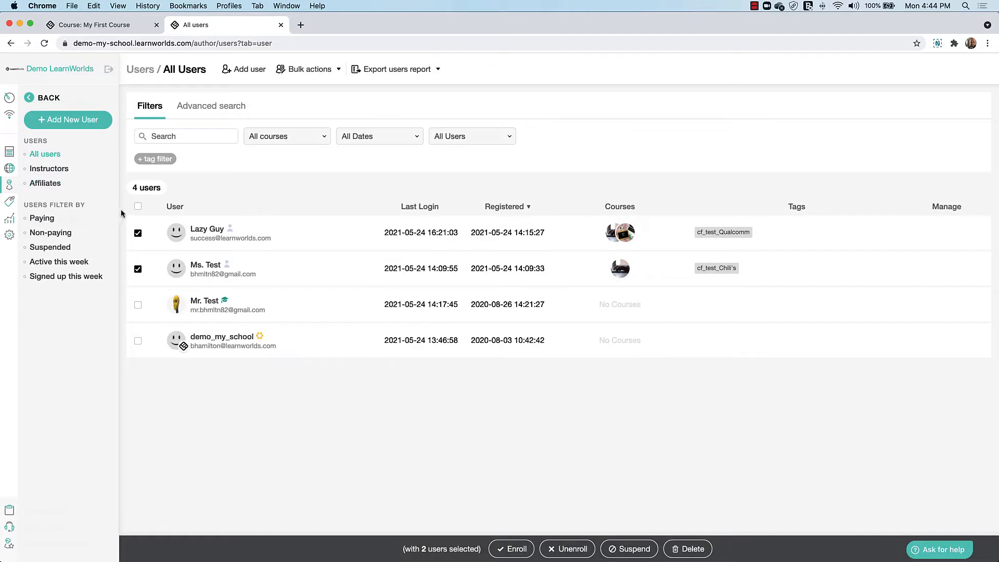
click(138, 207)
click(138, 207)
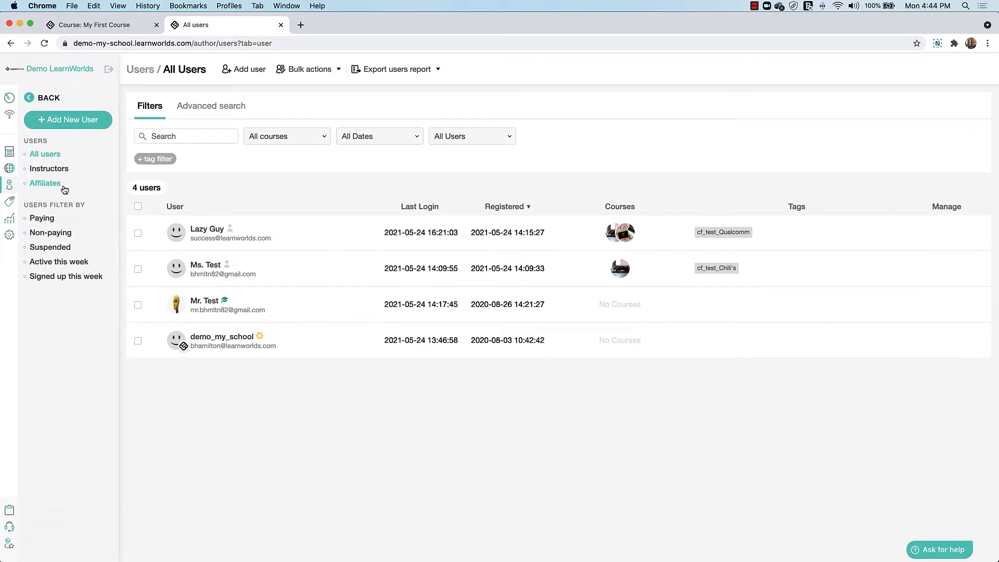
- Assign the listed instructor to My Third Course with a revenue share of 10%
click(50, 173)
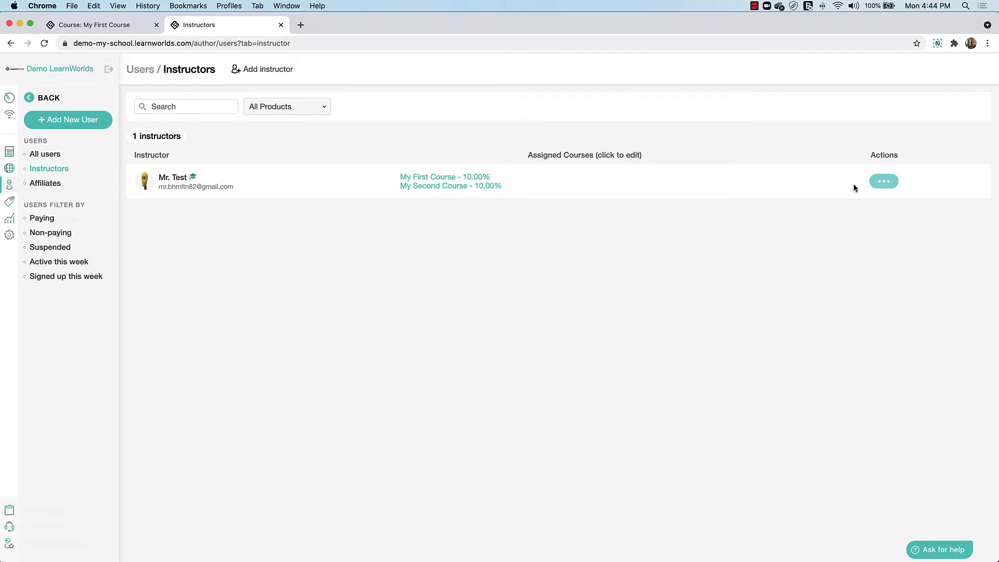
click(883, 181)
click(872, 206)
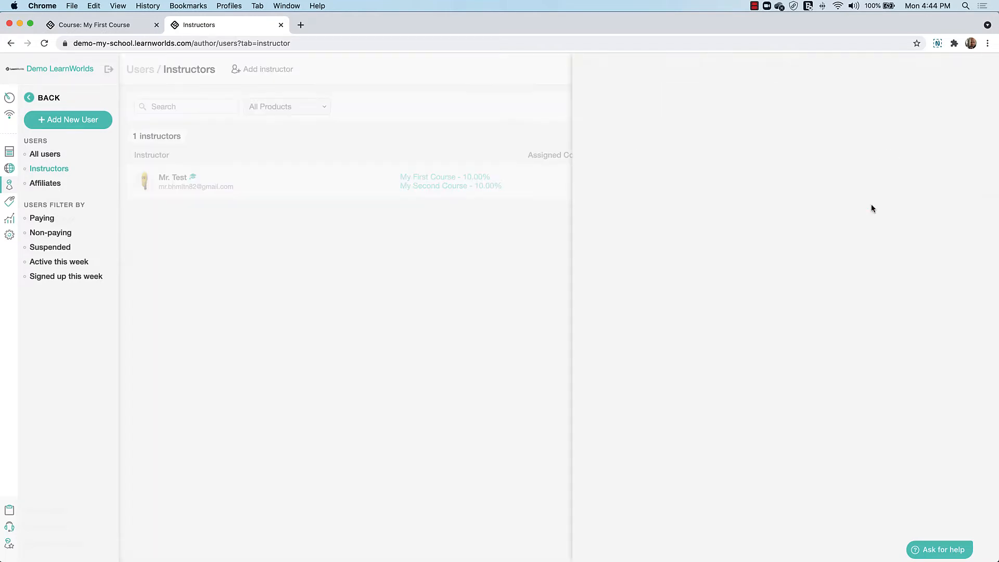
click(767, 213)
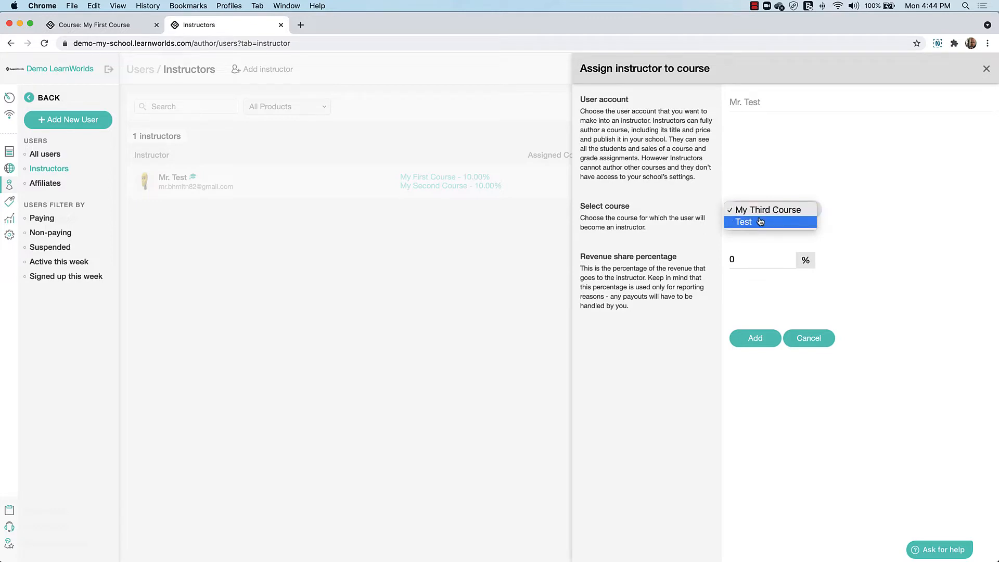
click(761, 211)
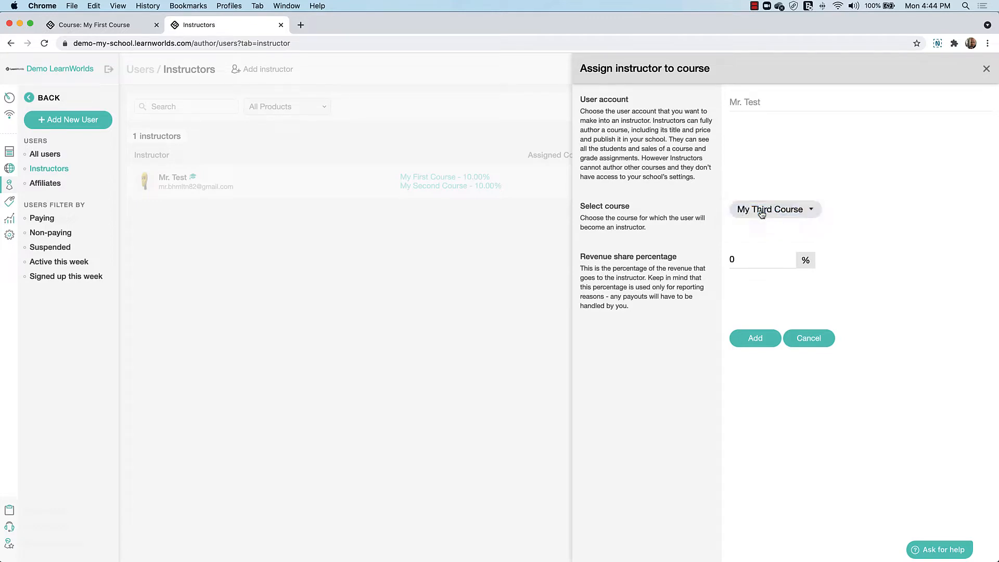
double_click(728, 260)
text(10)
click(760, 339)
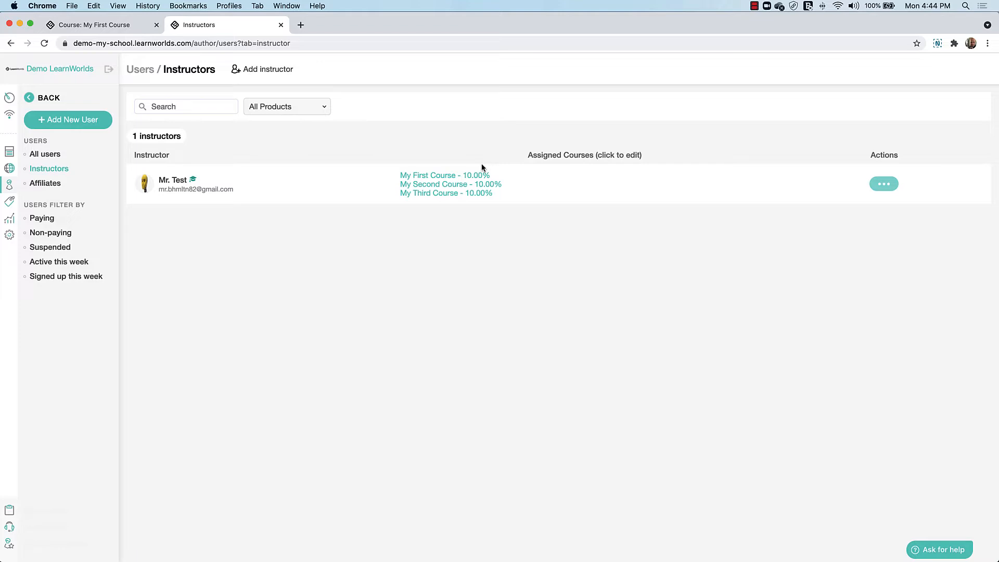
- Try out the new affiliate form with a registered user's account, check the payment methods, cancel, and check the listed affiliate's actions
click(67, 184)
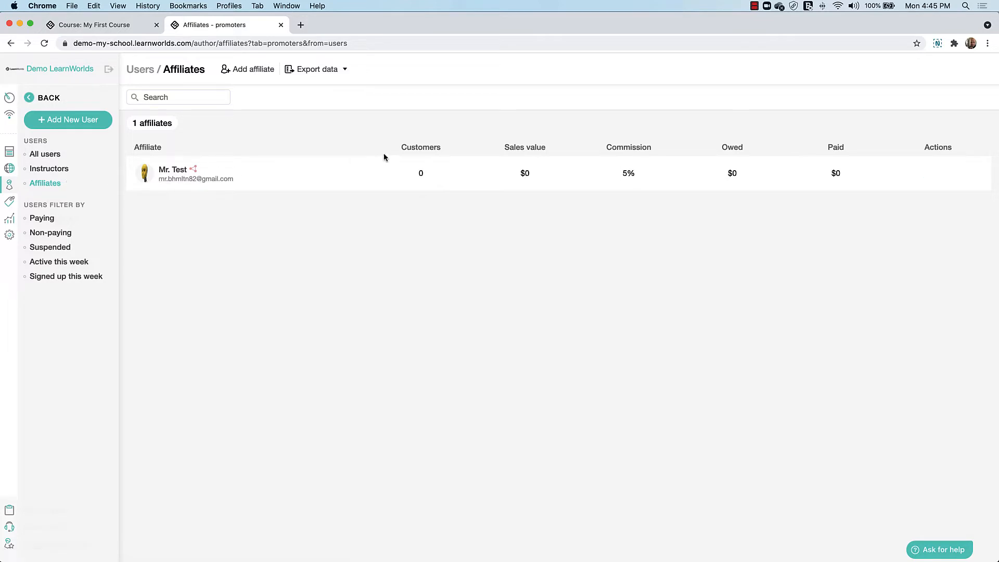
click(245, 69)
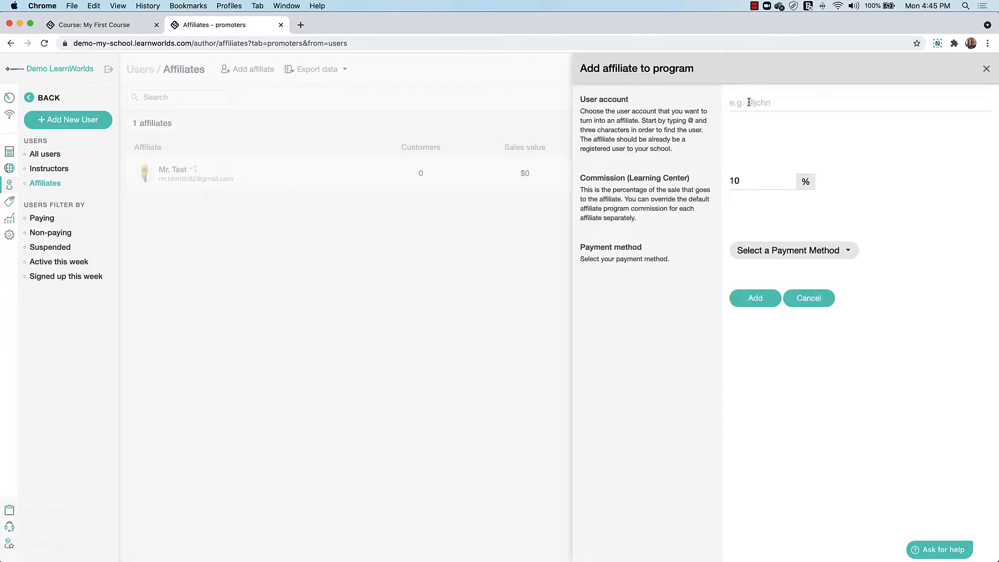
text(@ms.)
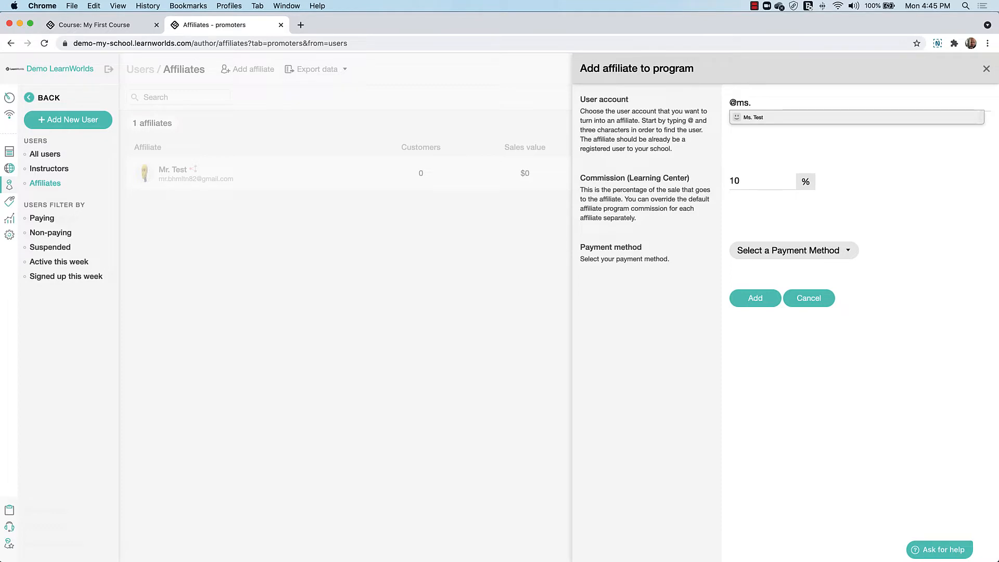
click(768, 119)
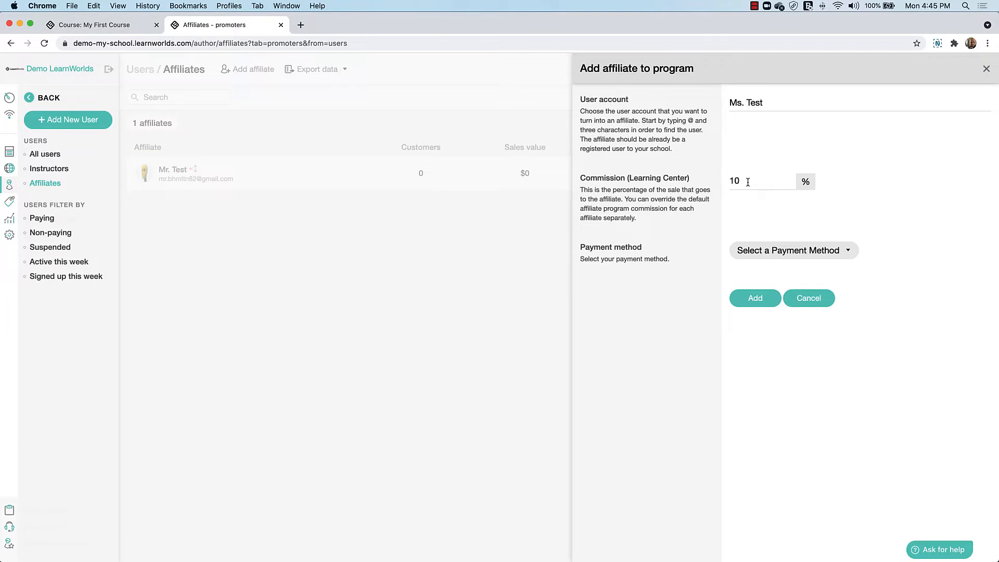
click(780, 251)
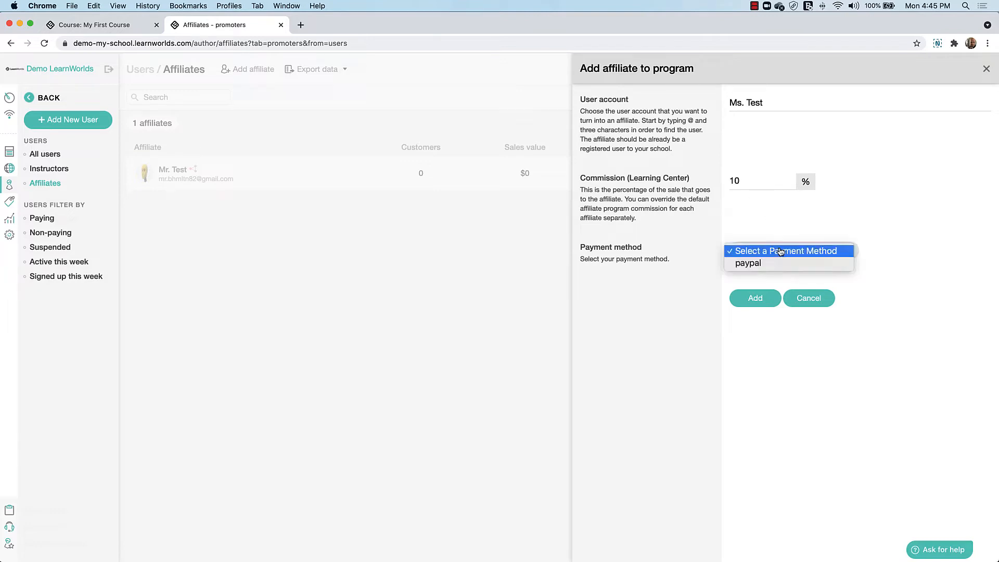
click(781, 251)
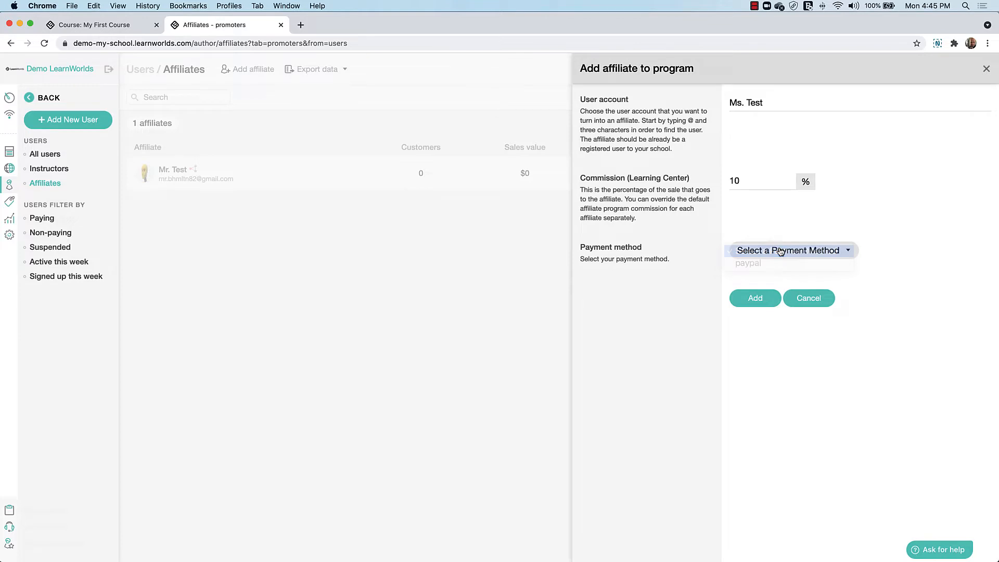
click(809, 300)
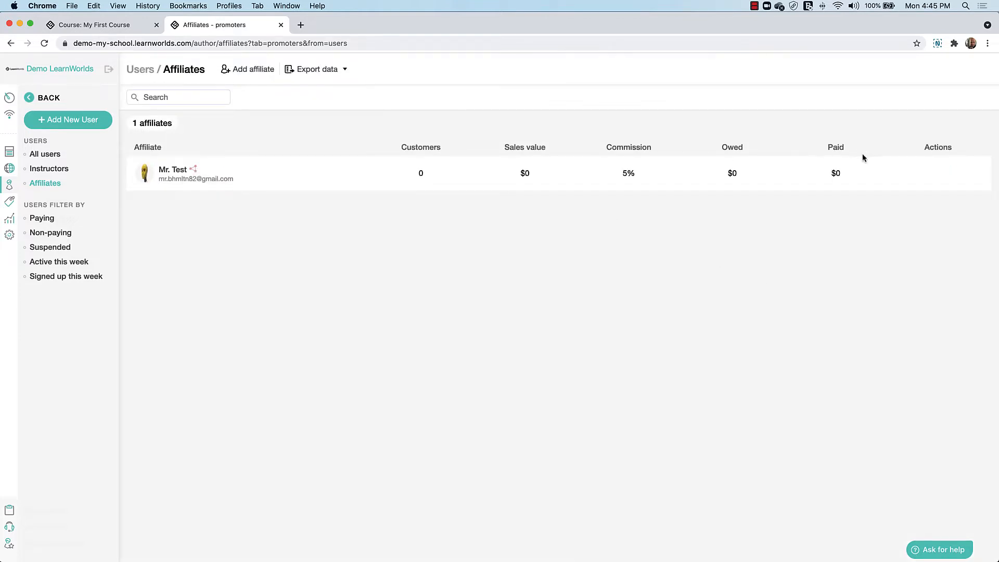
click(937, 175)
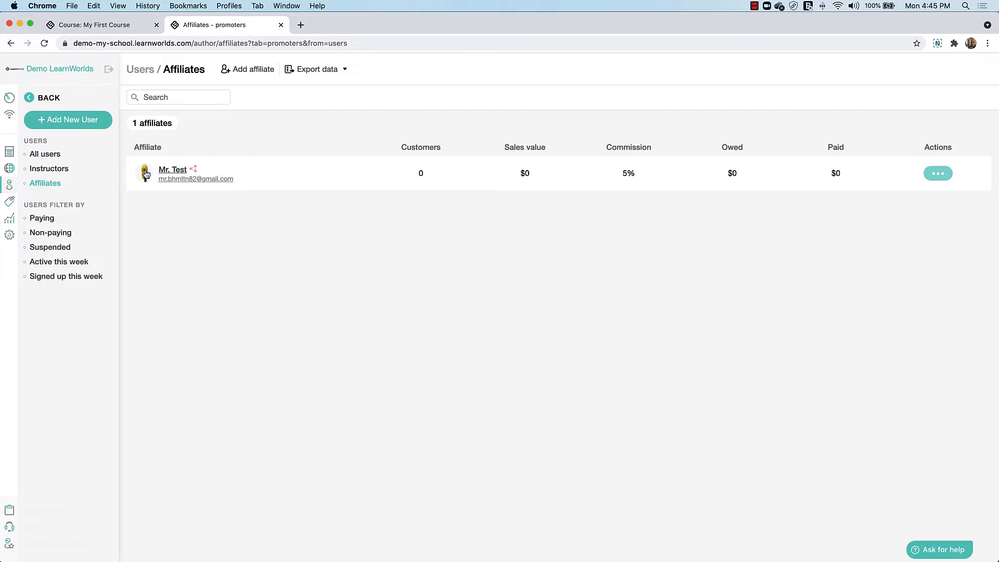
- Start a new course bundle in the marketing area and name it Test
click(10, 203)
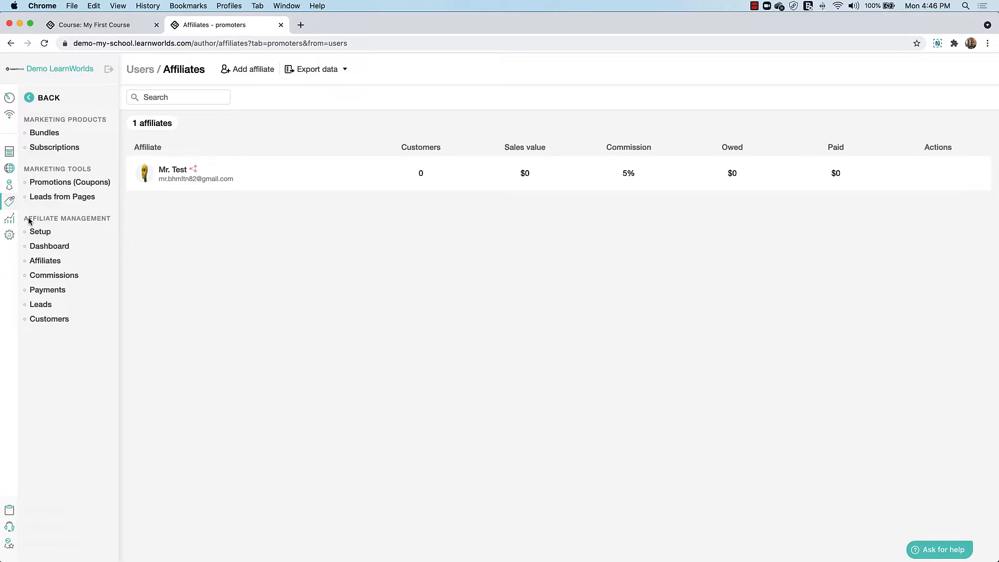
click(49, 134)
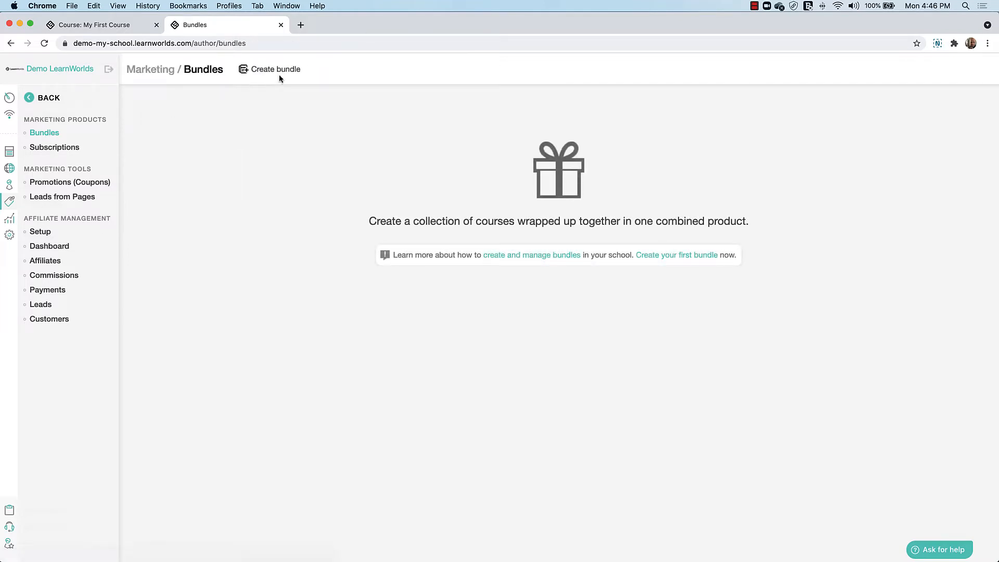
click(281, 71)
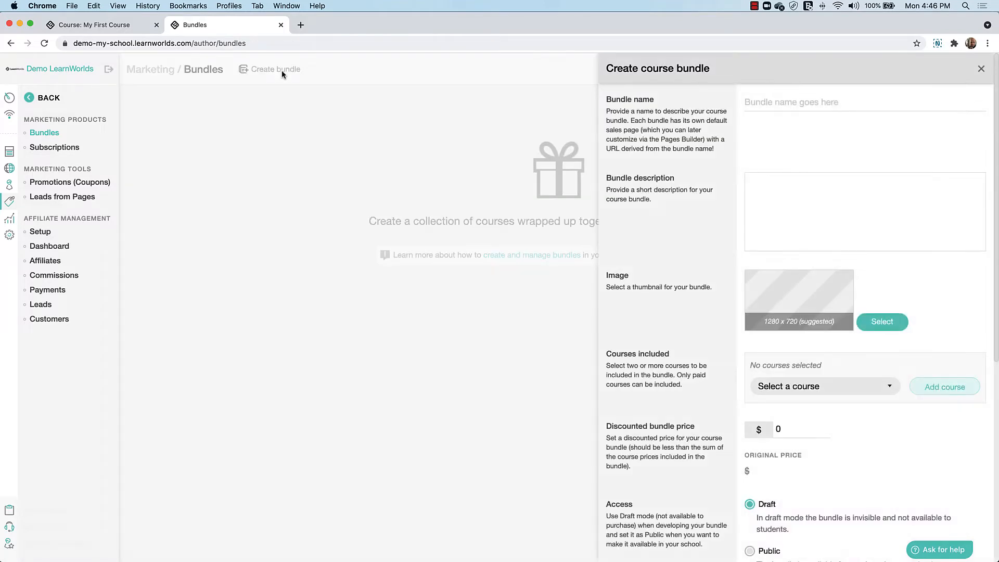
click(765, 107)
text(Test)
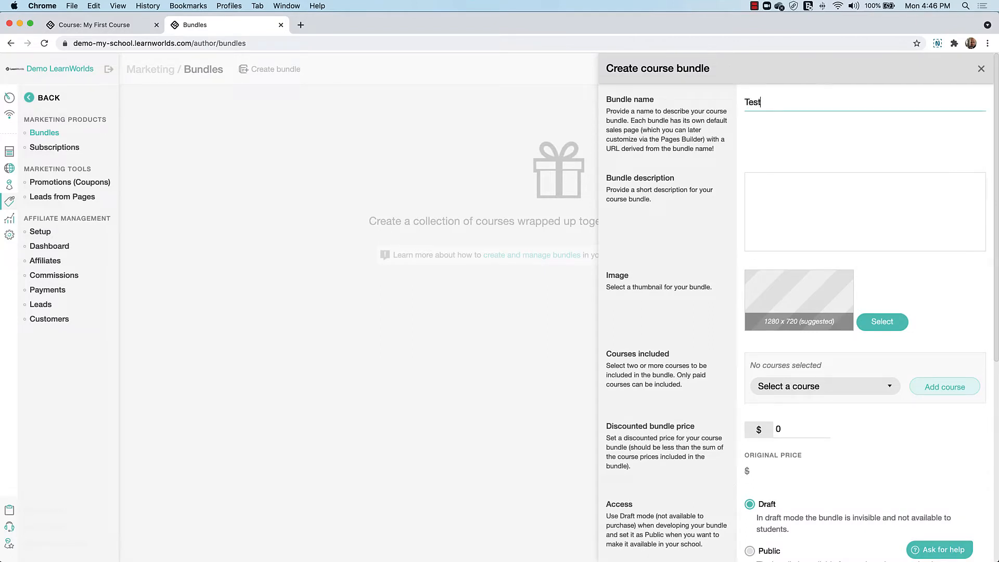
click(777, 189)
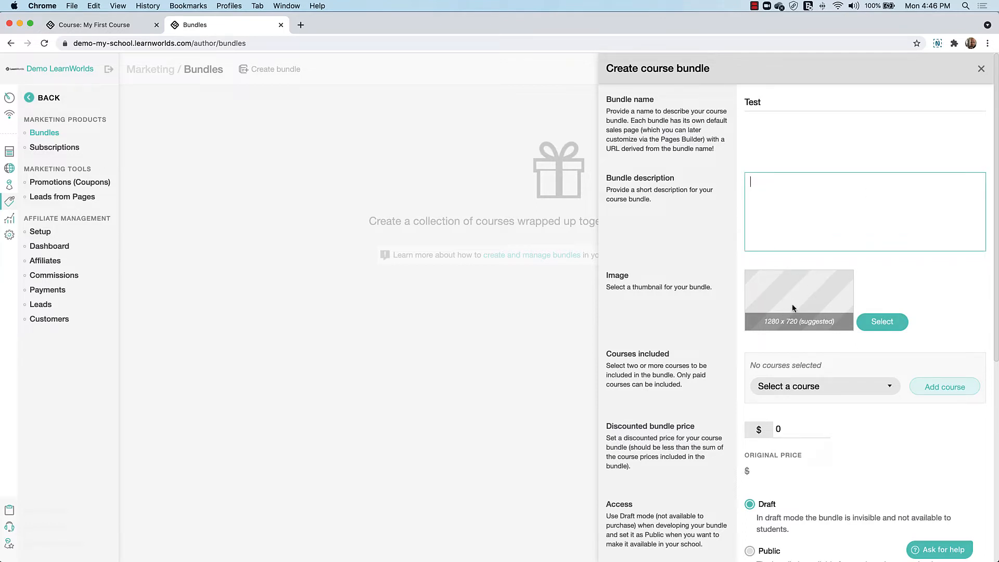
- Include My First Course, My Second Course and My Third Course in the bundle
click(804, 392)
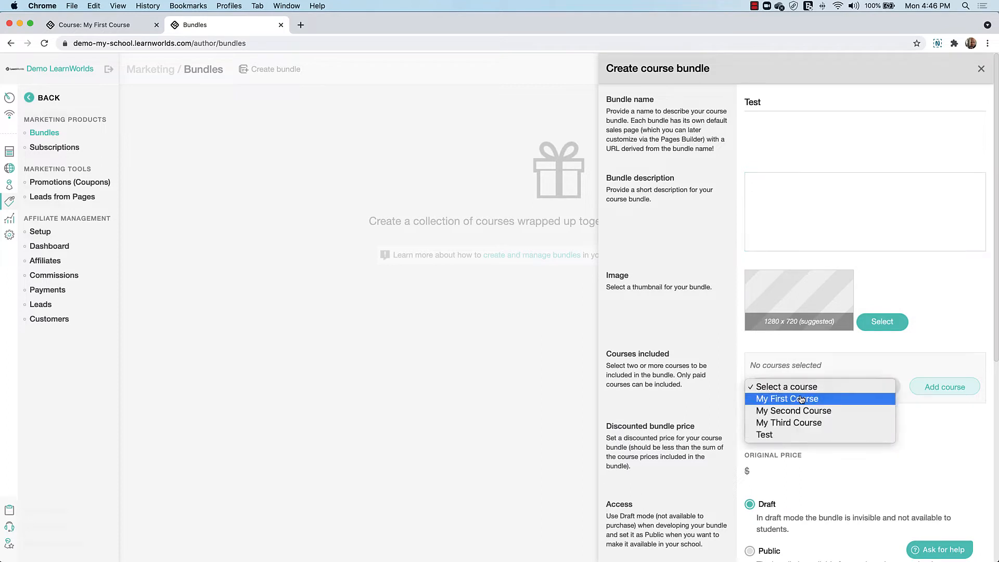
click(804, 399)
click(811, 401)
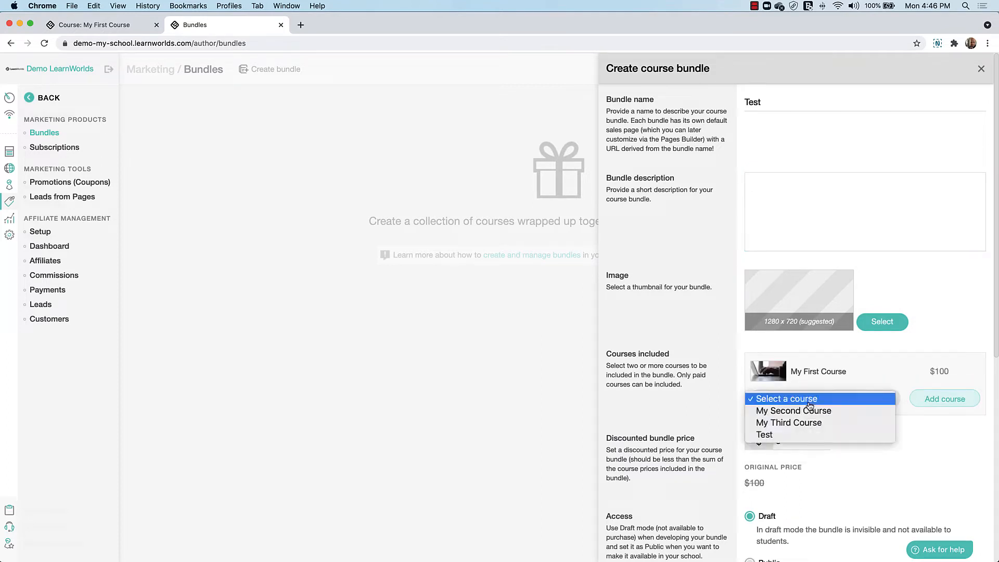
click(804, 410)
click(951, 400)
click(799, 420)
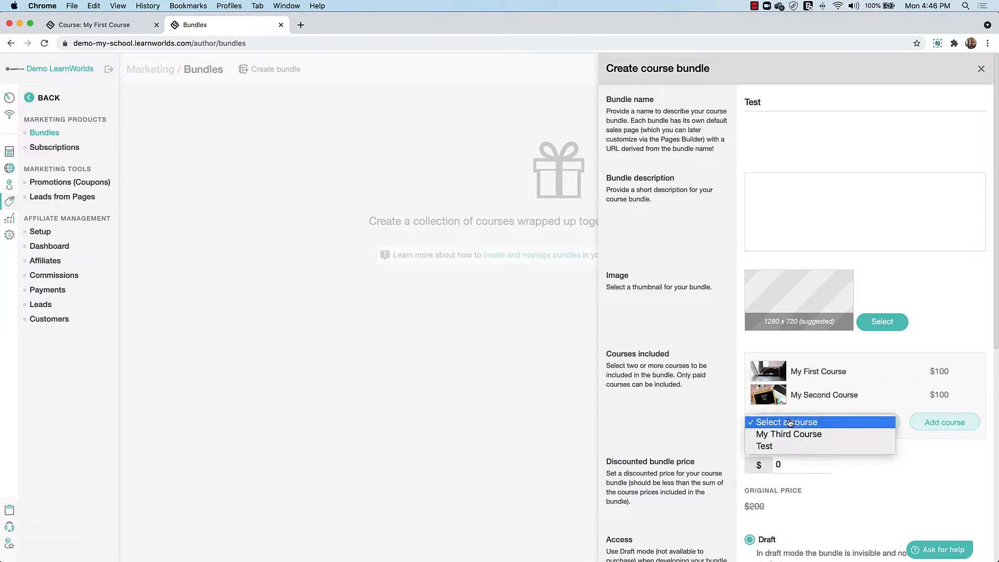
click(787, 432)
click(950, 422)
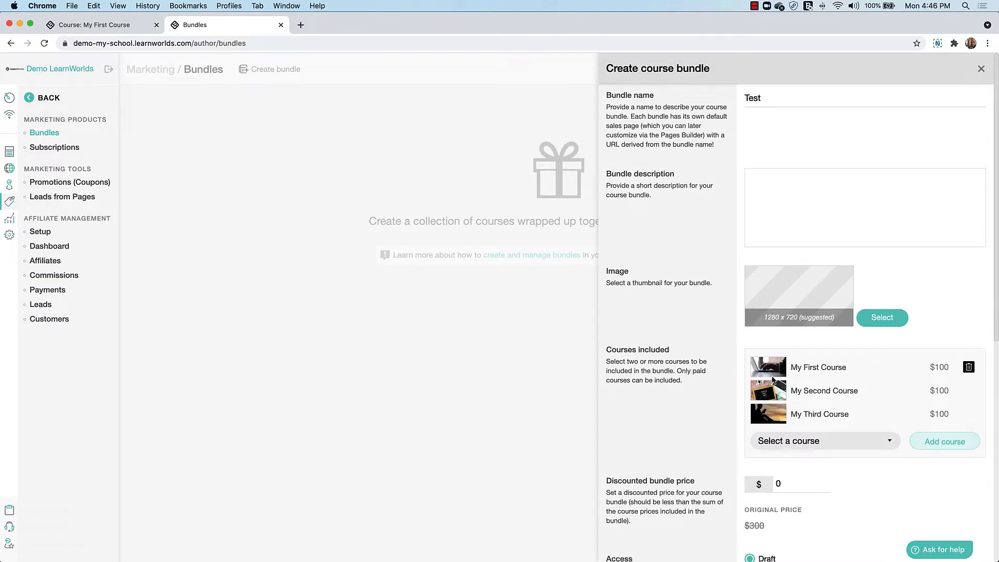
scroll(952, 421, down, 2)
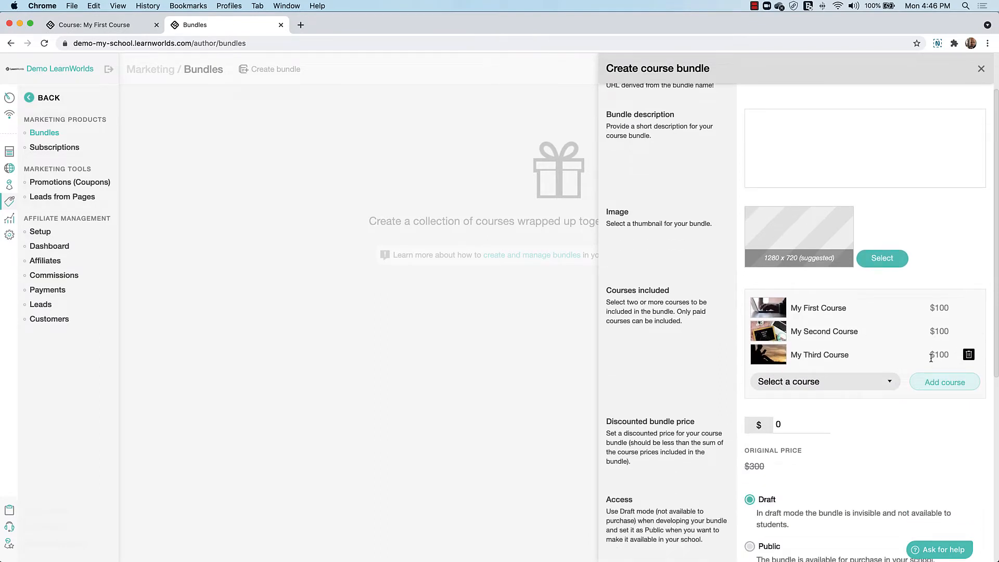
- Set the discounted price of the course bundle to $250
click(766, 426)
text(250)
click(860, 407)
scroll(870, 427, down, 3)
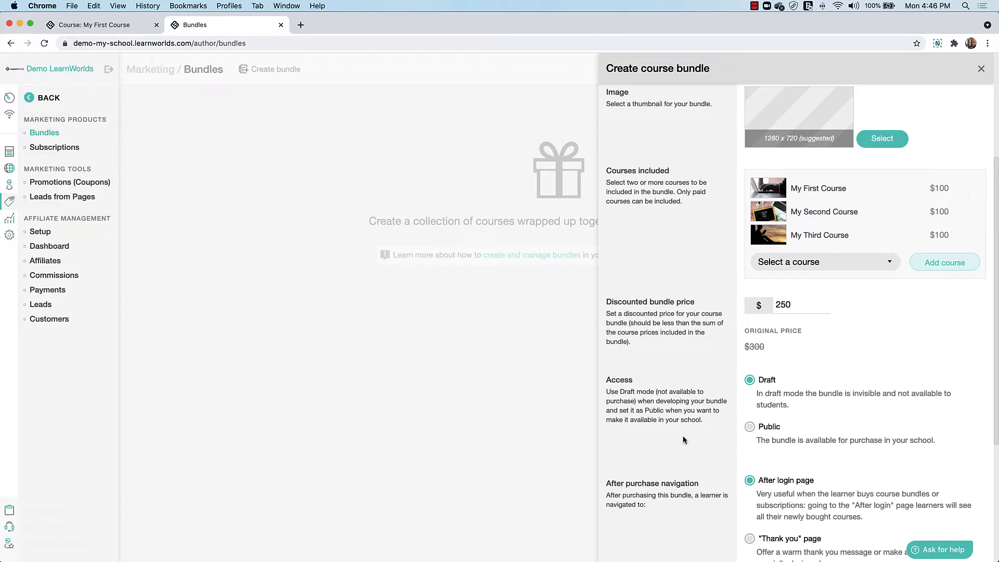
- Try Public access for the bundle, return it to Draft, and review the after purchase navigation options
click(750, 429)
click(749, 380)
scroll(879, 382, down, 2)
scroll(879, 382, down, 3)
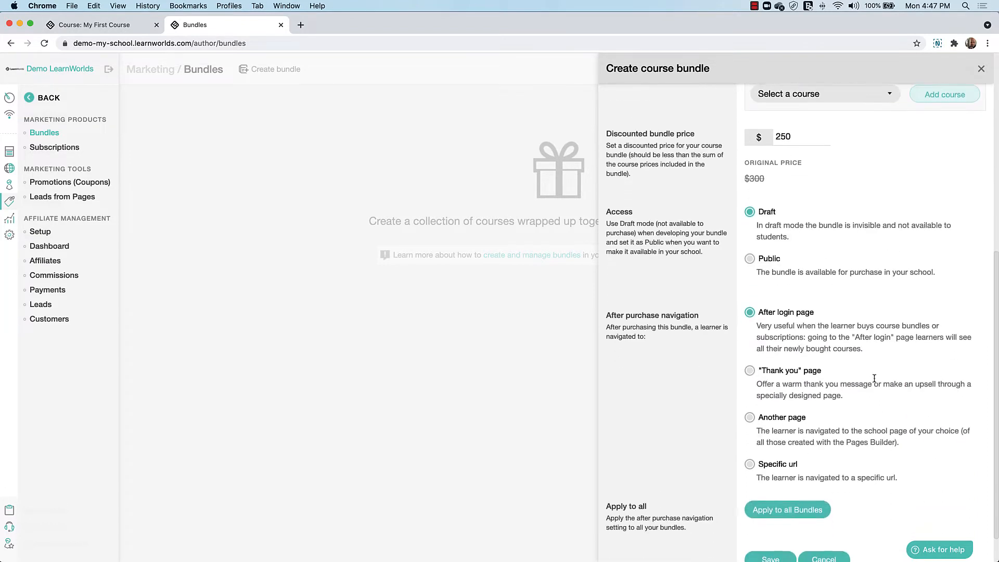
scroll(779, 543, down, 1)
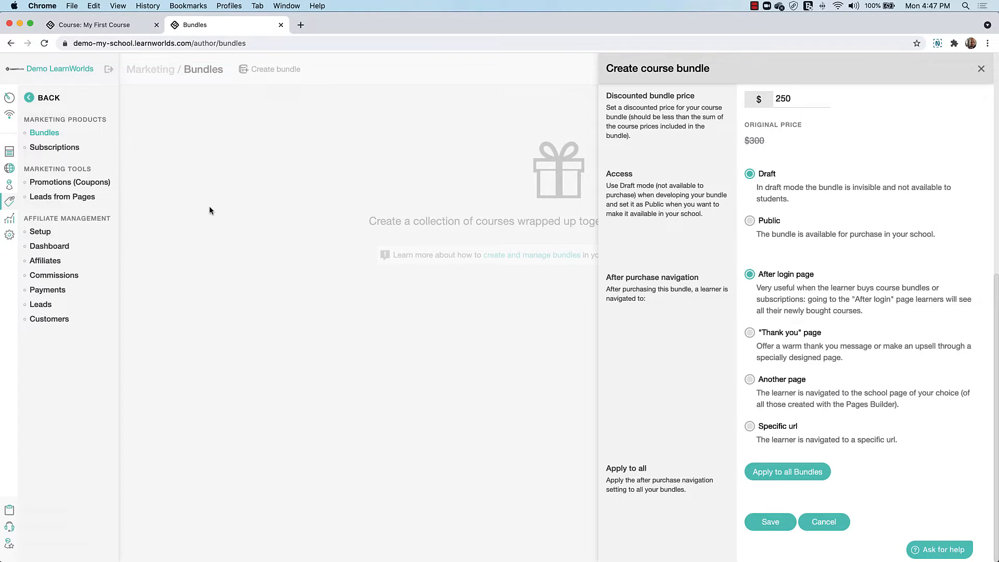
- View the Subscriptions page, and start a new course/bundle promotion named May Promotion
click(55, 150)
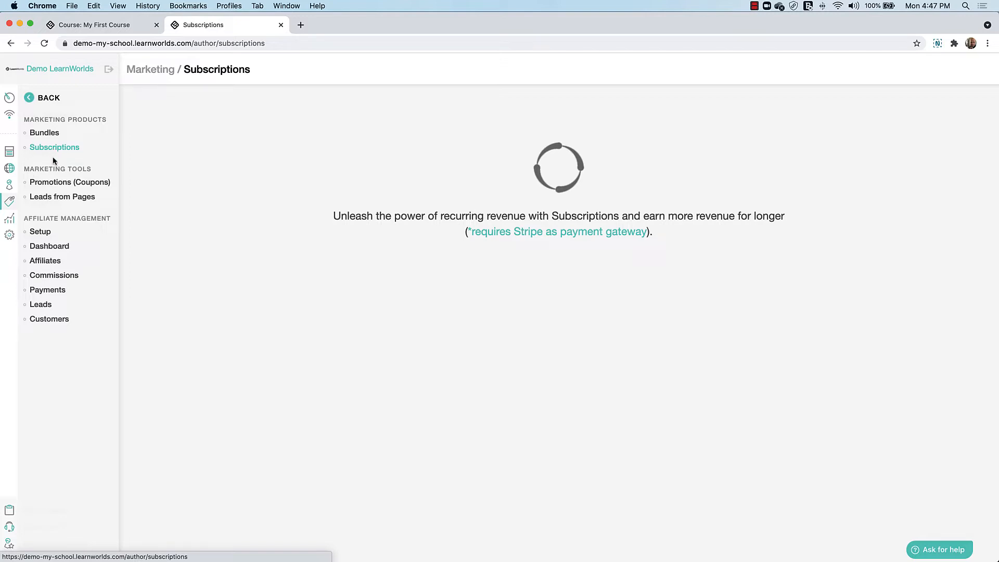
click(53, 183)
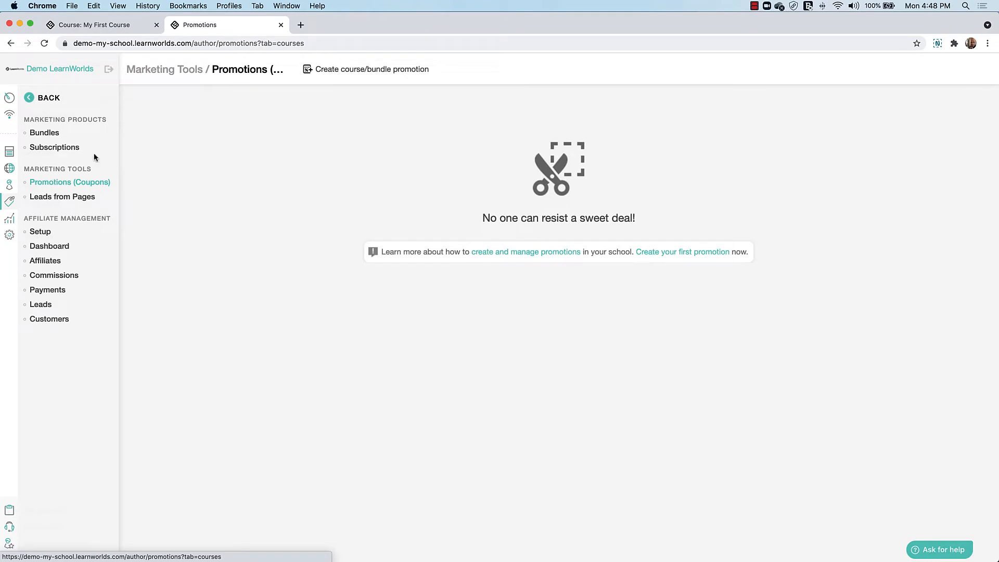
click(340, 71)
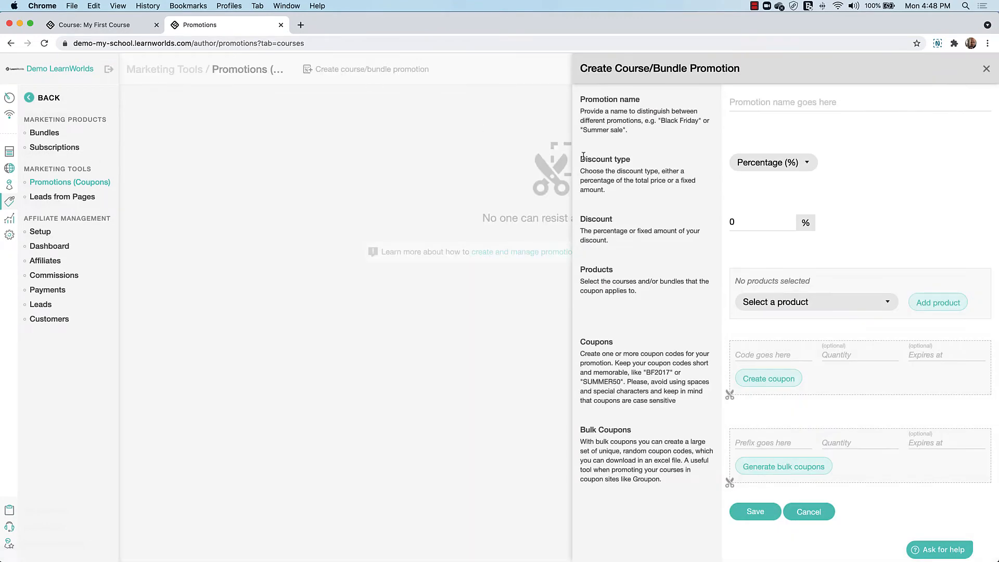
click(760, 103)
text(S)
key(BackSpace)
text(May Prommotion)
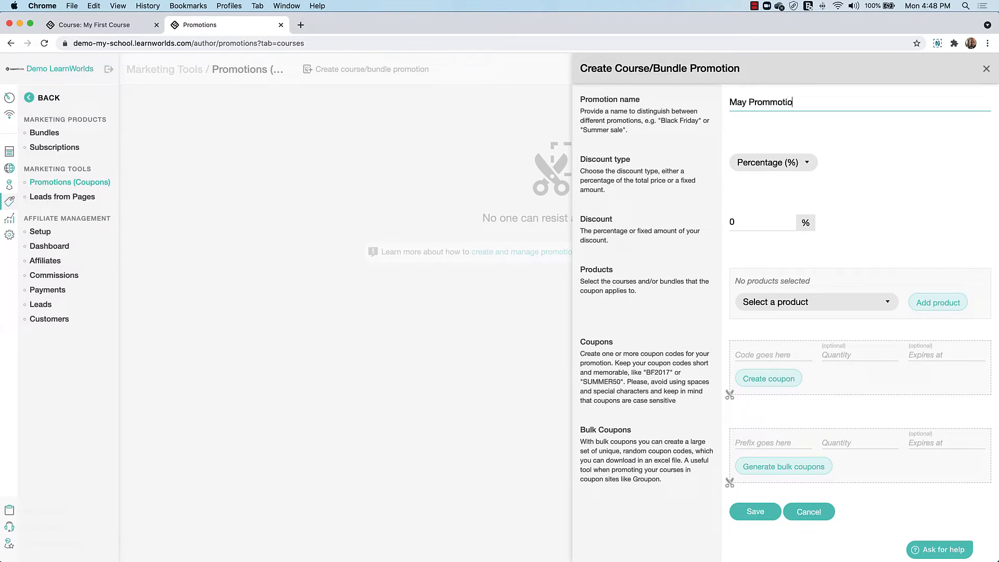
key(BackSpace)
key(BackSpace)
key(BackSpace)
key(BackSpace)
key(BackSpace)
key(BackSpace)
text(otion)
- Set the promotion's discount to 15% and apply it to All Courses & Bundles
click(750, 223)
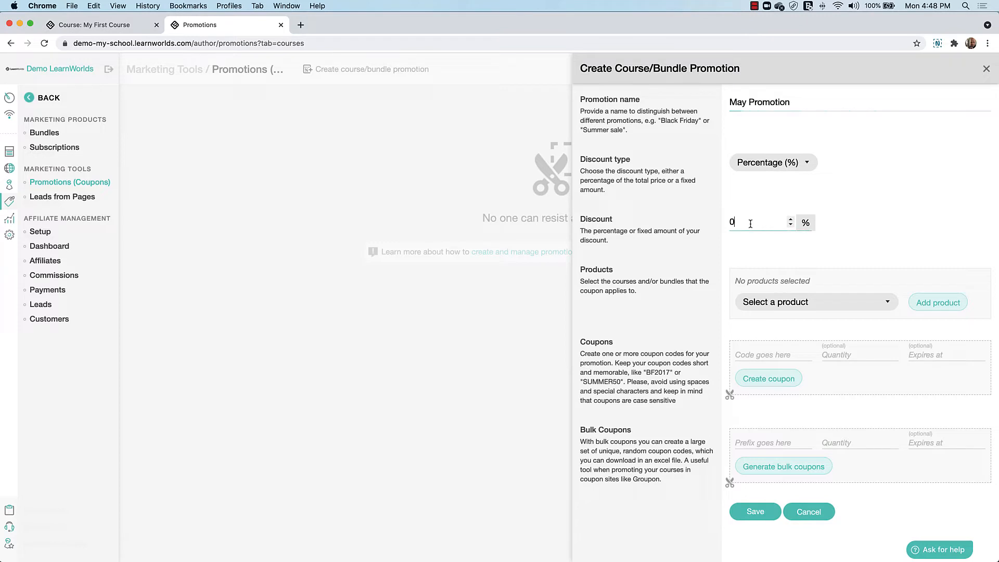
key(BackSpace)
text(15)
click(802, 304)
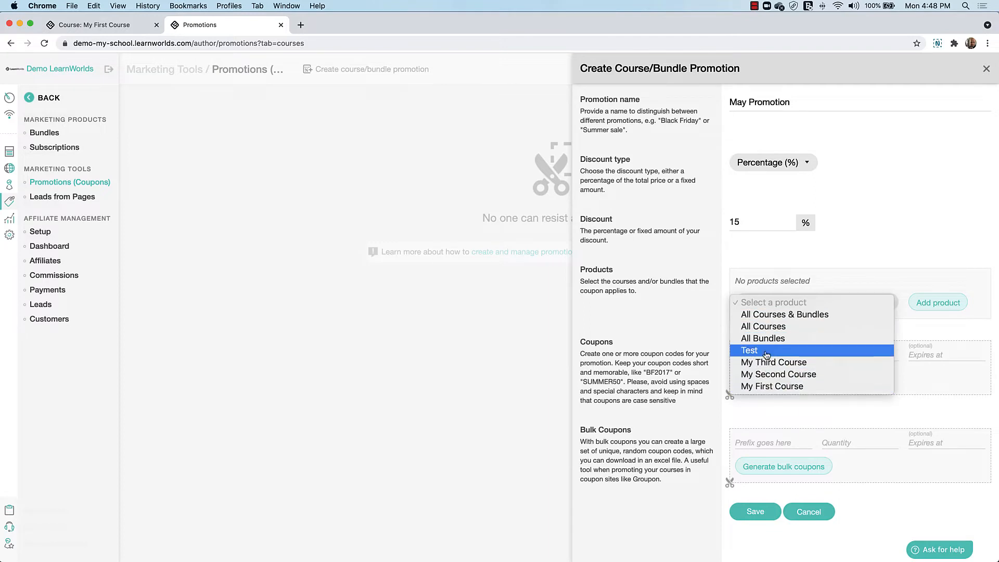
click(787, 314)
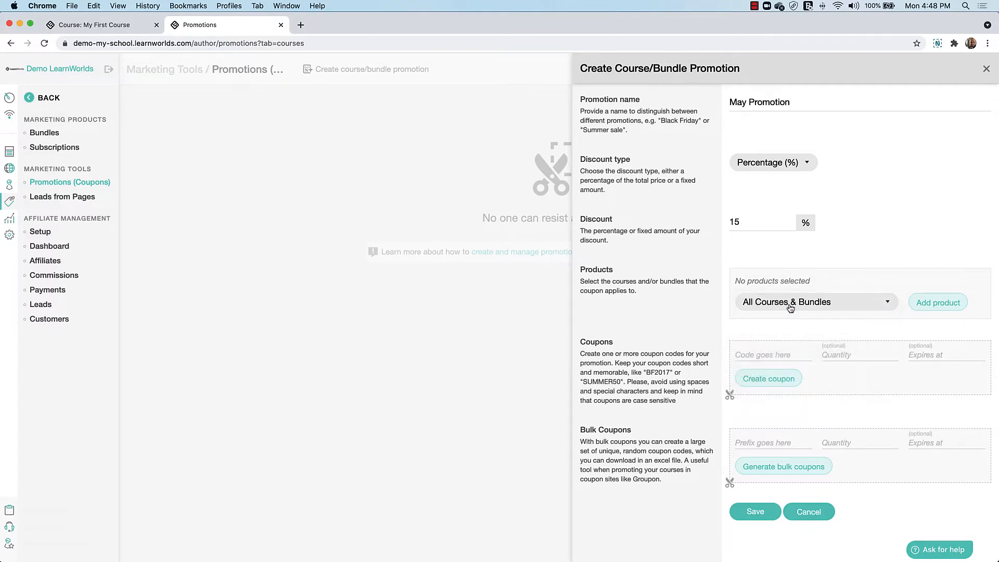
click(921, 296)
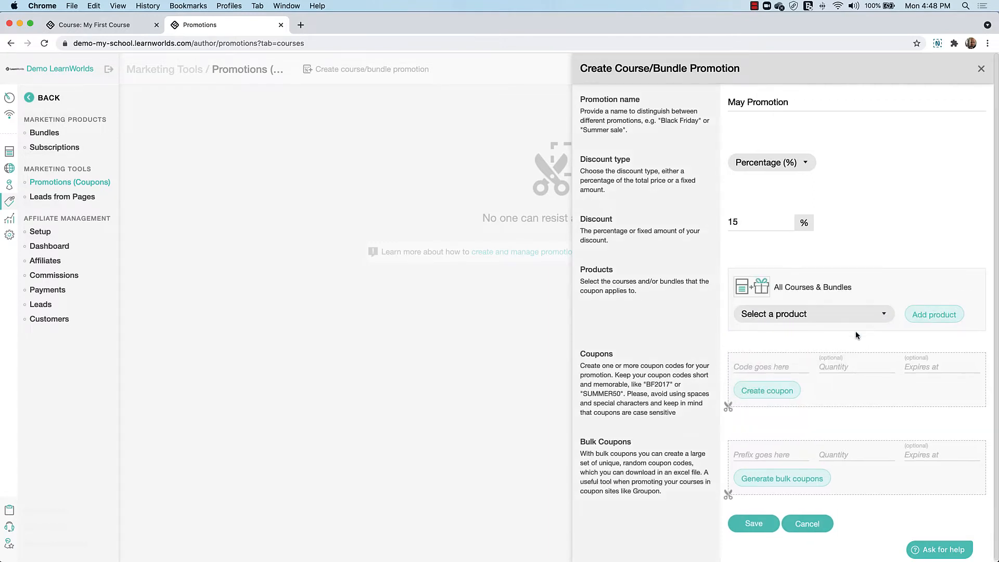
- Create the coupon MayPromoGo2021 with expiry date 31 May 2021 and save the promotion
click(760, 363)
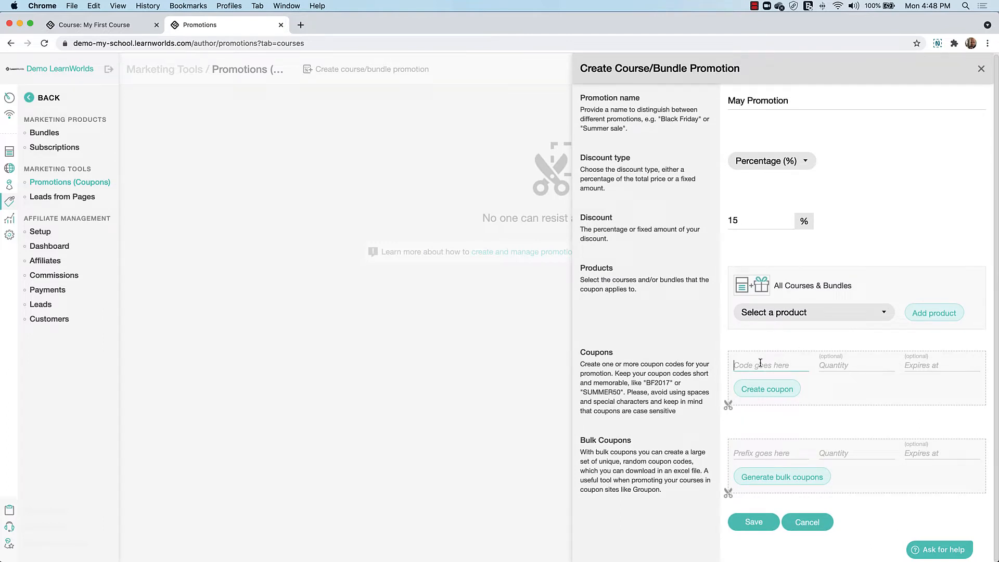
text(MayPromoGo2021)
click(919, 363)
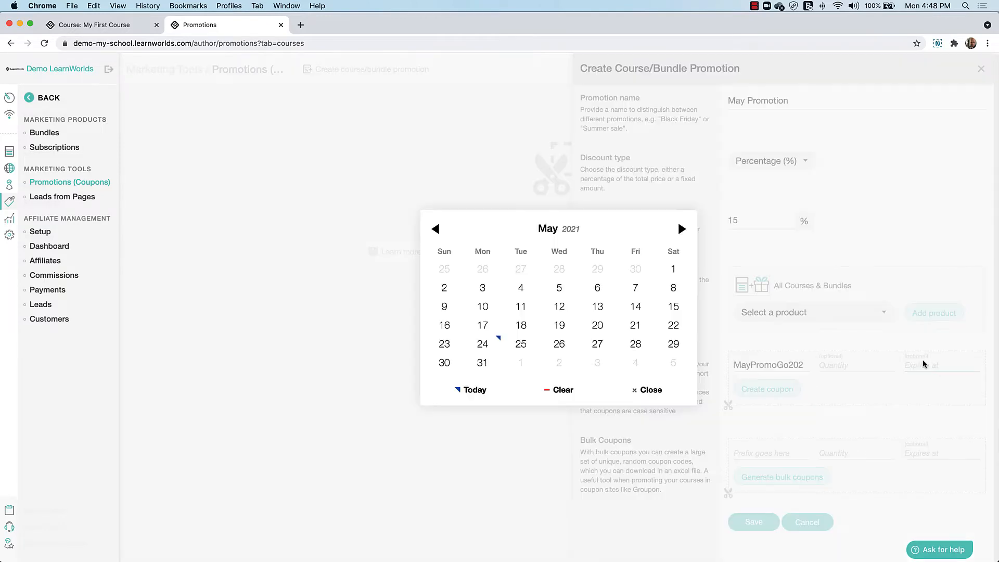
click(484, 361)
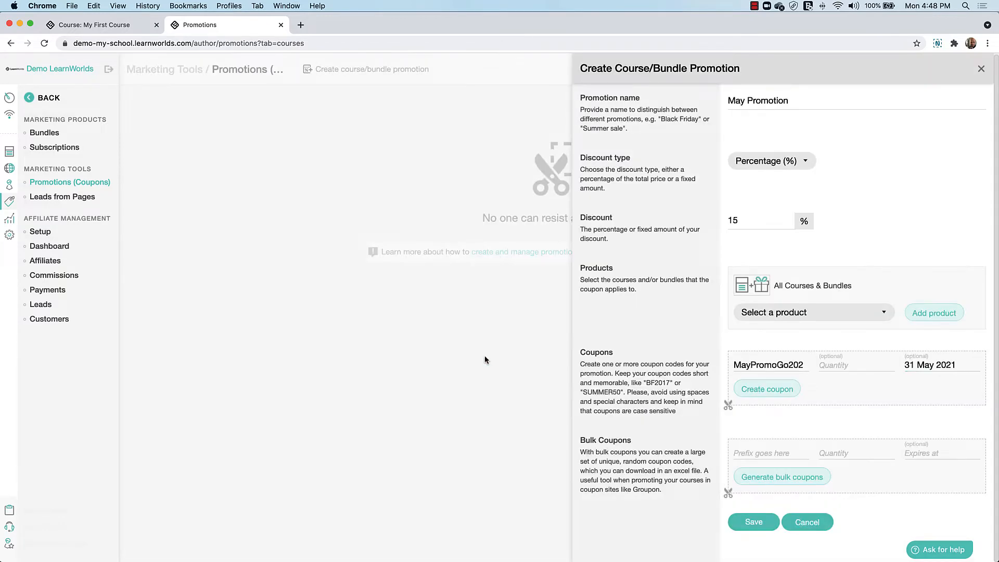
click(763, 387)
mouse_move(755, 367)
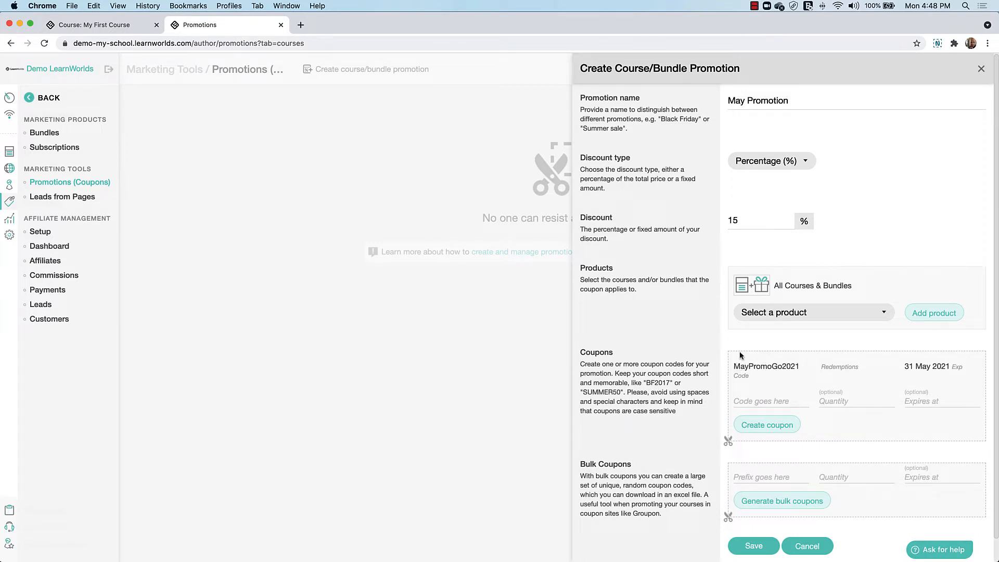
click(762, 544)
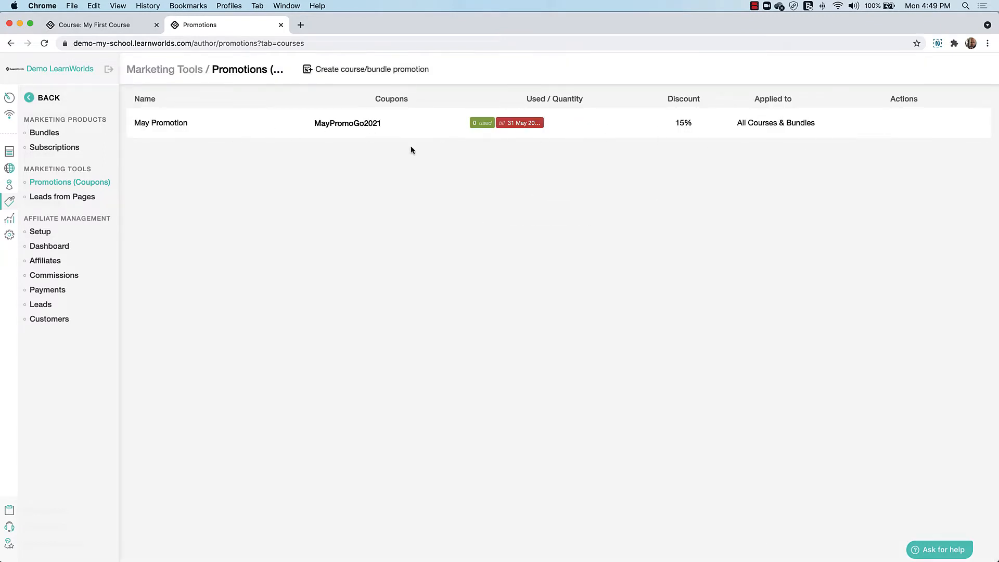
- Look at the leads from pages, and in the affiliate setup try the Enable Affiliate Program switch, leaving it on
click(58, 201)
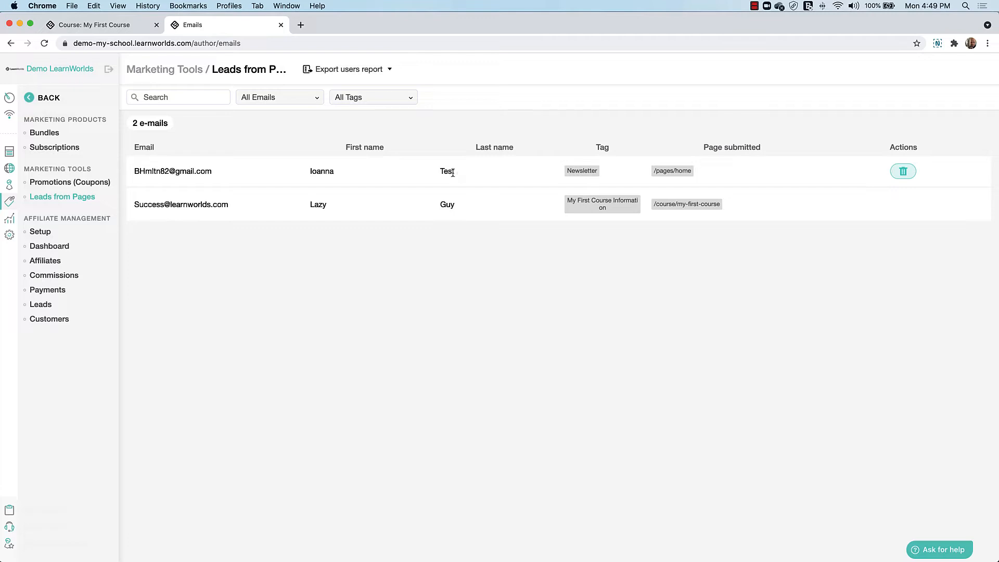
click(40, 233)
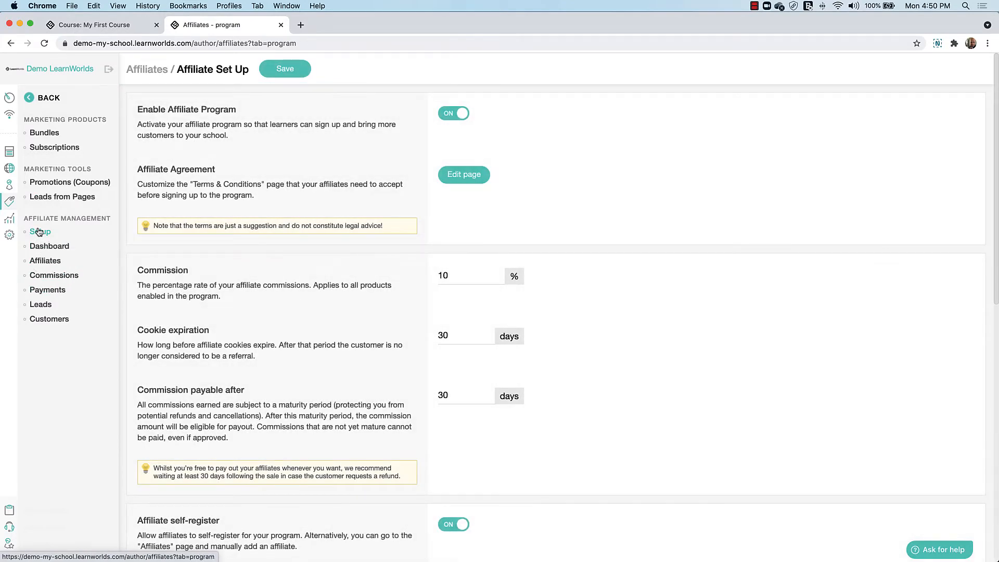
click(462, 113)
click(462, 114)
- Review the affiliate commission and cookie settings, and try the affiliate self-register switch, leaving it on
scroll(437, 255, down, 3)
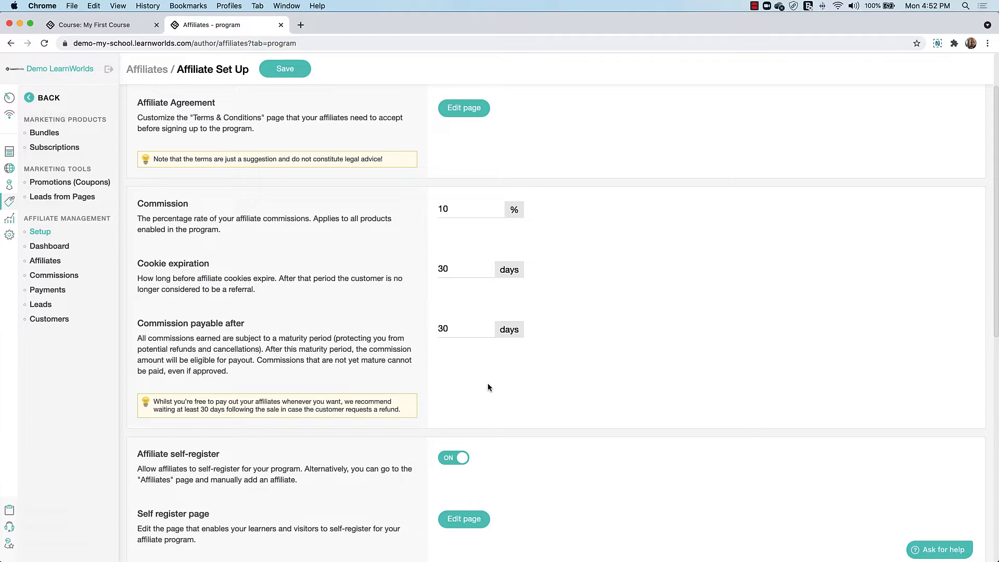
scroll(489, 387, down, 3)
scroll(490, 387, down, 1)
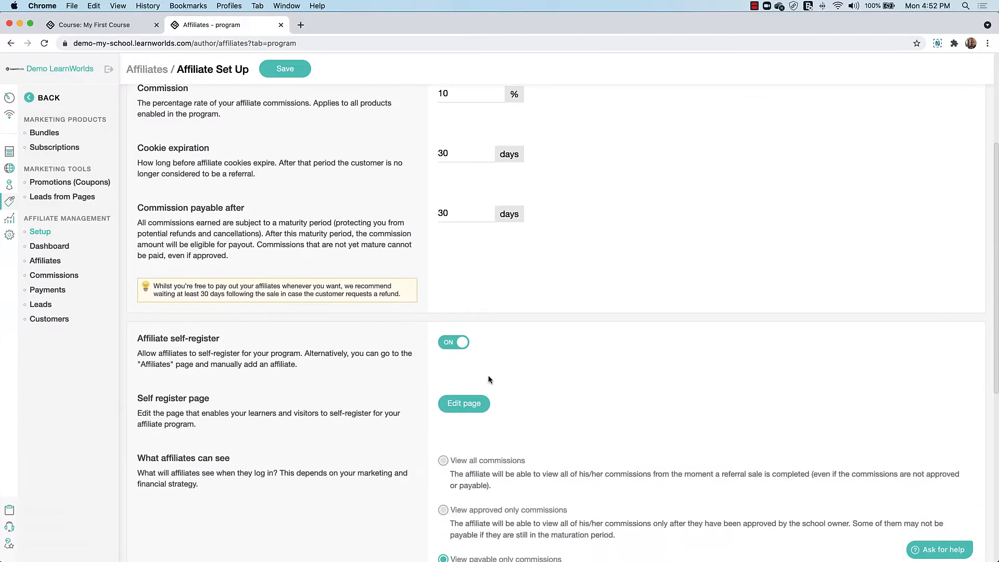
click(456, 346)
click(456, 346)
- Review what affiliates can see, the payment methods and the selectable affiliate products without choosing a product
scroll(449, 354, down, 5)
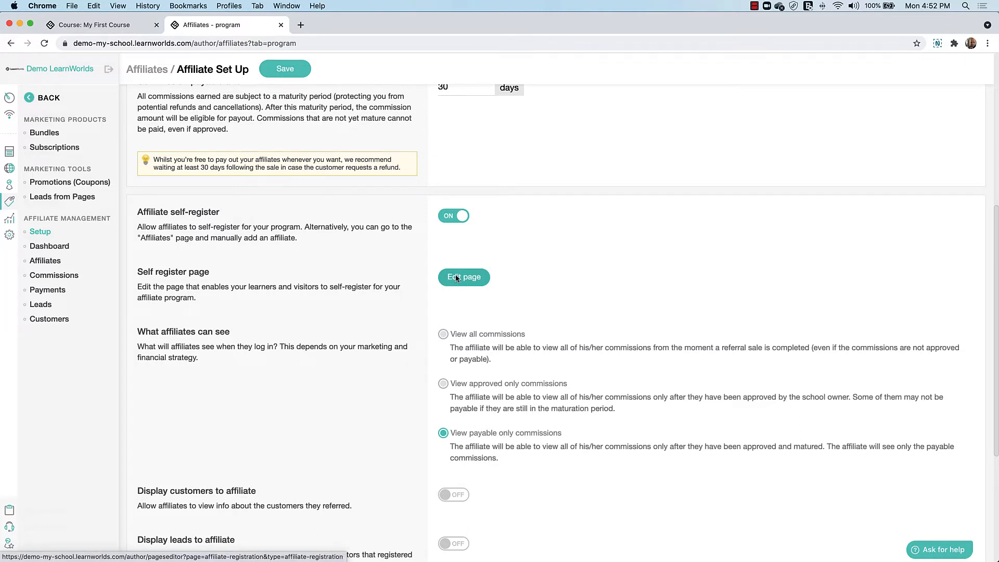
scroll(539, 299, down, 3)
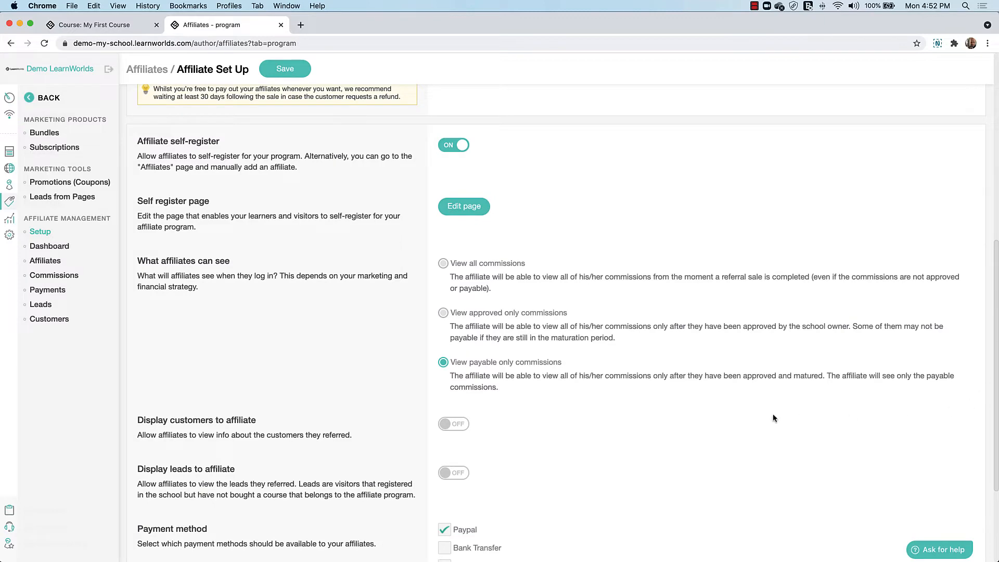
scroll(407, 356, down, 5)
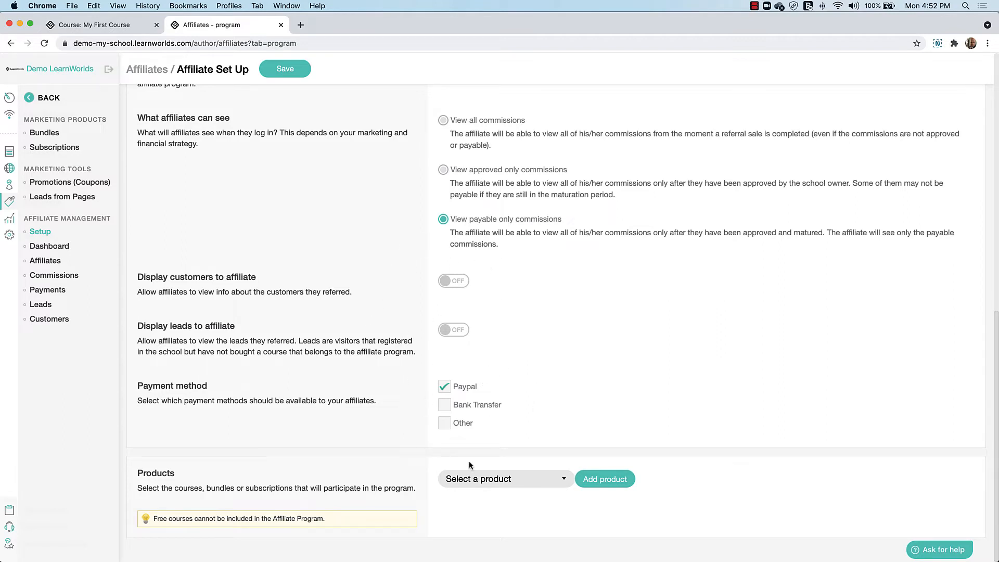
click(460, 478)
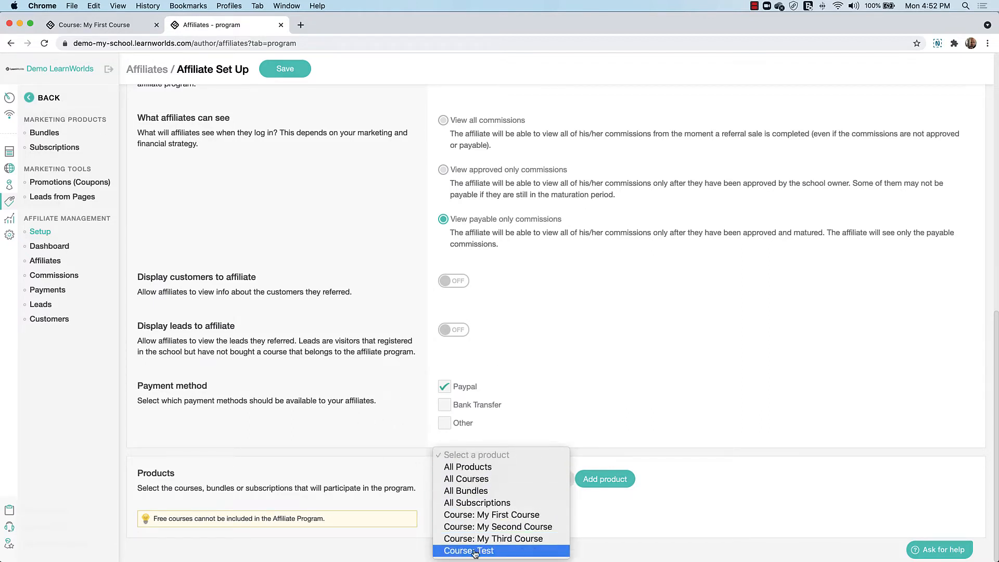
click(619, 414)
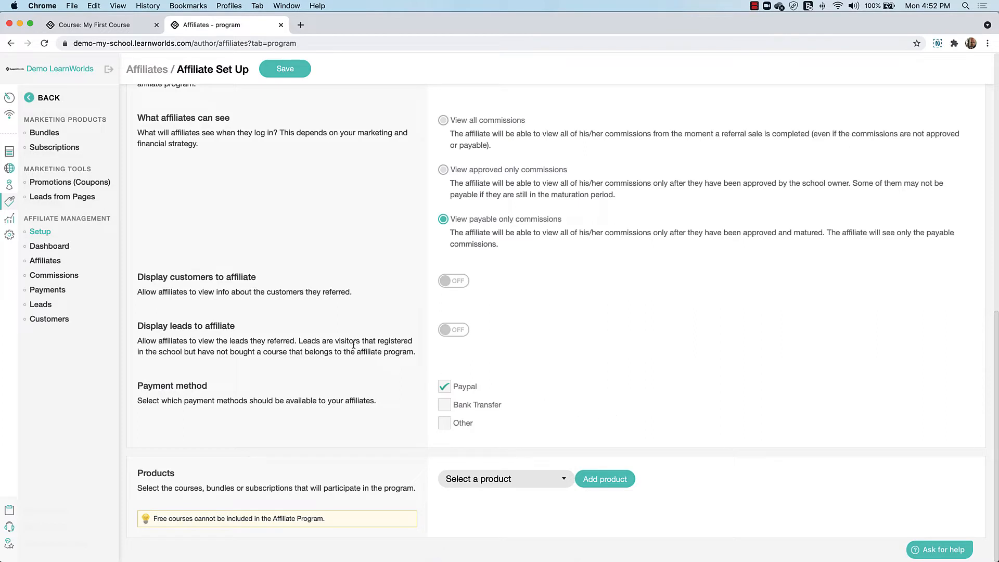
- Look through the affiliate dashboard, the commissions page and the affiliate payments page
click(49, 246)
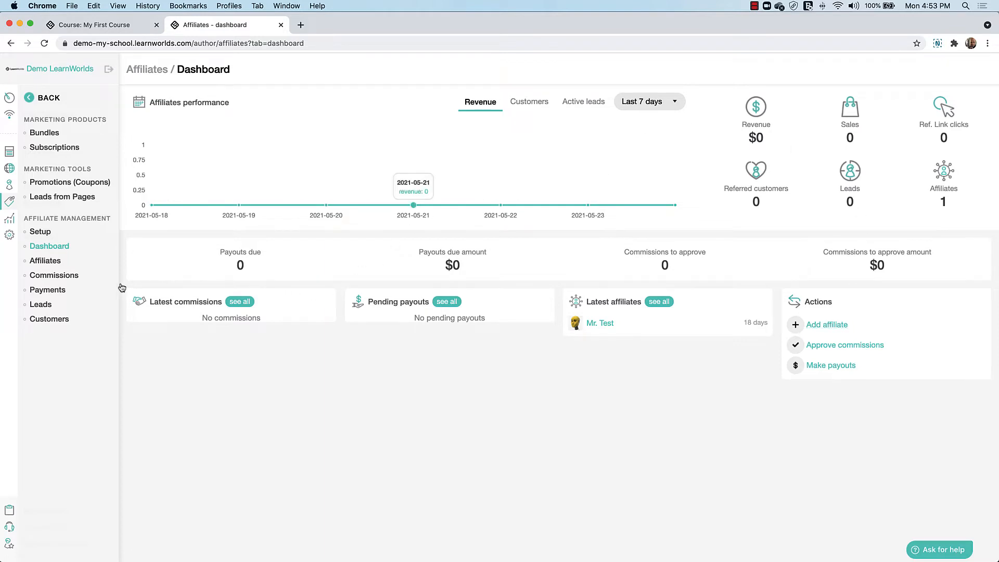
click(52, 276)
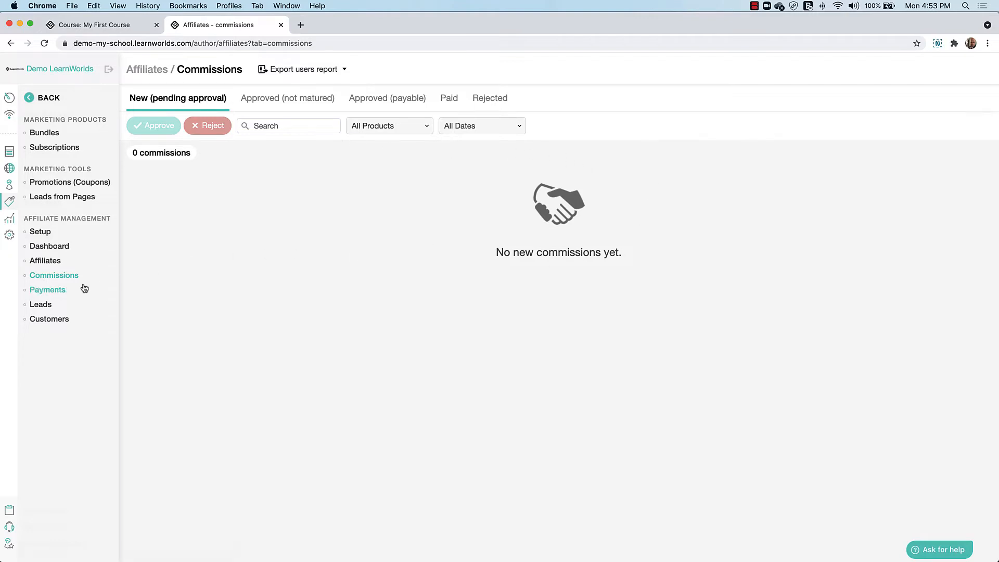
click(63, 289)
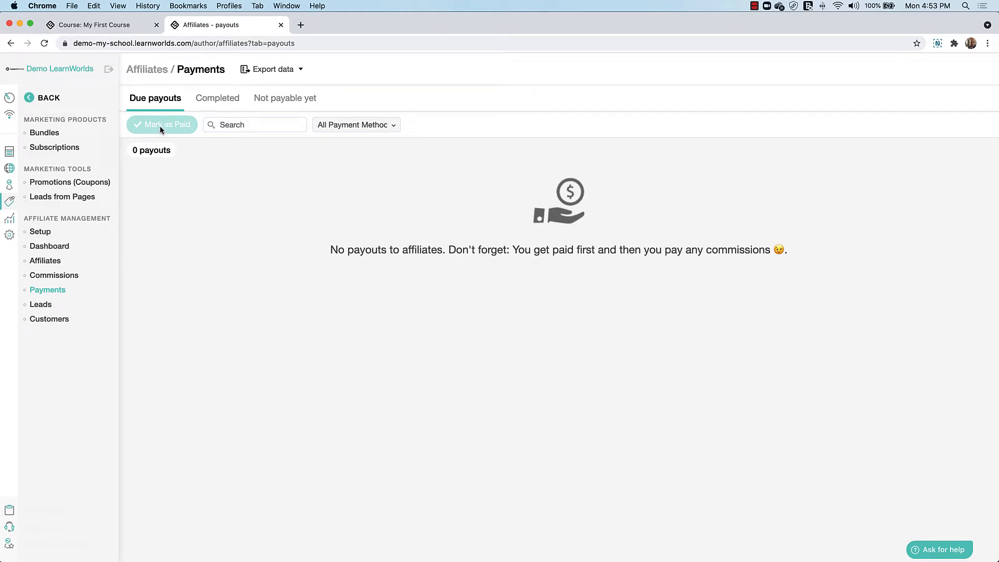
- View the User Progress analytics, check the tag and course filter choices without picking any, and show the advanced search filters
click(11, 223)
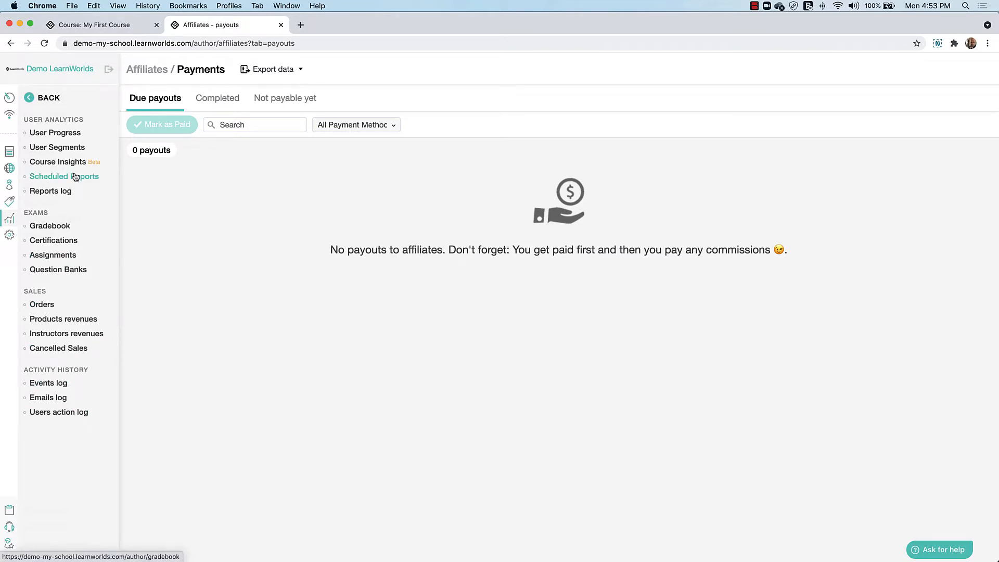
click(59, 135)
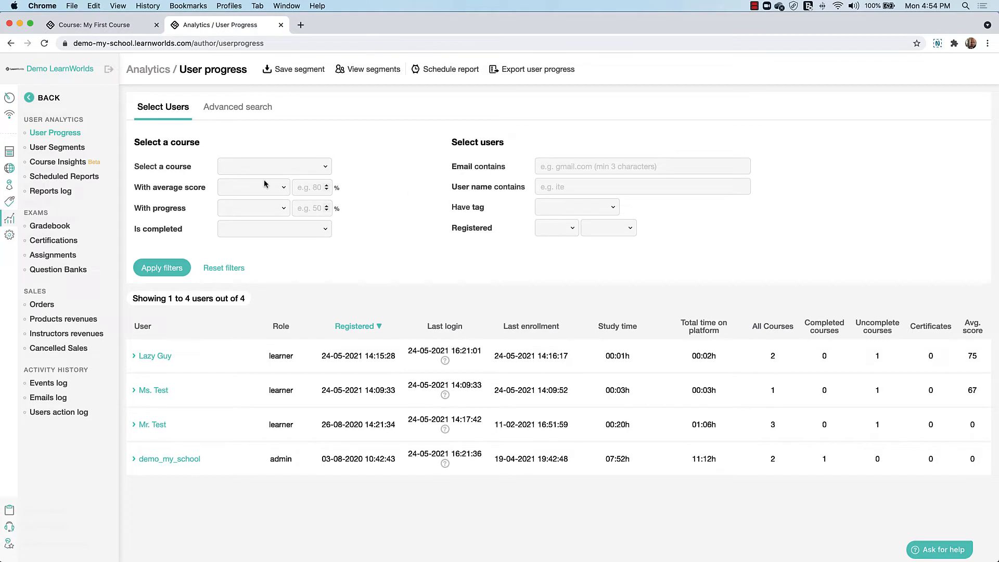
click(543, 211)
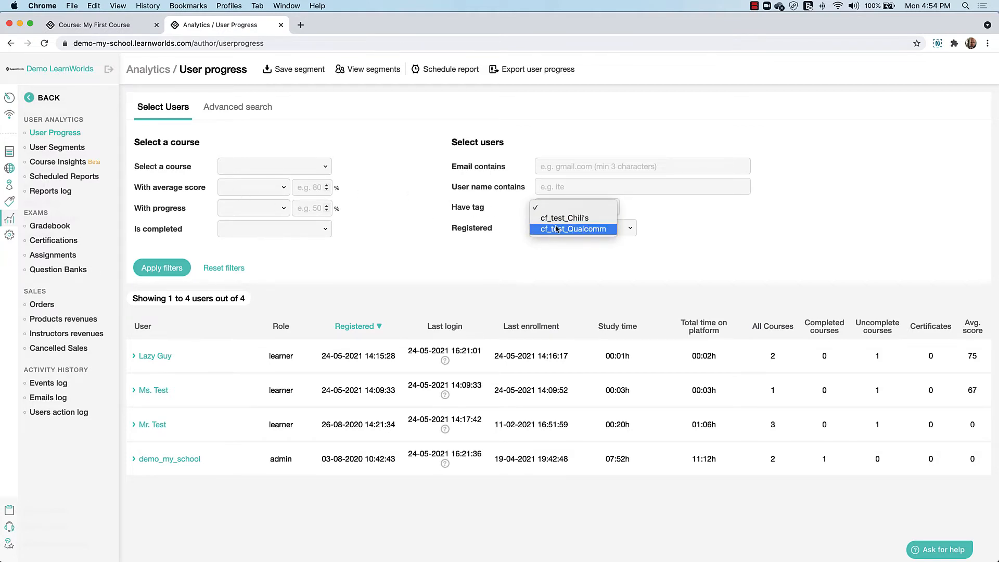
click(415, 199)
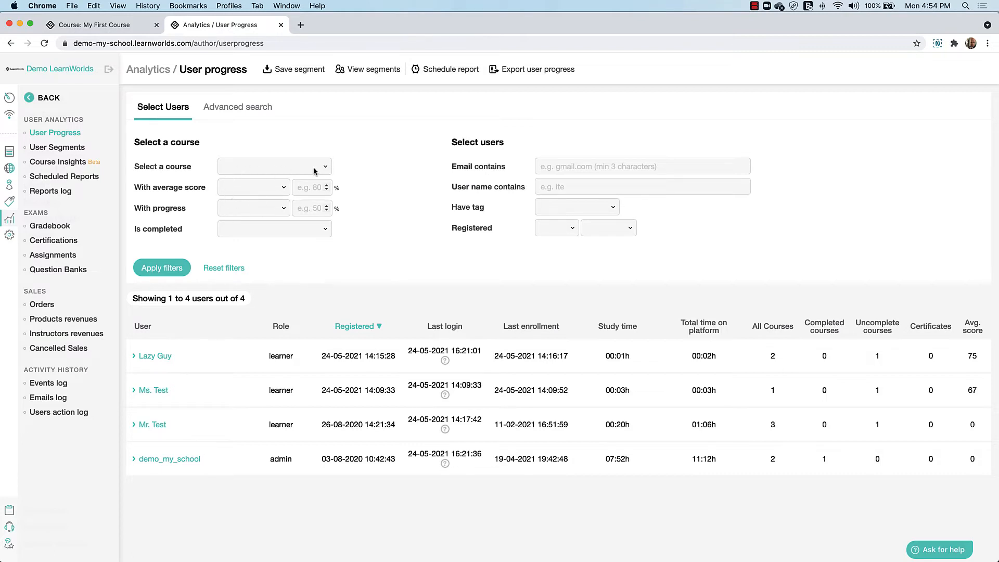
click(294, 170)
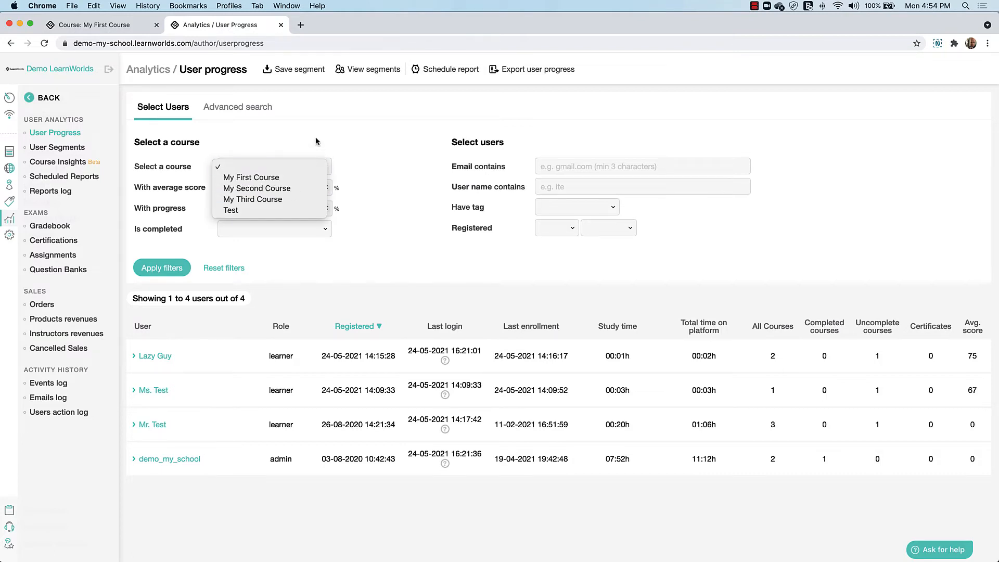
click(310, 165)
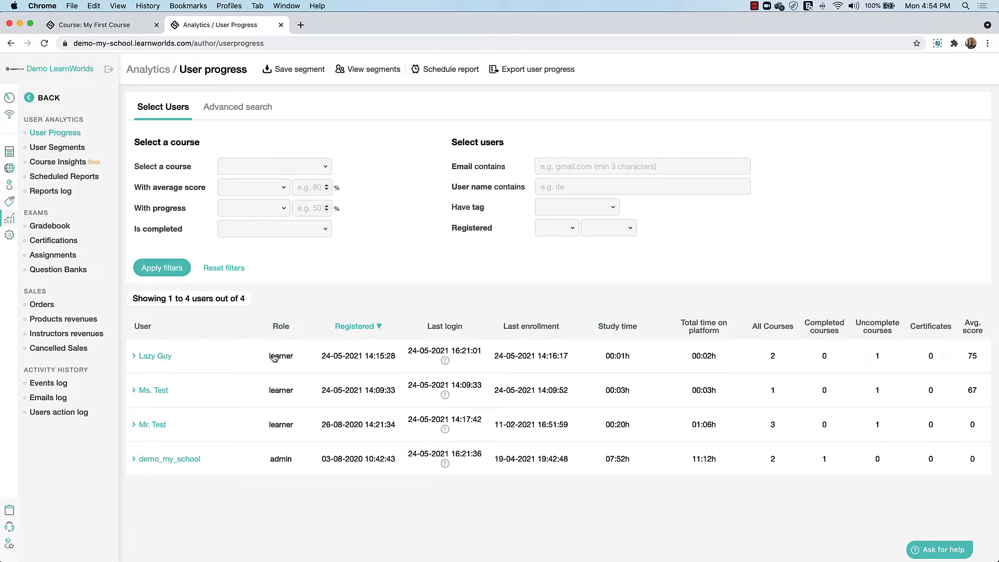
click(227, 109)
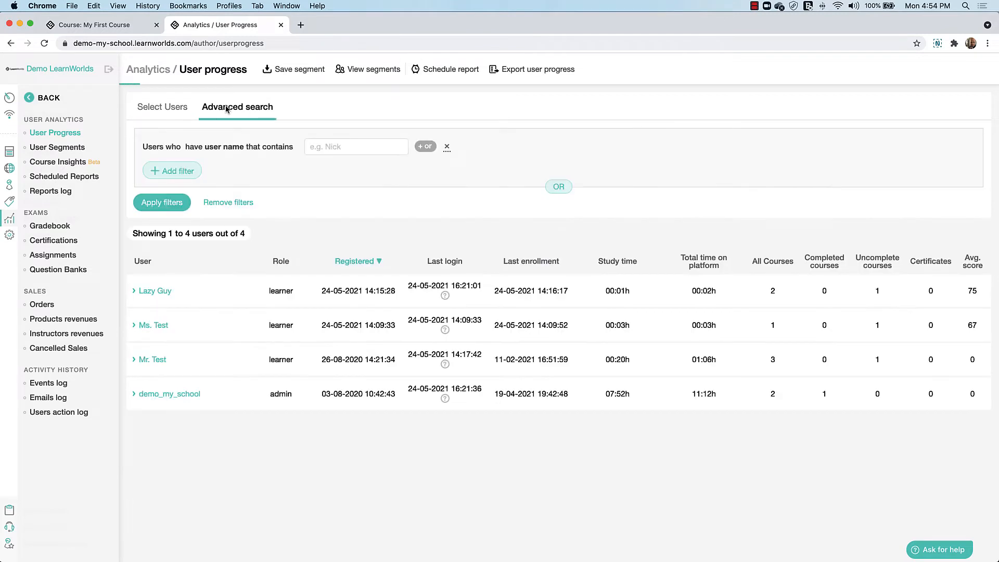
- Replace the user name condition in the advanced search with an active users filter and add an EU users filter
click(447, 147)
click(195, 142)
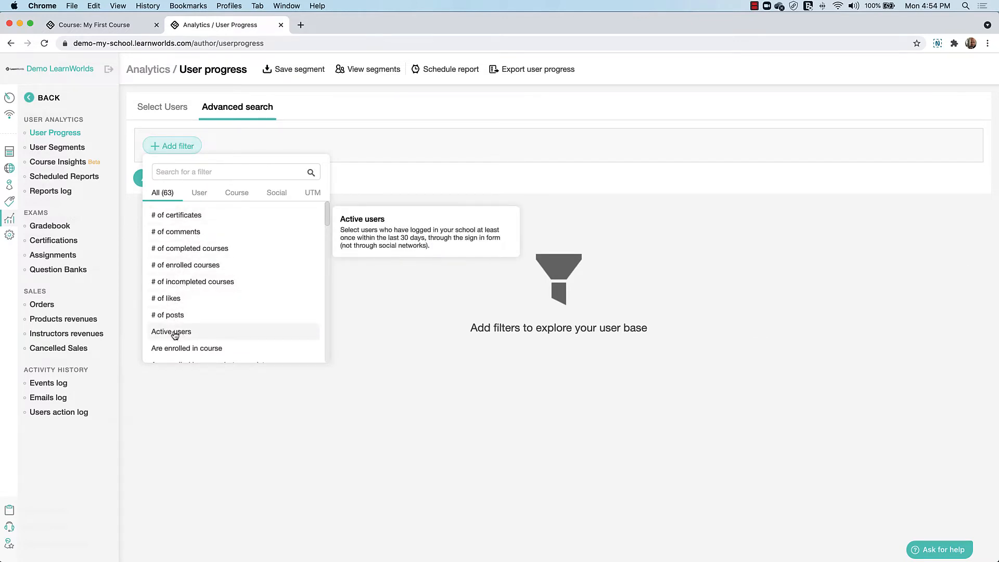
click(186, 171)
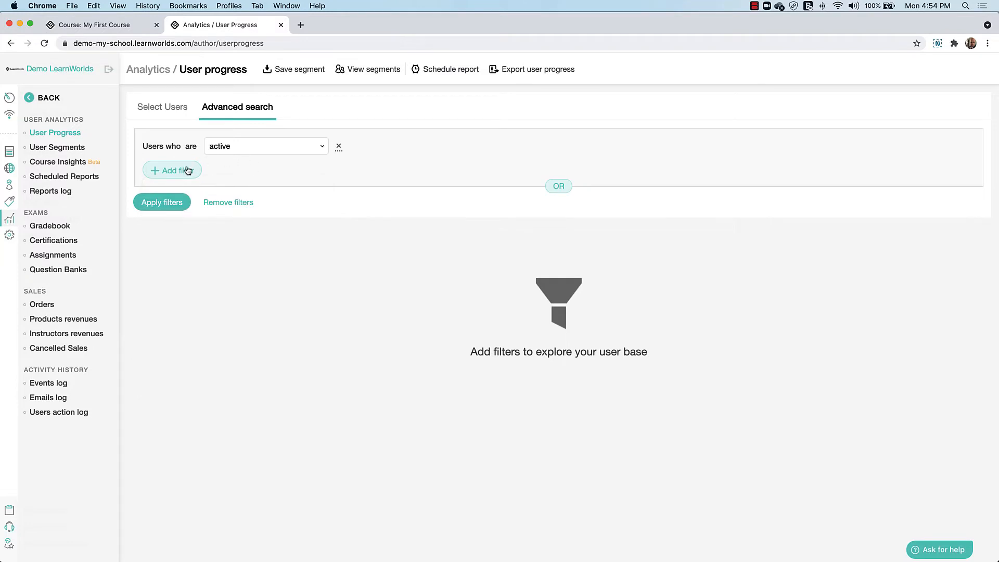
click(187, 170)
click(203, 216)
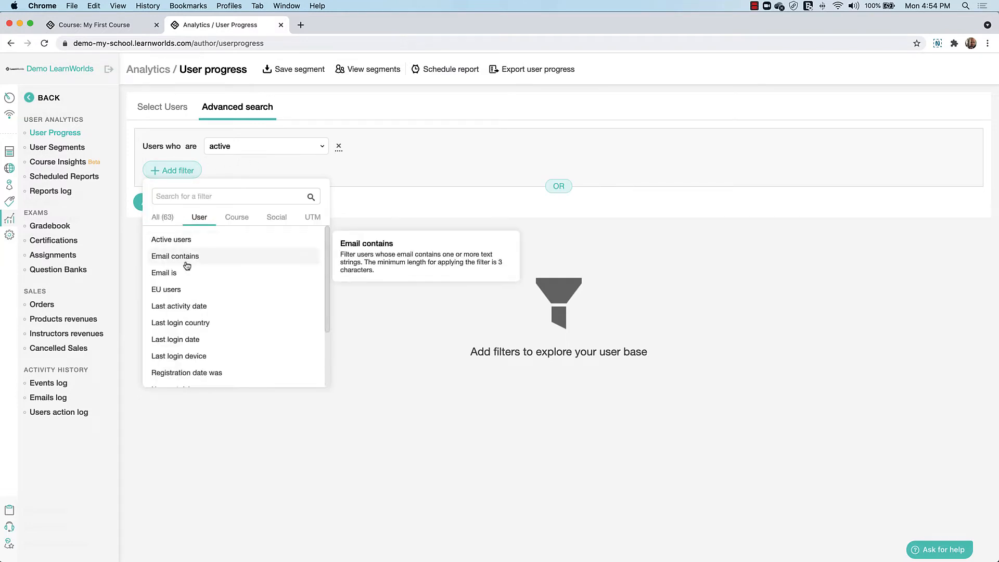
click(166, 289)
- Add a course condition for users who are enrolled in My First Course
click(175, 203)
click(175, 202)
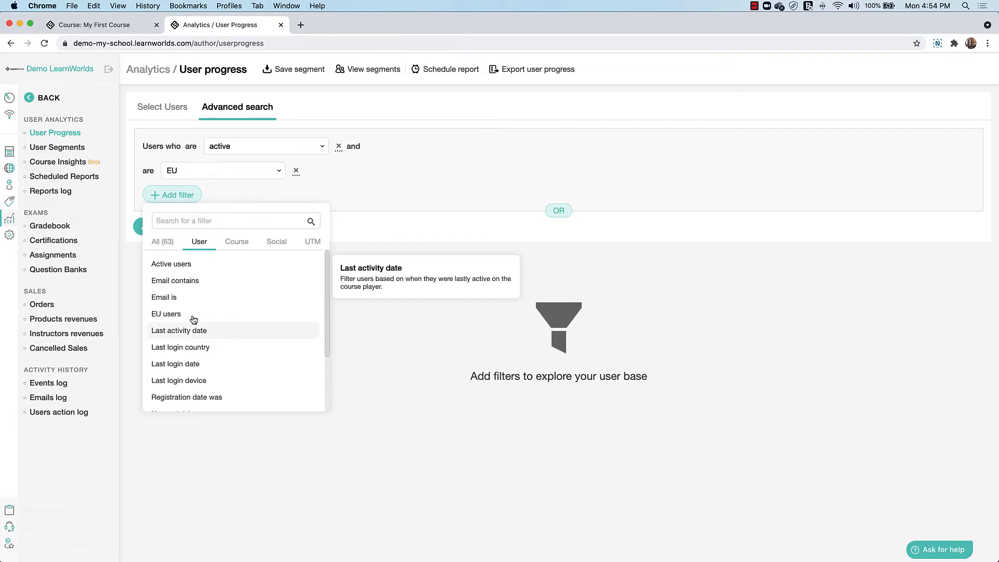
click(235, 240)
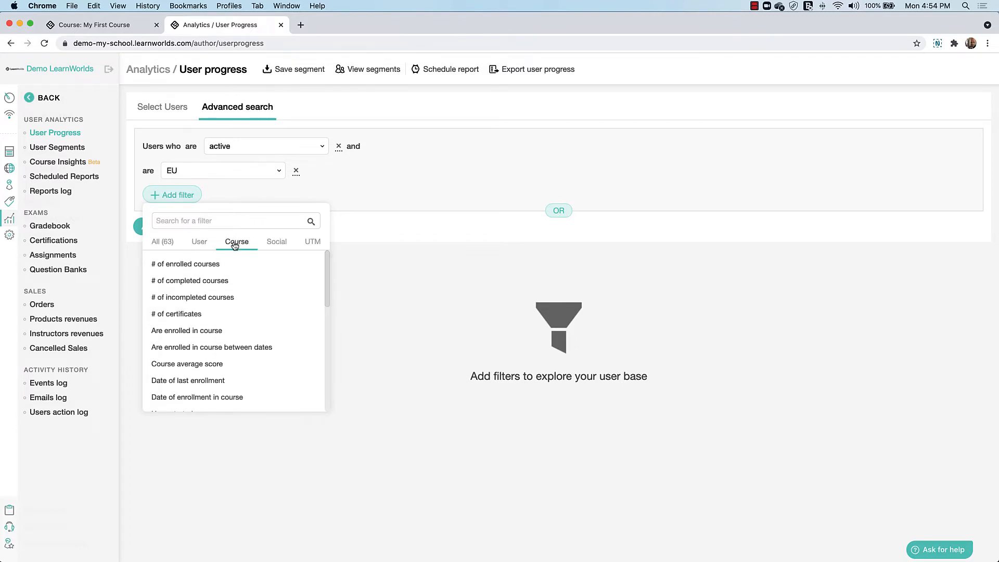
click(182, 332)
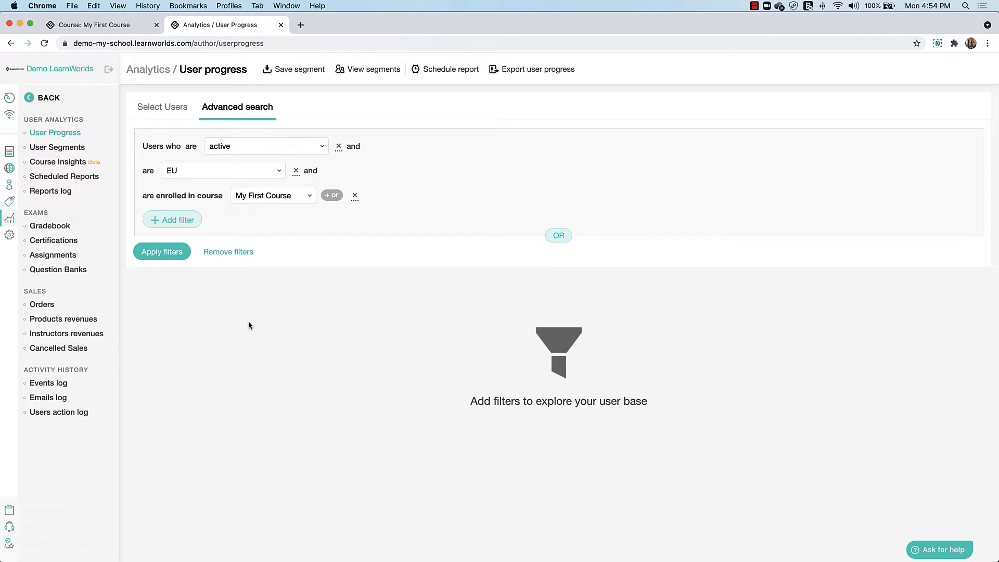
- List all users without filters and inspect the first two learners' course progress, including the first learner's My First Course details
click(165, 105)
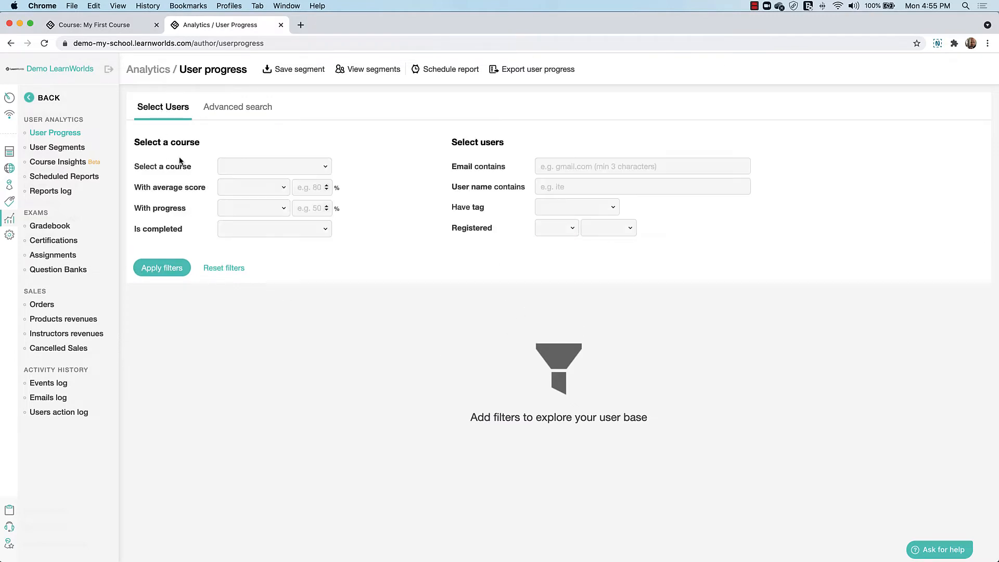
click(169, 269)
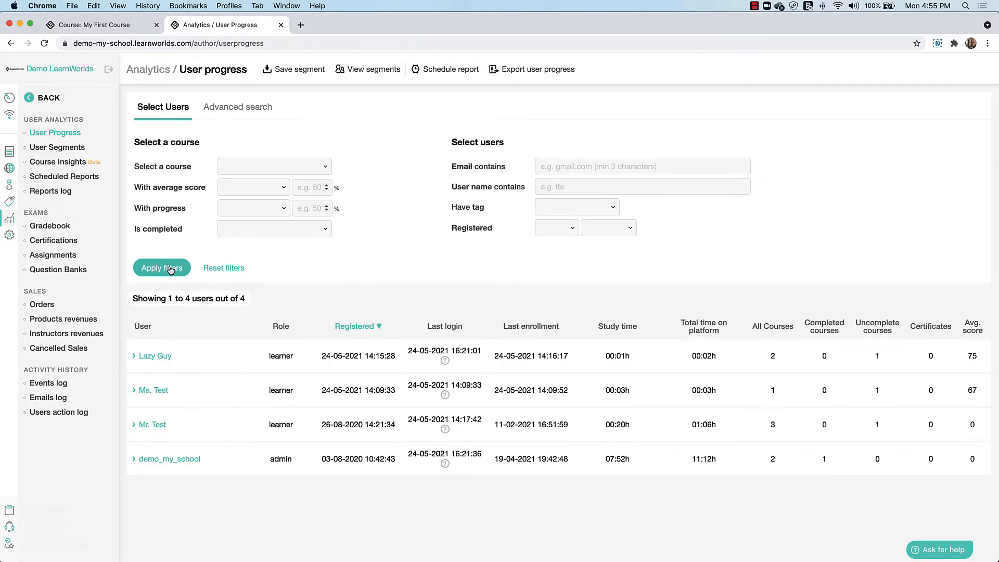
click(134, 357)
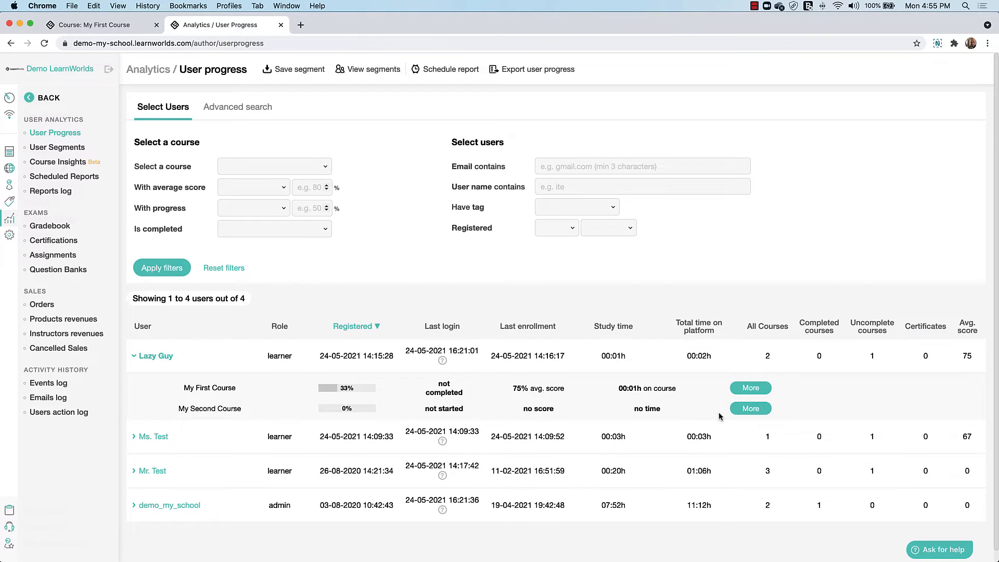
click(747, 389)
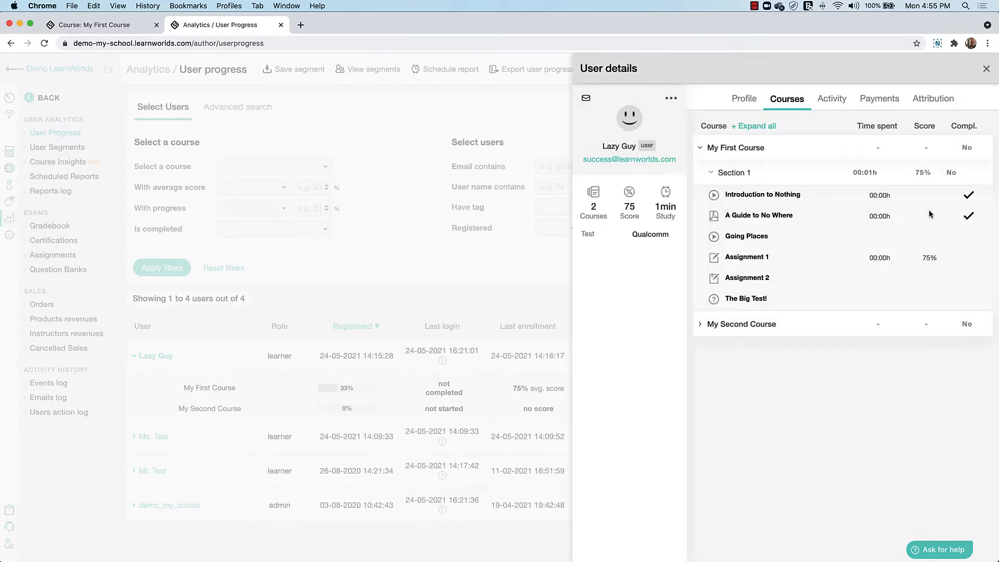
click(985, 70)
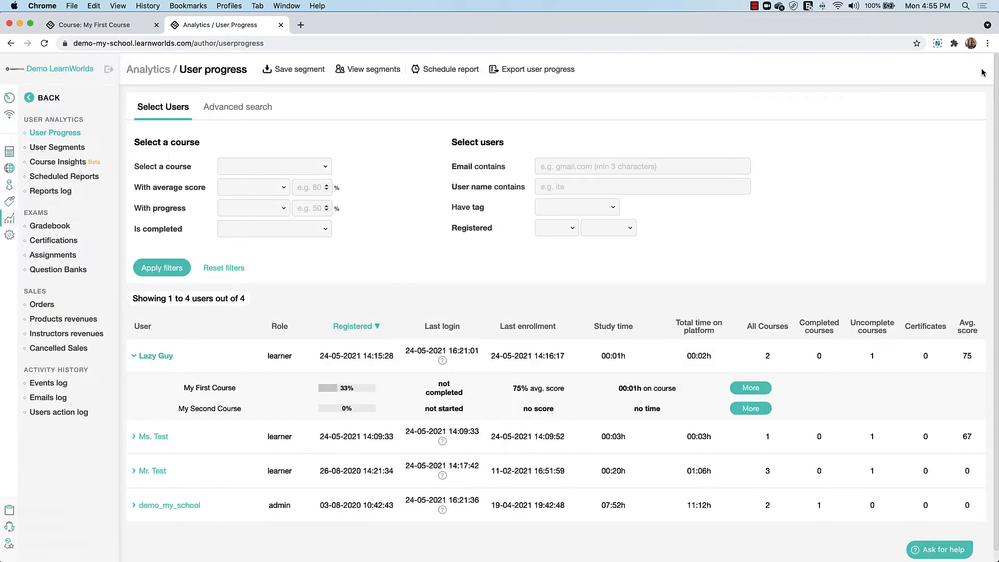
click(140, 437)
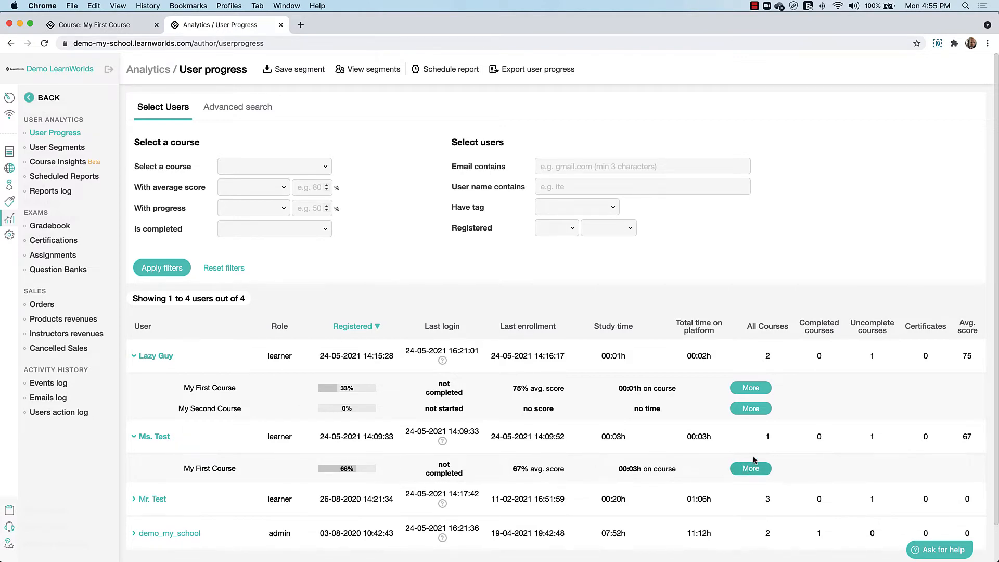
scroll(459, 412, down, 2)
- Try to save the unfiltered user list as a new segment named New Report, then cancel the form
click(297, 72)
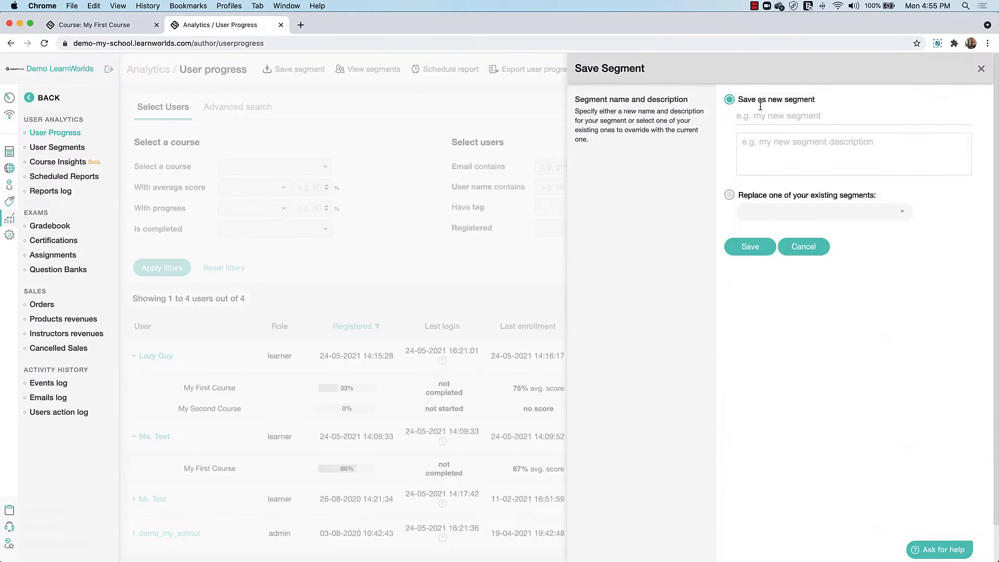
click(778, 115)
text(New Report)
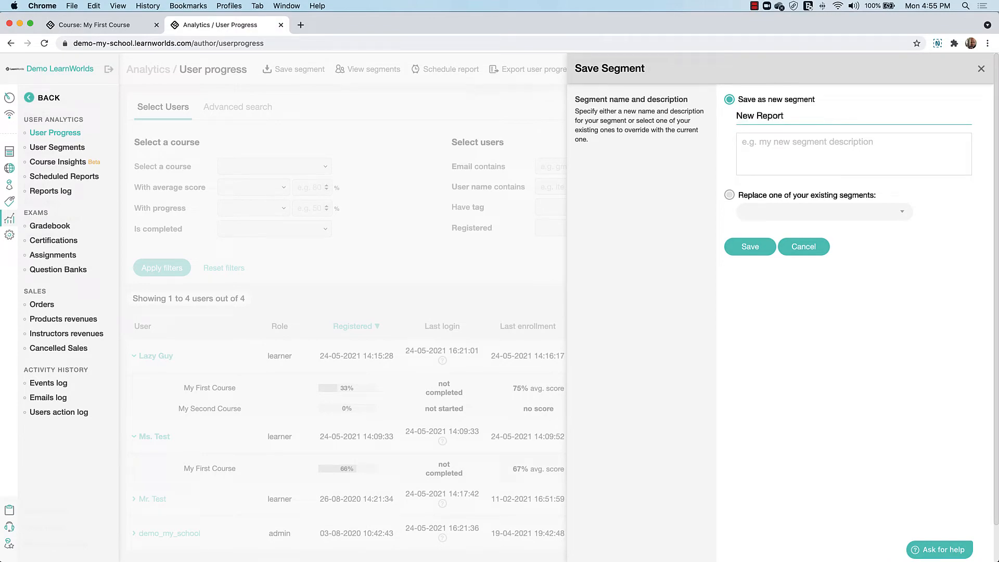
click(751, 246)
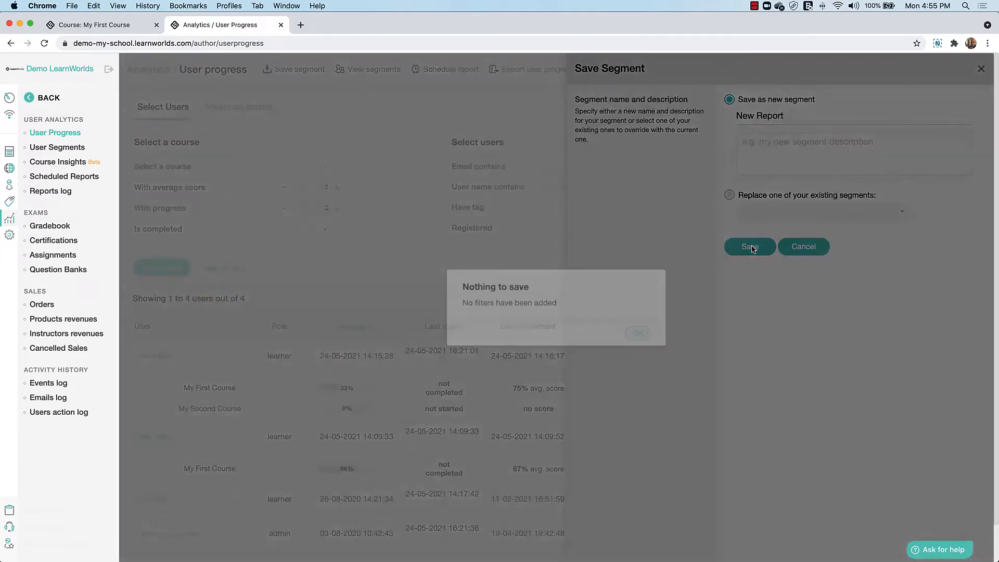
click(638, 333)
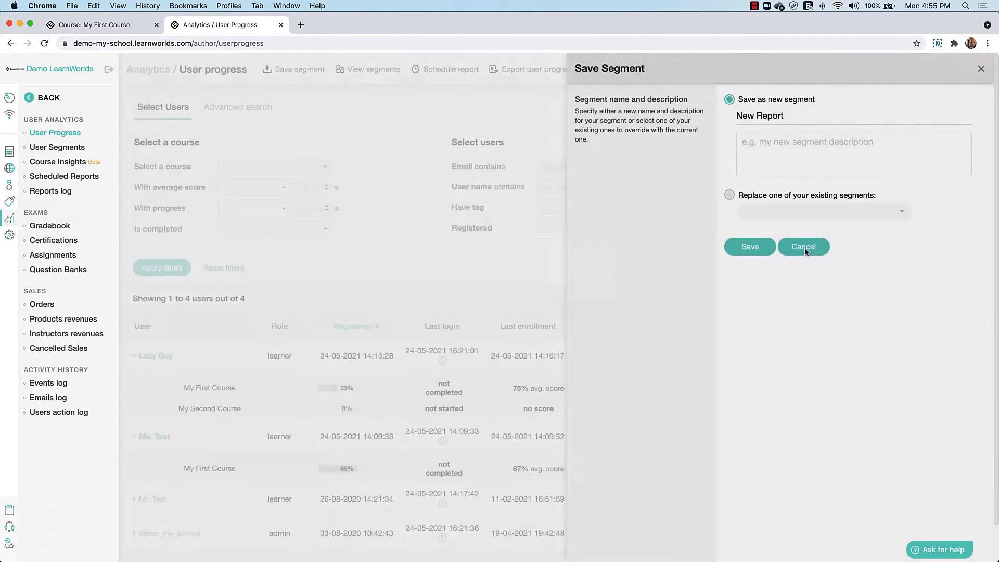
click(809, 247)
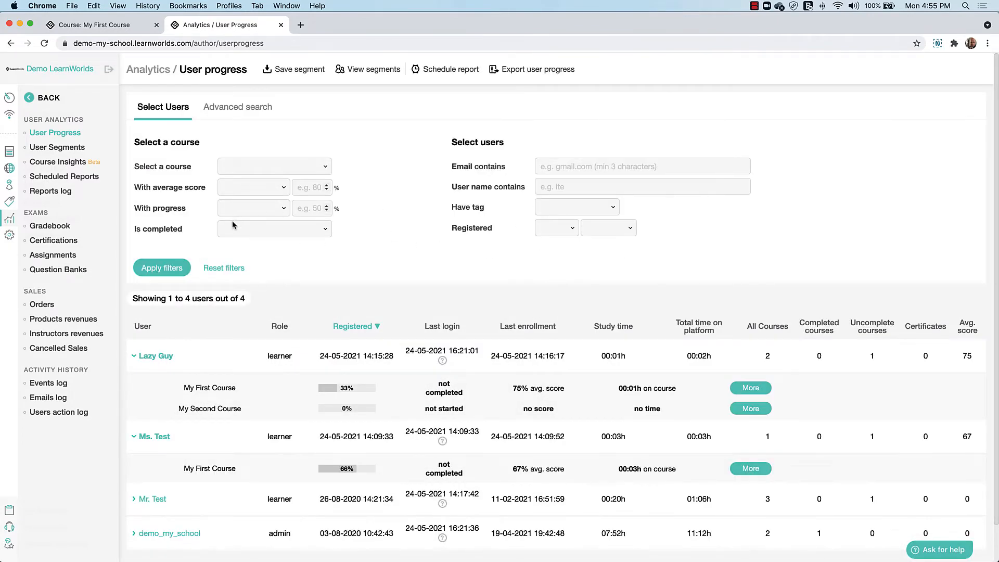
- Filter the users by My First Course and save the result as the new segment New Report
click(241, 167)
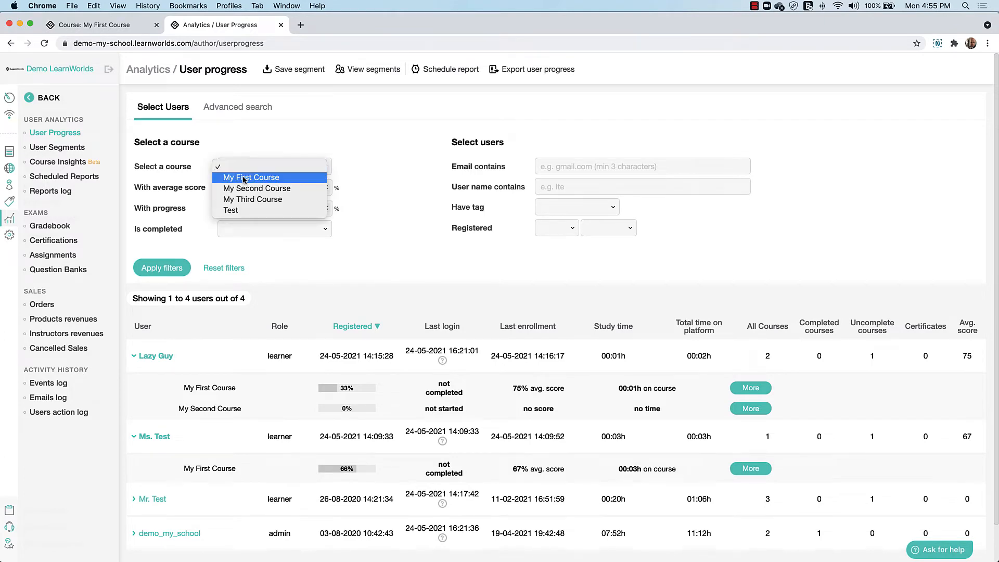
click(245, 175)
click(166, 267)
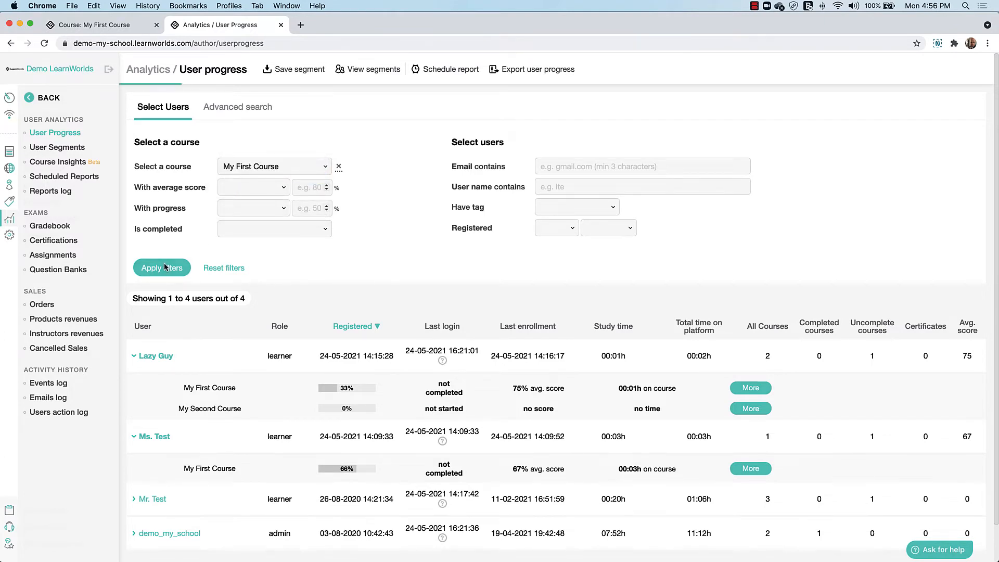
click(295, 71)
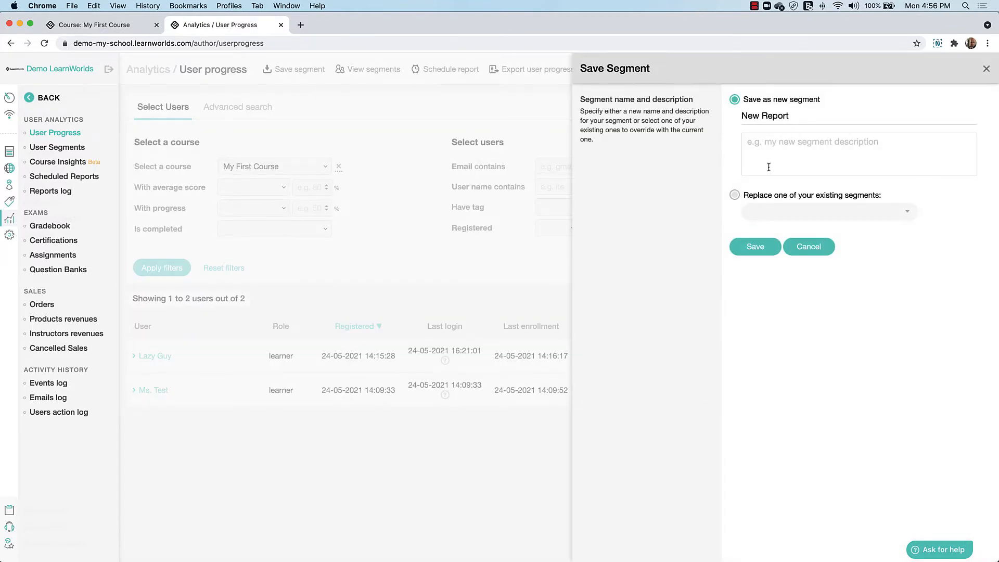
click(756, 247)
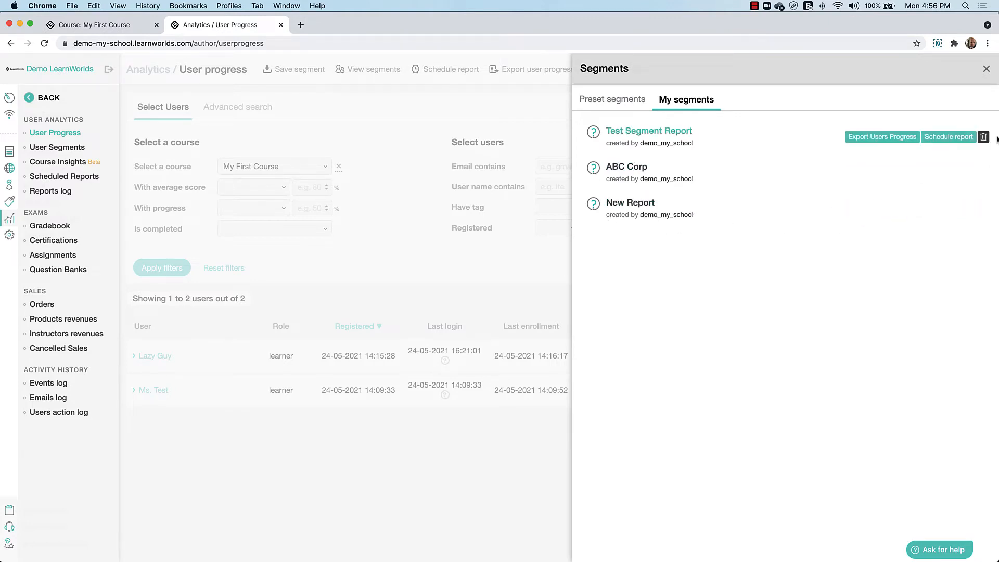
click(987, 69)
- Start a scheduled report for the New Report segment with the type User progress report (detail)
click(451, 71)
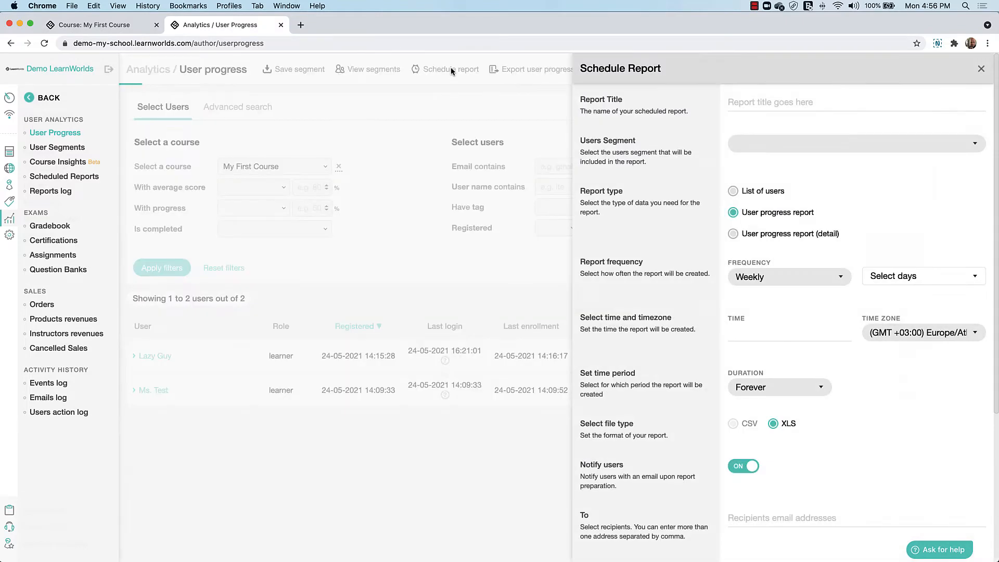
click(780, 141)
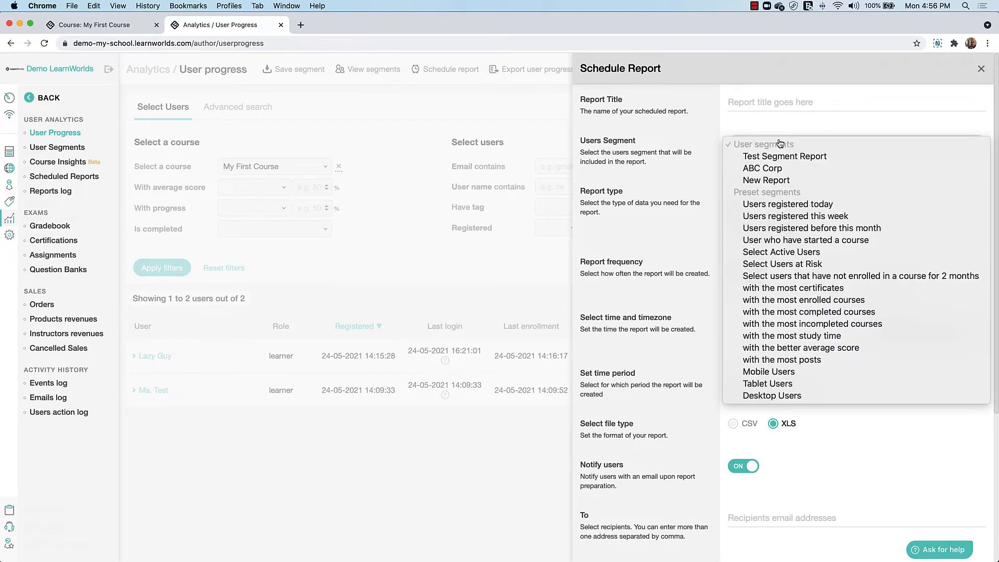
click(785, 181)
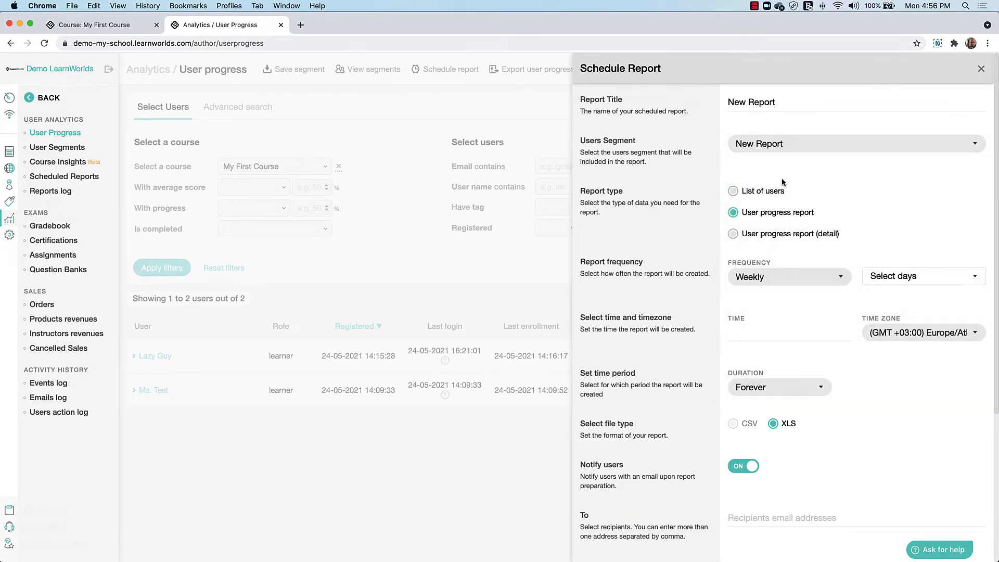
click(733, 234)
- Review the report's frequency, weekday, time, file type and email notification options, and cancel scheduling it
click(748, 281)
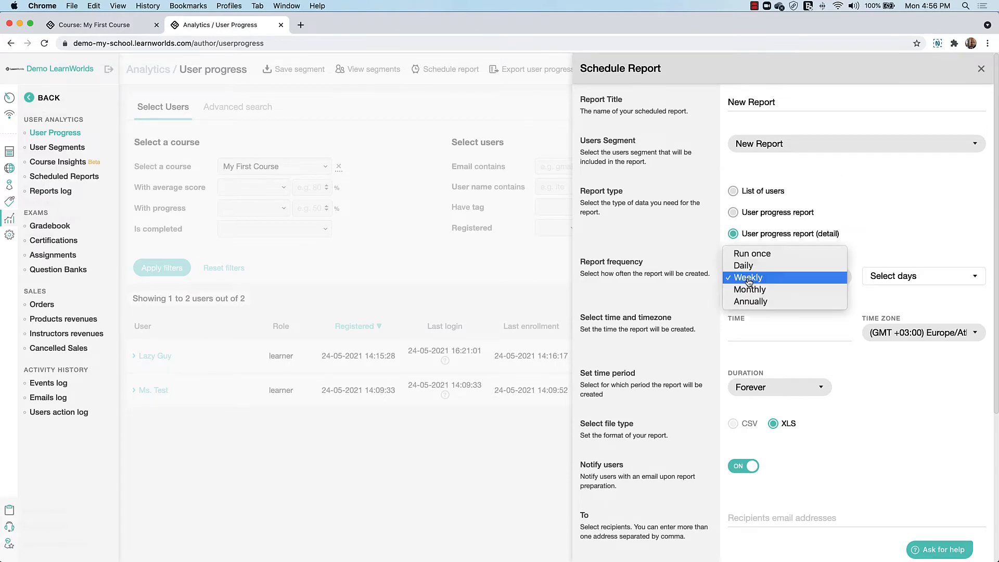
click(924, 281)
click(924, 281)
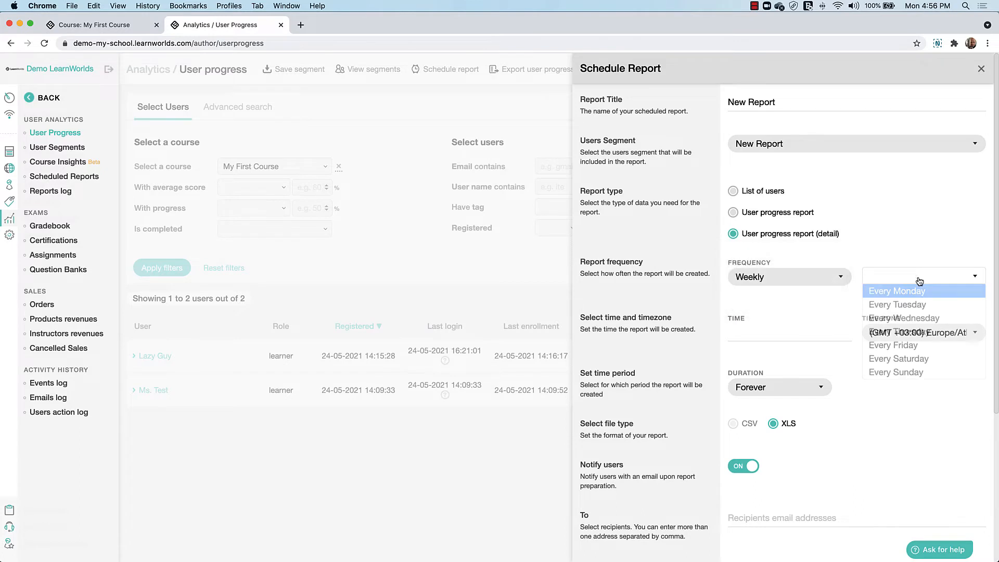
click(807, 326)
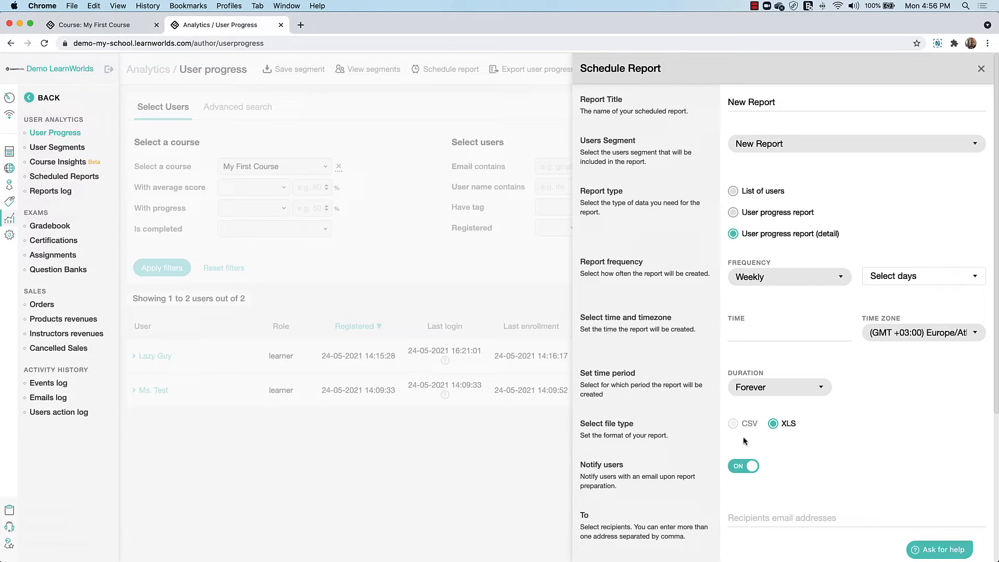
scroll(738, 438, down, 4)
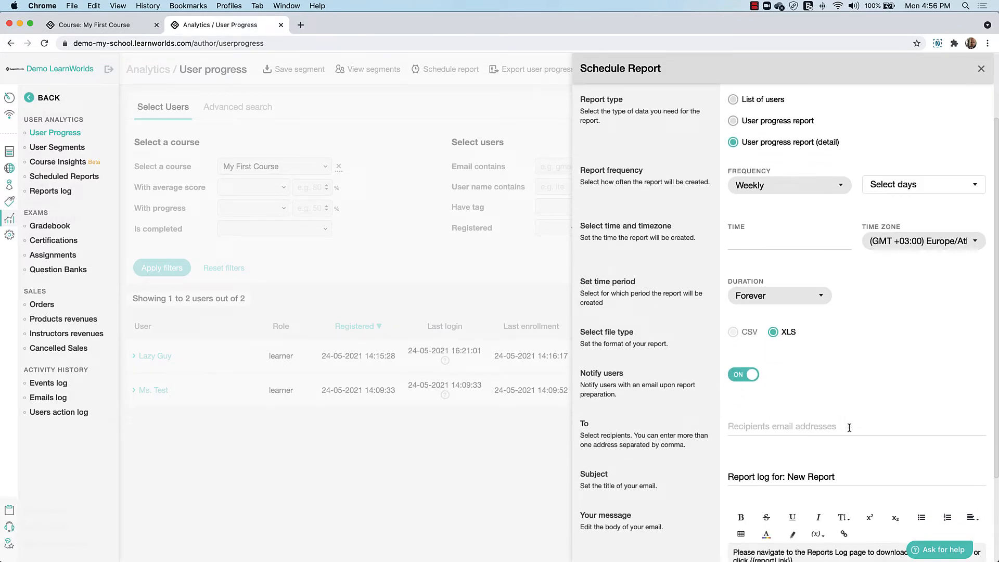
scroll(791, 421, down, 5)
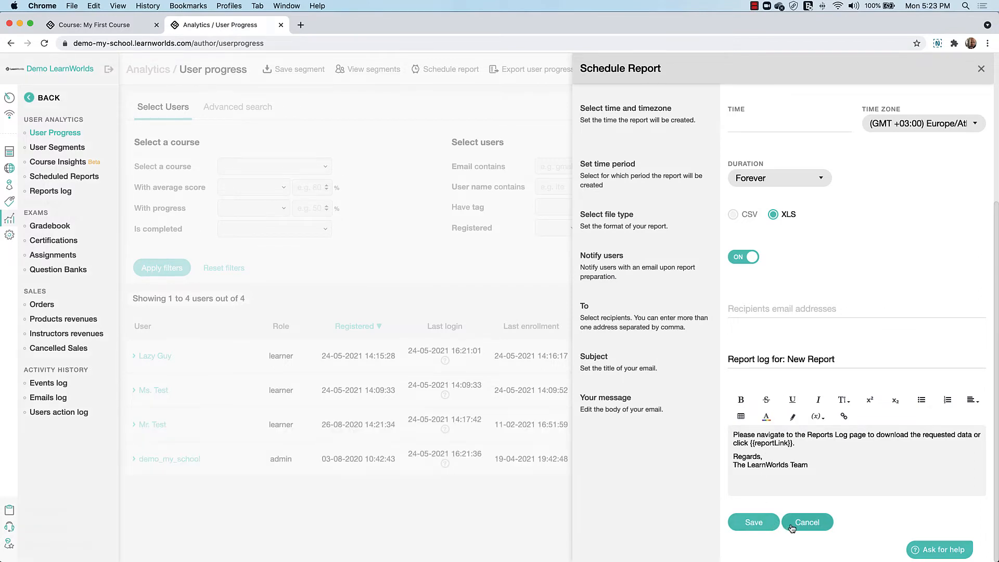
click(791, 526)
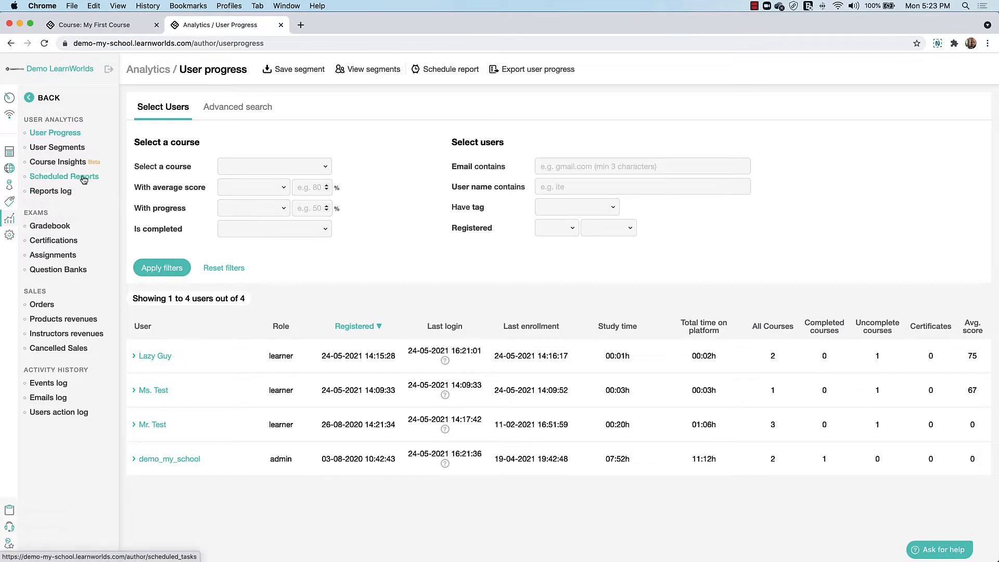
- Open Course Insights, check the list of all courses, and return to the insights overview
click(55, 166)
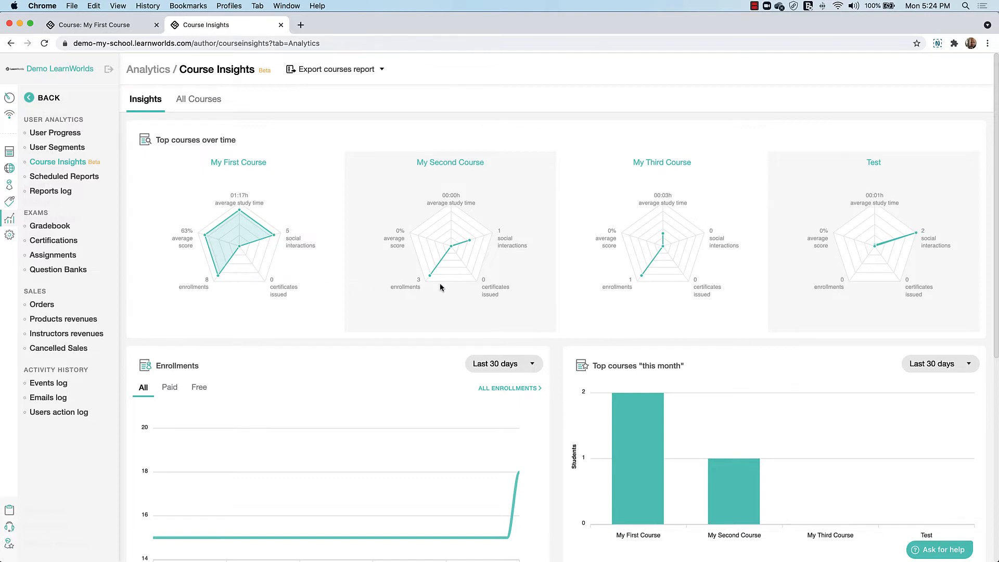
click(203, 99)
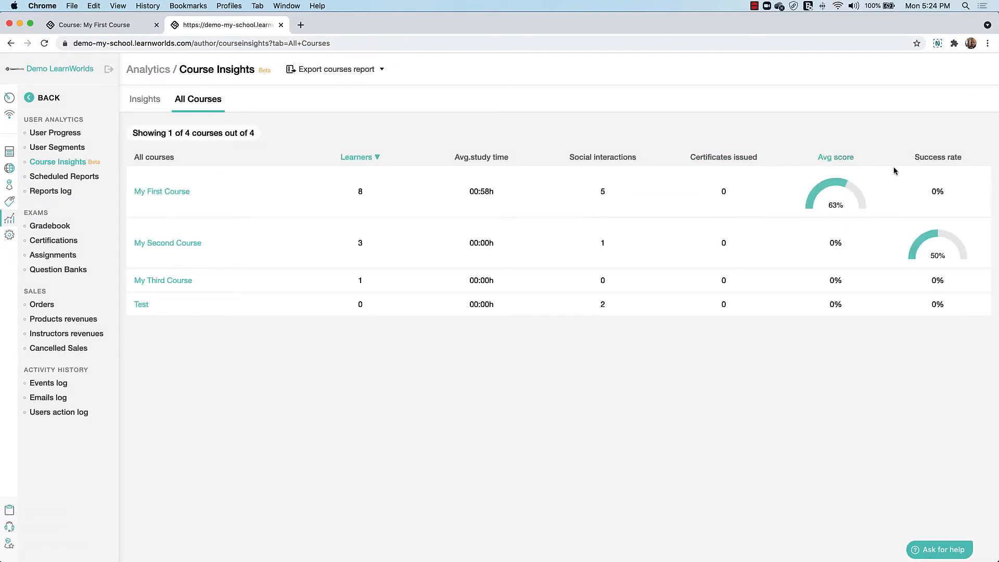
click(148, 107)
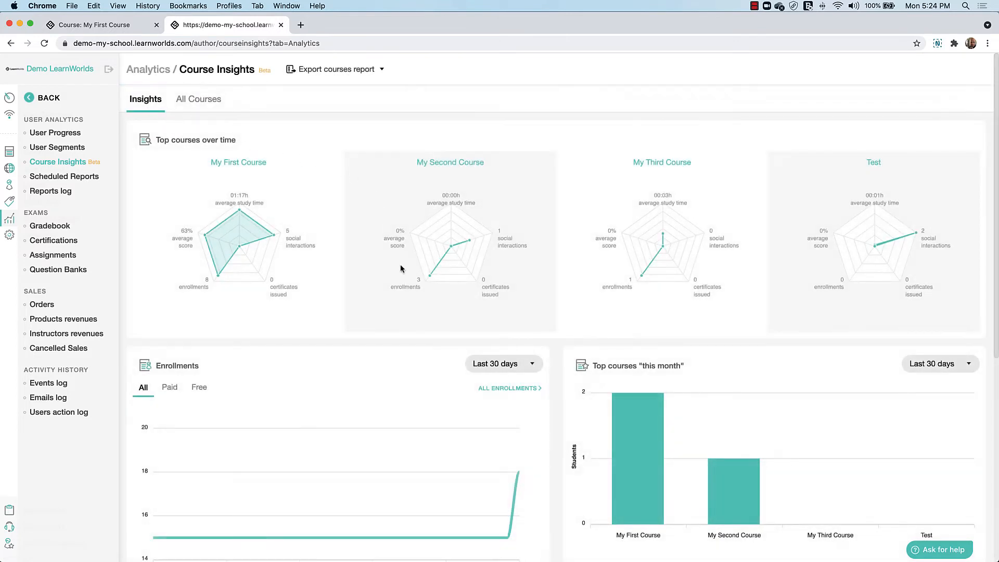
- Set the date range of both the Enrollments chart and the Top courses chart to Last year
scroll(400, 284, down, 2)
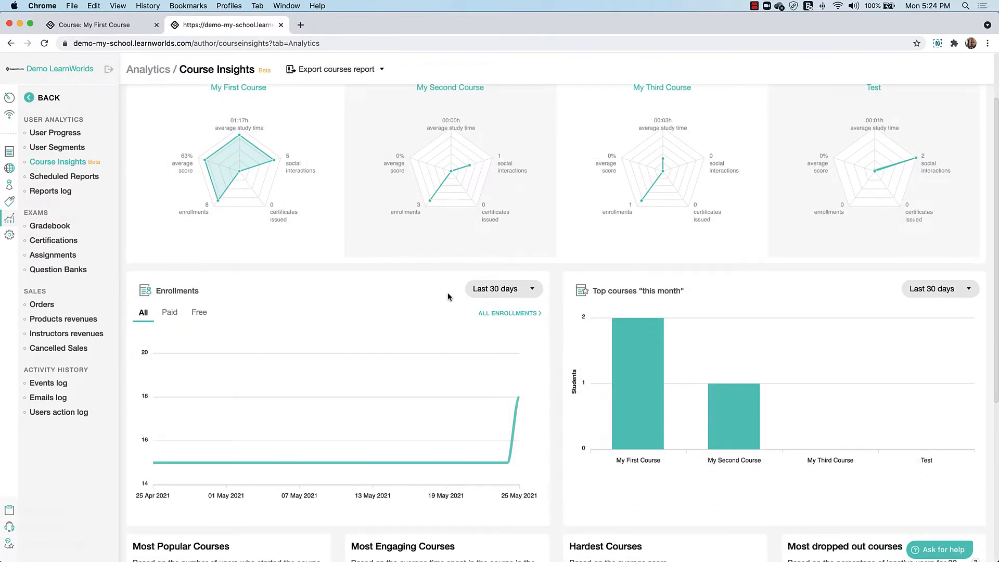
click(491, 294)
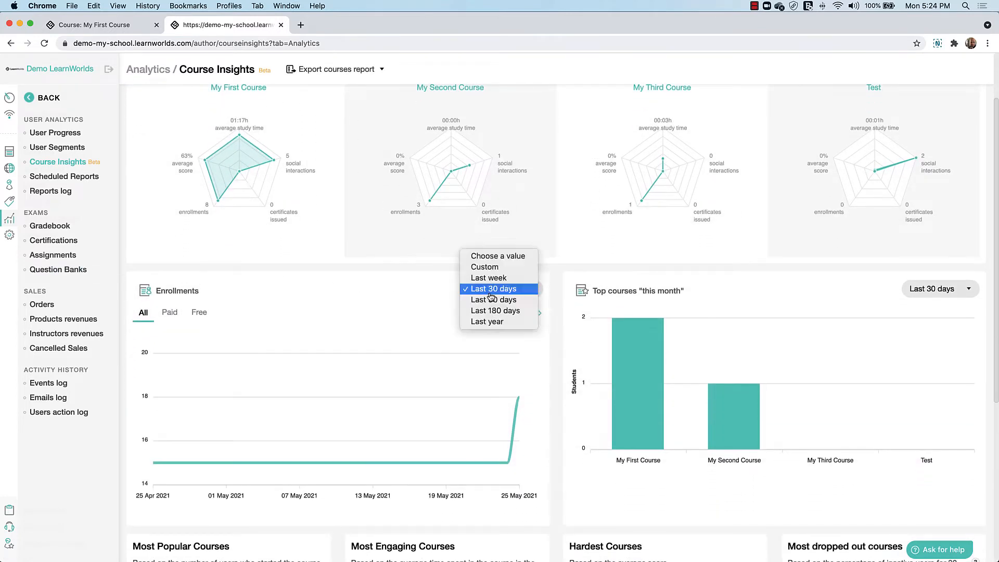
click(492, 322)
scroll(466, 336, down, 4)
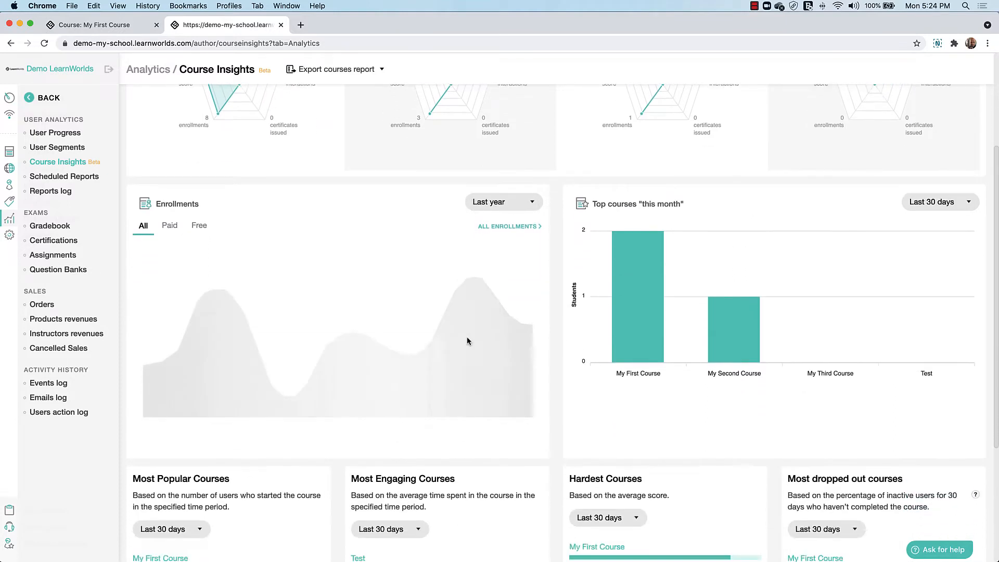
click(942, 194)
click(924, 223)
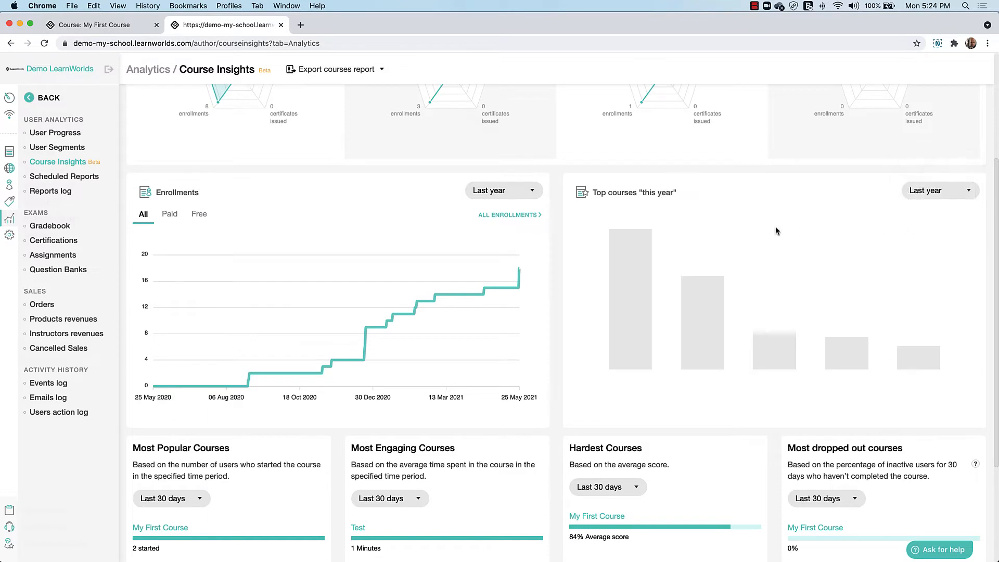
mouse_move(617, 282)
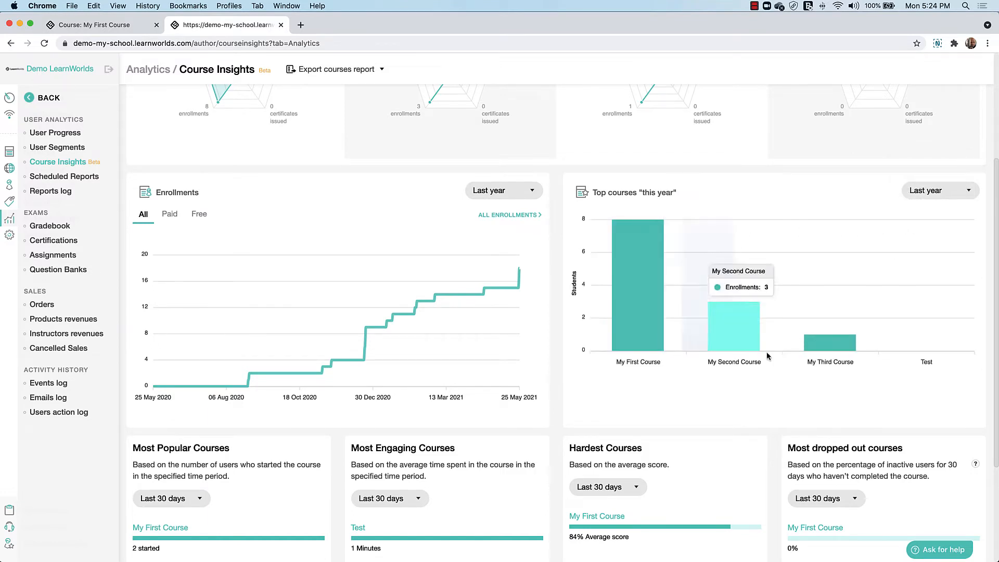
- Set the date range of the Most dropped out courses ranking to Last year
scroll(541, 292, down, 3)
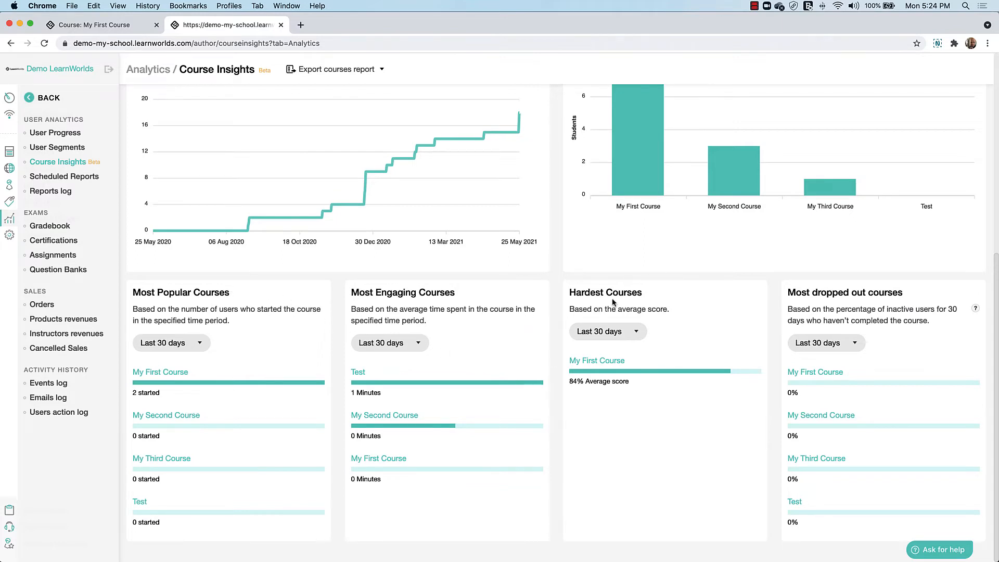
click(830, 339)
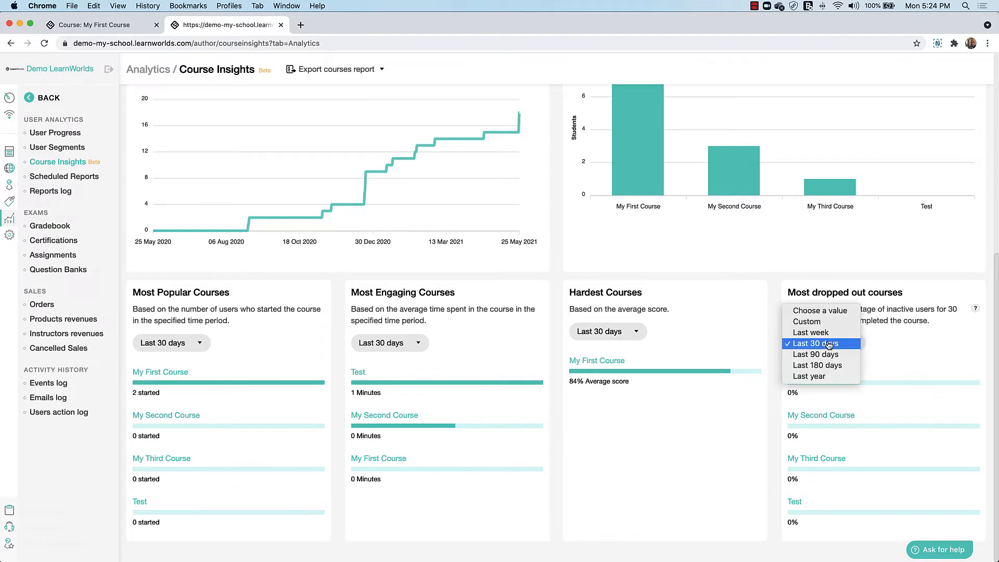
click(817, 377)
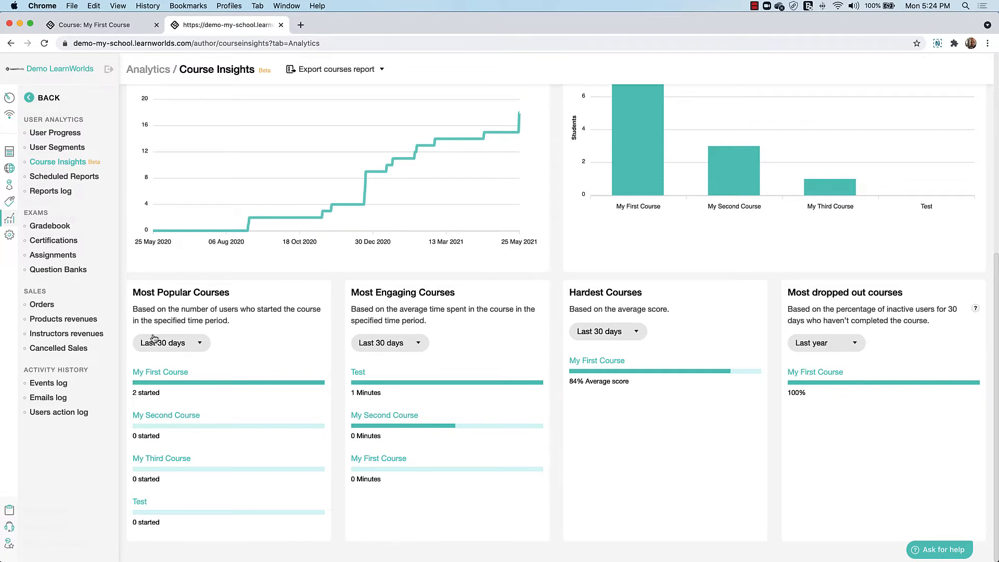
- Open the insights for My First Course and review its course overview, available metrics, enrollments and course starts
click(808, 376)
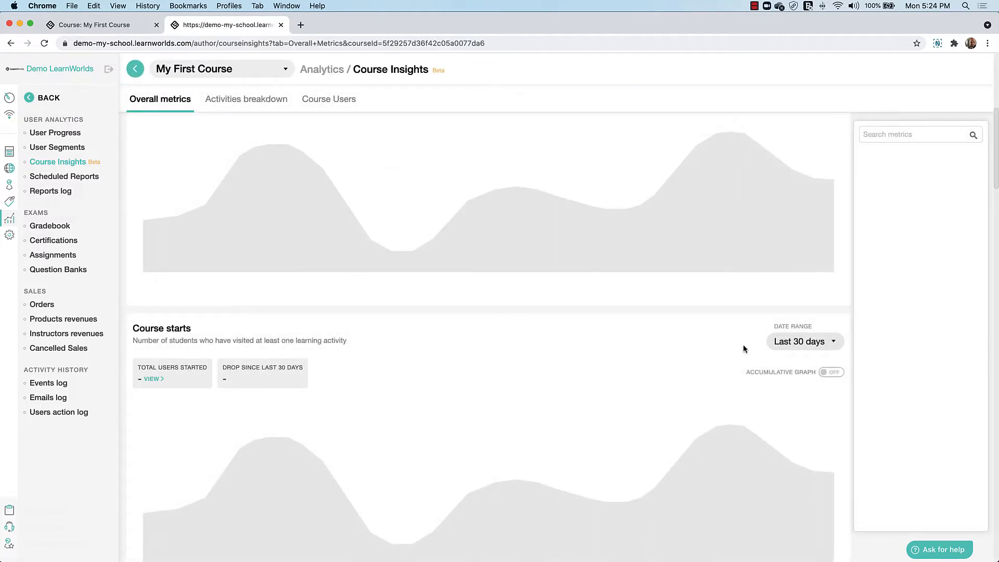
scroll(430, 273, up, 7)
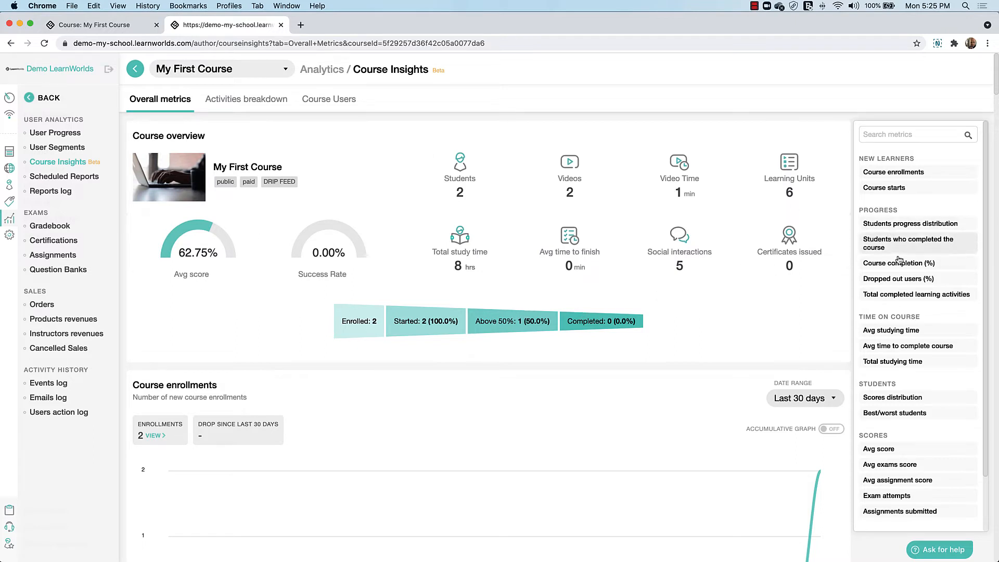
scroll(879, 333, down, 3)
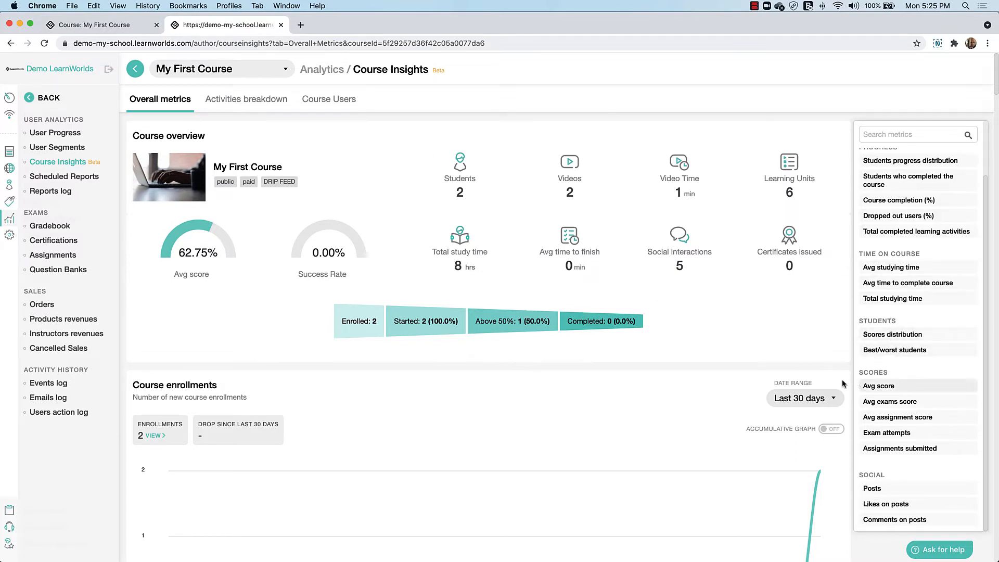
scroll(450, 370, down, 6)
scroll(450, 370, down, 5)
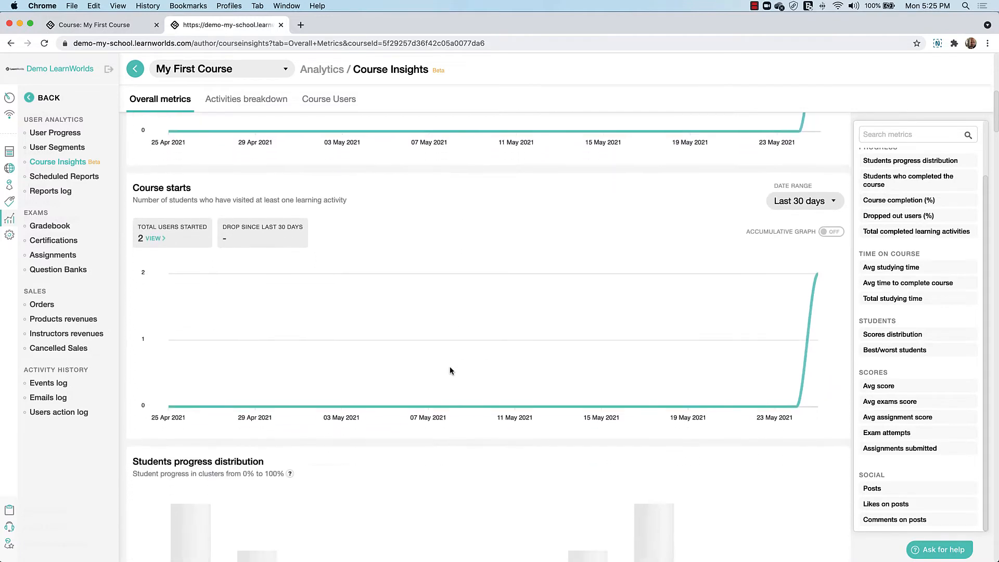
scroll(450, 371, down, 3)
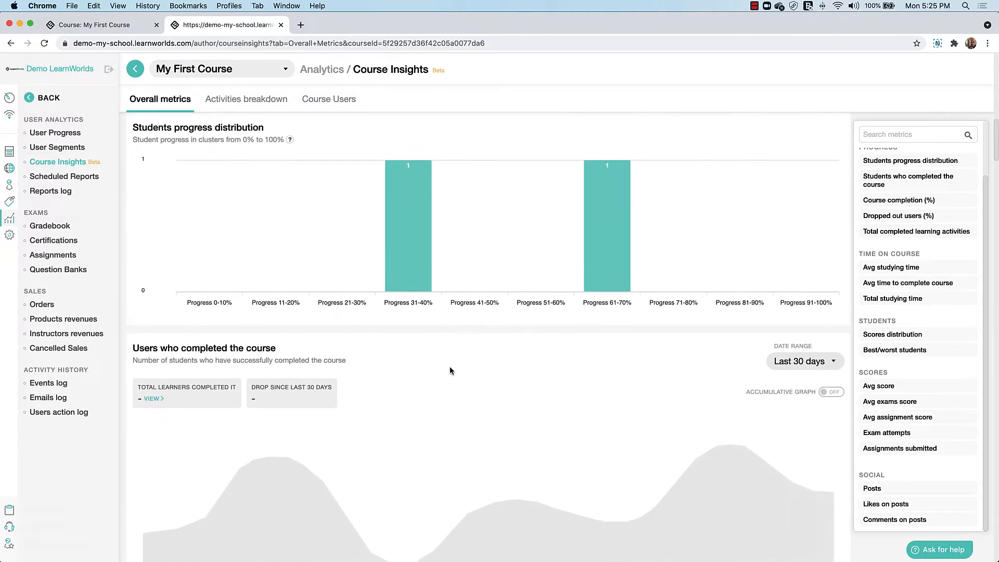
- Examine the Students progress distribution chart and list the course users in the 61-70% progress cluster
scroll(450, 370, up, 1)
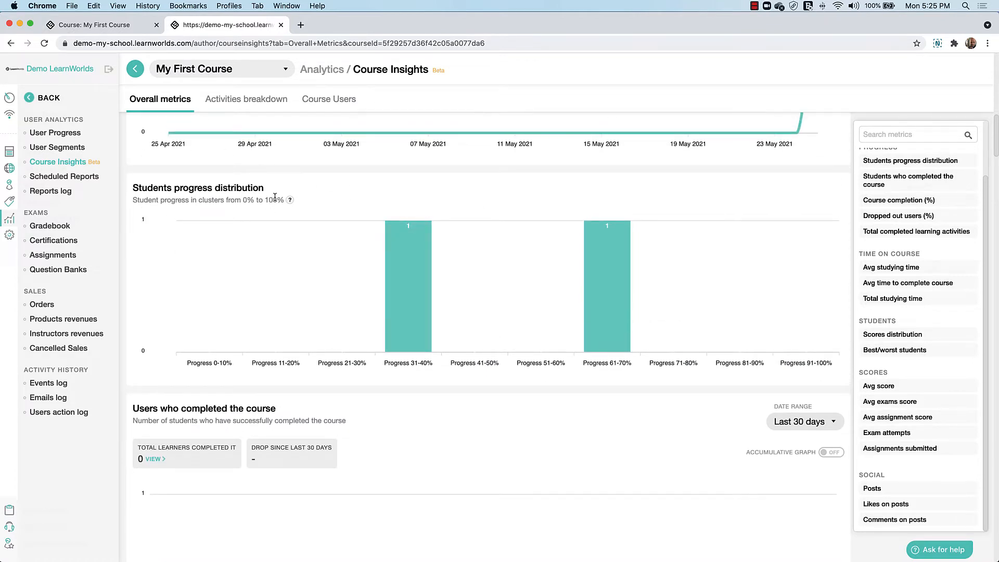
scroll(285, 319, up, 1)
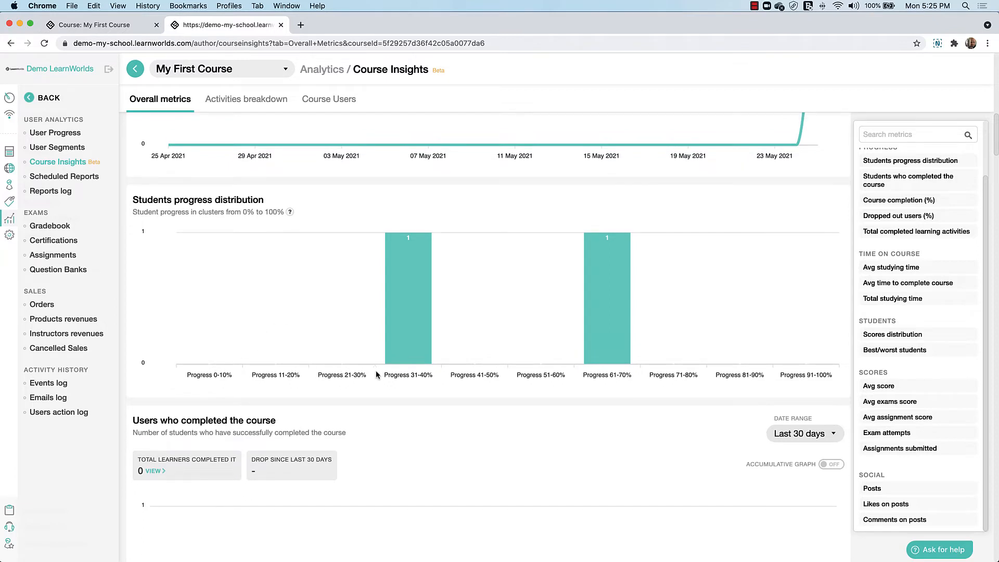
scroll(375, 376, up, 1)
mouse_move(423, 355)
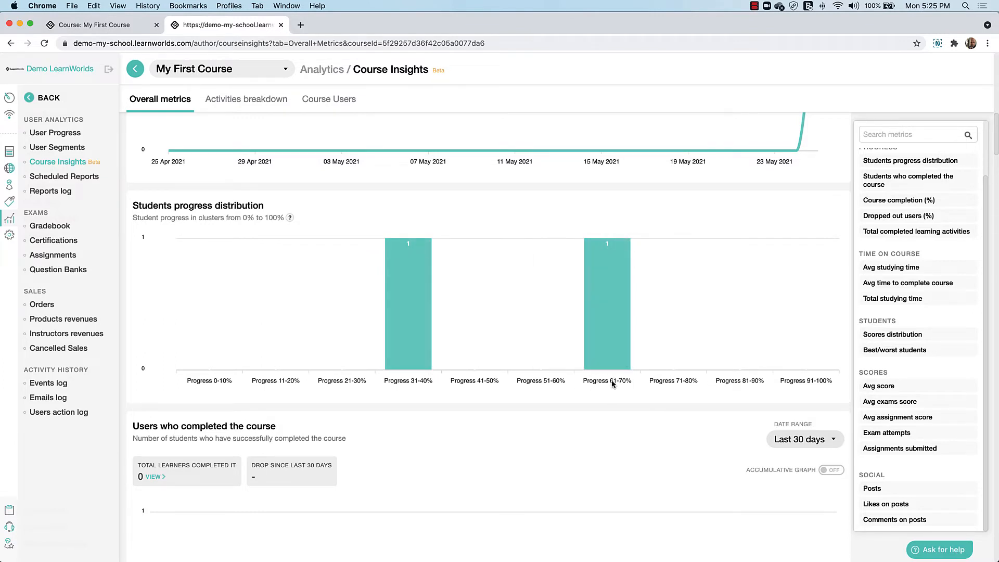
mouse_move(618, 326)
scroll(608, 304, up, 1)
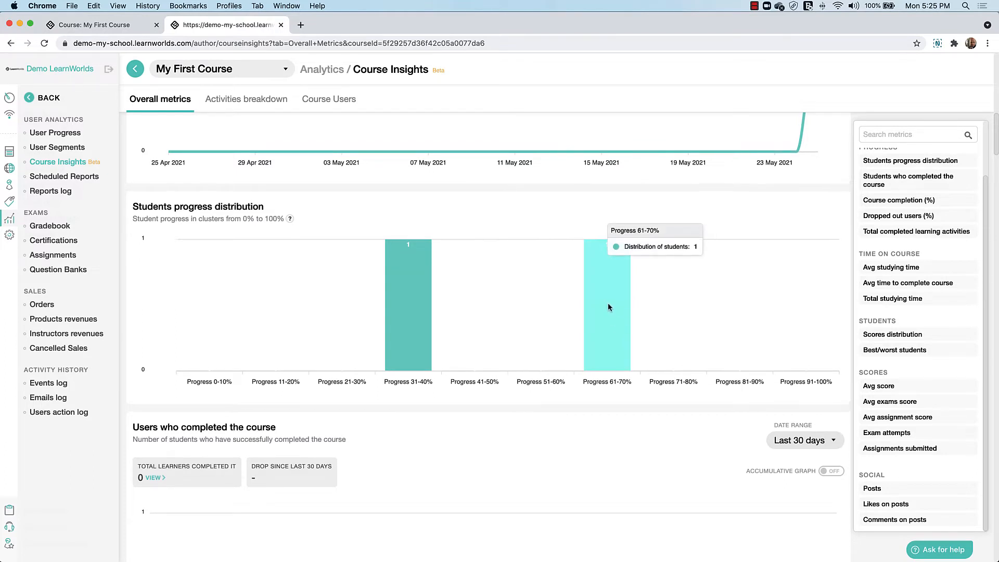
click(610, 302)
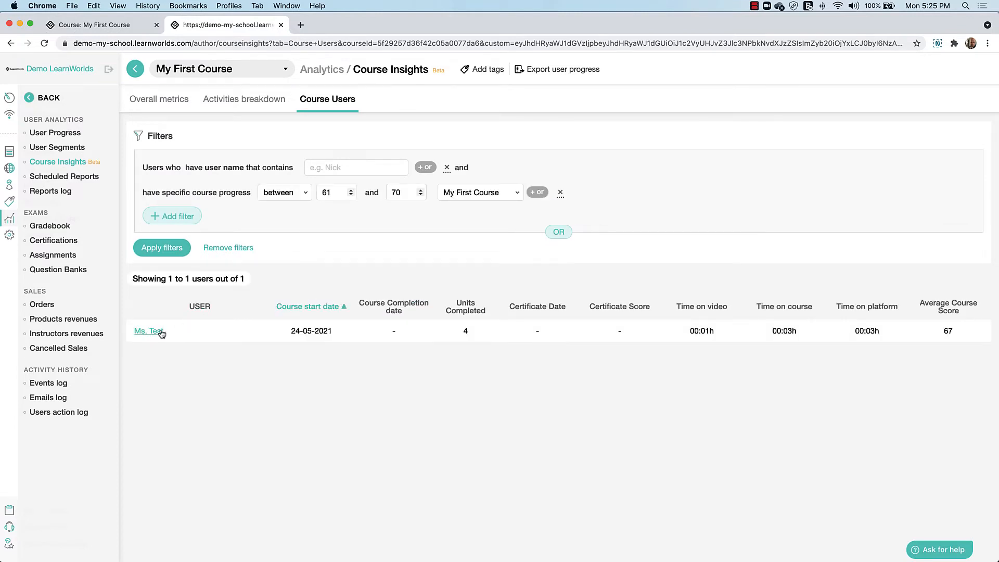
- Expand Section 1 in the course's activities breakdown and examine the Time on Learning Activities chart
click(250, 101)
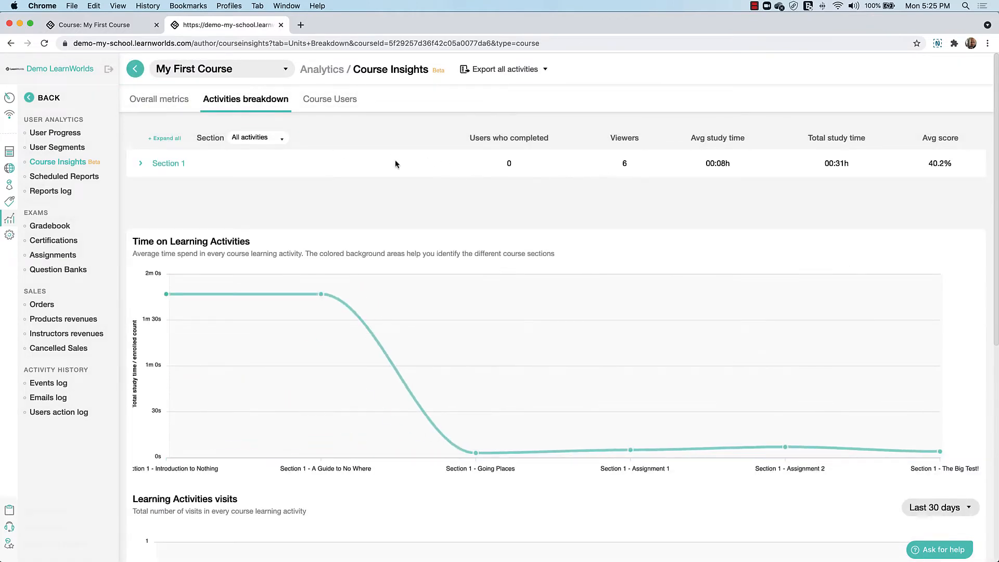
click(157, 164)
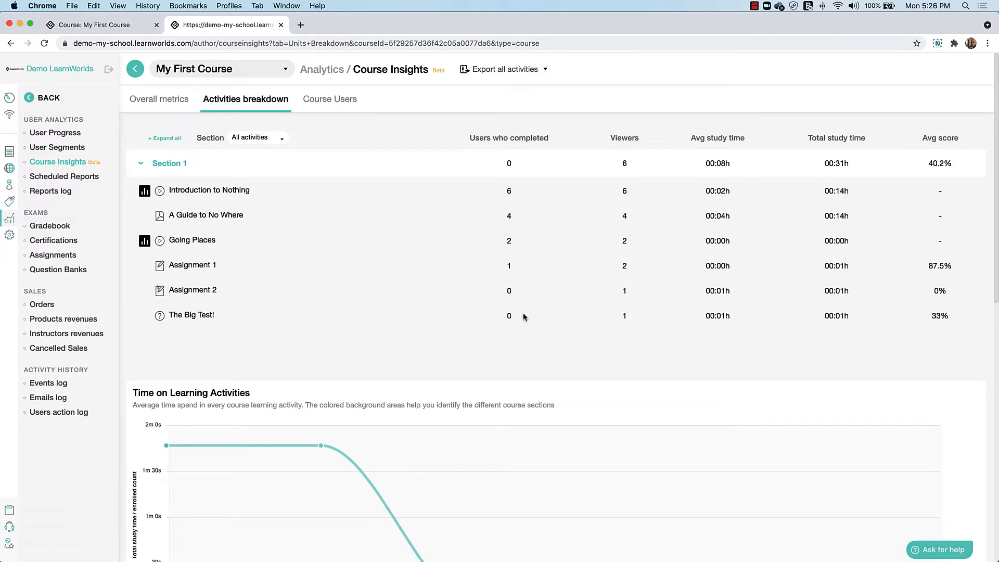
scroll(468, 328, down, 3)
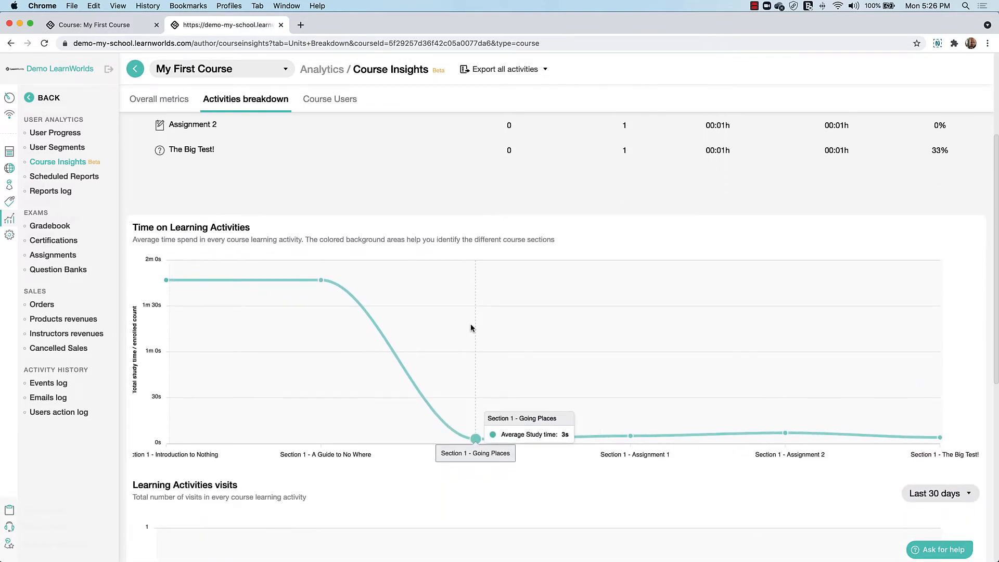
scroll(472, 325, down, 1)
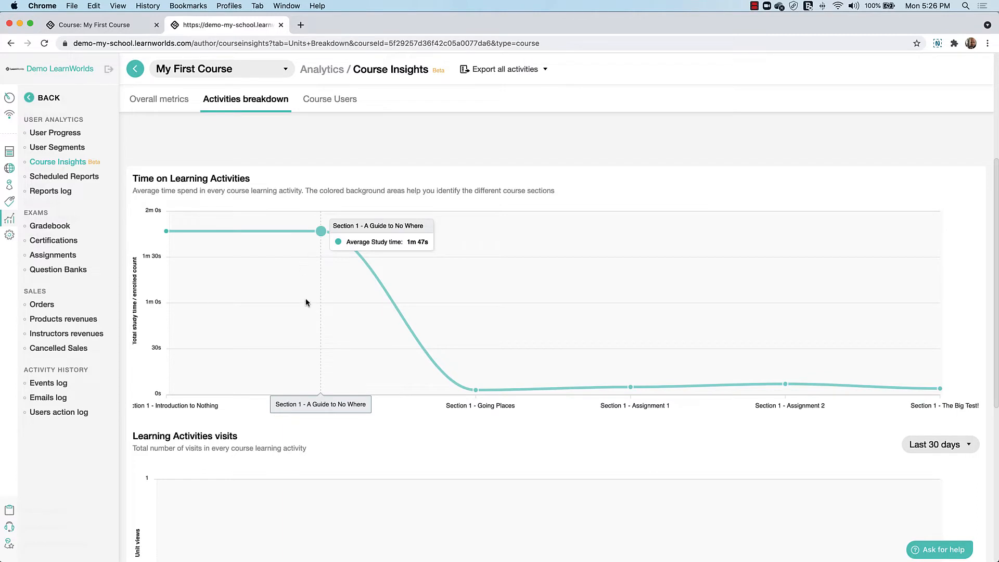
- Set the date range of the Learning Activities unique views chart to Last year
scroll(379, 287, down, 5)
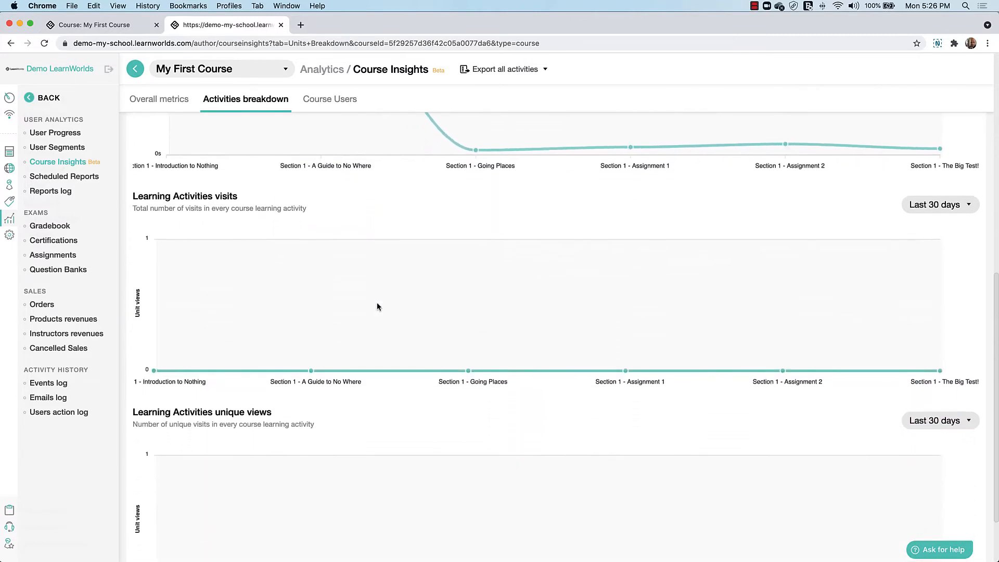
scroll(452, 309, down, 1)
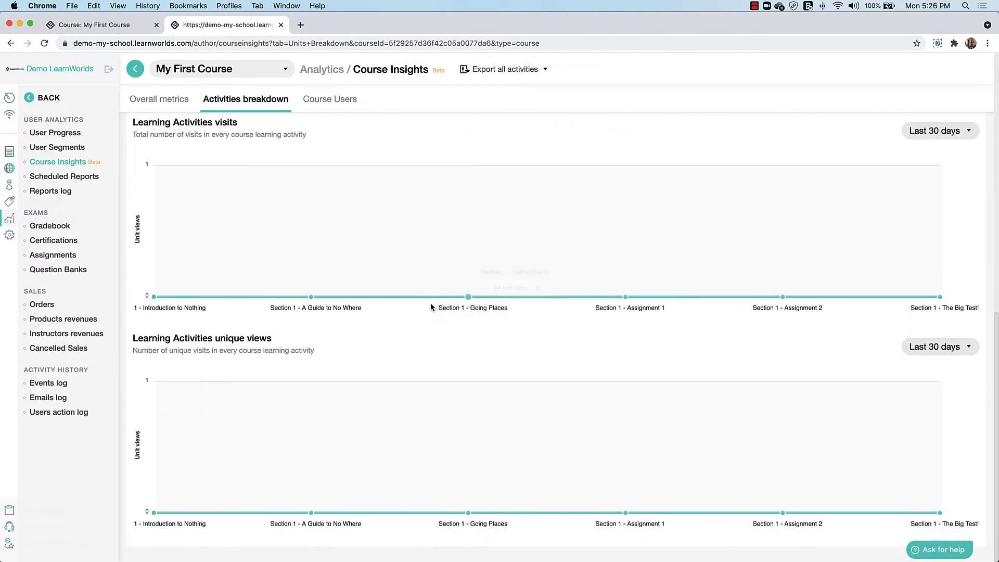
click(955, 348)
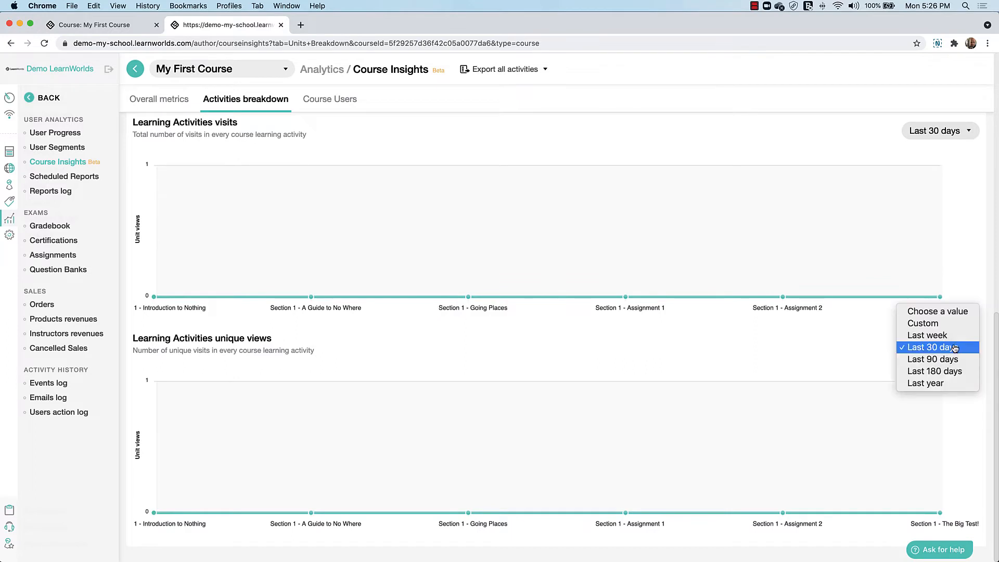
click(926, 383)
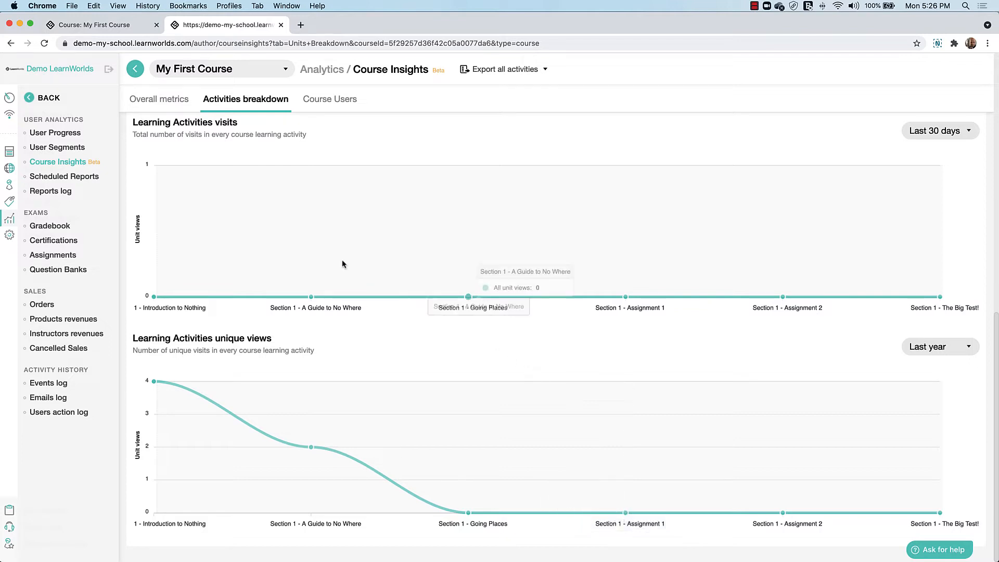
- Open the gradebook for My First Course and review the learners' scores, the score actions and the course choices
click(38, 229)
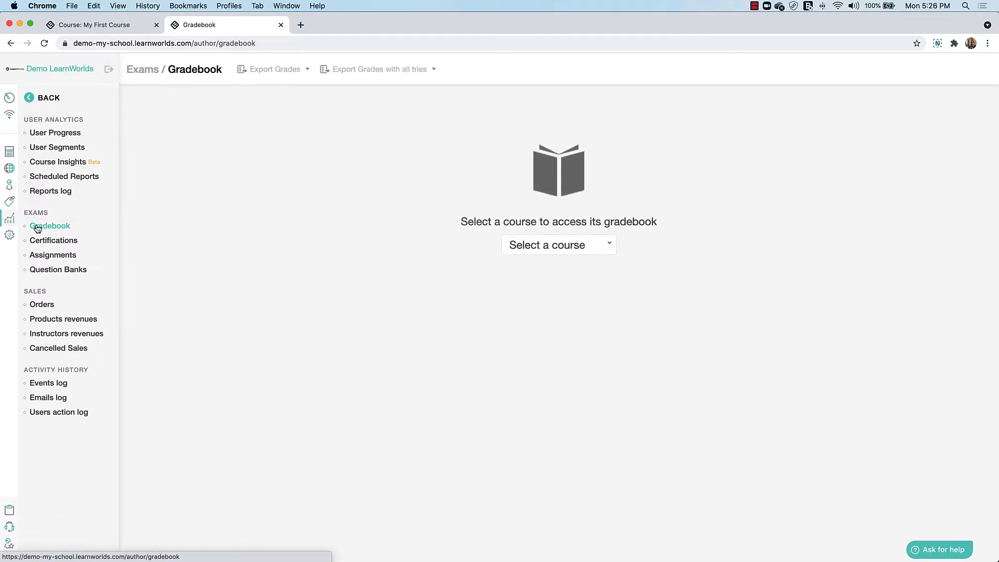
click(555, 255)
click(553, 261)
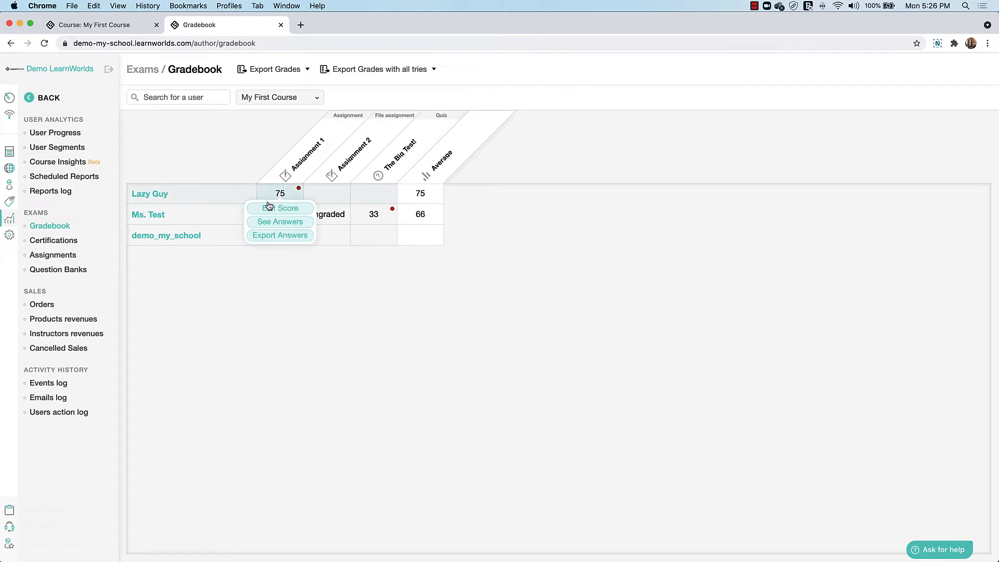
mouse_move(351, 227)
mouse_move(284, 198)
mouse_move(374, 215)
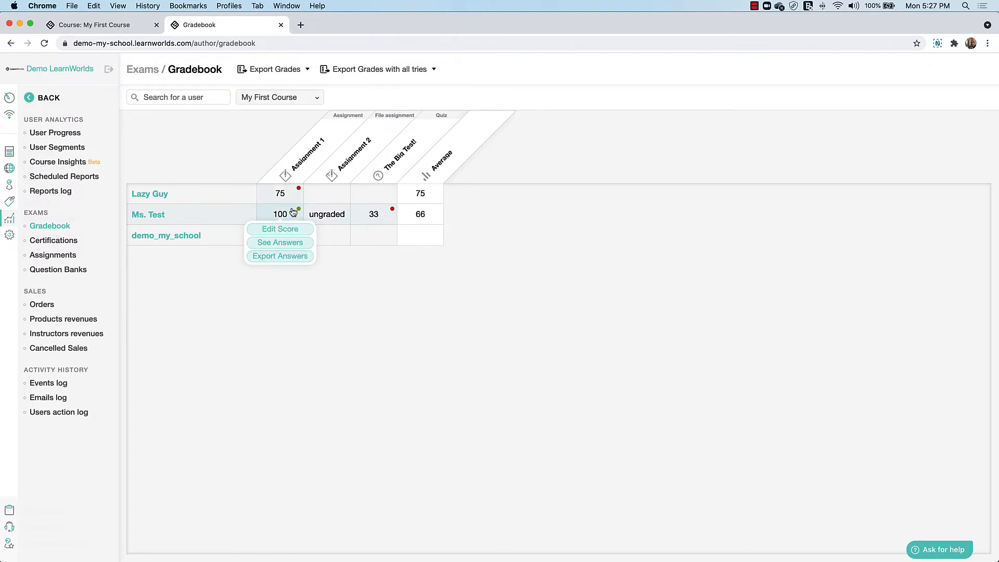
click(279, 98)
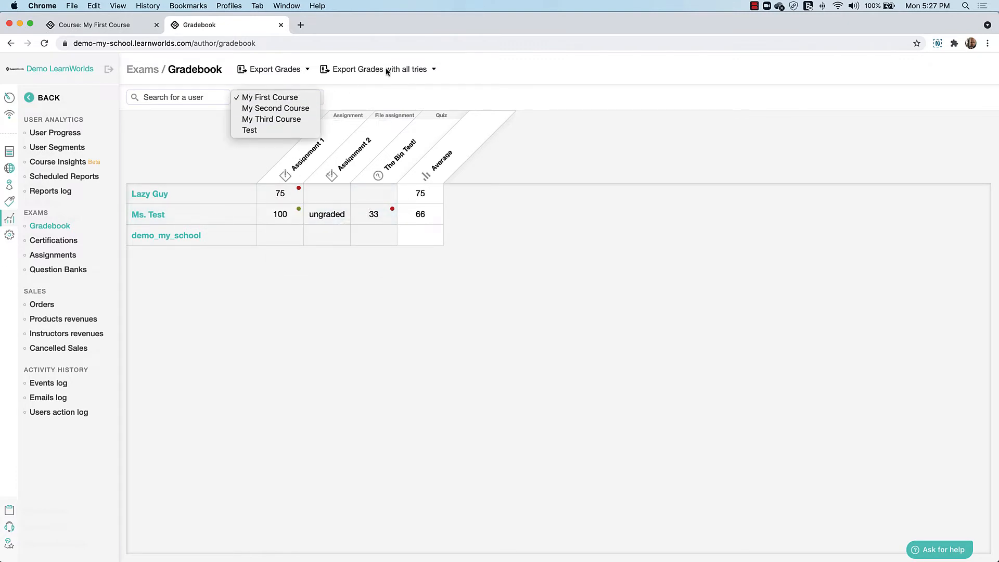
click(527, 73)
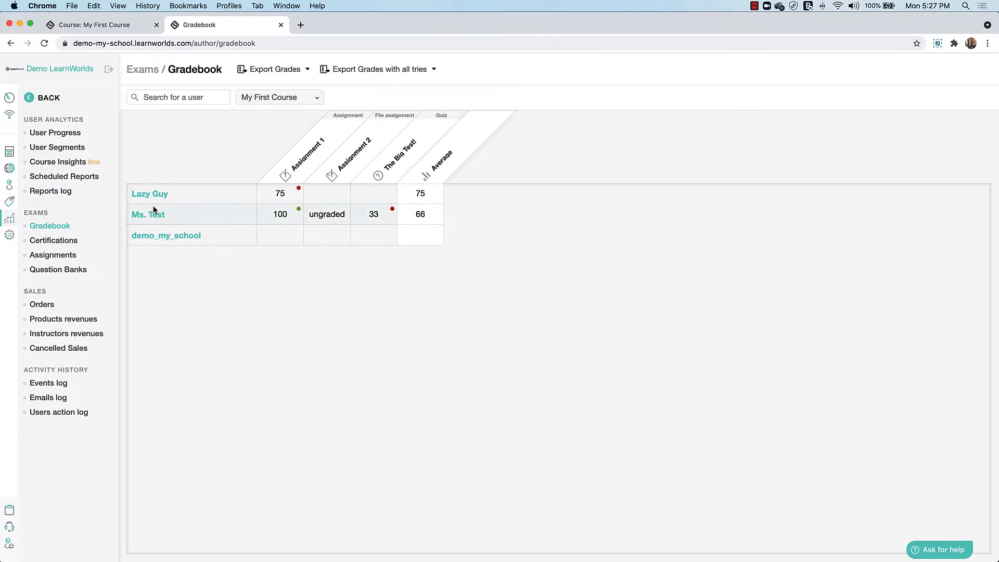
- Open the Certifications overview for exams
click(61, 241)
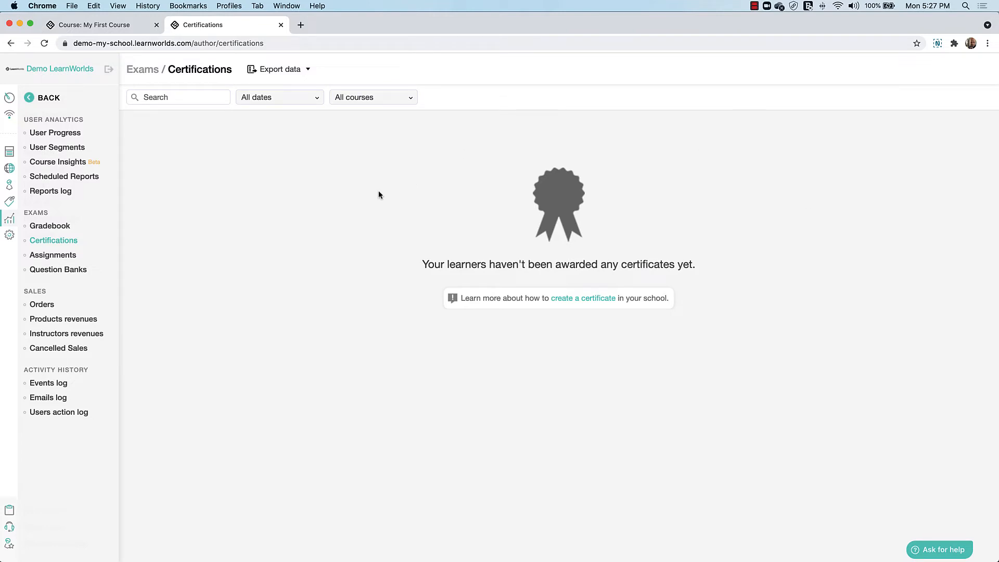
- Open the ungraded assignments, review the grading form for the Assignment 2 submission in My First Course, and close it
click(68, 256)
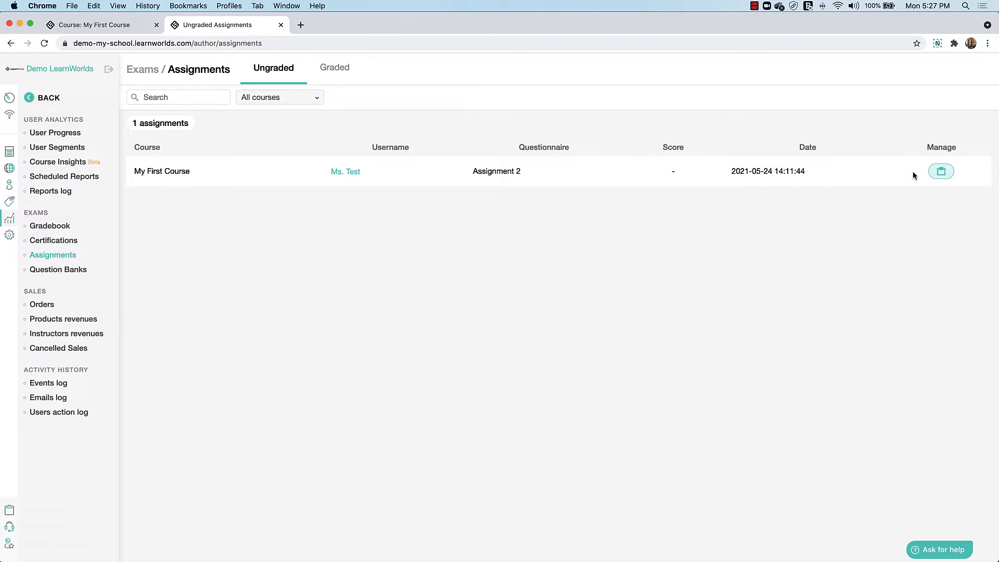
click(937, 172)
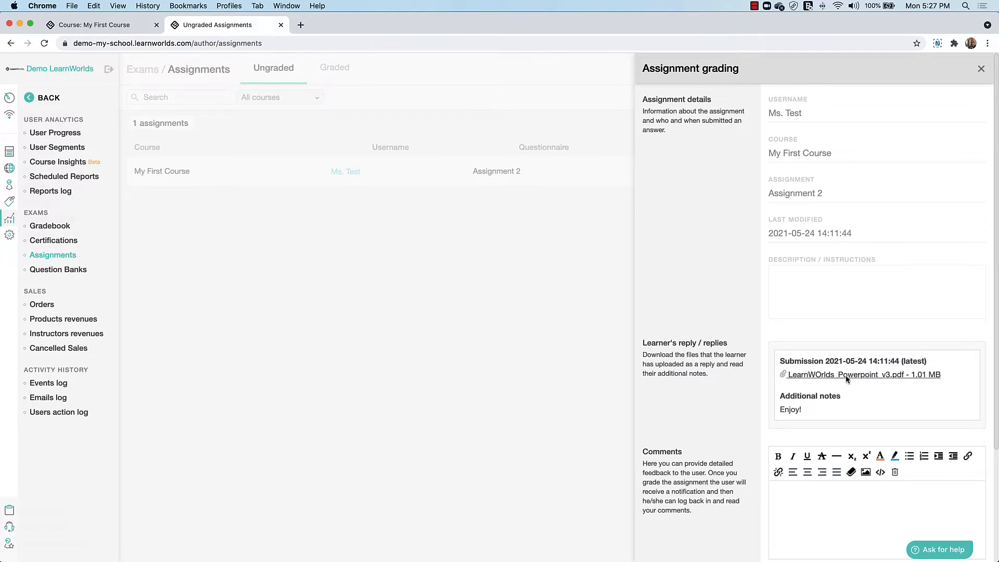
scroll(839, 371, down, 3)
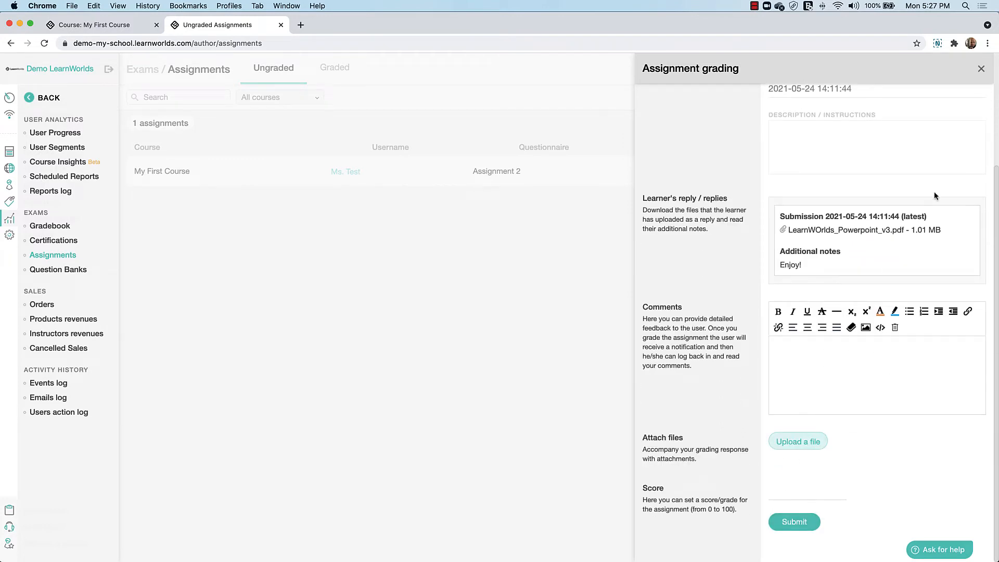
click(983, 69)
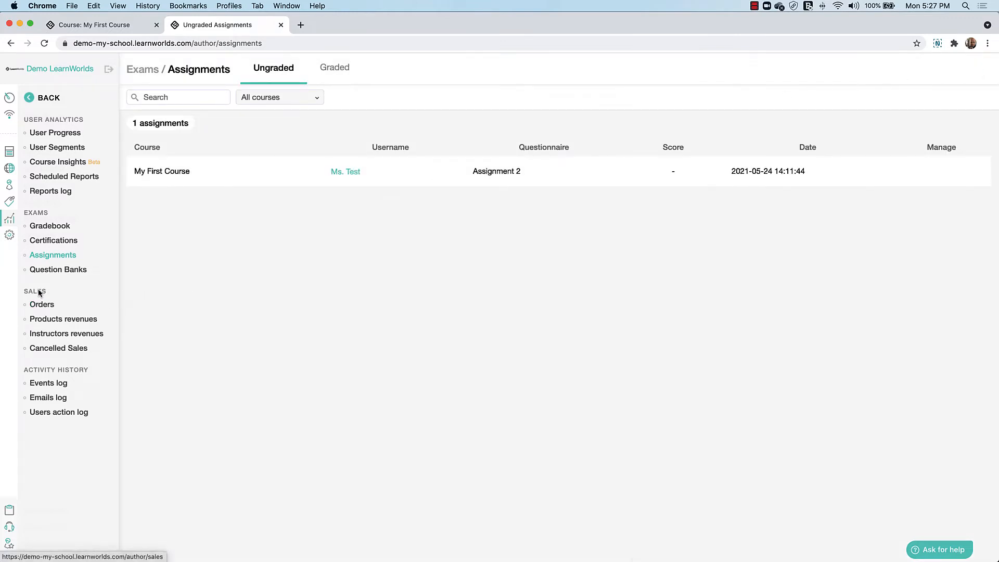
- Review the sales orders and the revenues per product
click(40, 305)
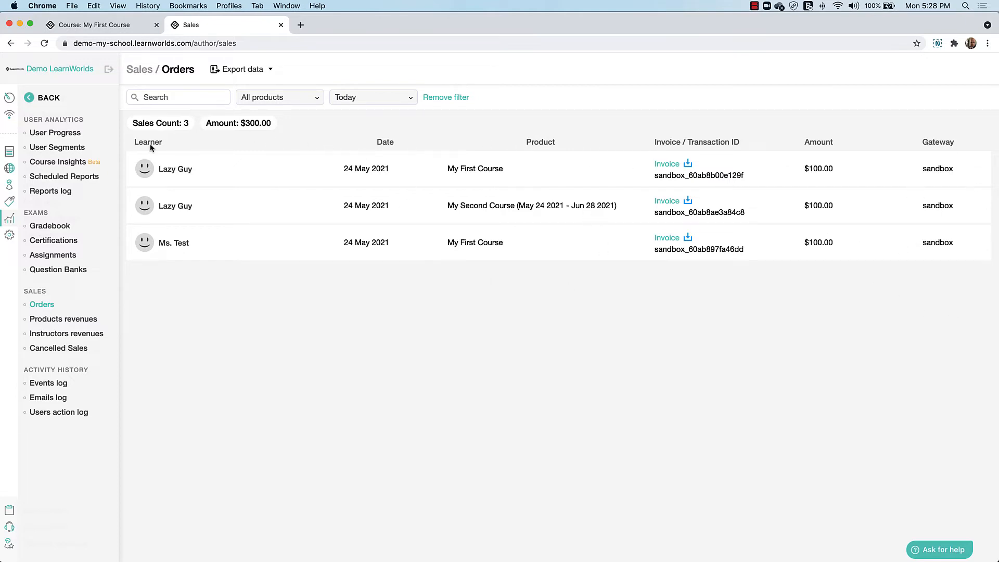
click(60, 319)
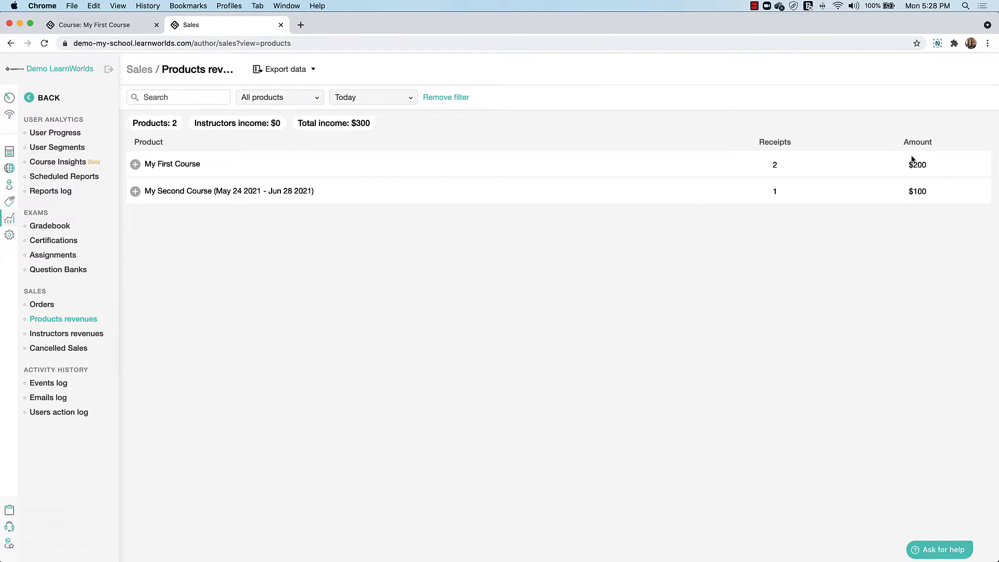
- Open the instructors revenues report and set its date filter to All dates
click(67, 333)
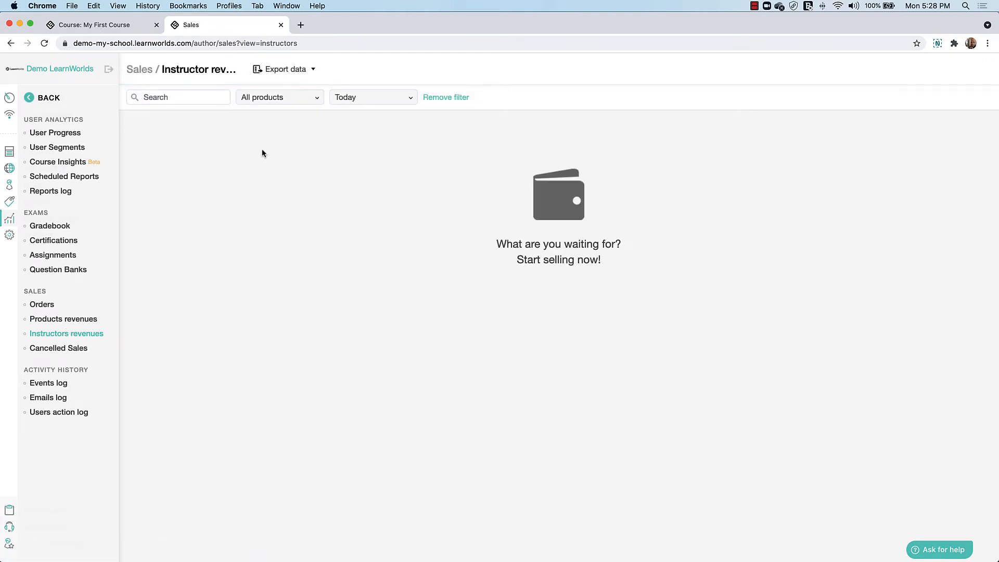
click(361, 97)
click(364, 86)
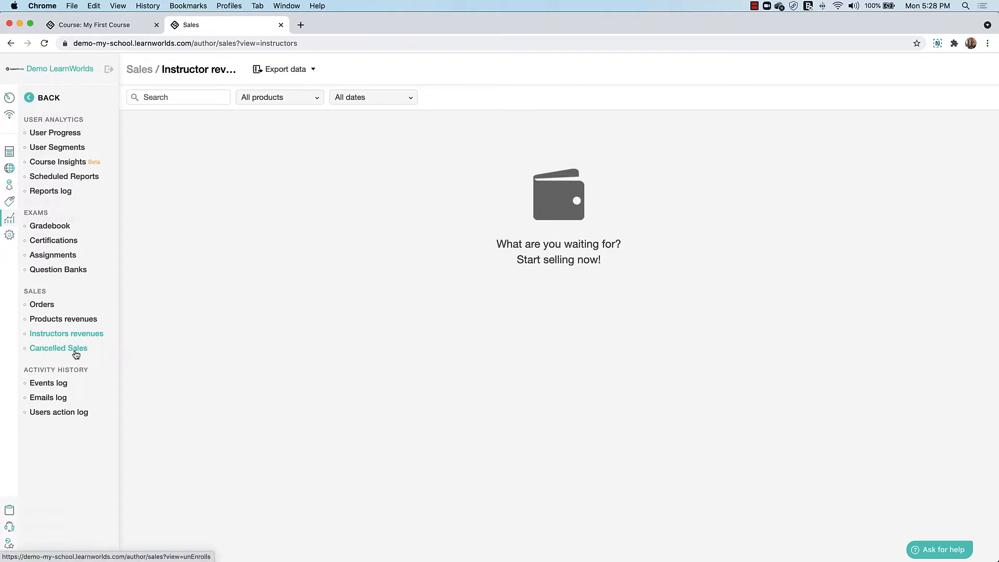
- Open the Events log and look through the learners' activity entries
click(38, 379)
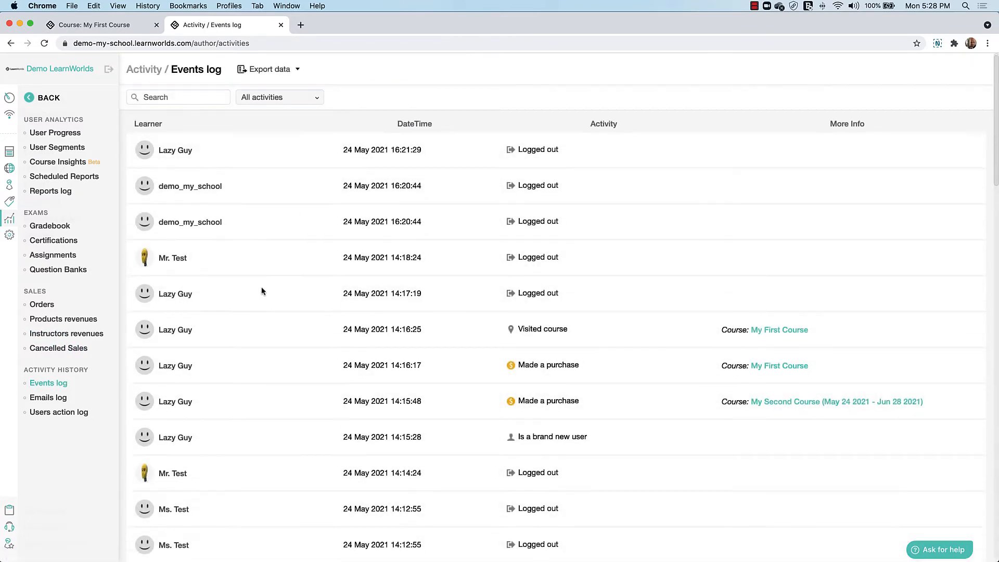
scroll(260, 291, down, 6)
scroll(261, 290, down, 10)
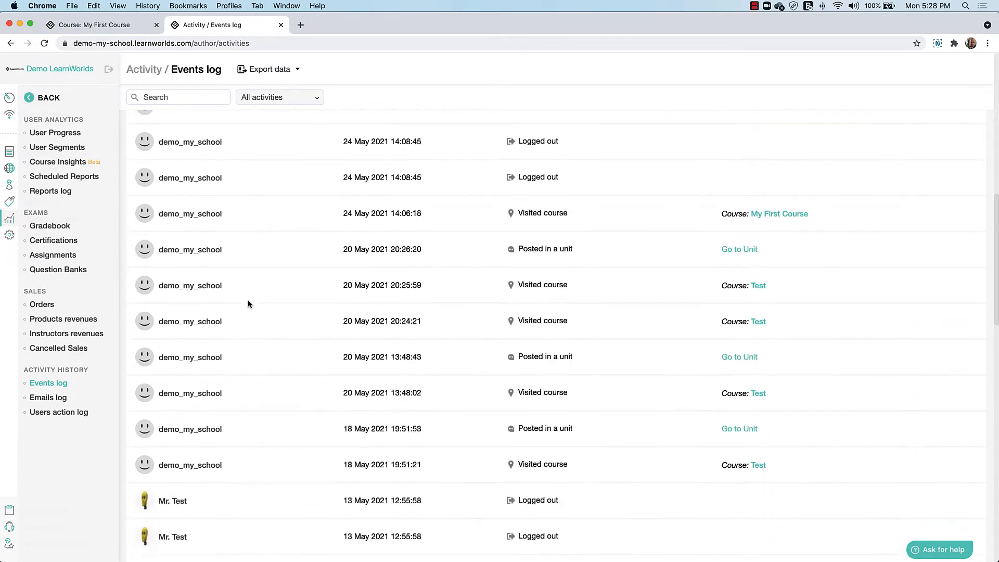
- Preview the most recent notification in the Emails log, close it, and open the Users action log
click(52, 398)
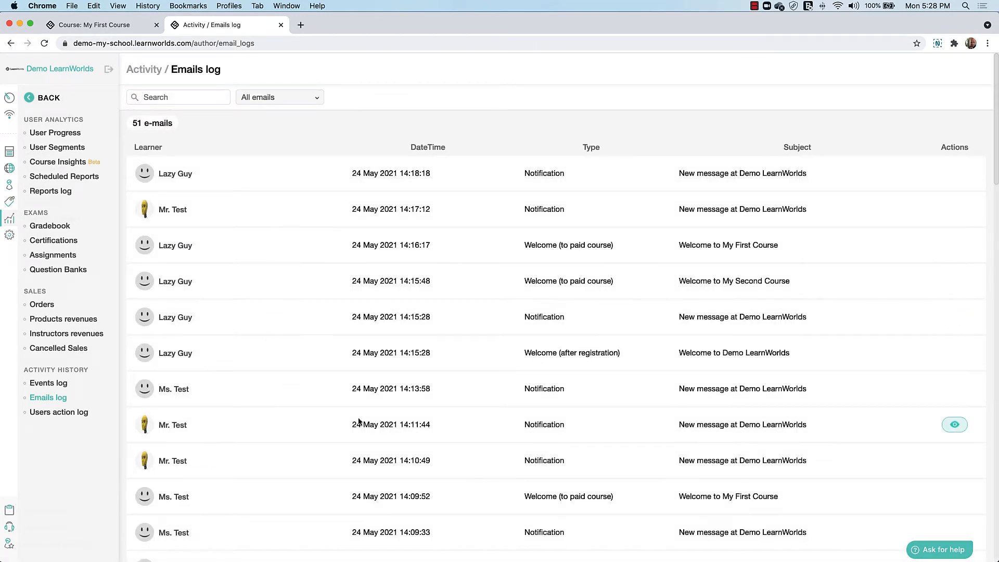
click(954, 173)
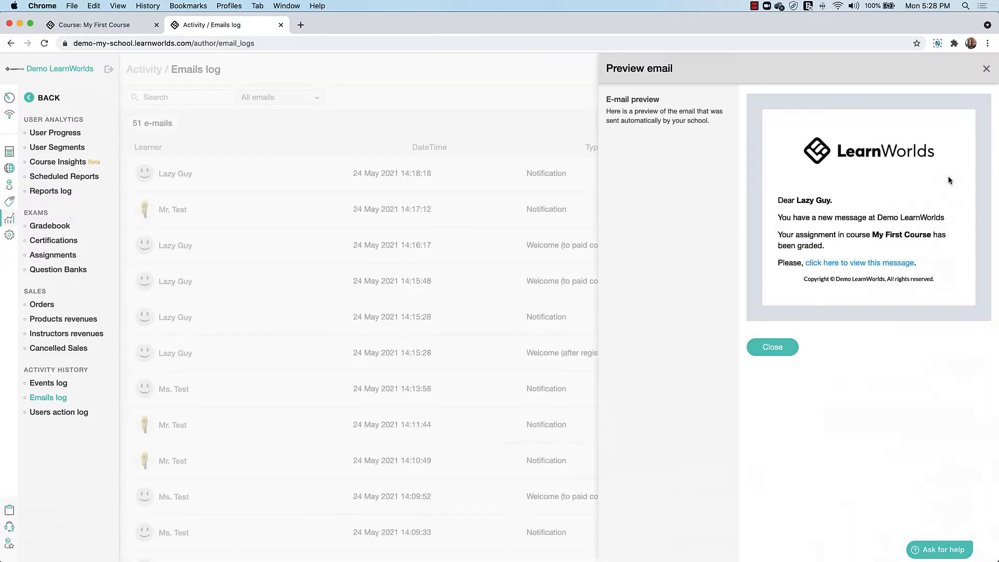
click(986, 69)
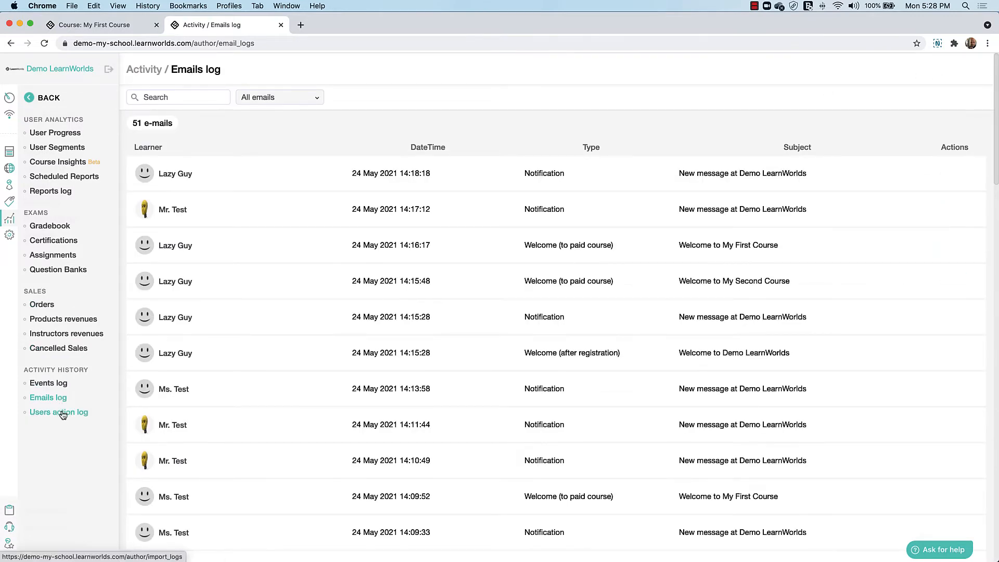
click(62, 413)
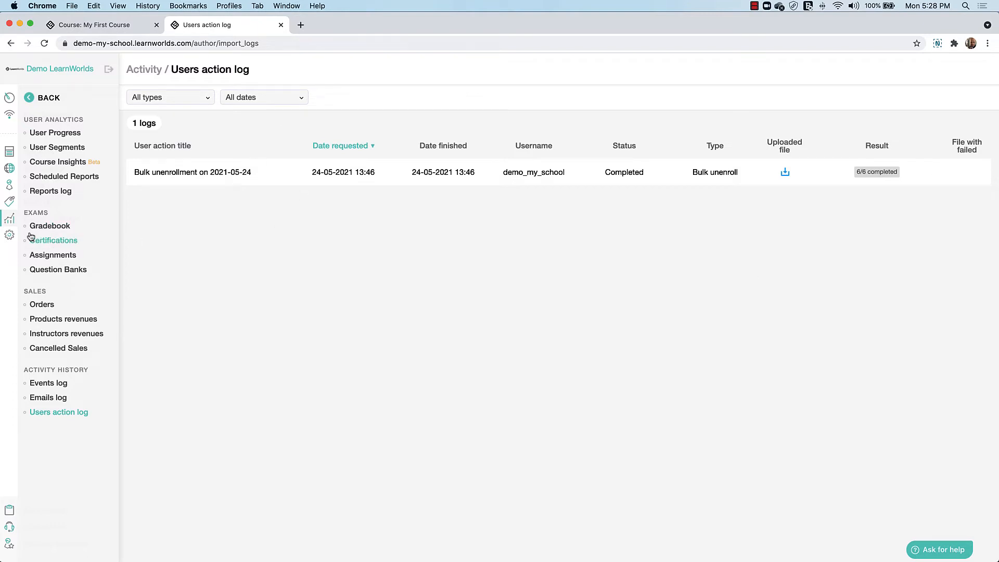
- Open the Site language school settings and examine the editable wording of the account and subscription labels
click(7, 236)
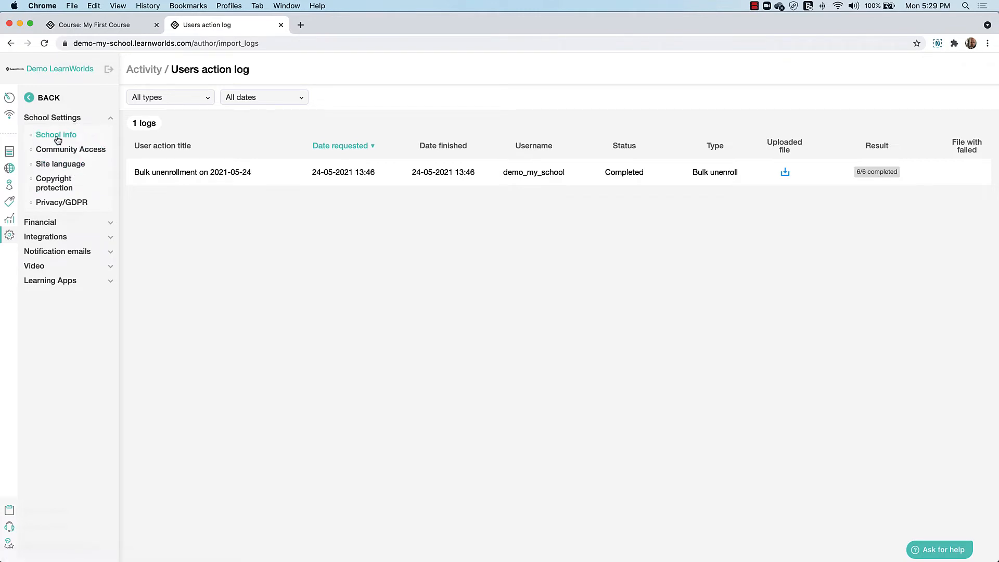
click(53, 166)
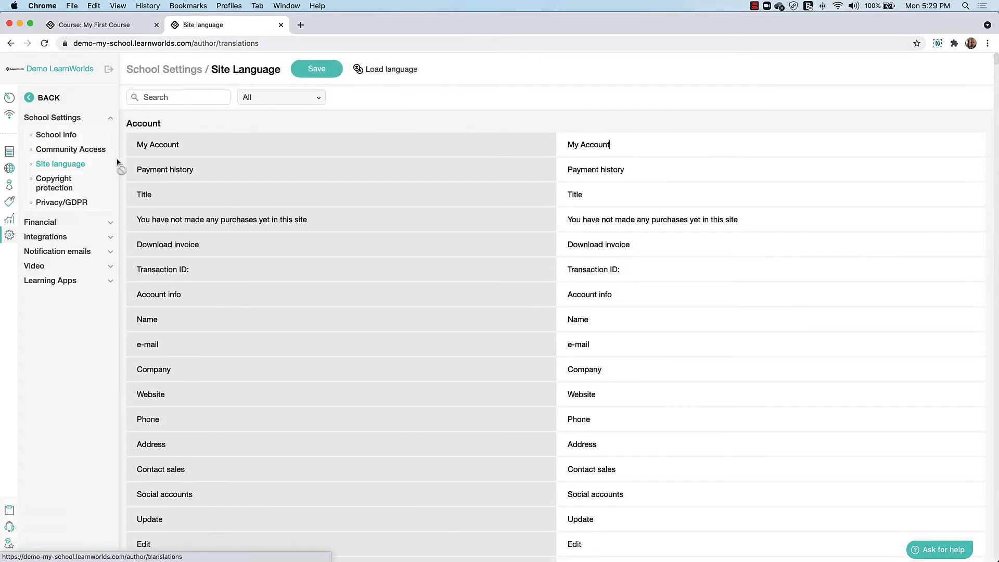
scroll(329, 188, down, 3)
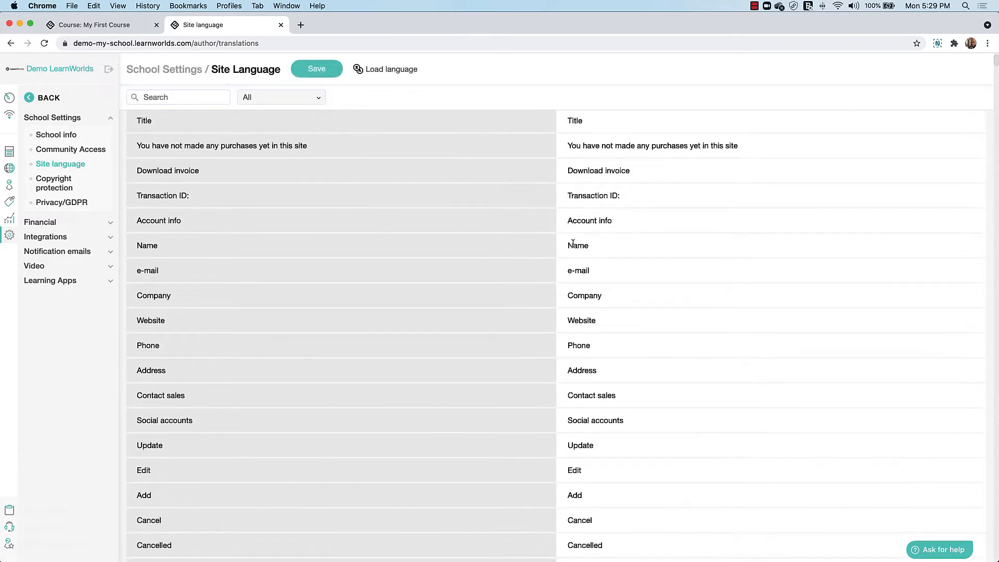
drag(594, 245, 570, 246)
scroll(619, 225, up, 3)
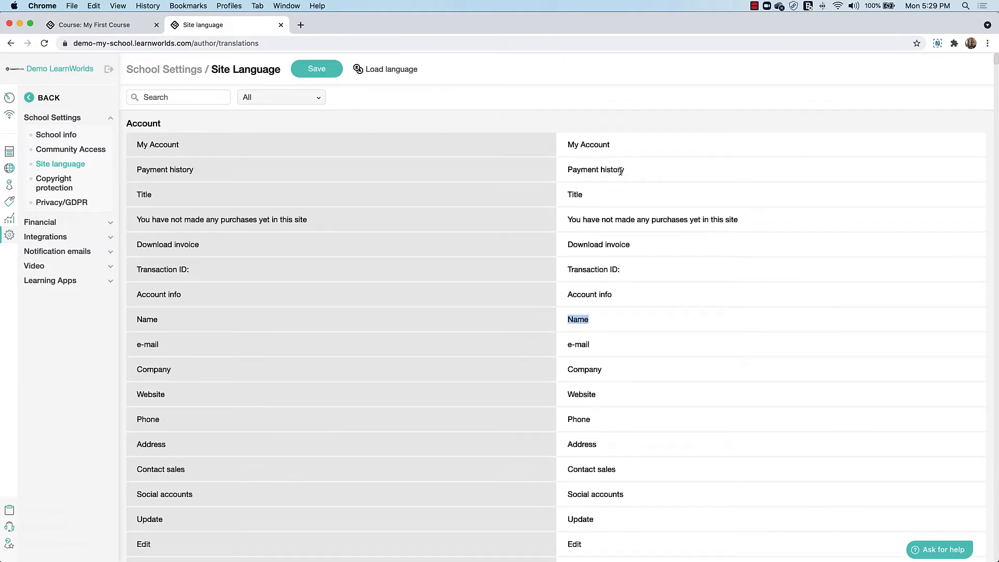
drag(620, 143, 579, 143)
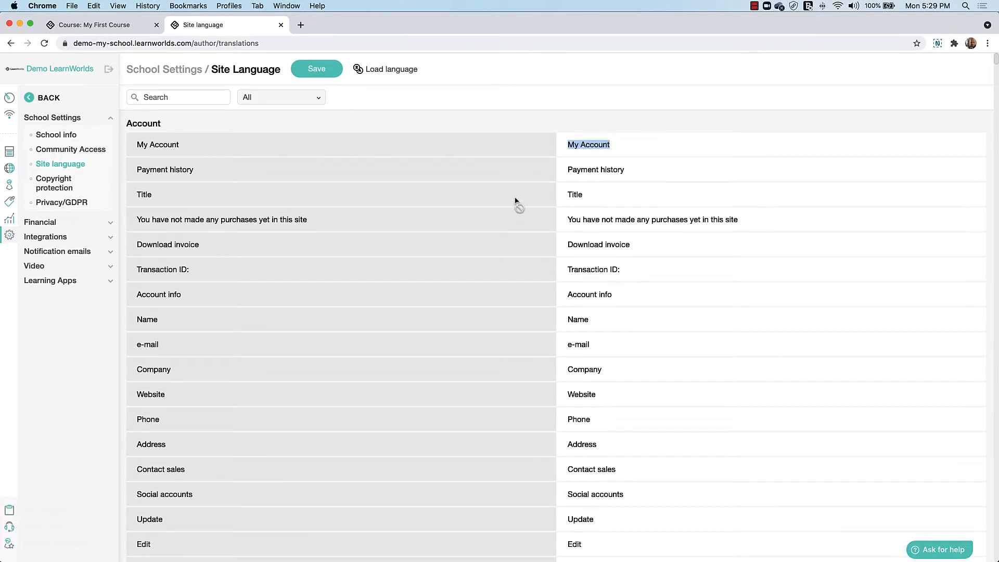
scroll(344, 157, down, 1)
scroll(342, 154, down, 15)
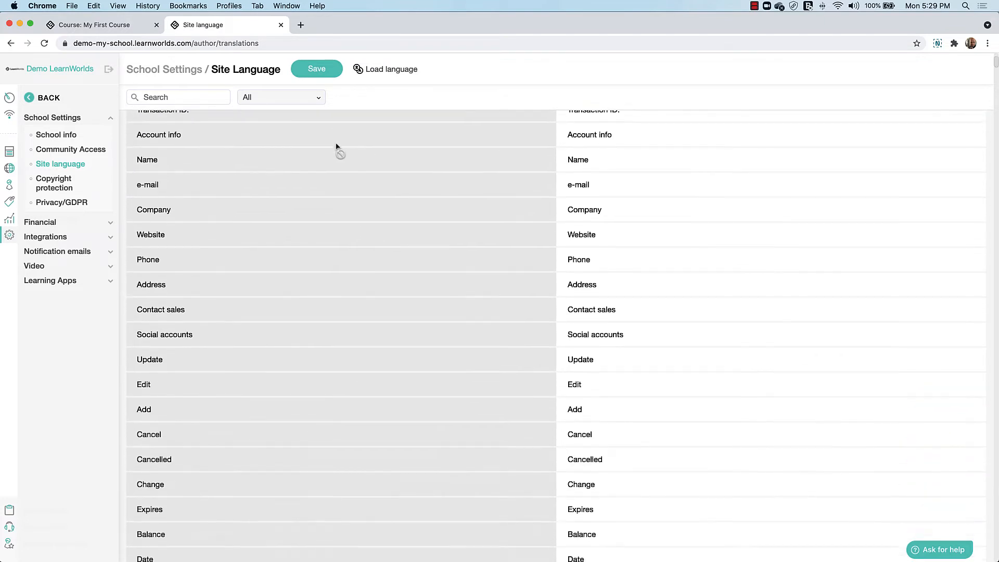
scroll(312, 283, down, 7)
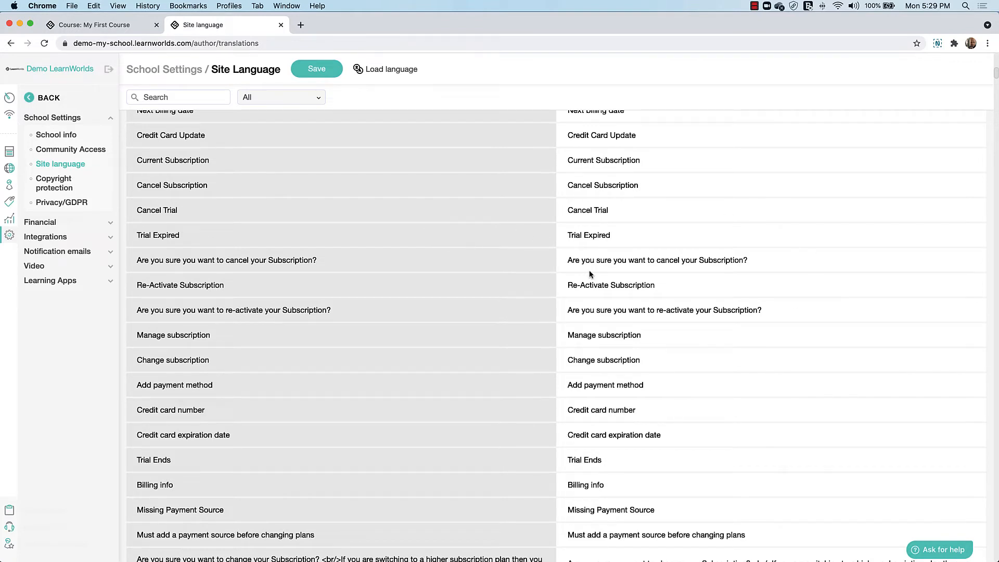
scroll(594, 390, down, 7)
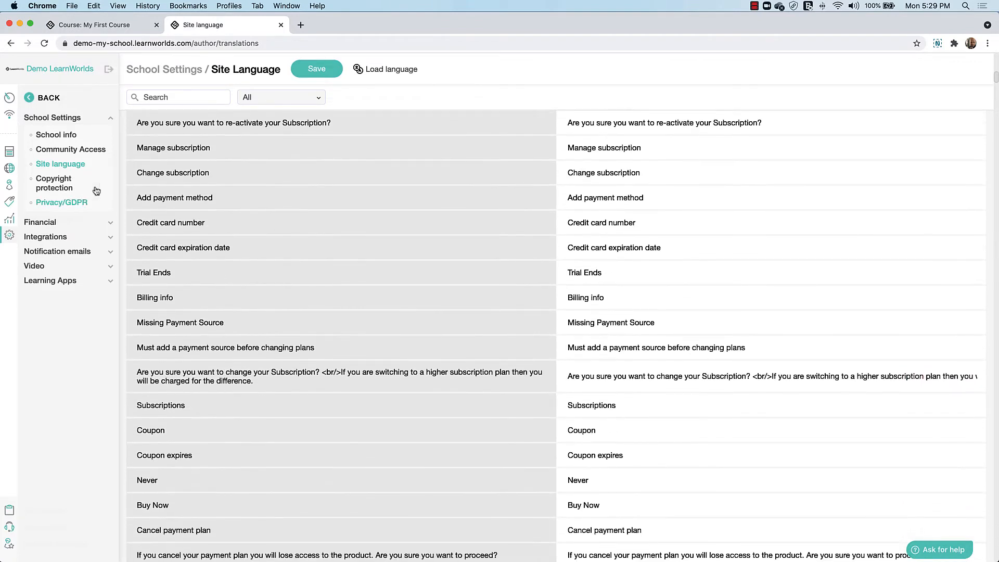
- In the copyright protection settings, make the video watermark display the school logo, school name, user email and user id
click(57, 187)
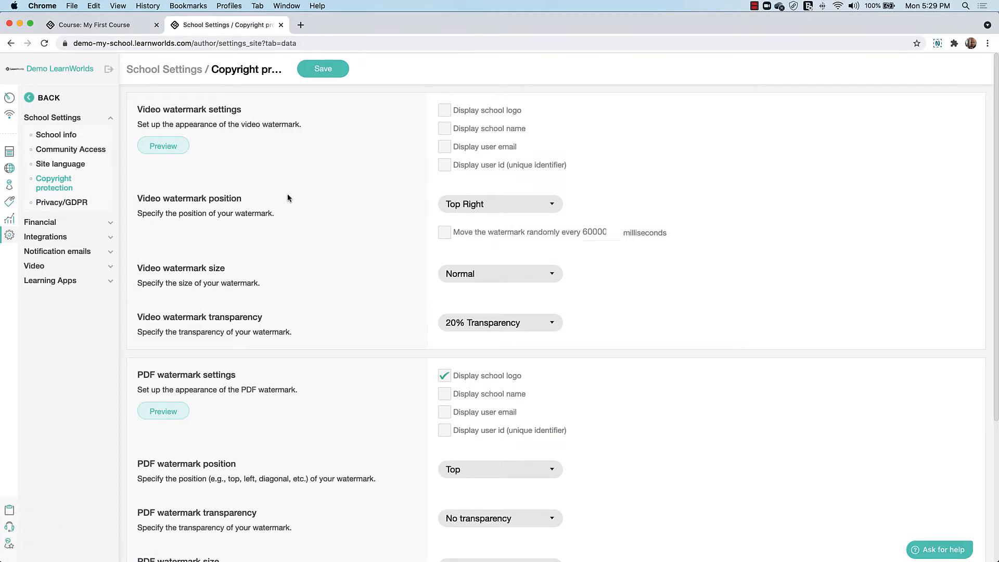
scroll(287, 194, down, 1)
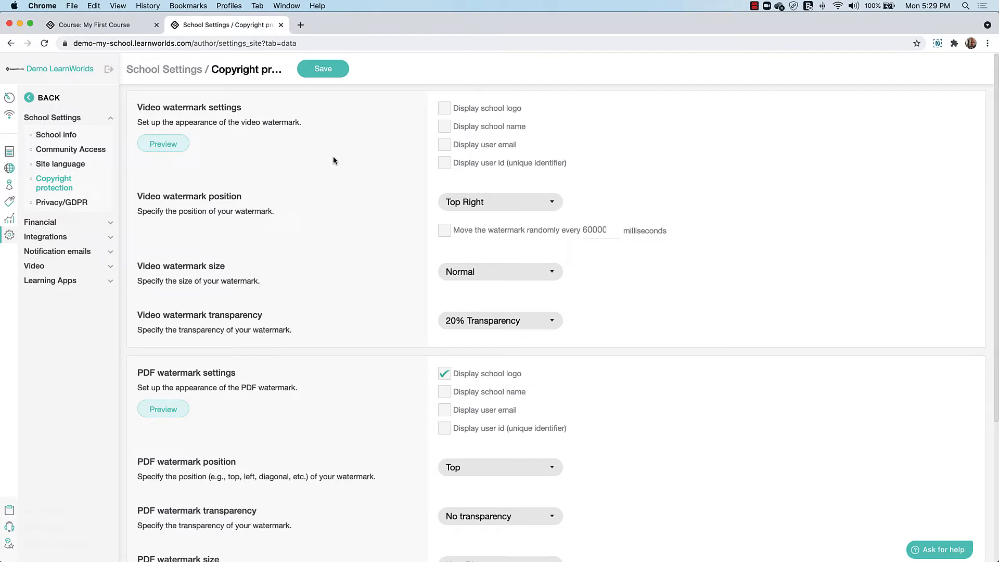
click(450, 112)
click(449, 130)
click(446, 147)
click(449, 164)
- Allow users to download, copy and print the PDF files of the courses
scroll(459, 136, down, 5)
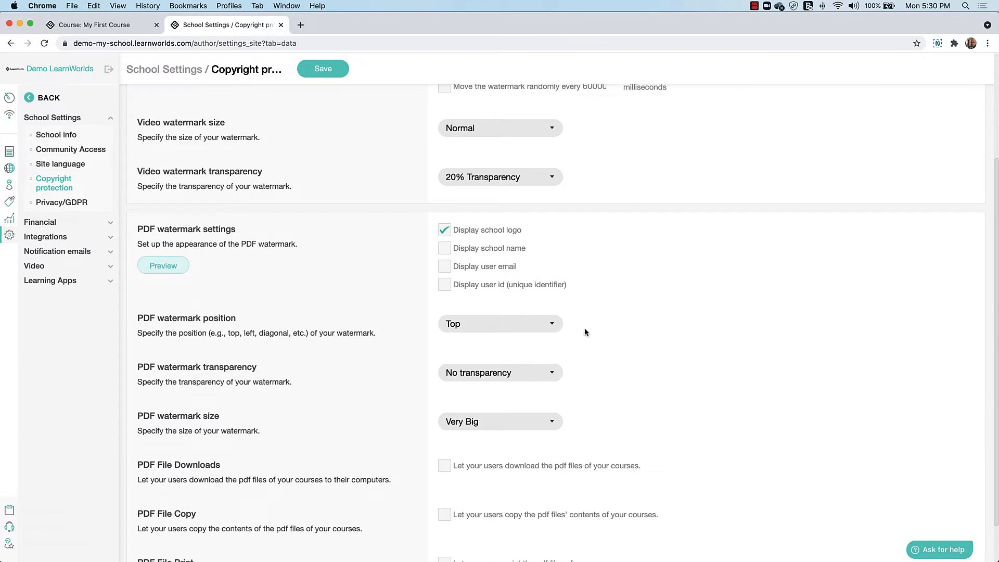
scroll(586, 330, down, 2)
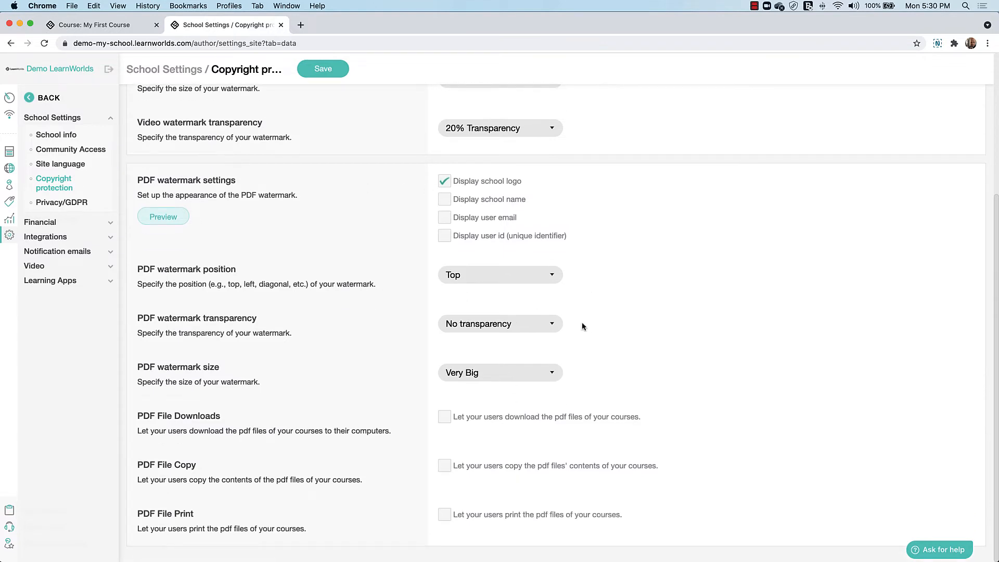
click(446, 416)
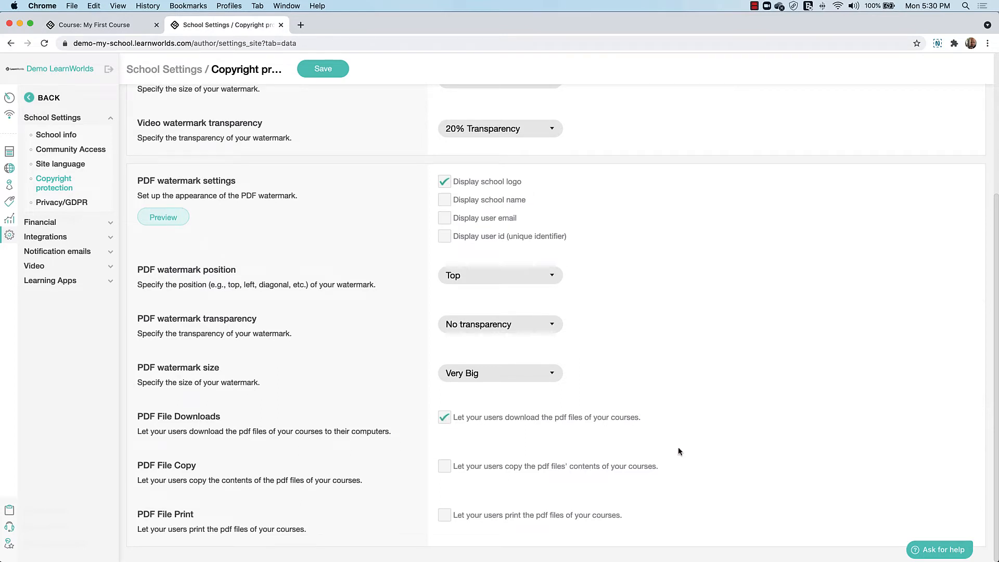
click(444, 466)
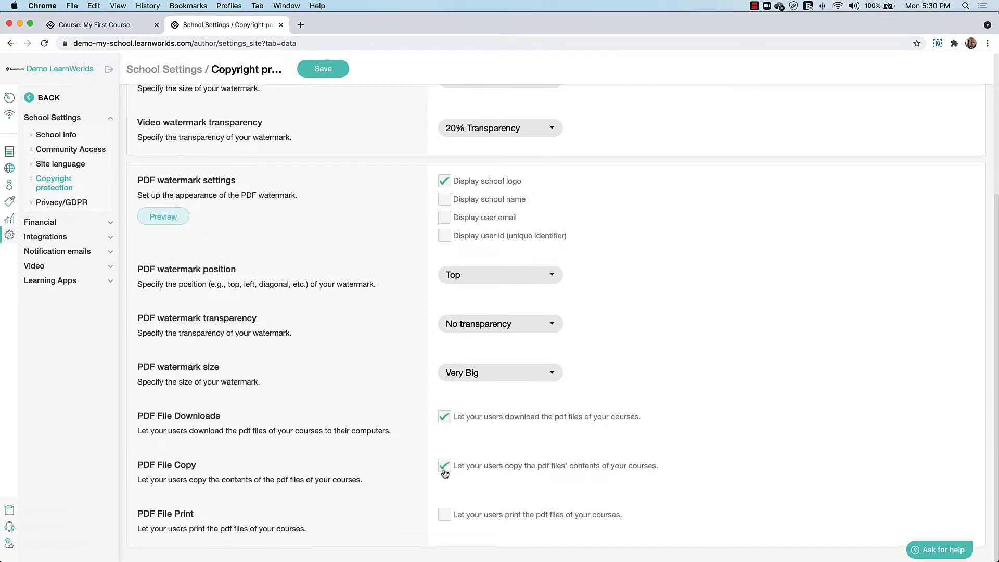
scroll(445, 474, up, 1)
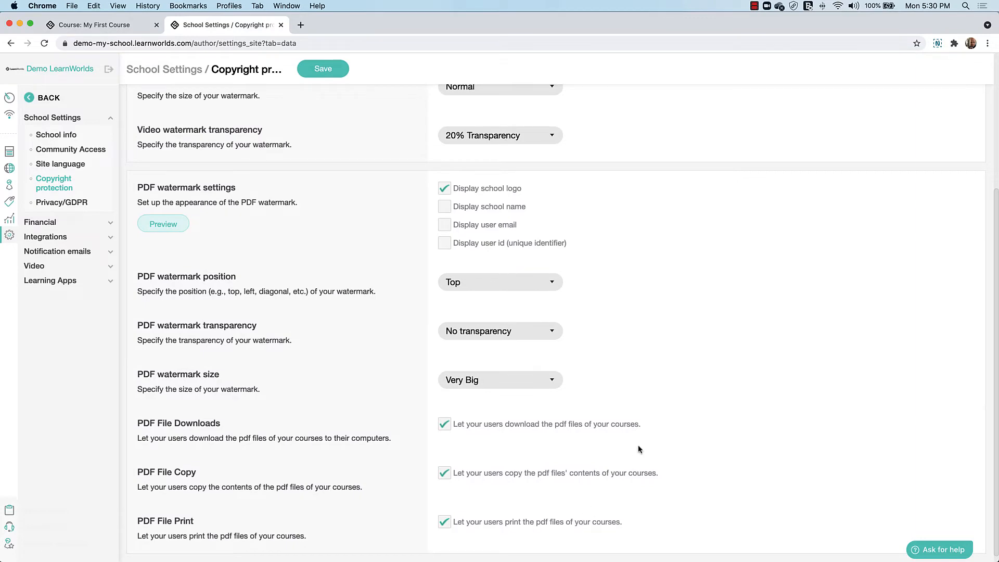
scroll(391, 275, down, 1)
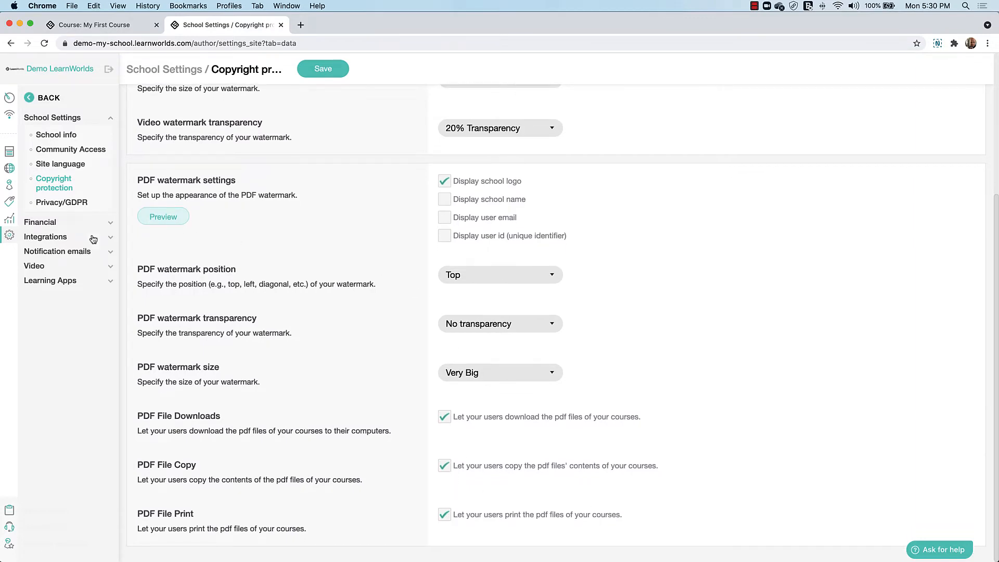
- In the Privacy/GDPR settings, choose GDPR Compliance only for users browsing from within the EU
click(57, 204)
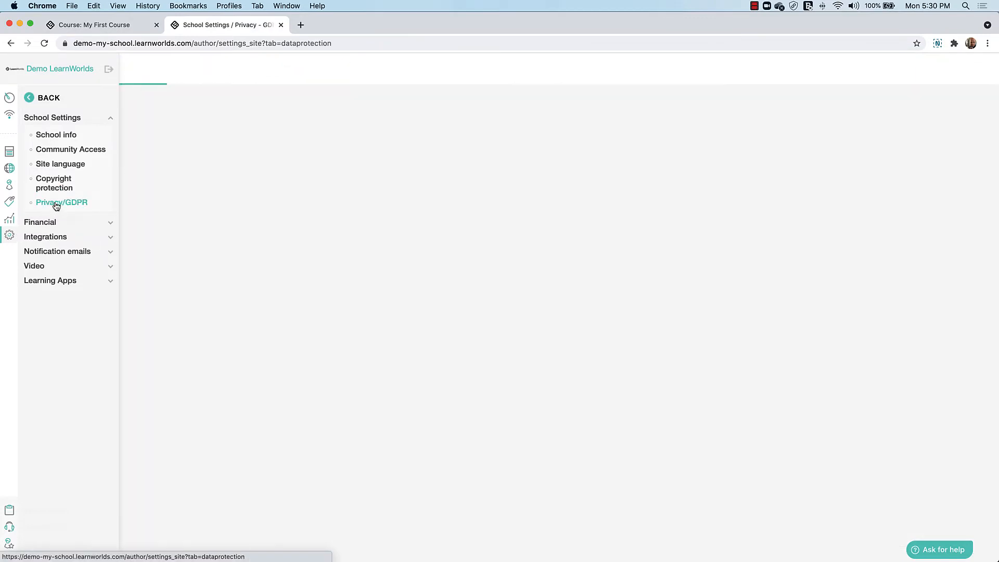
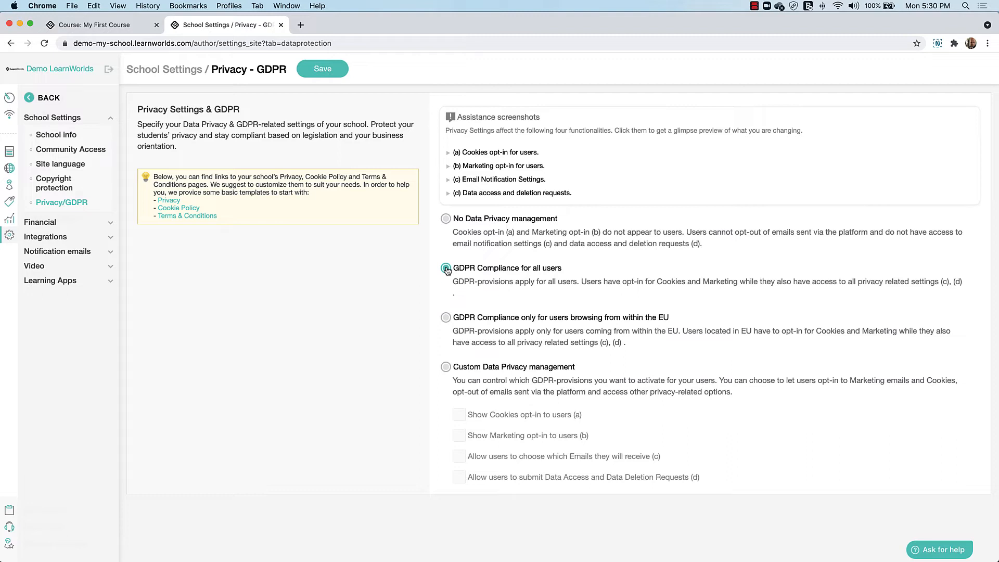
click(446, 318)
- Open the financial Currency settings and review the available payment gateways
click(38, 222)
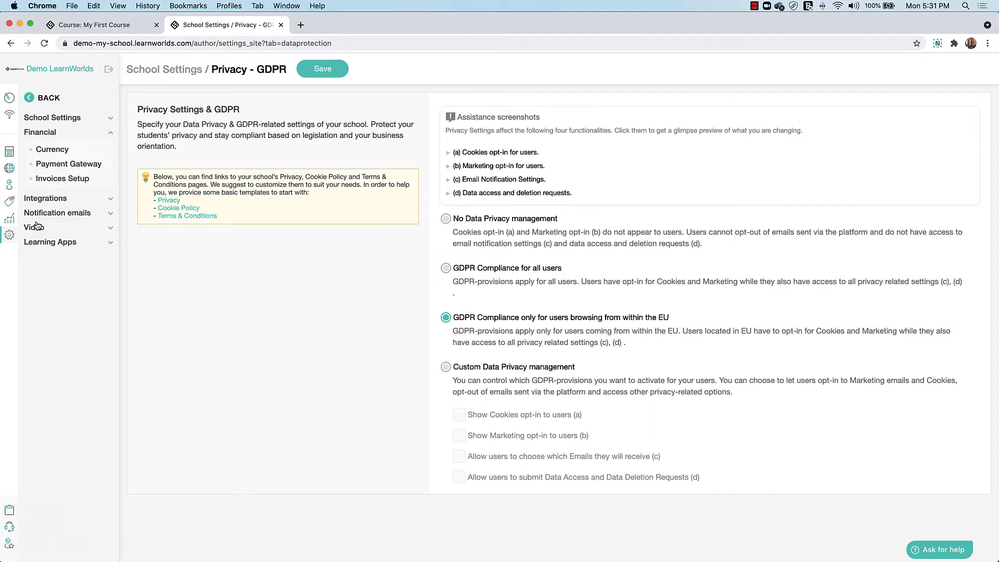
click(49, 152)
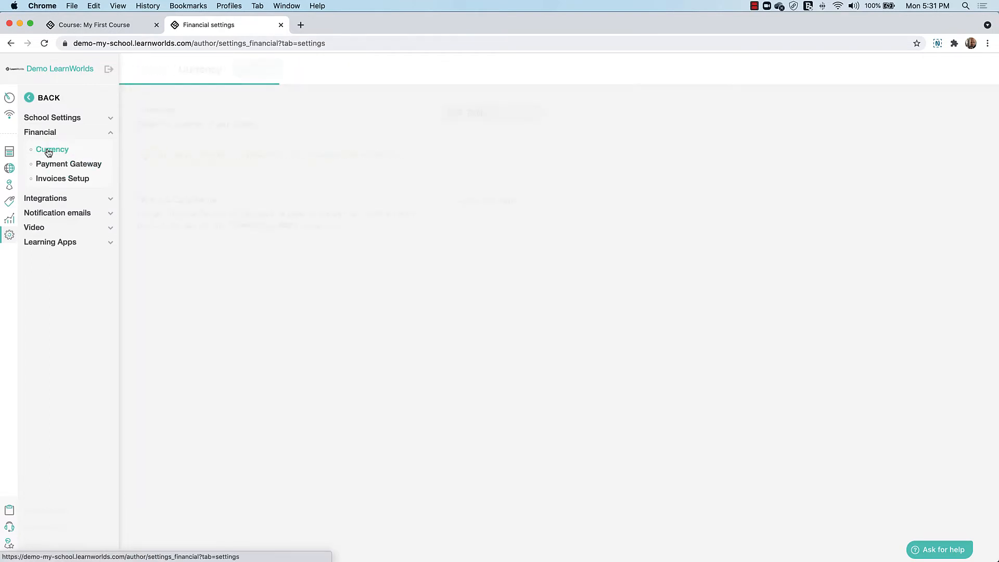
click(95, 163)
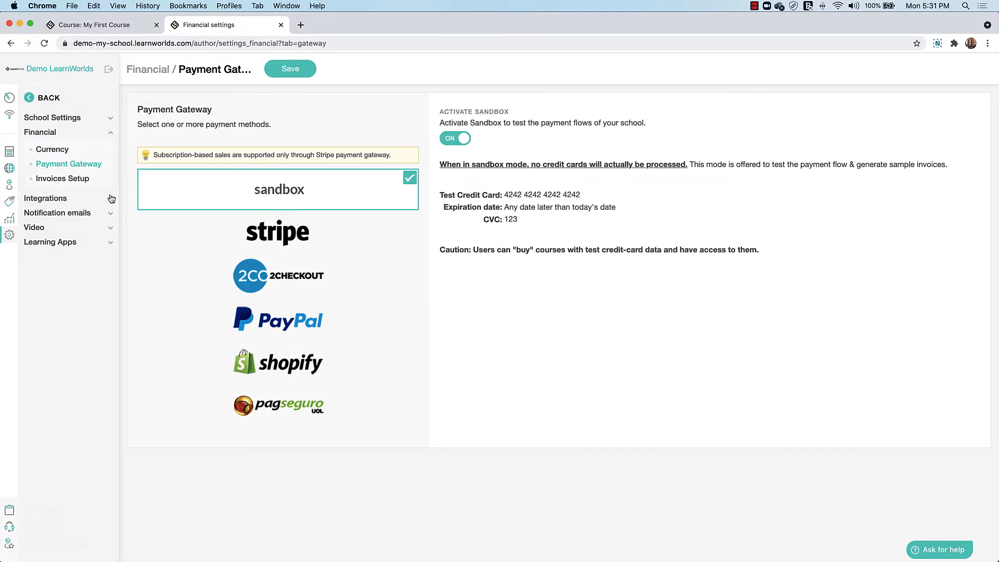
- Review the school's integration settings for analytics, email marketing, live sessions, webhooks and Zapier
click(58, 198)
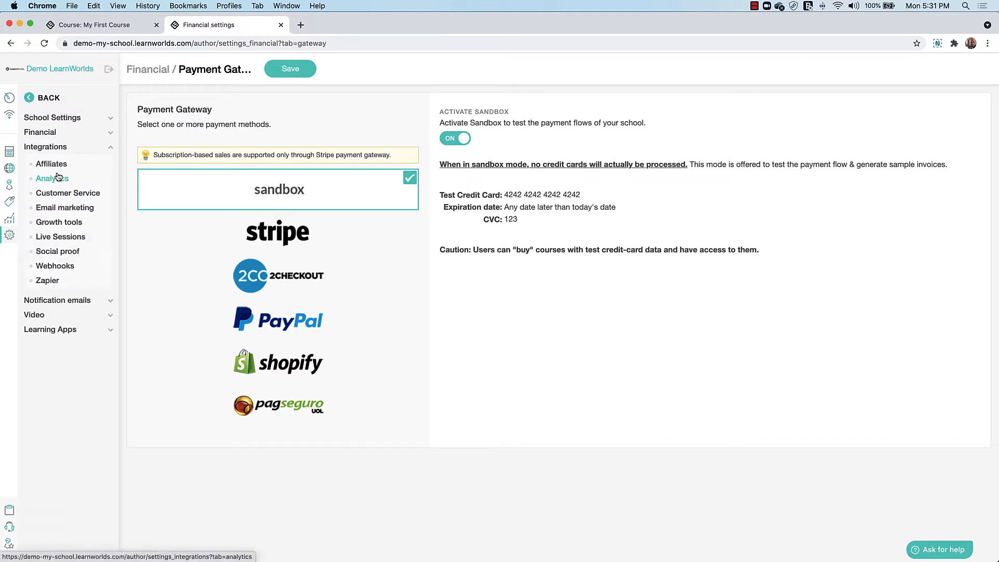
click(52, 179)
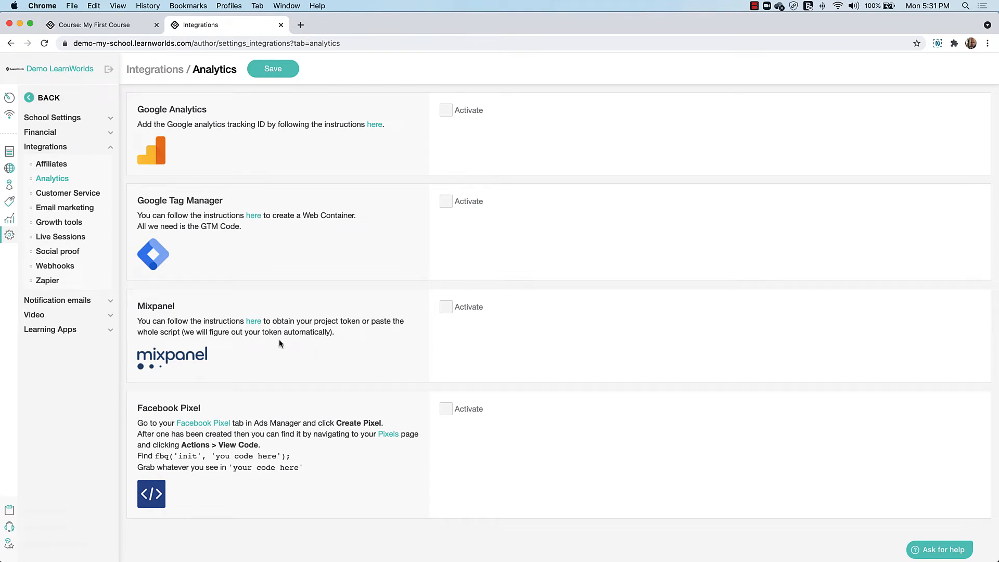
click(44, 211)
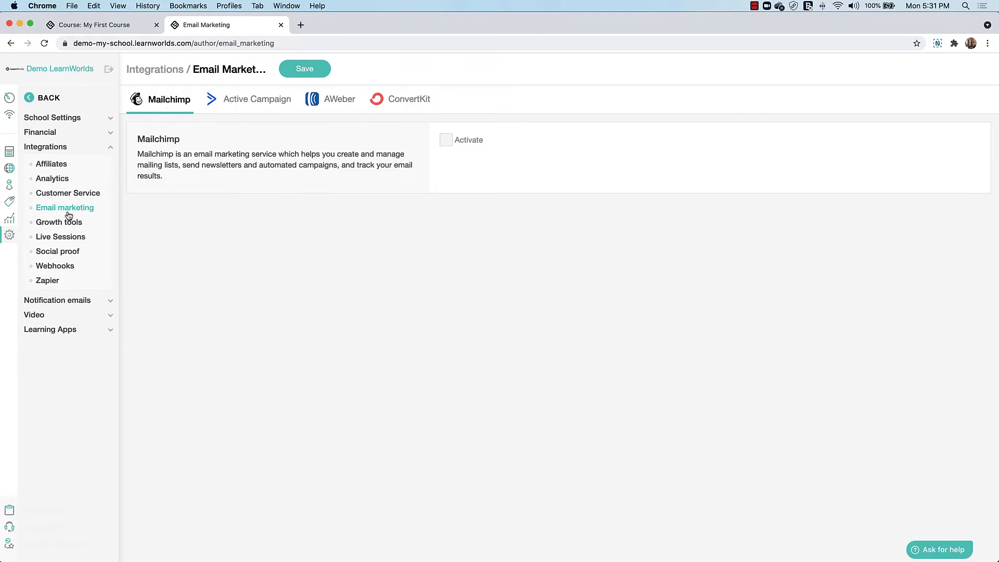
click(46, 237)
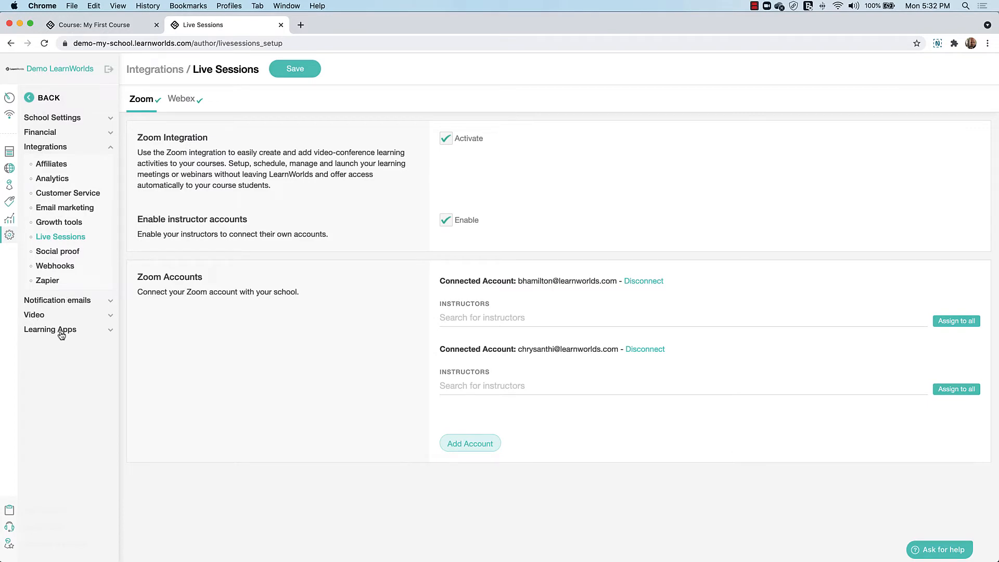
click(58, 266)
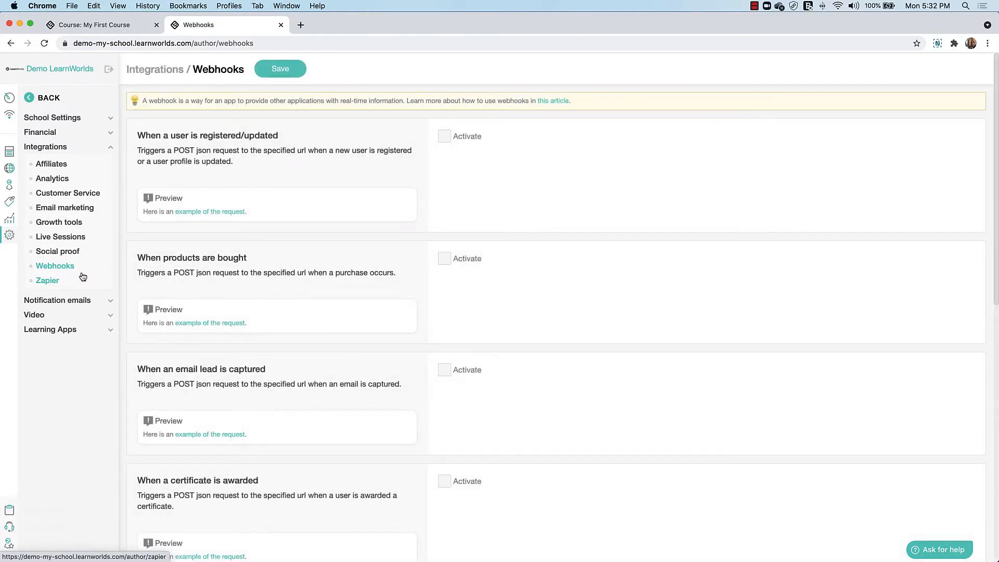
click(53, 285)
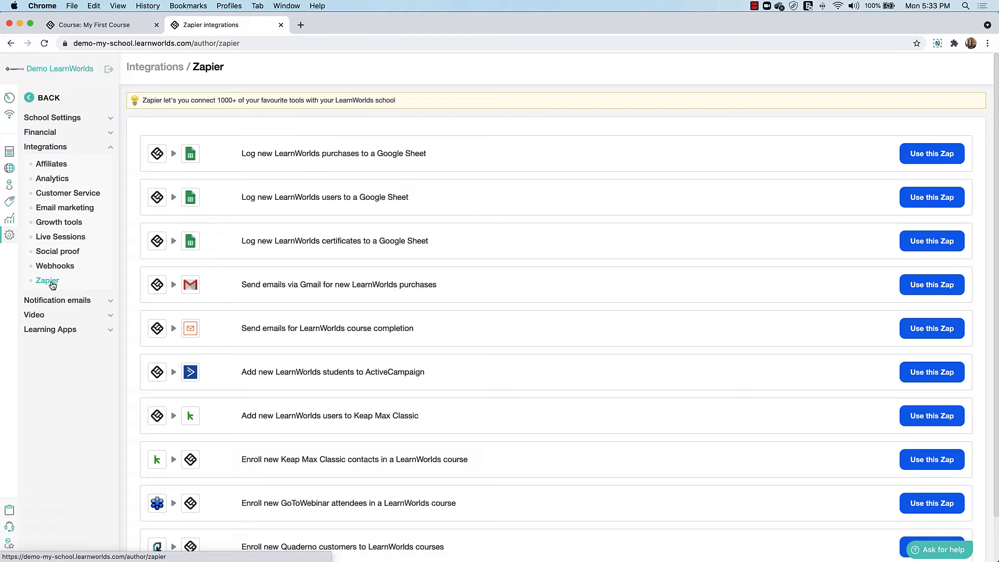
- Delete the Test course from the course manager
click(12, 152)
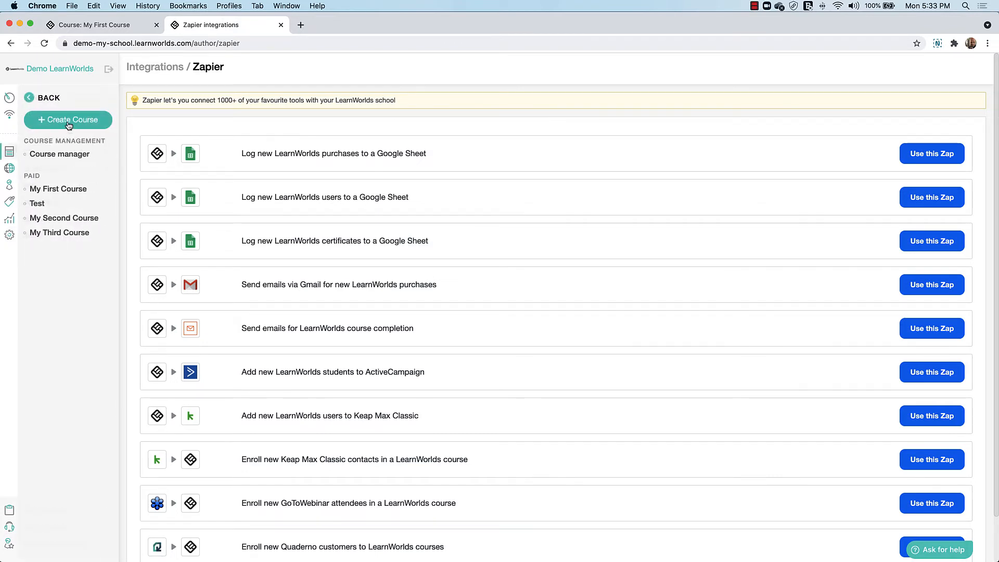
click(62, 154)
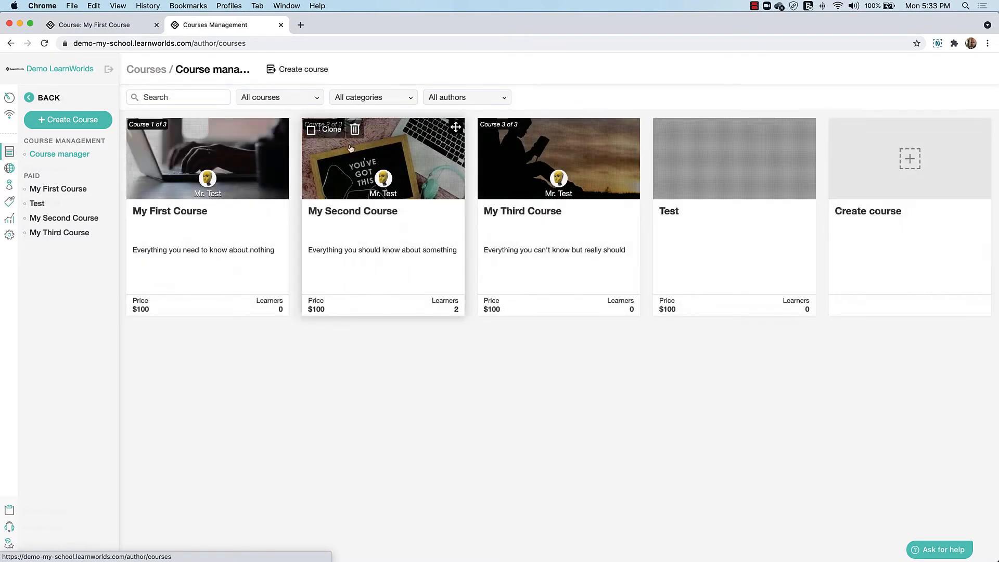
mouse_move(700, 142)
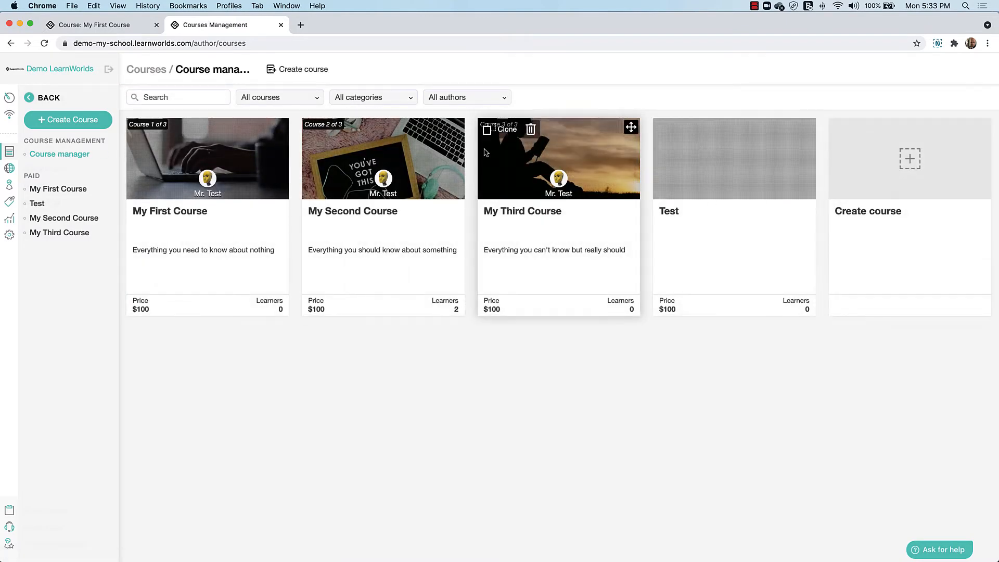
mouse_move(345, 131)
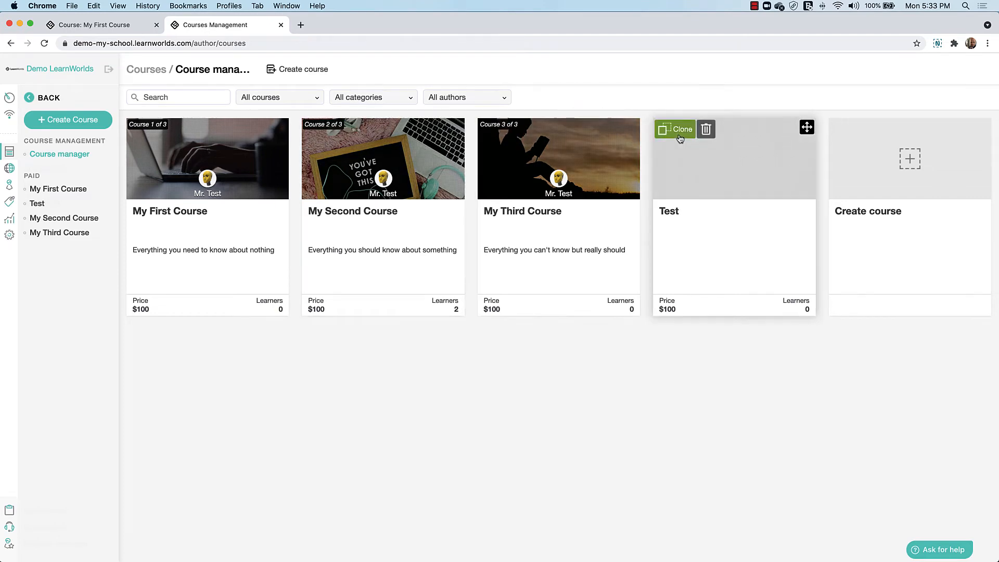
click(706, 129)
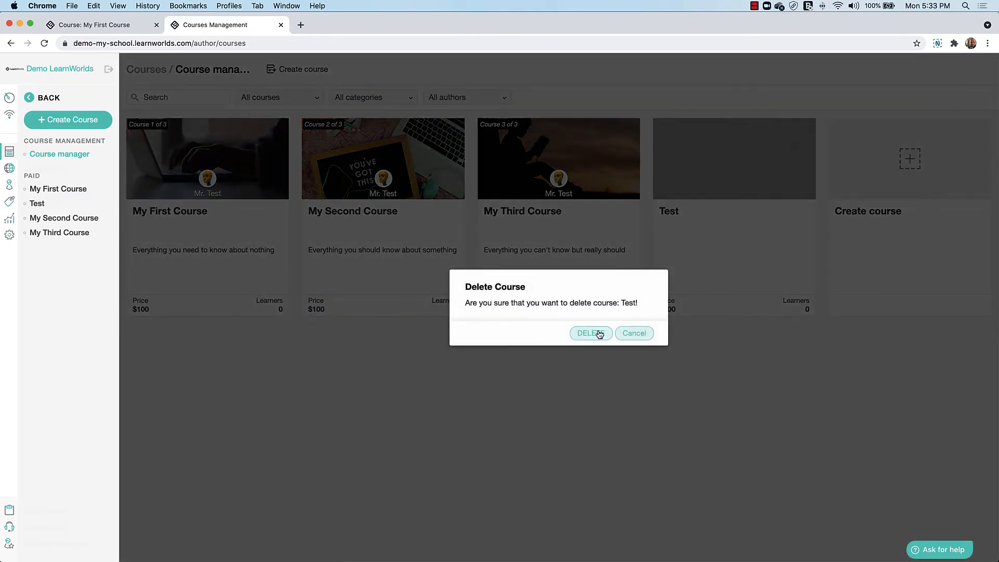
click(597, 331)
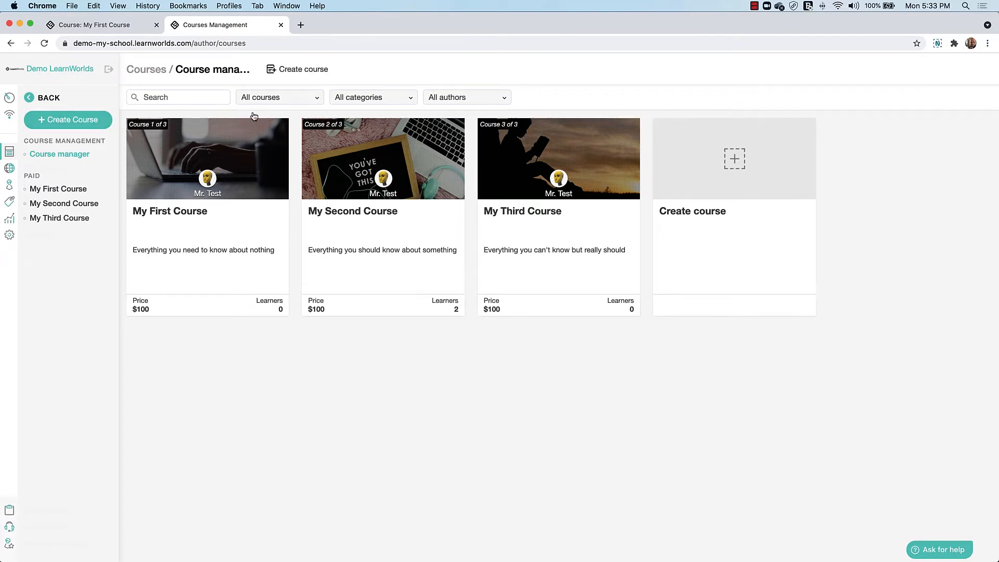
- Start creating a new course titled "Test" and keep the suggested URL slug "test"
click(731, 160)
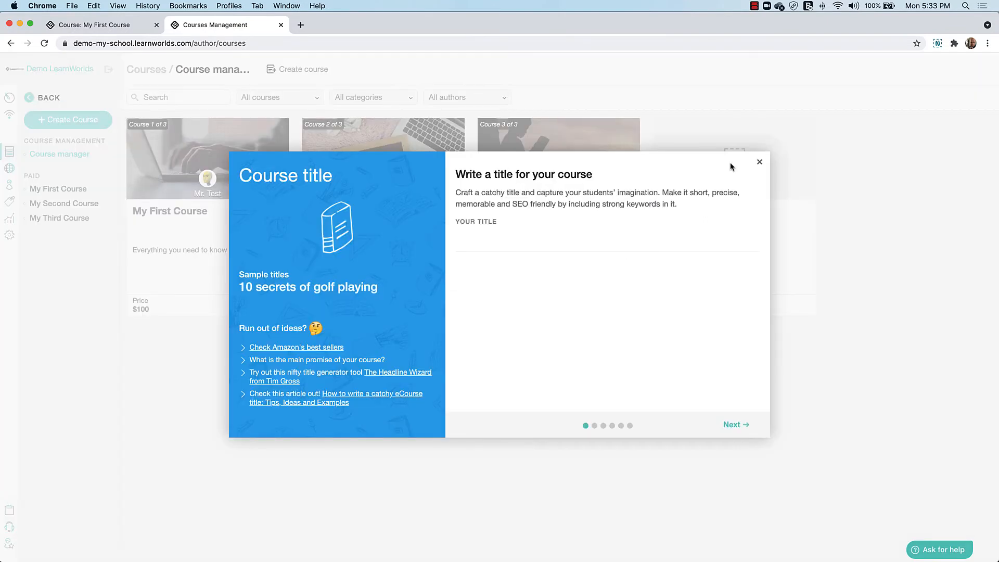
click(481, 243)
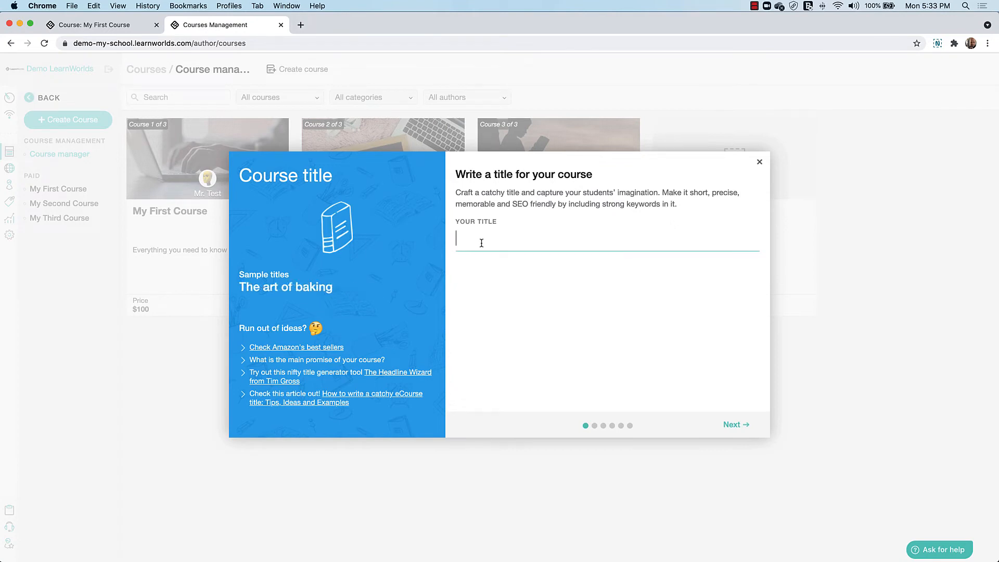
text(Test)
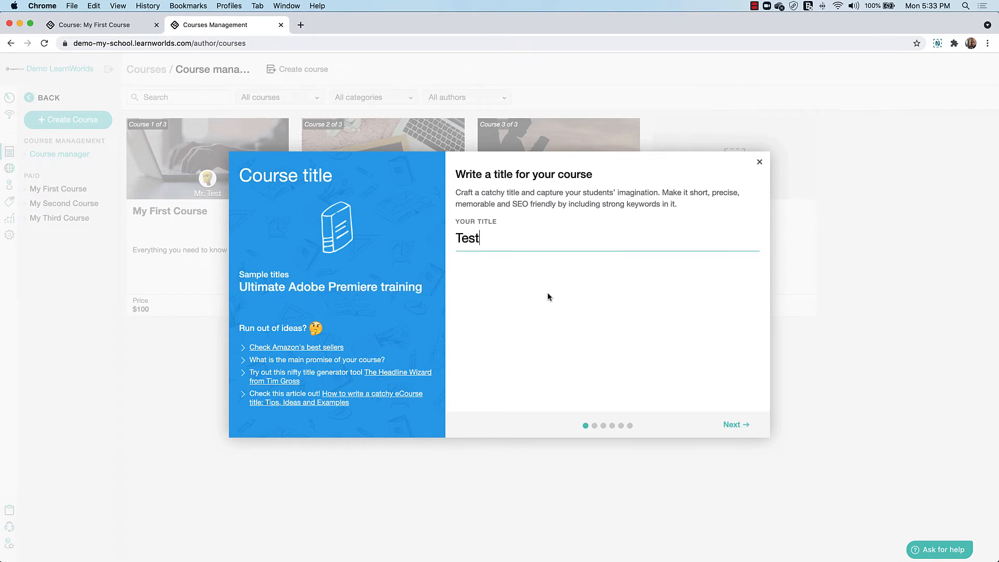
click(733, 424)
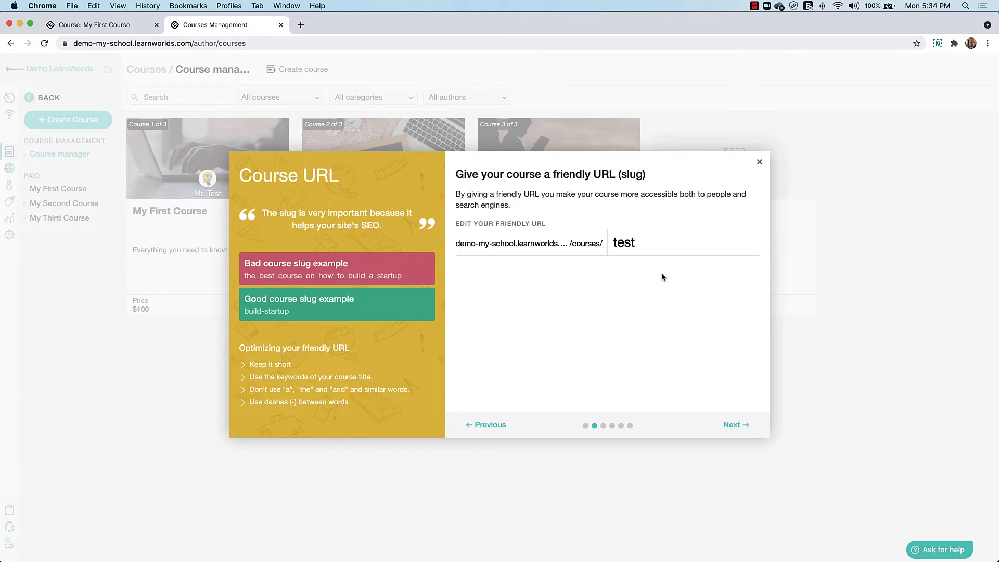
click(734, 426)
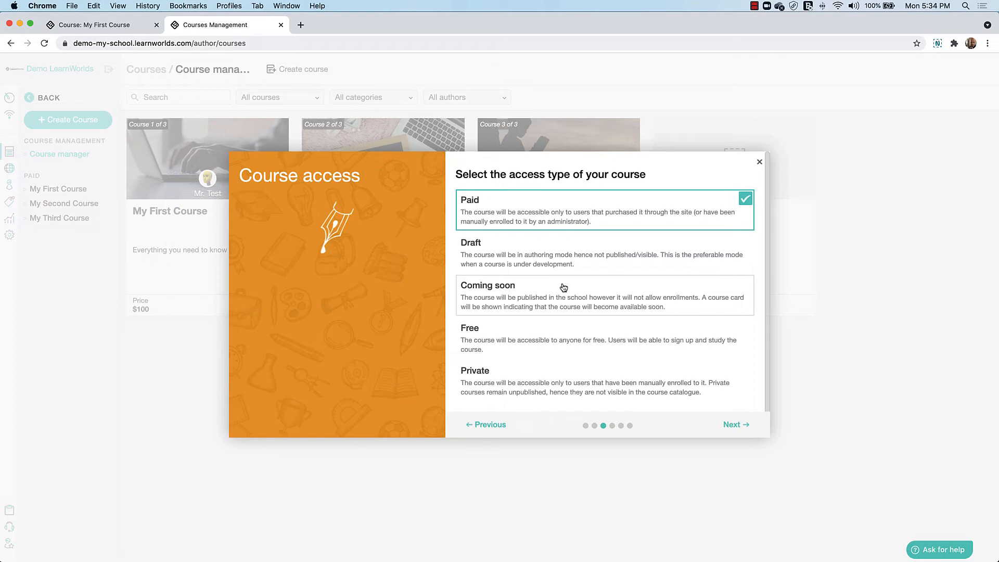
- Try the Free and Private access types for the new course, and settle on Paid
click(555, 321)
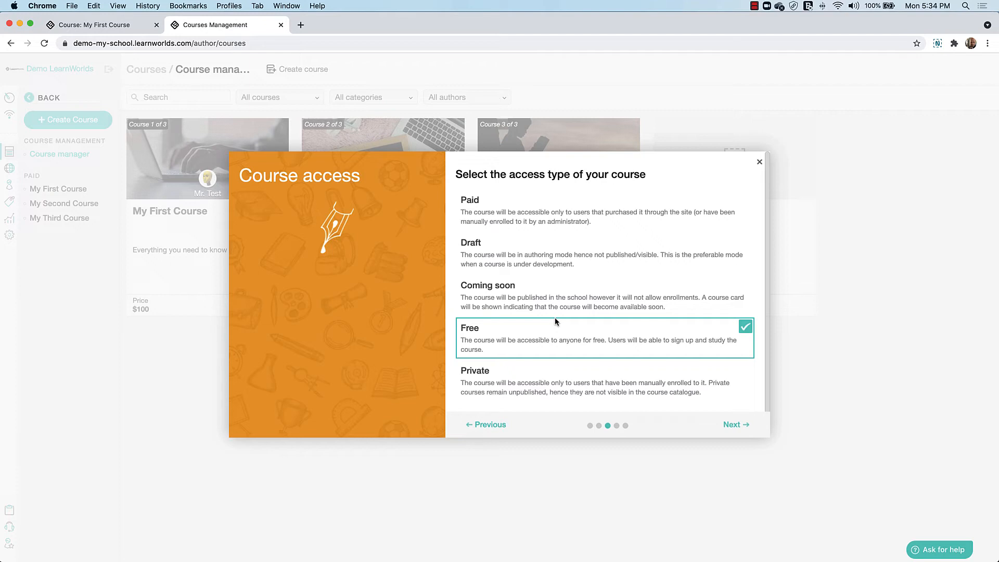
click(541, 369)
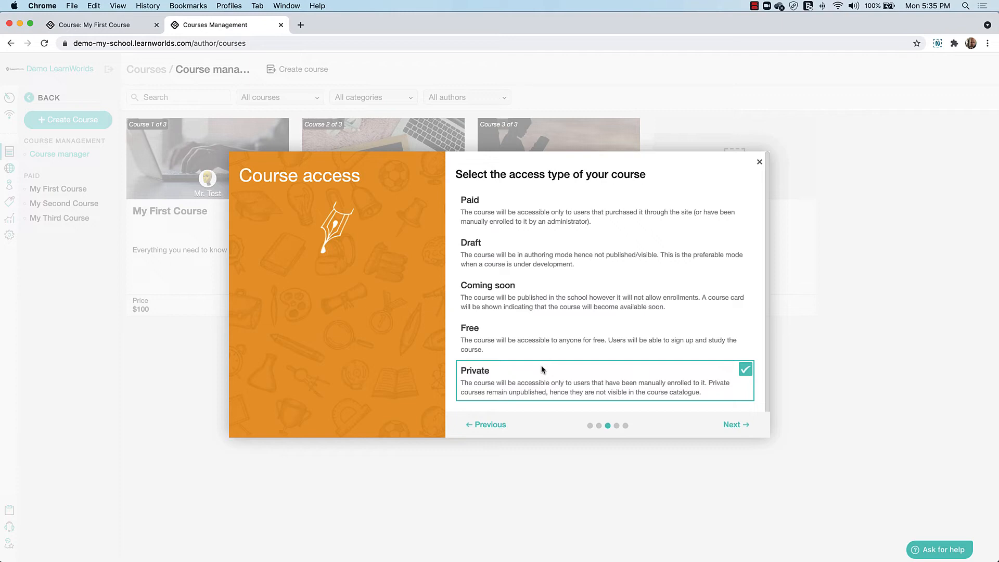
click(522, 214)
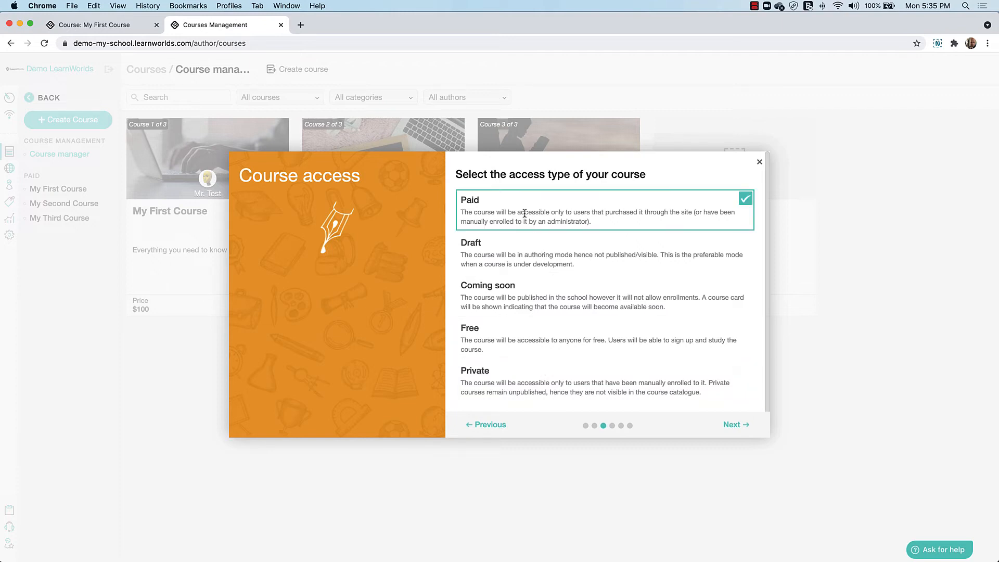
click(739, 423)
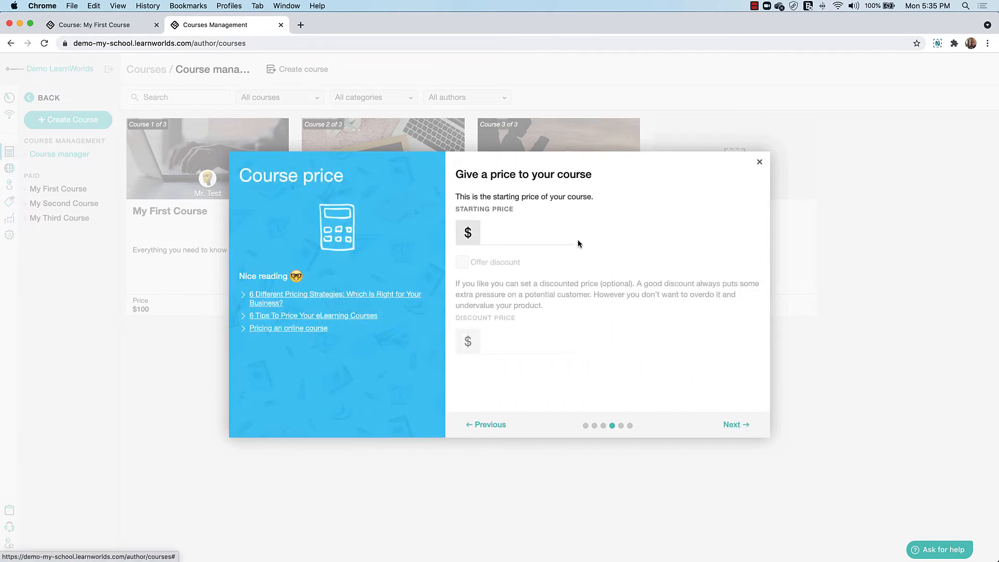
- Set the course's starting price to $100 without offering a discount
click(521, 230)
text(100)
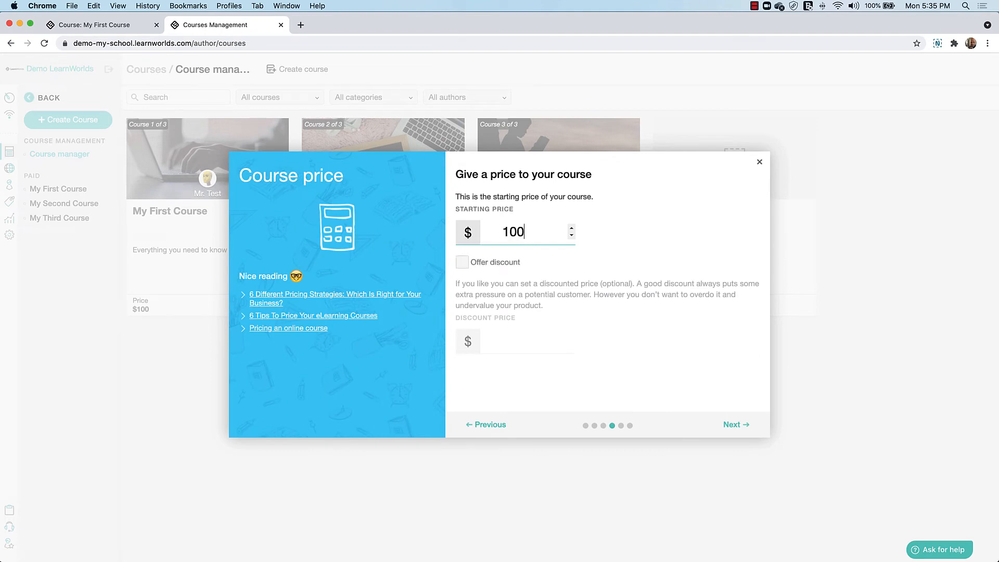
click(731, 425)
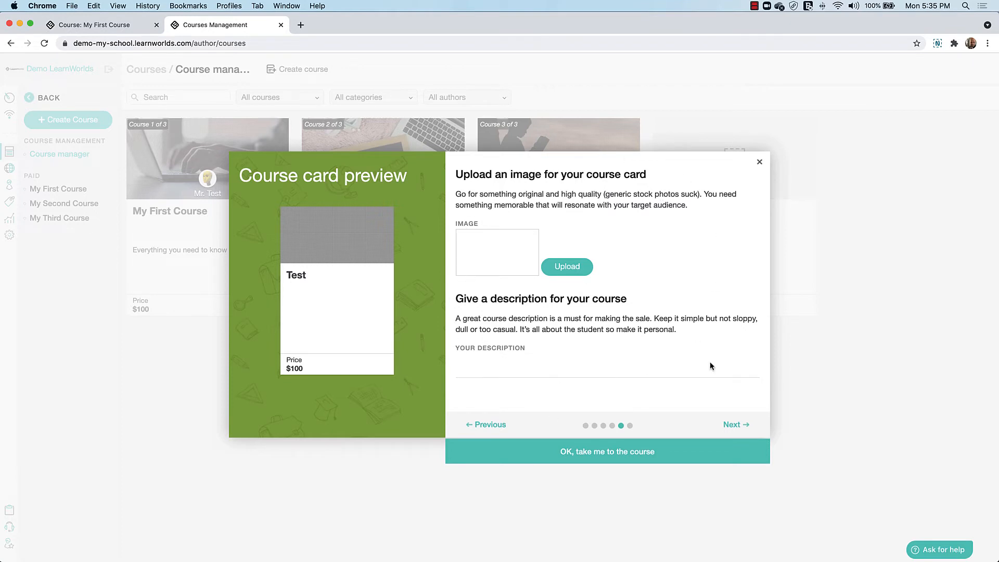
- Finish creating the course without a card image or description, leaving drip feed off
click(732, 425)
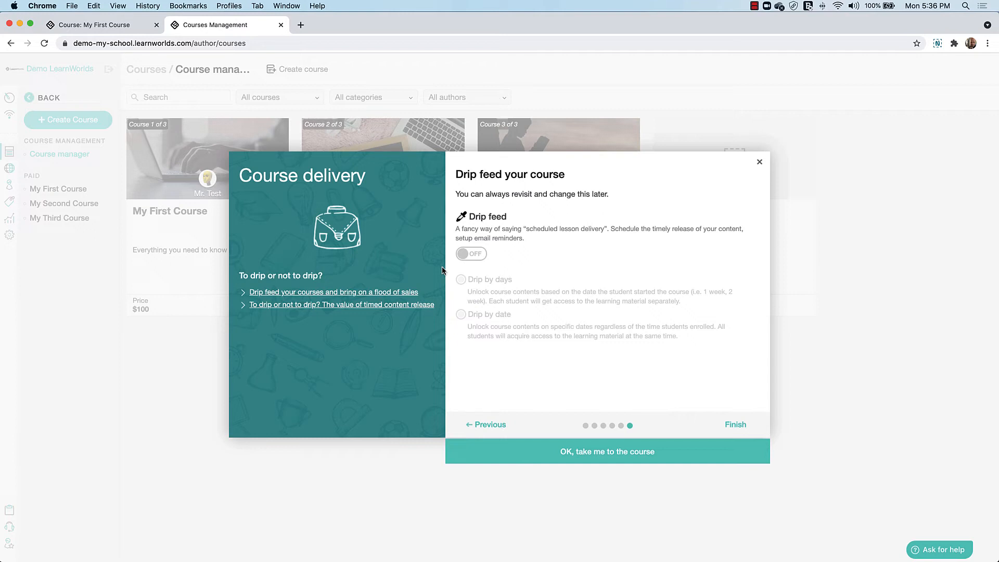
click(474, 257)
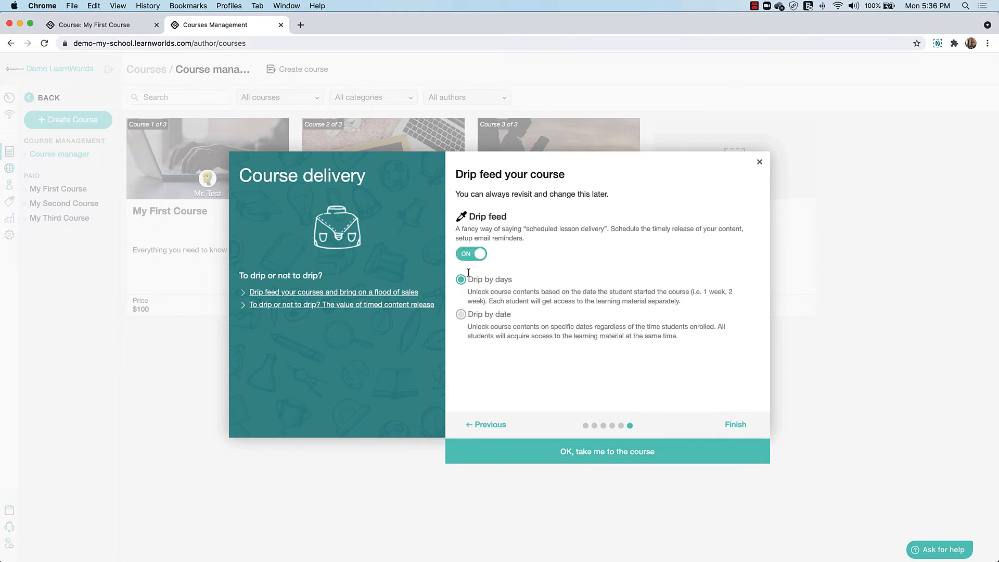
click(470, 255)
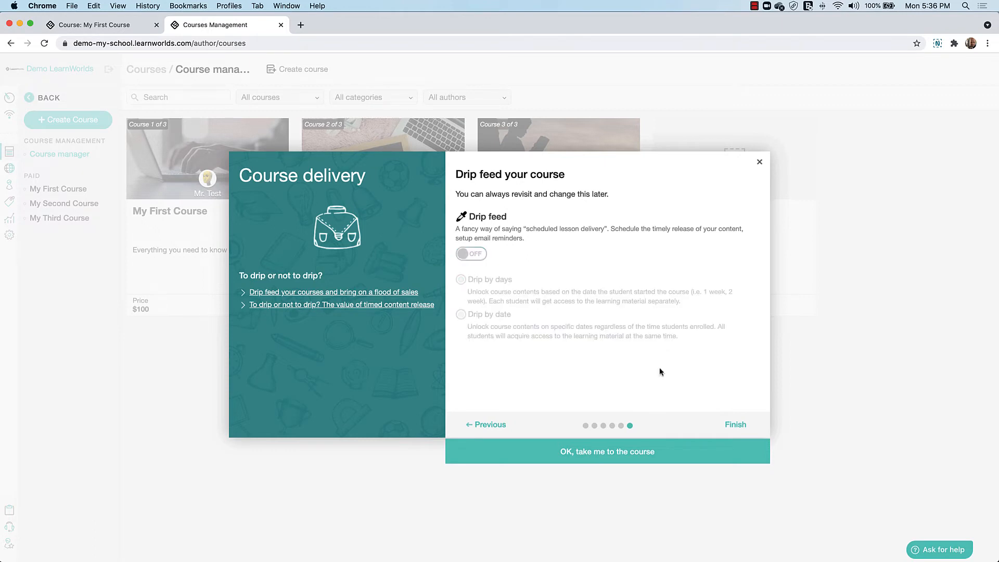
click(739, 425)
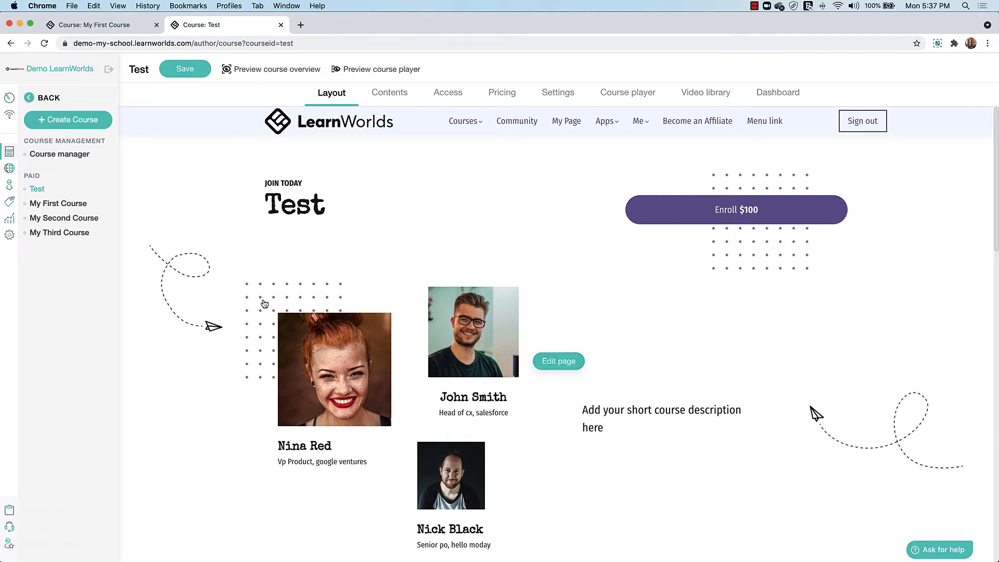
- Add a first section titled "Section 1" with Free access to the Test course's contents
click(389, 94)
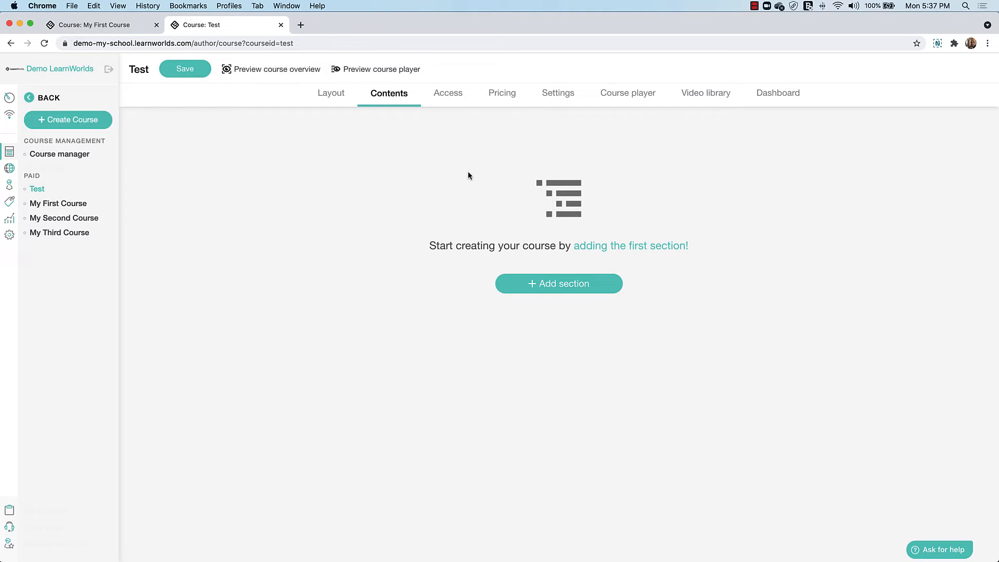
click(545, 284)
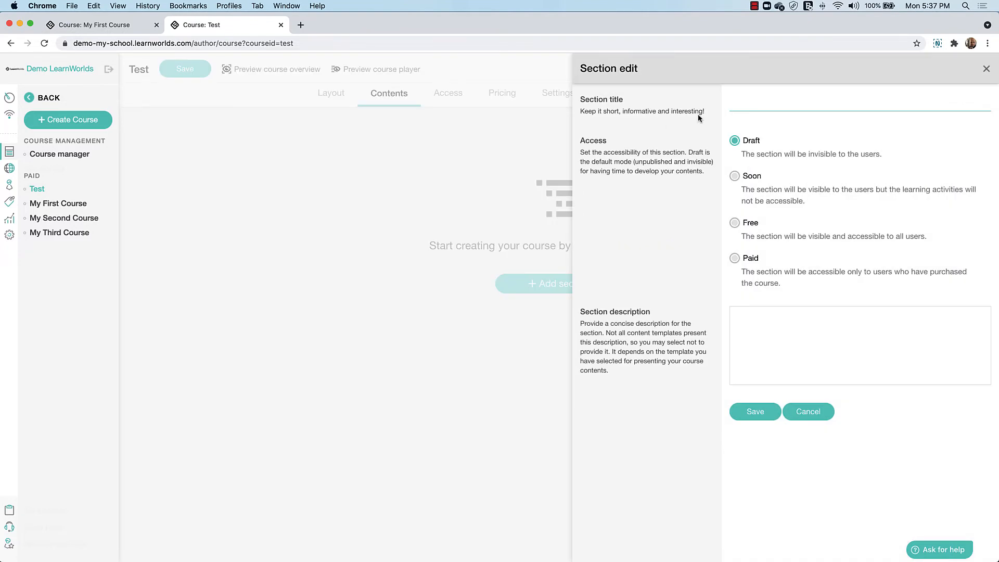
text(Section 1)
click(734, 224)
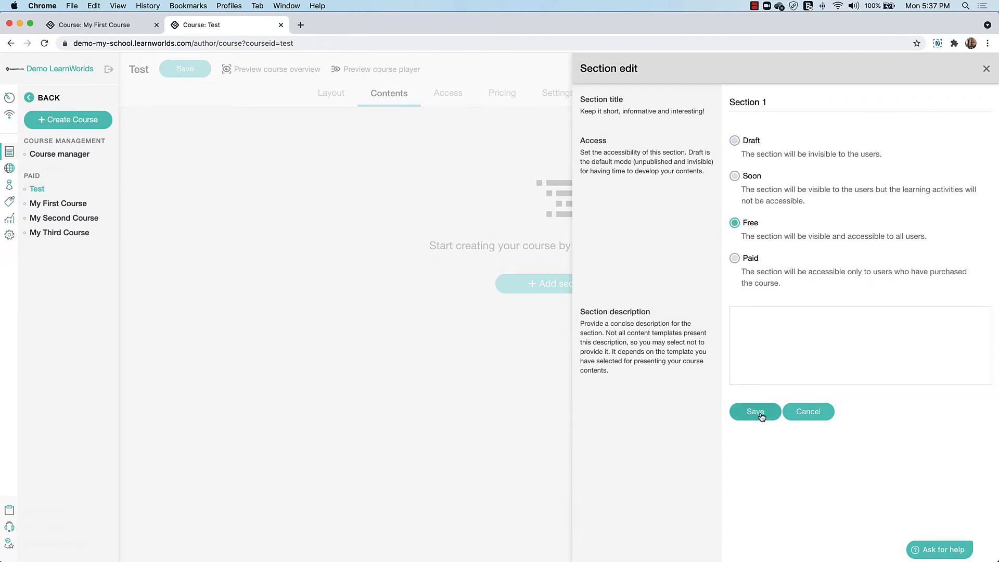
click(760, 411)
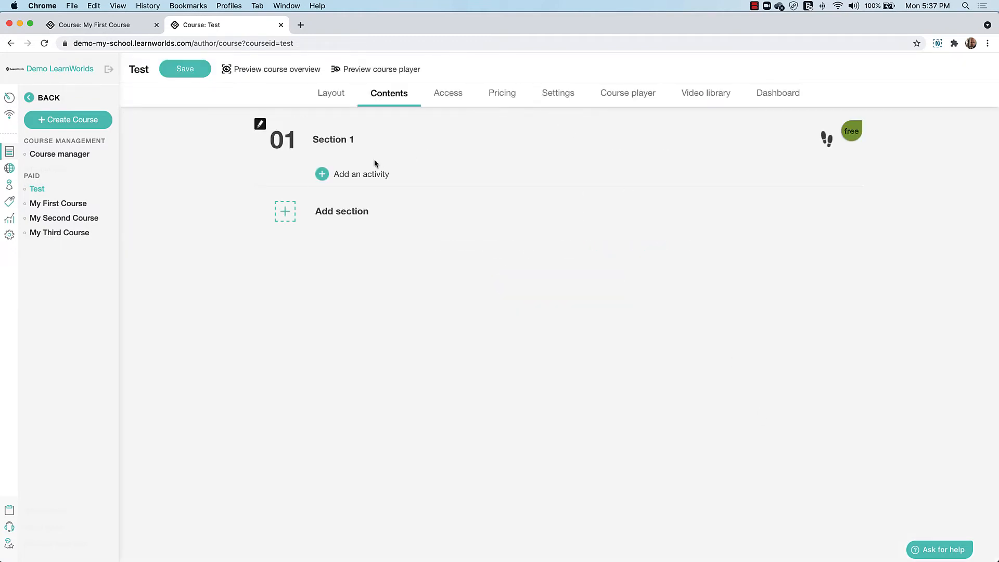
- Start a new activity in Section 1 and review the multimedia, live session, questionnaire, certificate and embed types on offer
click(322, 172)
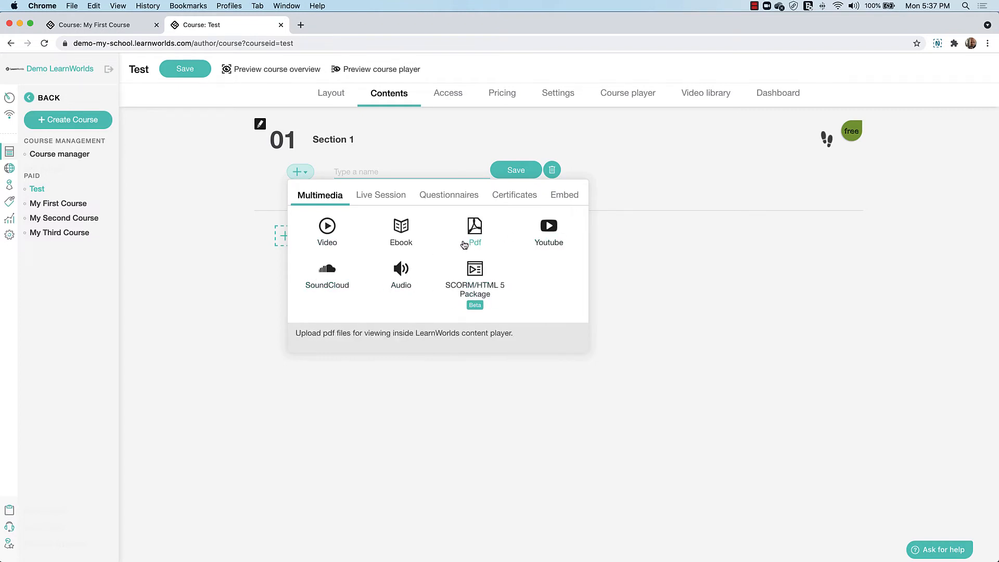
click(389, 199)
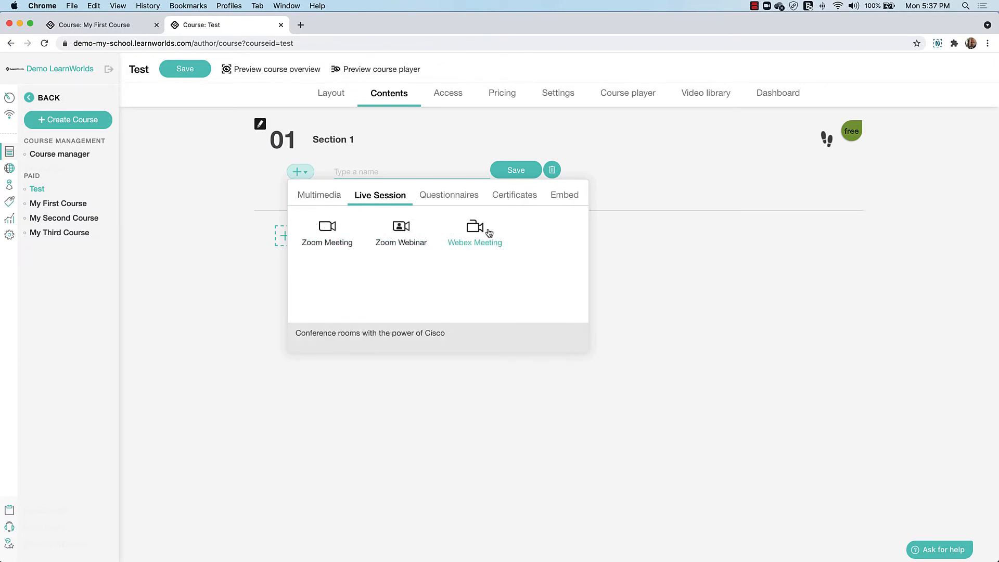
click(460, 200)
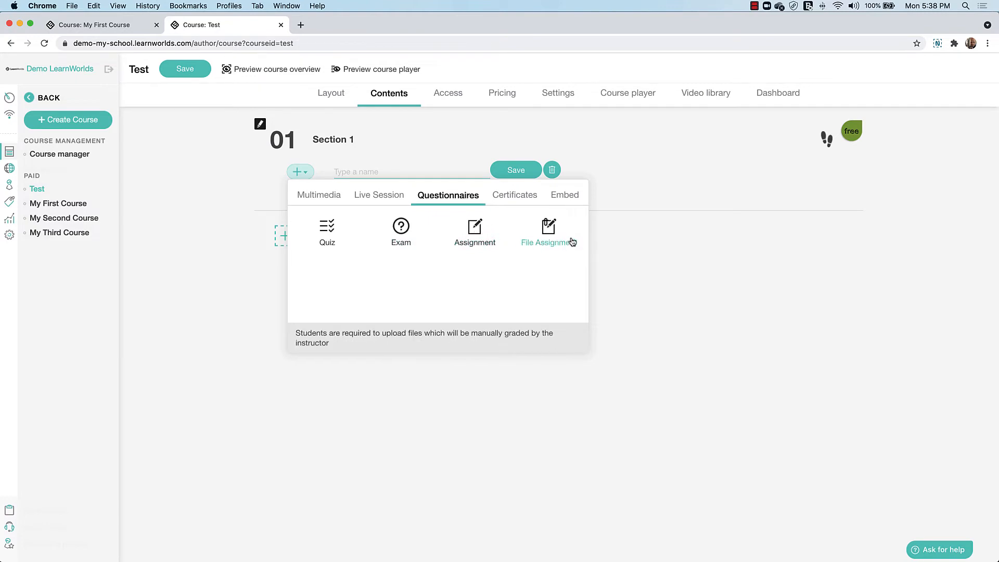
click(519, 203)
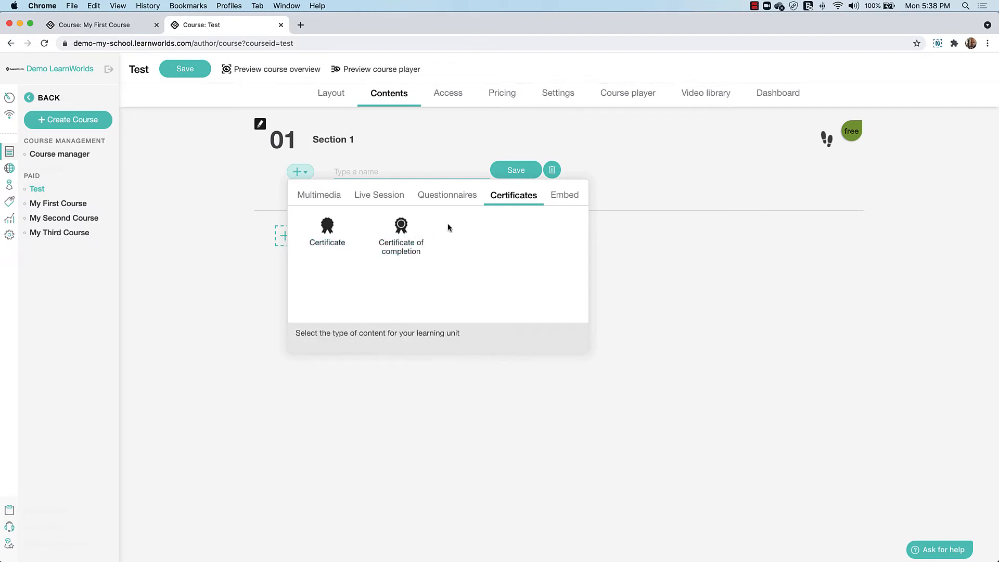
click(567, 201)
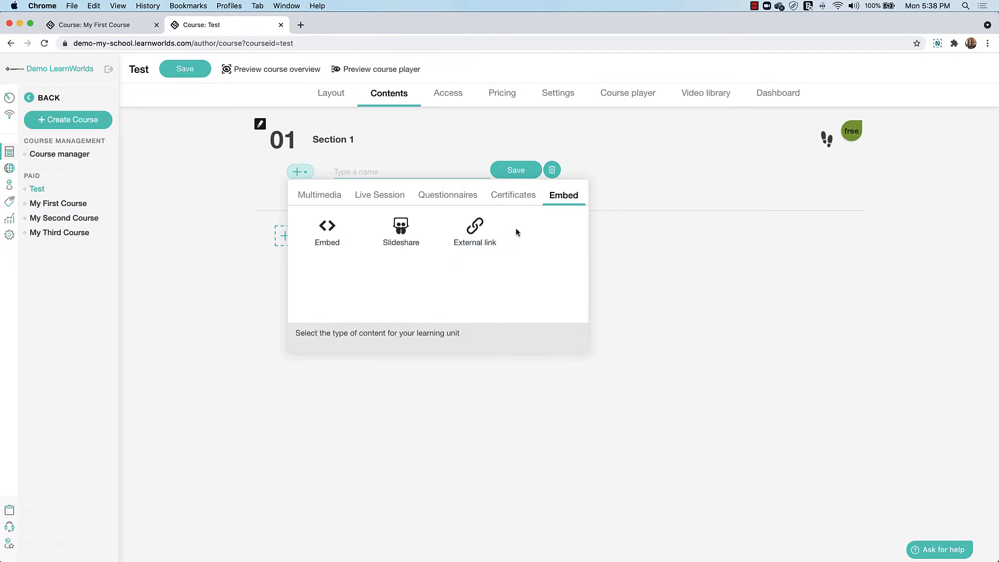
- Add a multimedia Video activity named "Test" to Section 1
click(330, 199)
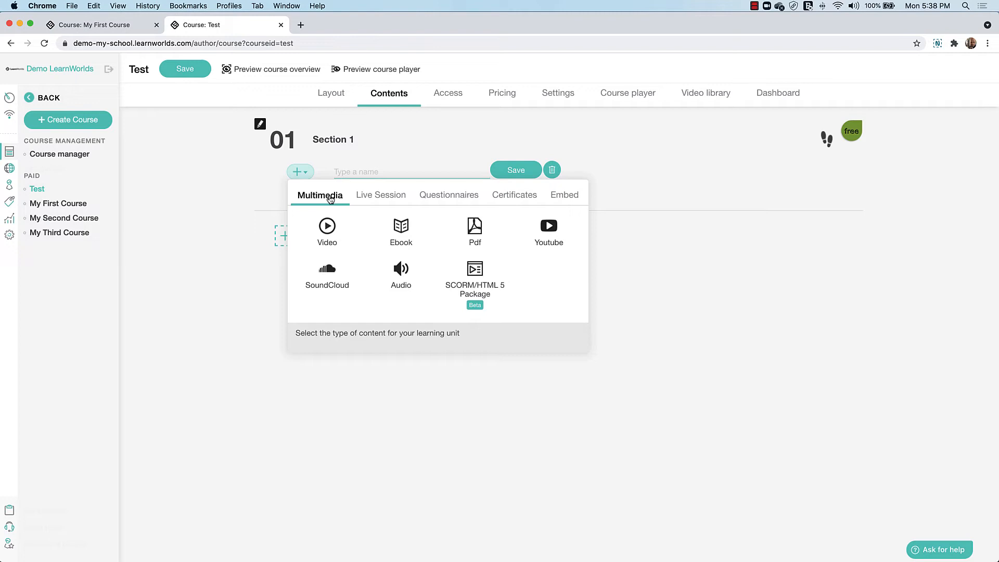
click(327, 228)
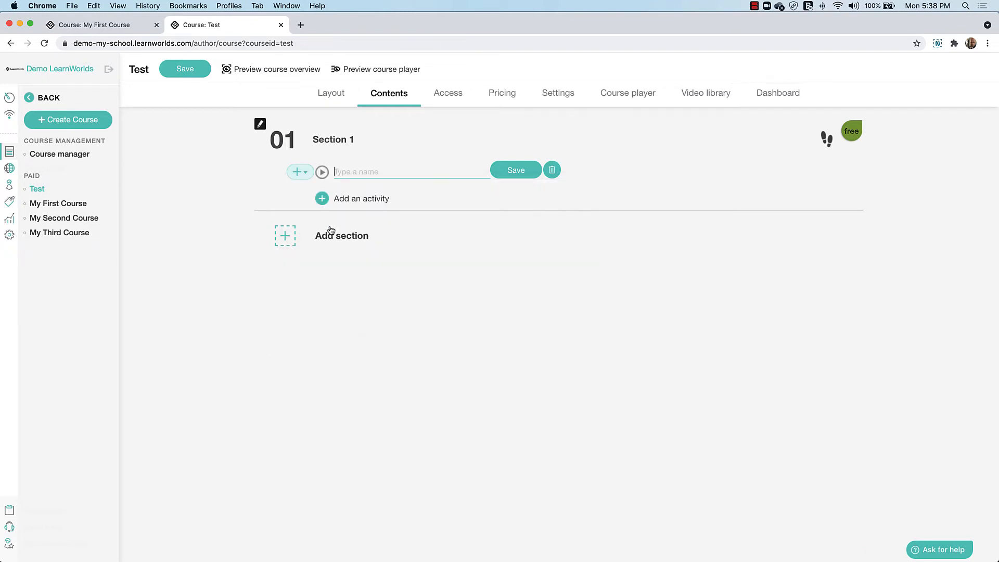
text(Test)
click(516, 170)
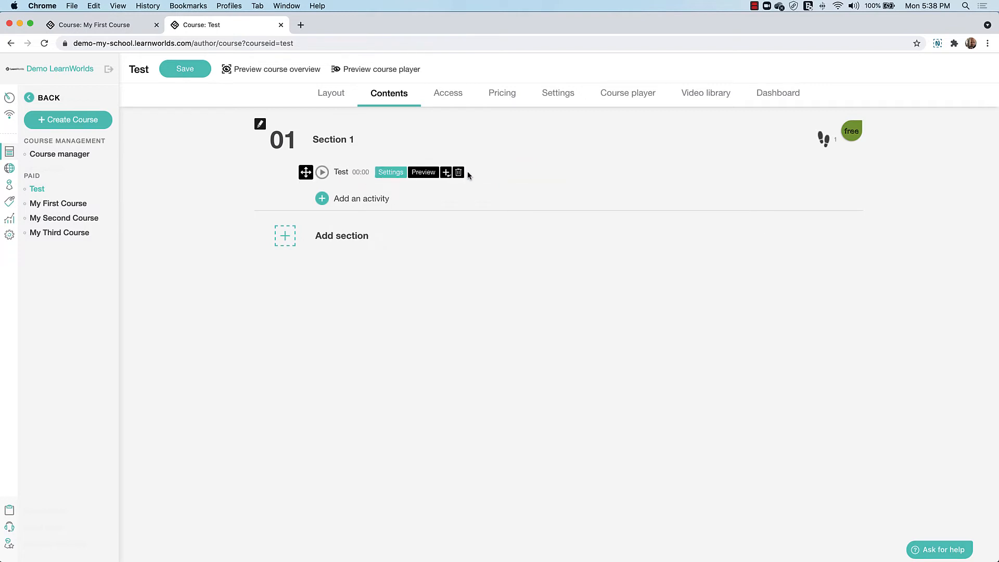
- Assign the Test activity one of My First Course's videos from all school video, and save the course
click(397, 172)
click(733, 261)
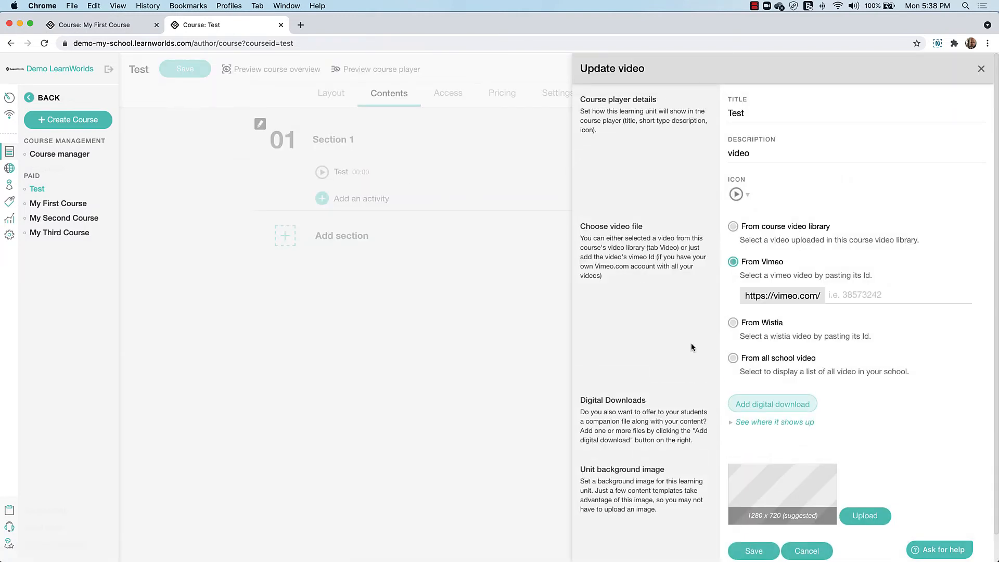
click(732, 359)
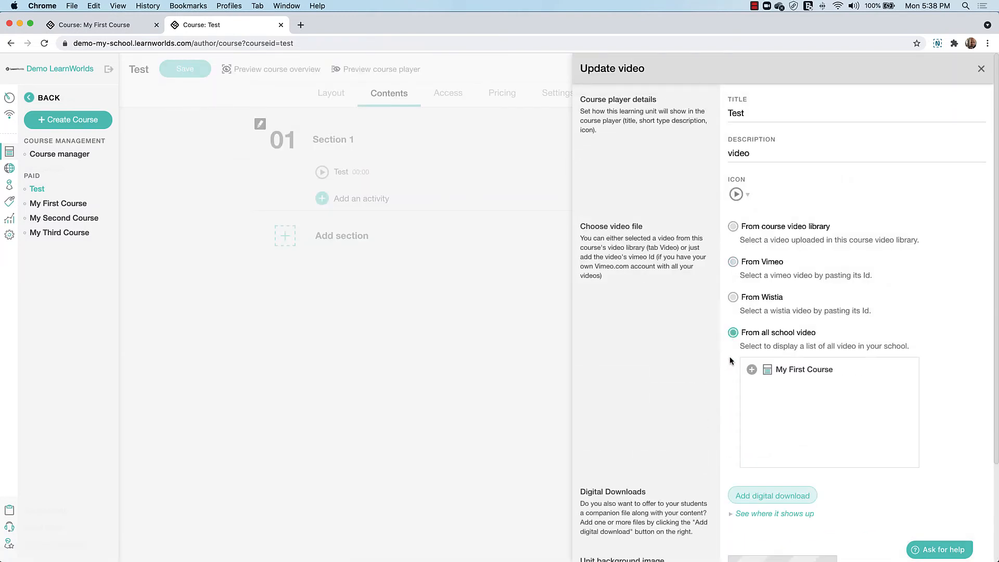
click(752, 370)
scroll(812, 411, down, 3)
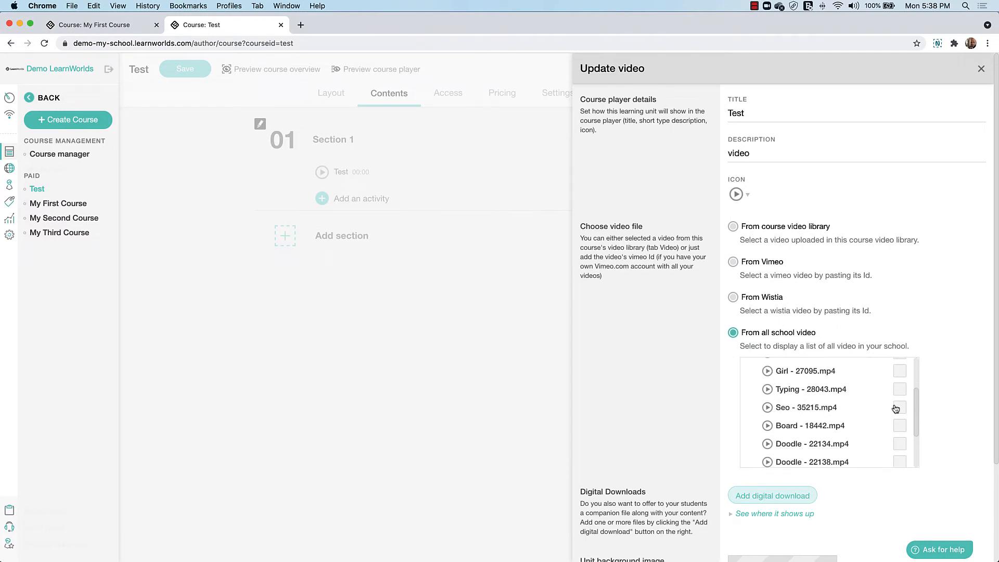
scroll(832, 416, down, 3)
scroll(755, 442, down, 3)
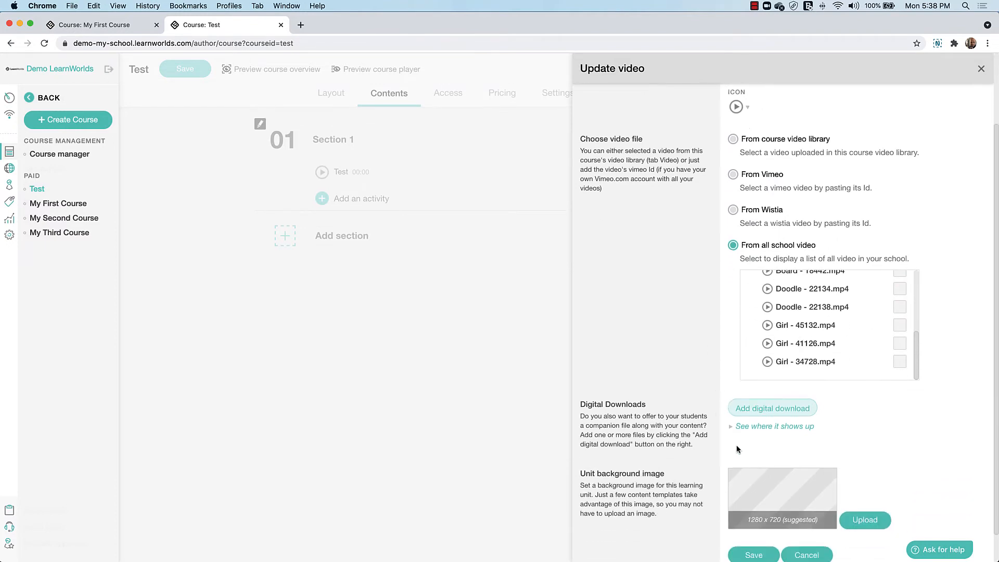
click(761, 521)
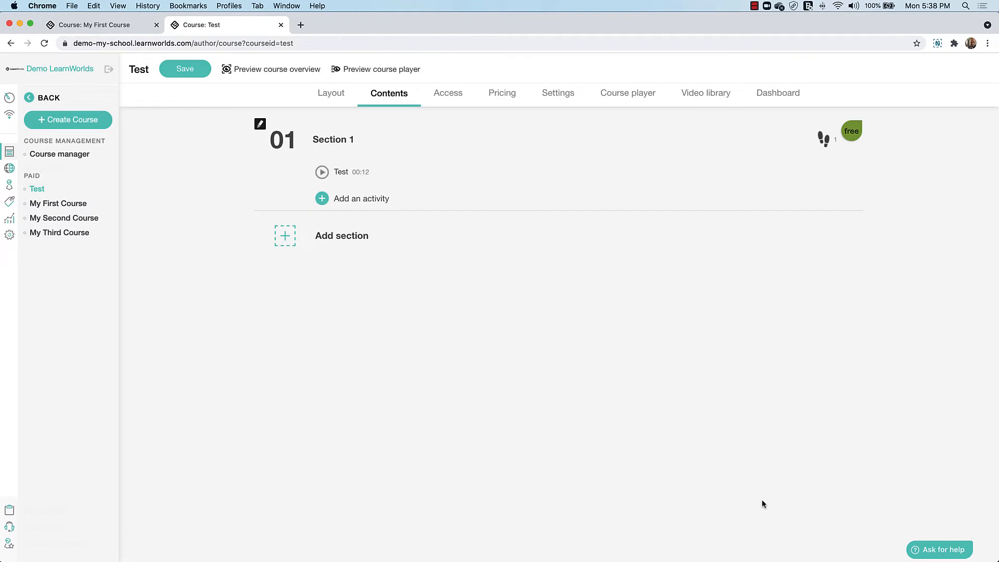
click(184, 71)
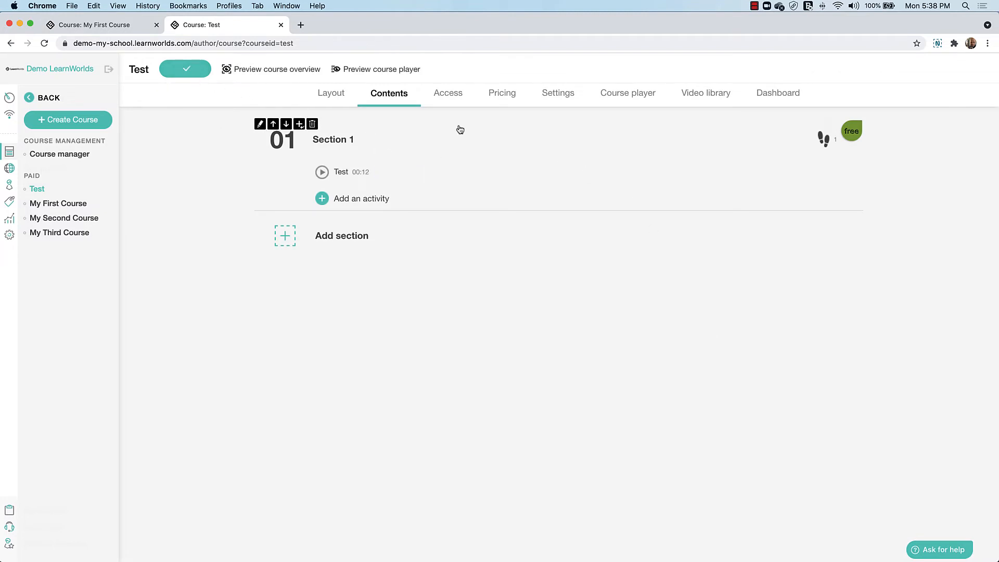
- Preview the Test course in the course player and examine its collapsible navigation panel, Section 1 and the learners list
click(370, 71)
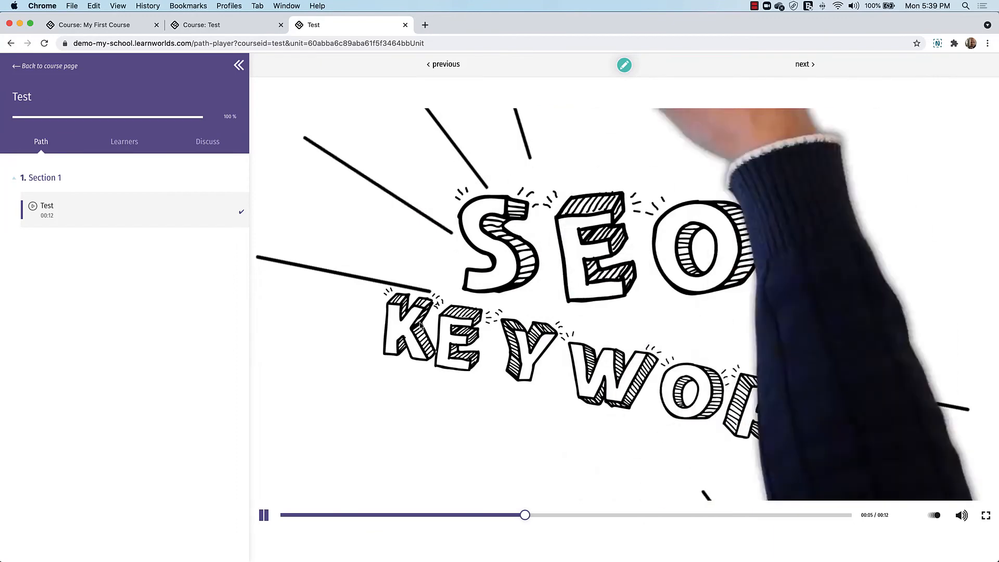
click(239, 65)
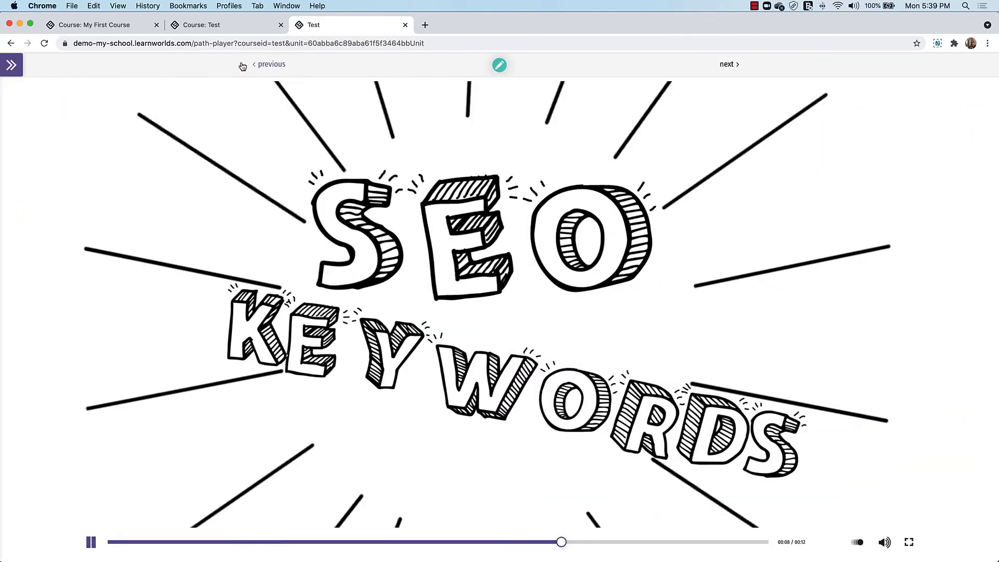
click(12, 66)
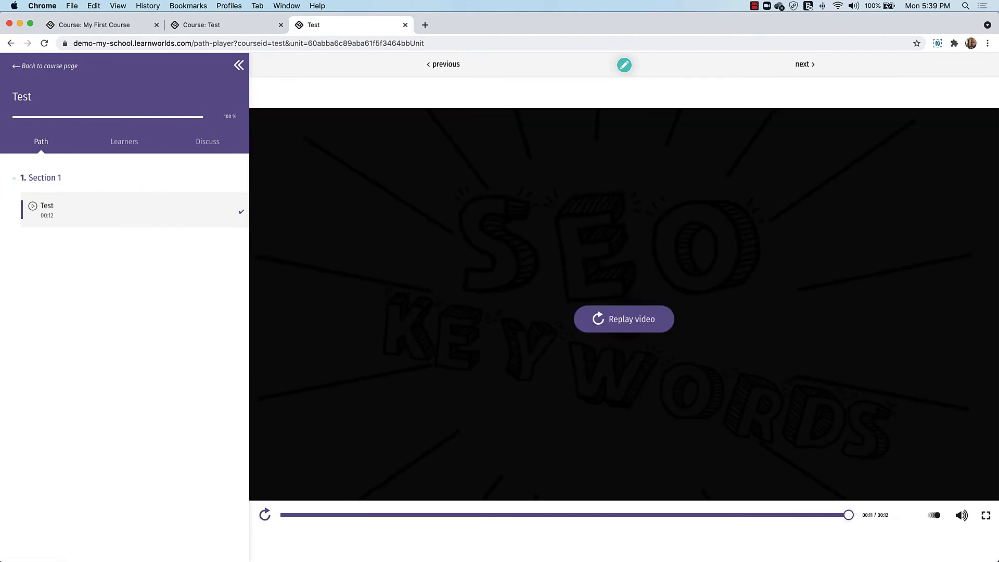
click(14, 179)
click(15, 182)
click(123, 143)
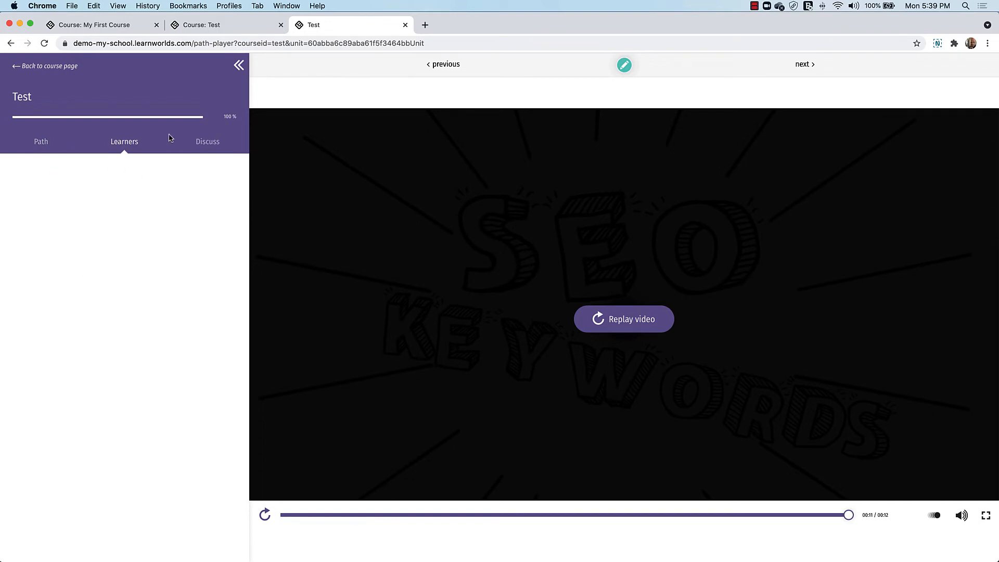
- Post "That video was cool" in the course discussion and close the player preview
click(201, 143)
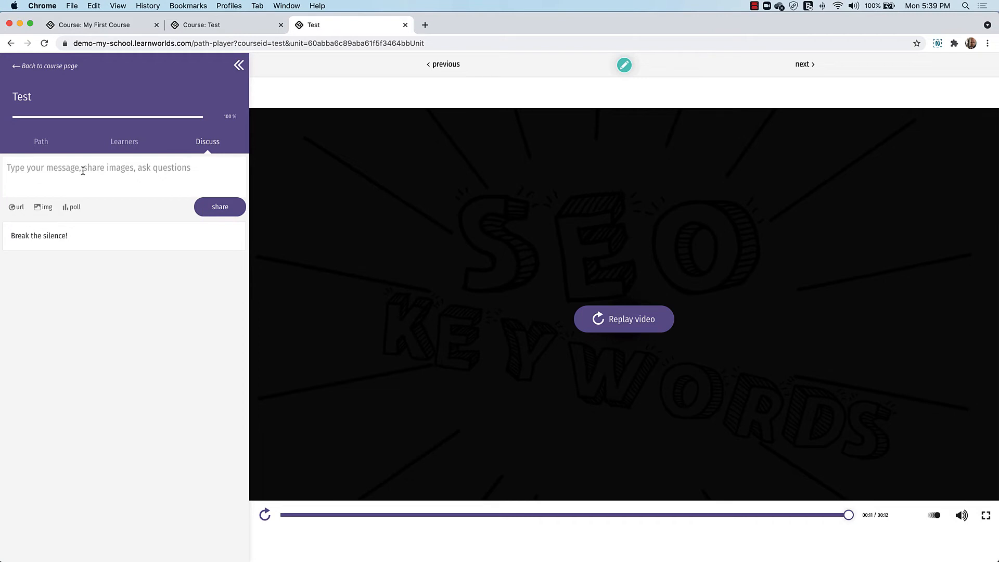
click(83, 171)
text(That video was cool)
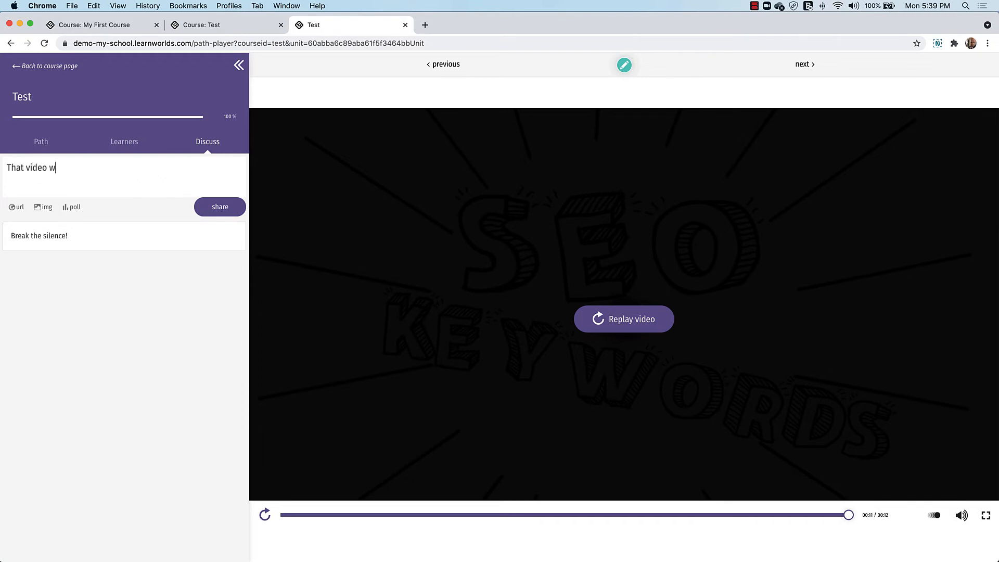
click(220, 207)
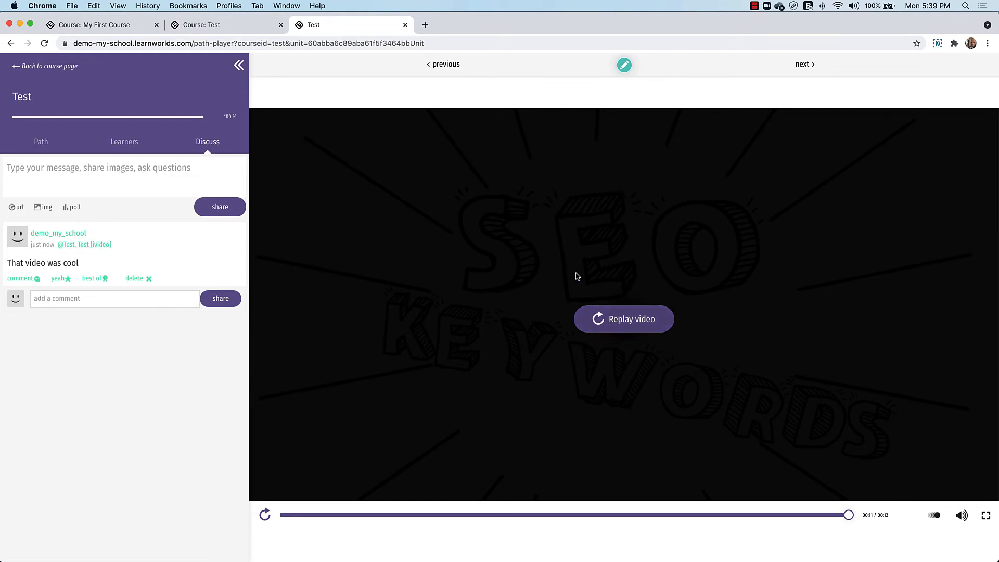
click(406, 25)
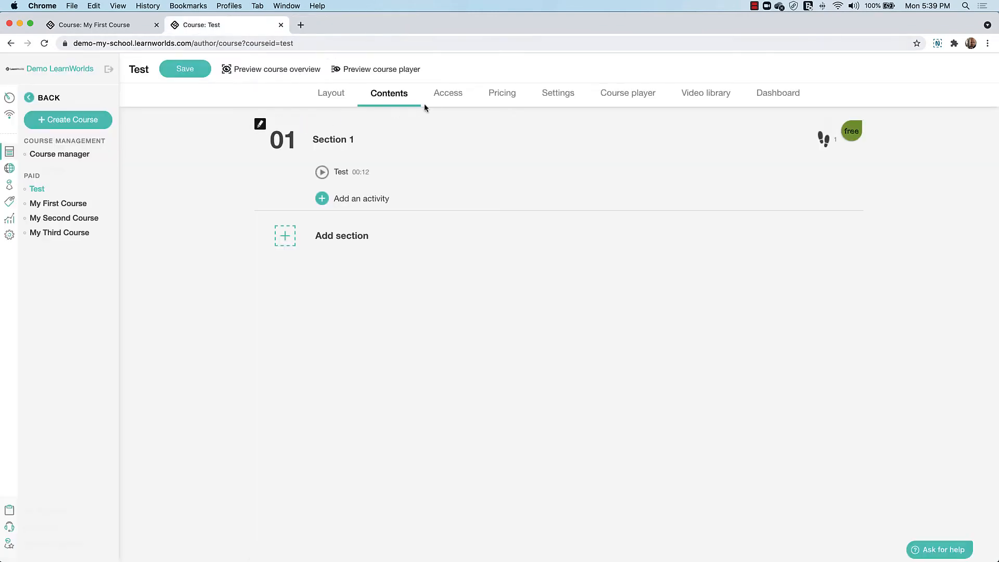
- Review the Test course's access options, from drip feed to after-purchase navigation, and its pricing options
click(444, 99)
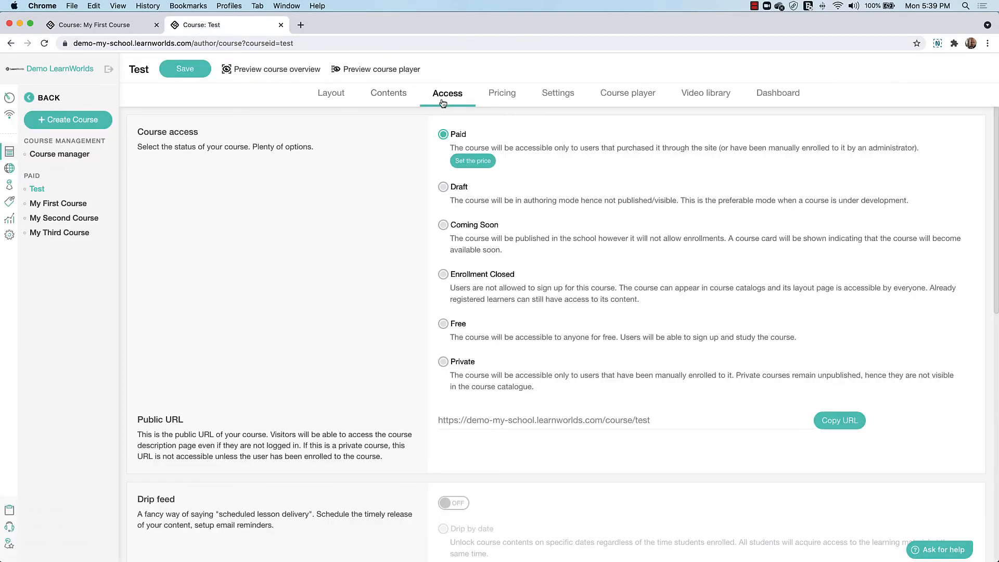
scroll(588, 234, down, 5)
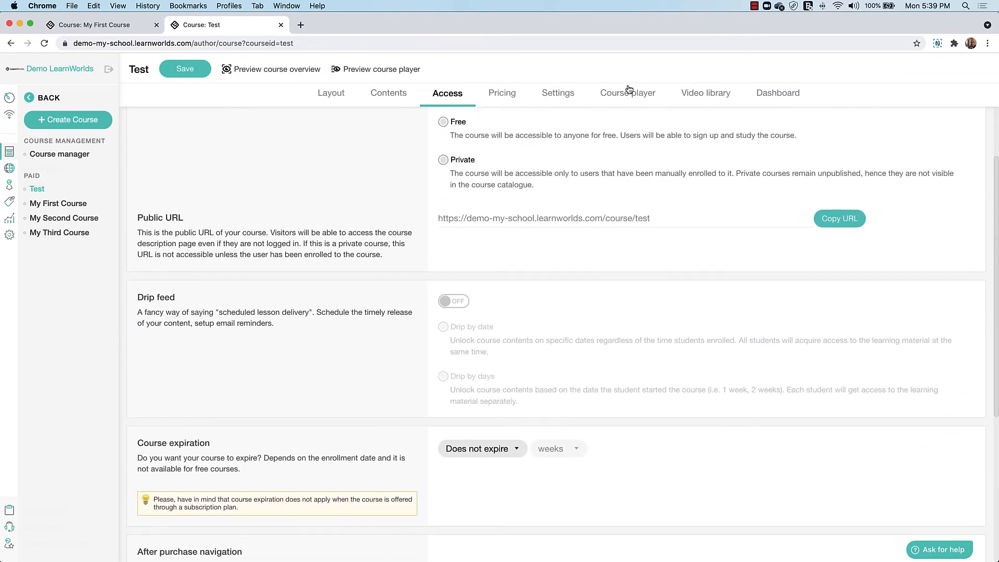
scroll(487, 268, down, 3)
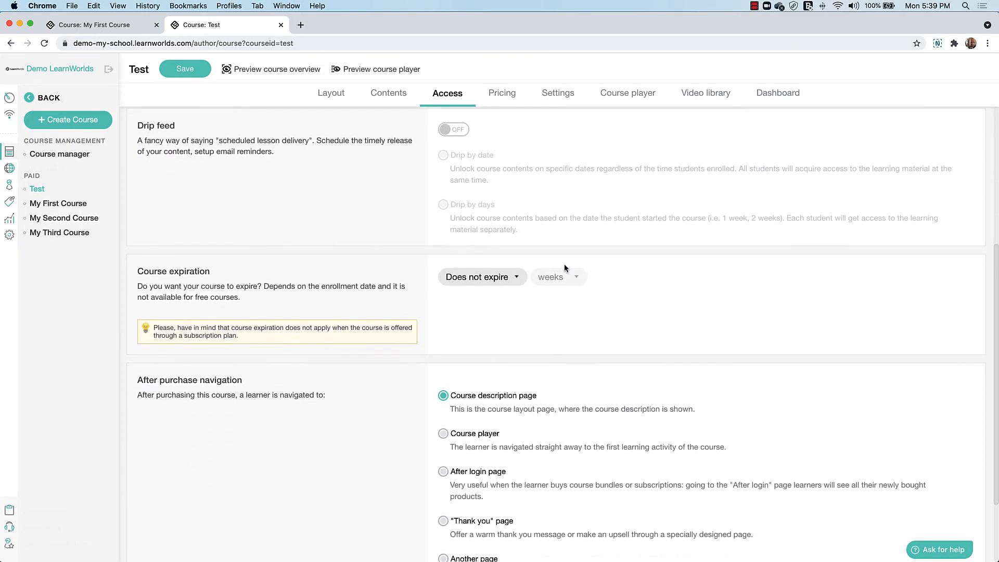
click(499, 93)
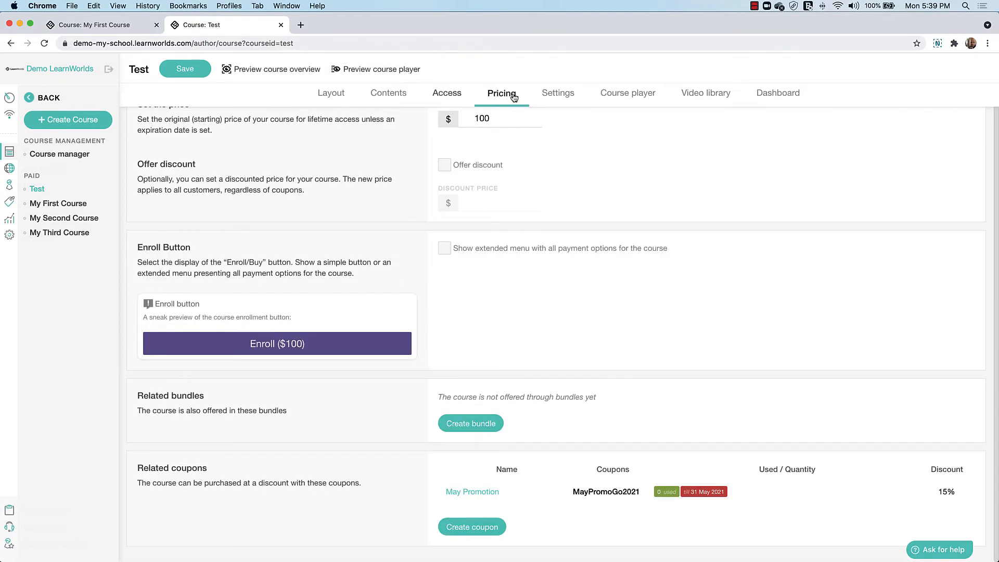
- Review the Test course's card settings and its course player skins, display, navigation and completion options
click(557, 93)
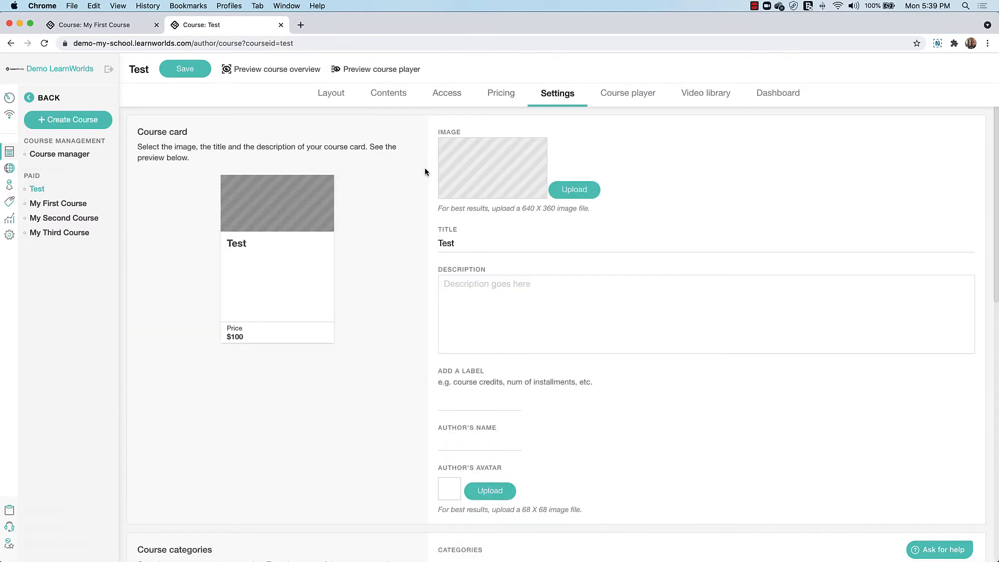
click(623, 96)
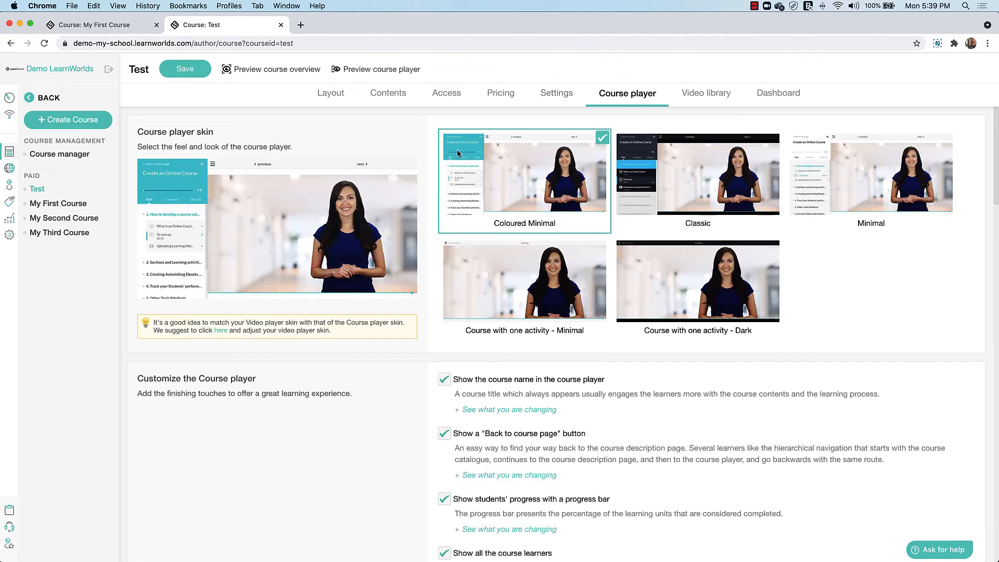
scroll(660, 276, down, 10)
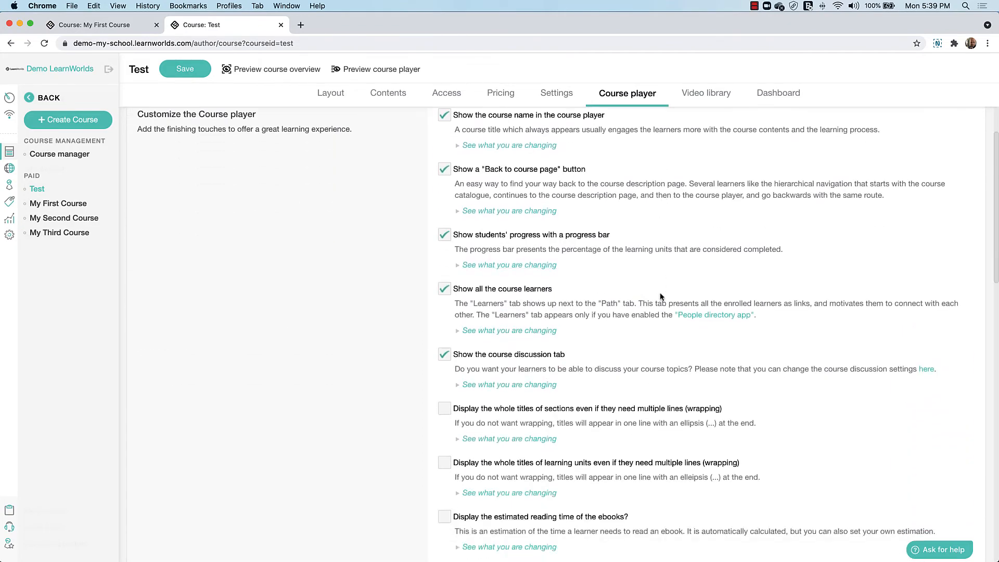
scroll(660, 276, down, 6)
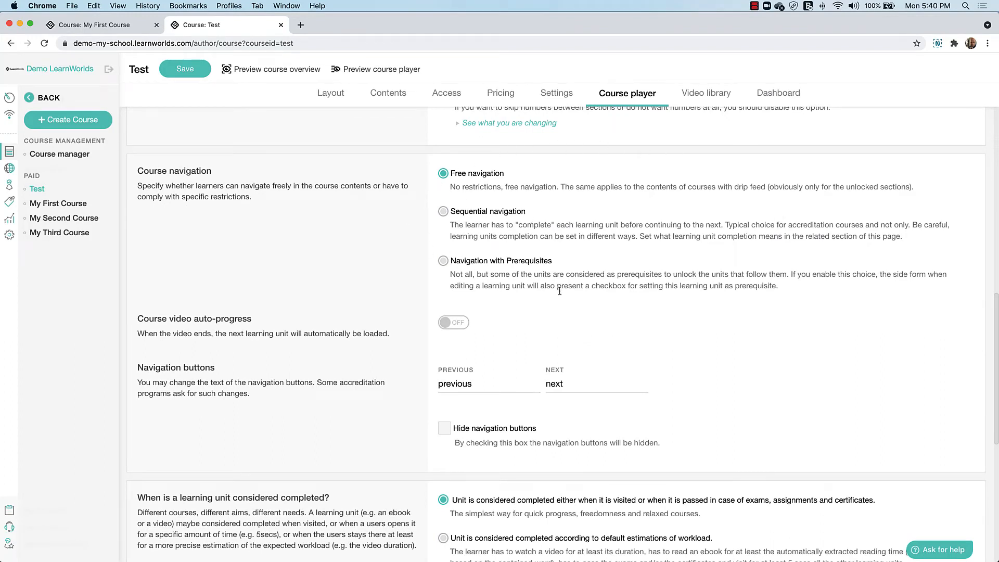
scroll(558, 290, down, 5)
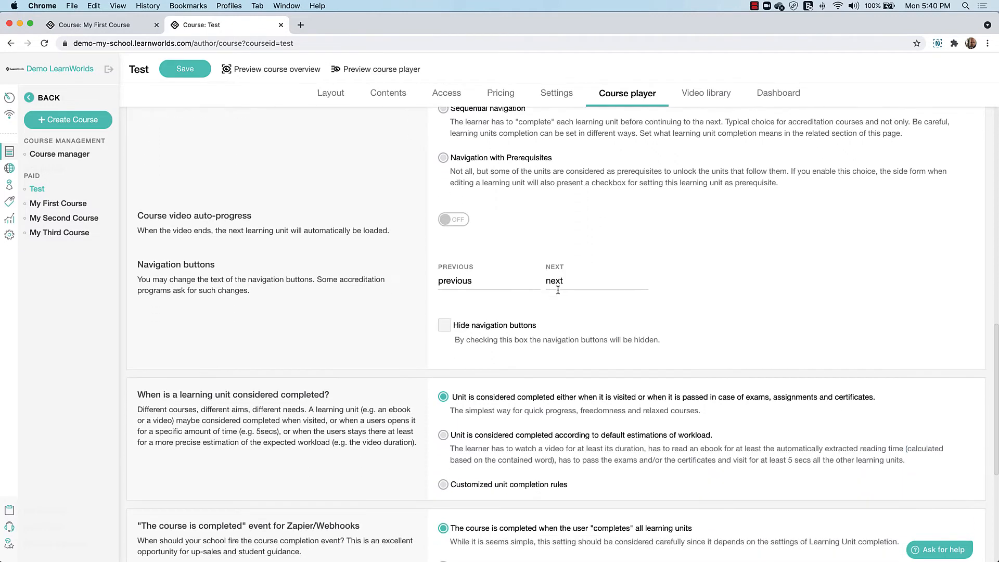
scroll(585, 195, up, 4)
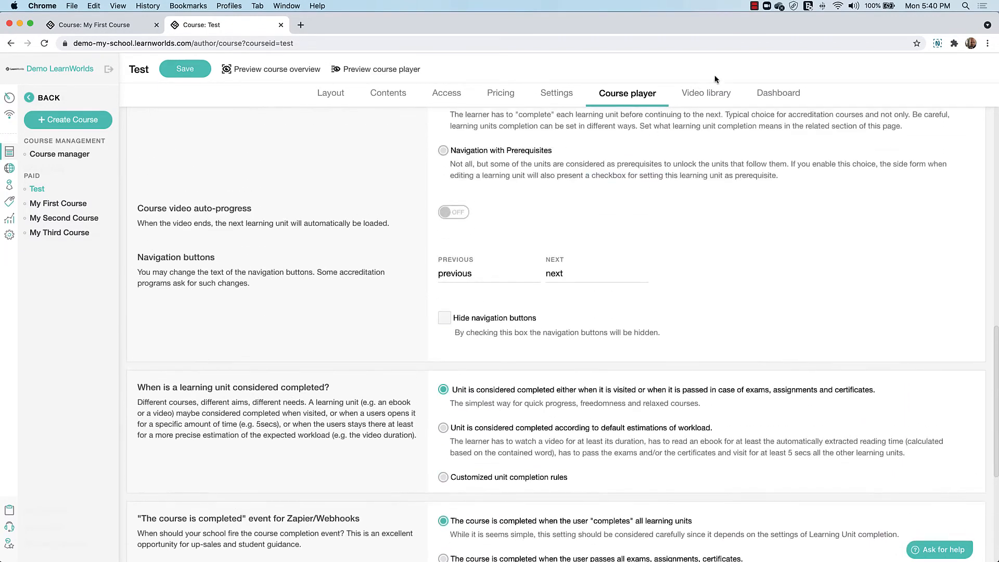
- Check the Test course's video library and its dashboard
click(710, 94)
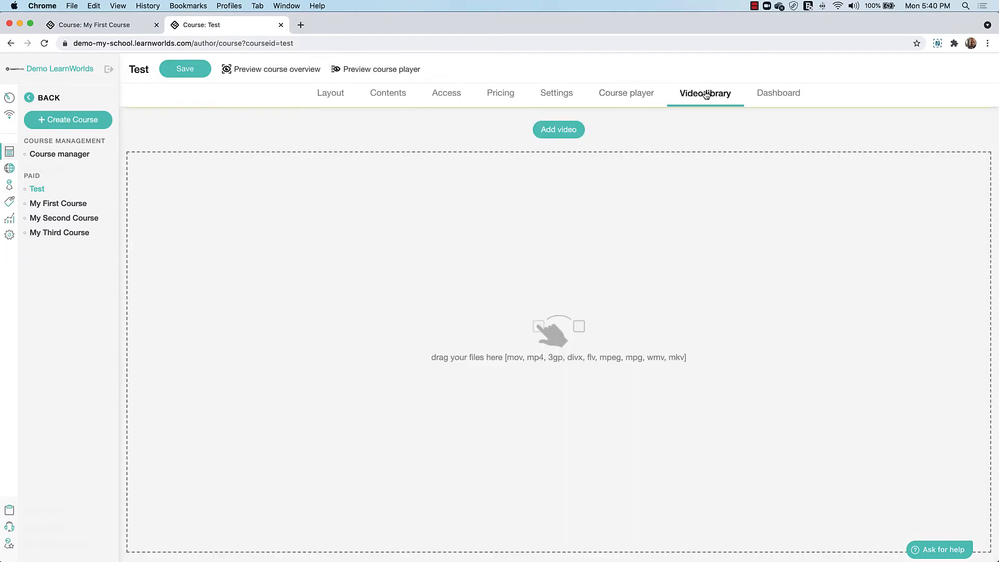
click(778, 94)
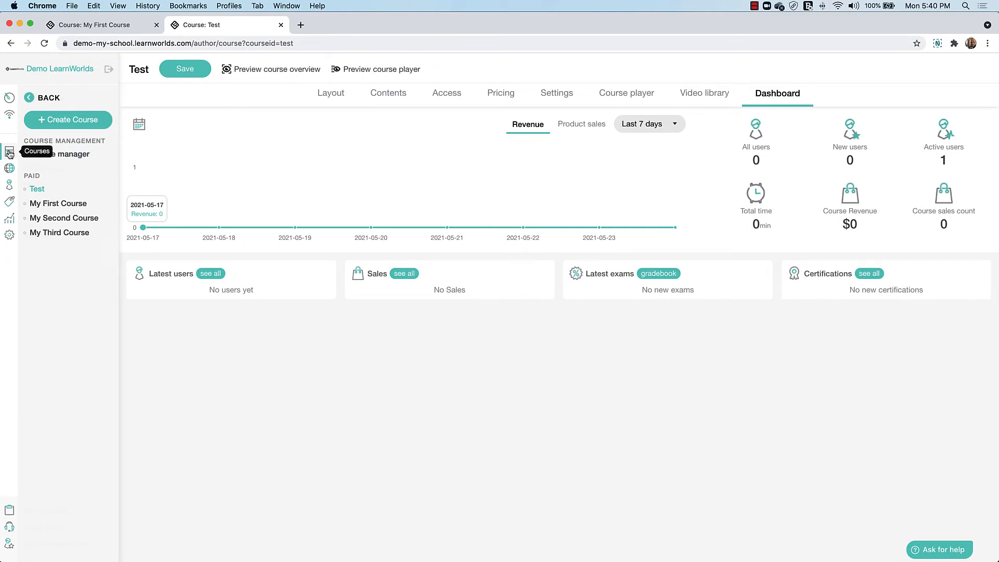
- Look over the school site's sign in/up form designs and its logo and favicon settings
click(10, 169)
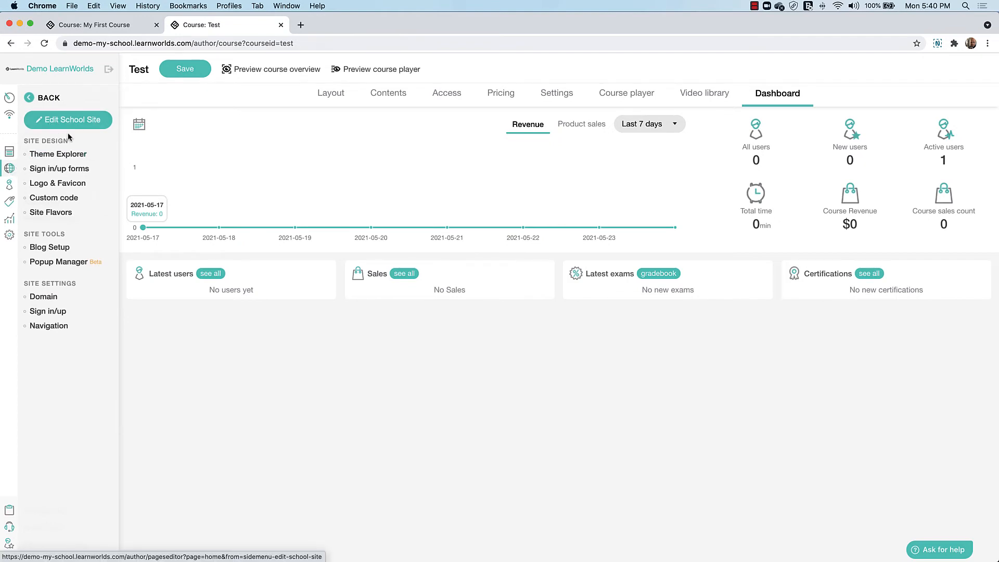
click(49, 173)
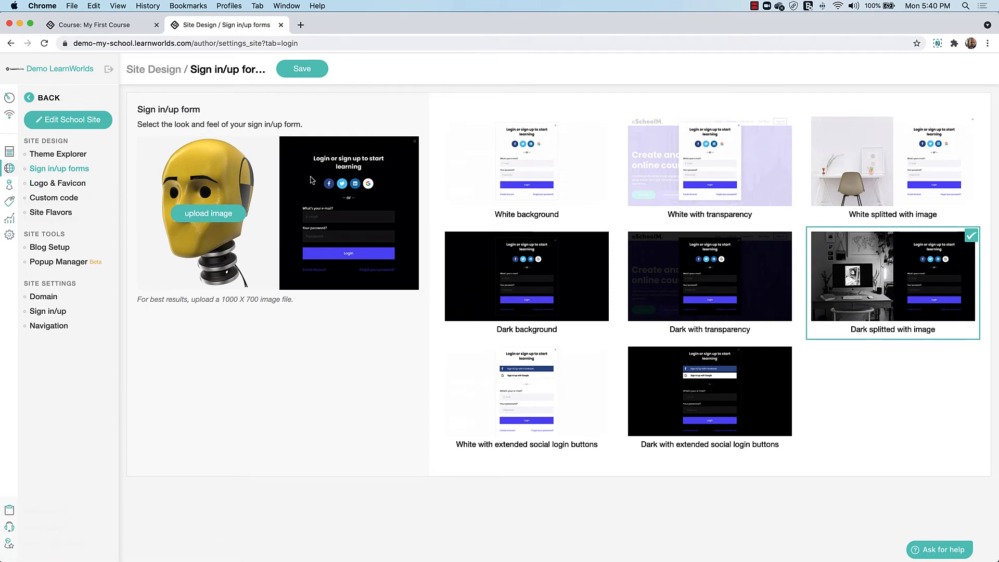
click(85, 184)
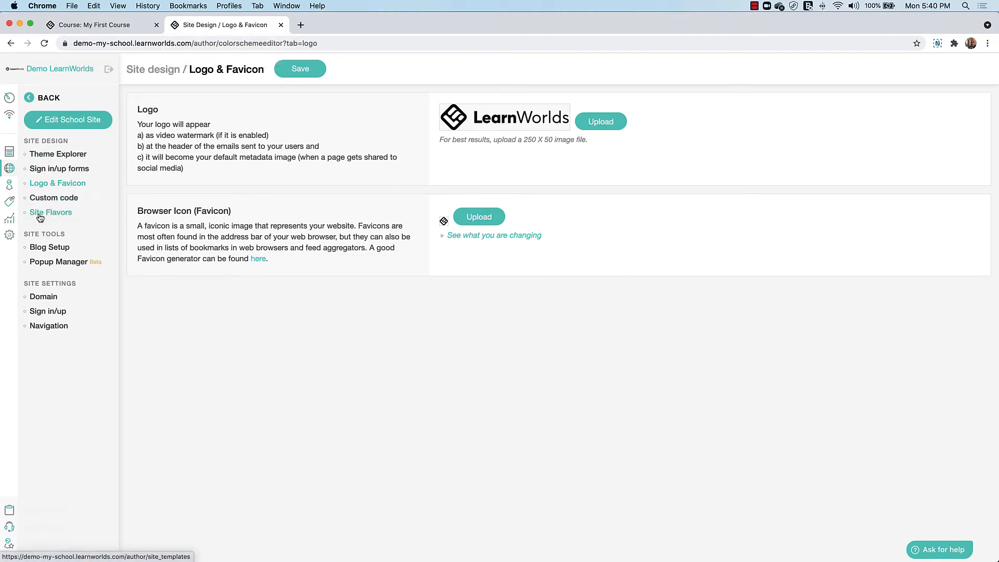
- View the custom code editor's site and page code sections, and return to the site design options
click(48, 201)
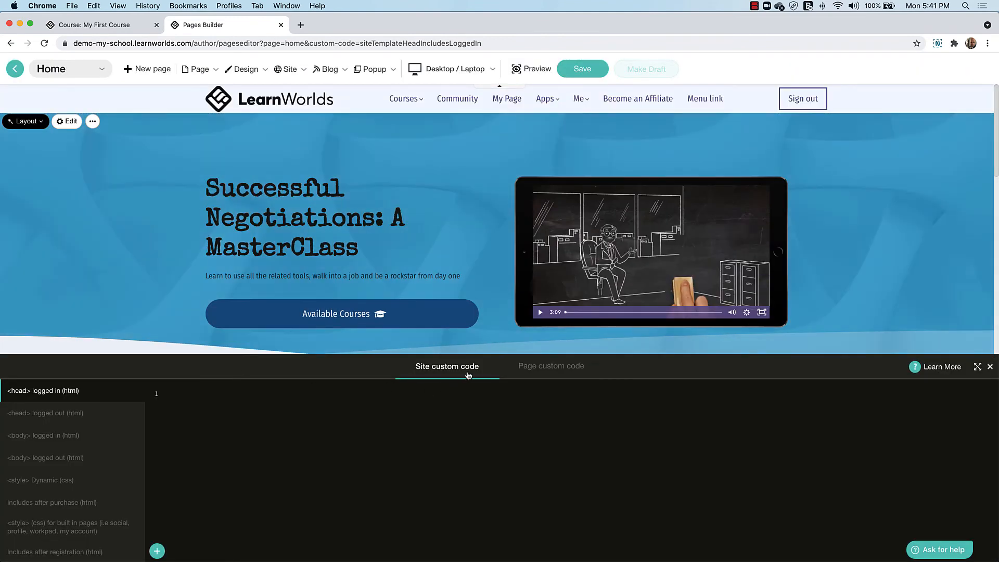
click(561, 370)
click(446, 370)
click(21, 78)
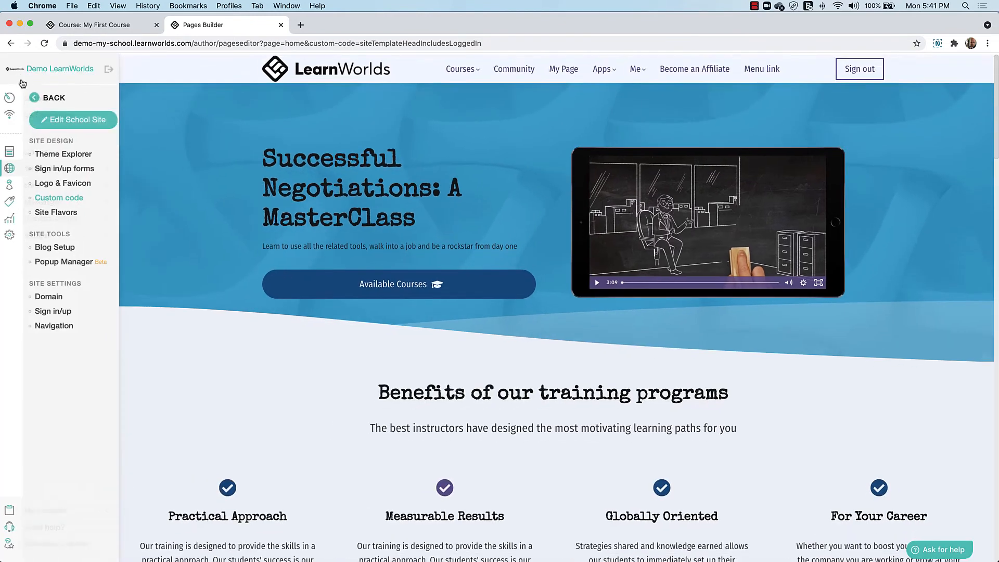
- Switch off the school's blog in the site's blog setup
click(49, 250)
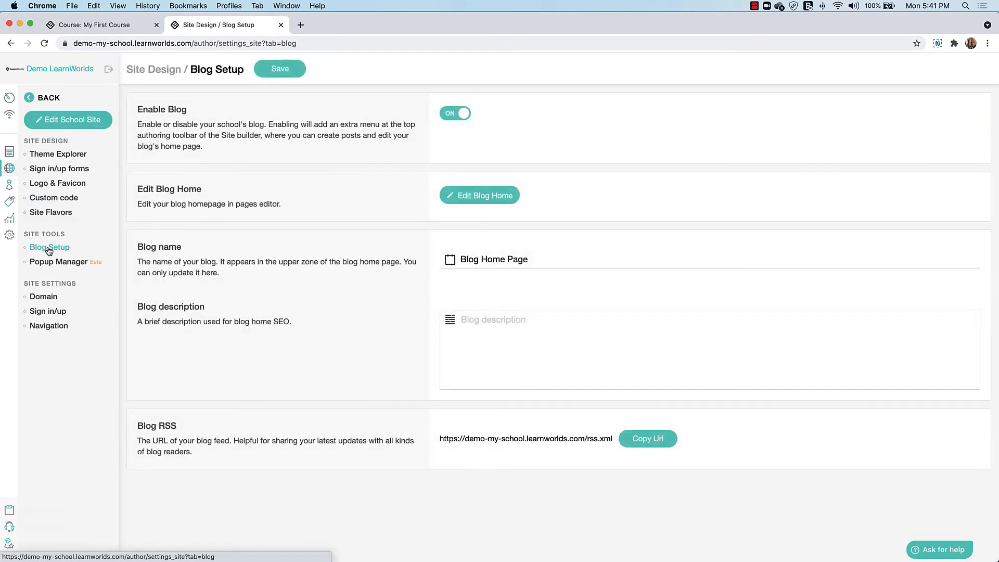
click(453, 121)
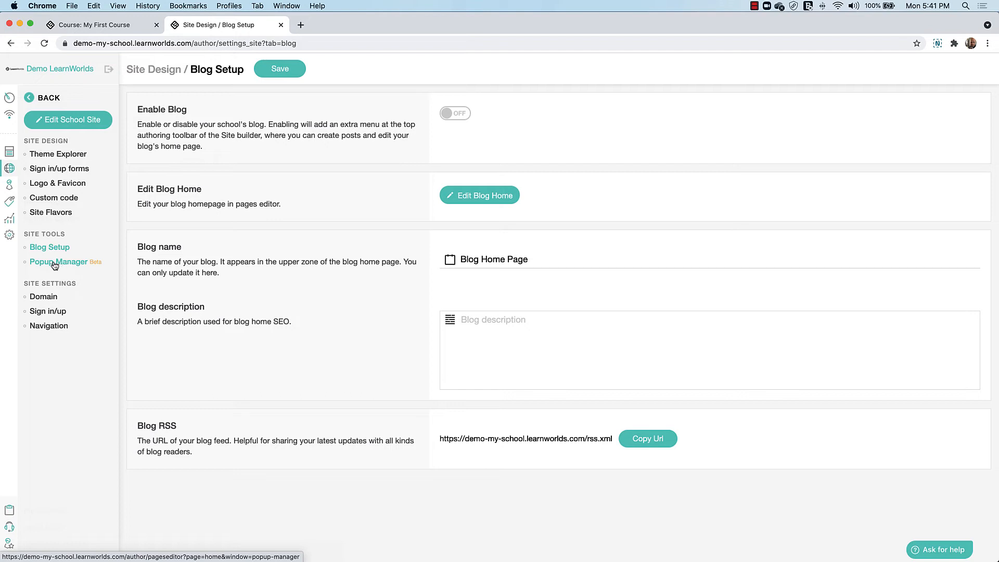
- Open the site's sign in/up settings at the social media sign-up options
click(42, 315)
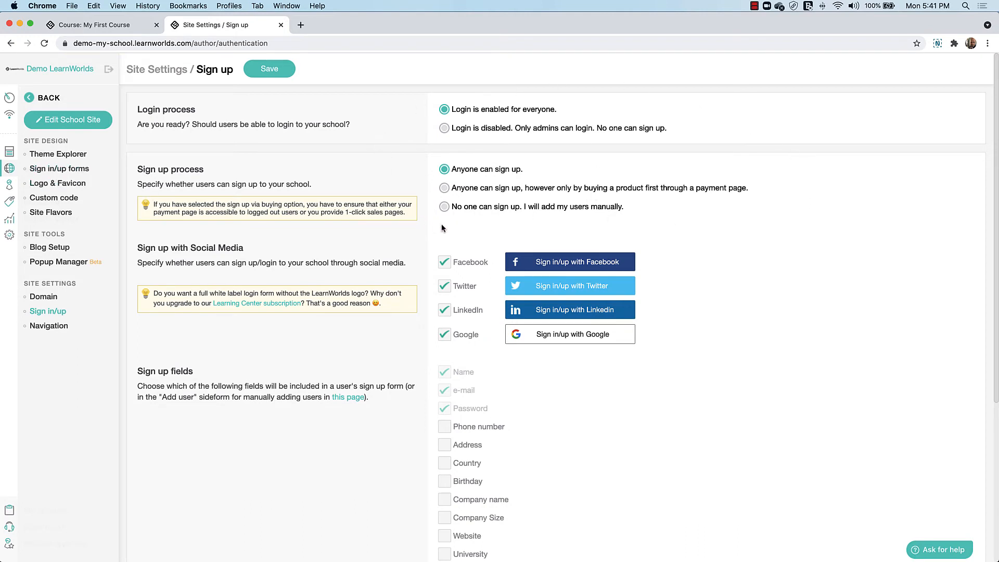
scroll(449, 261, down, 1)
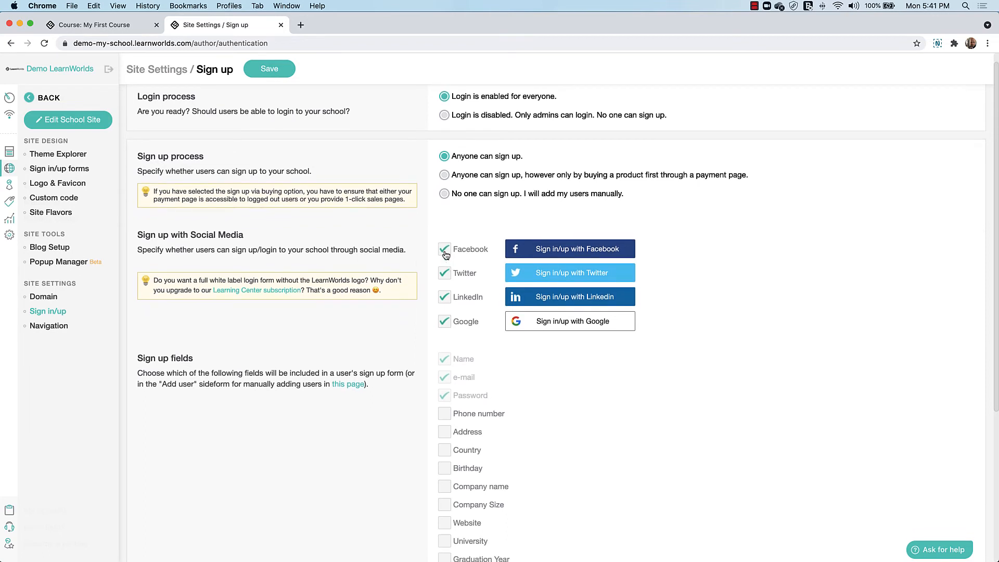
- Turn Facebook and Twitter sign-up off and back on
click(445, 249)
click(445, 272)
click(444, 250)
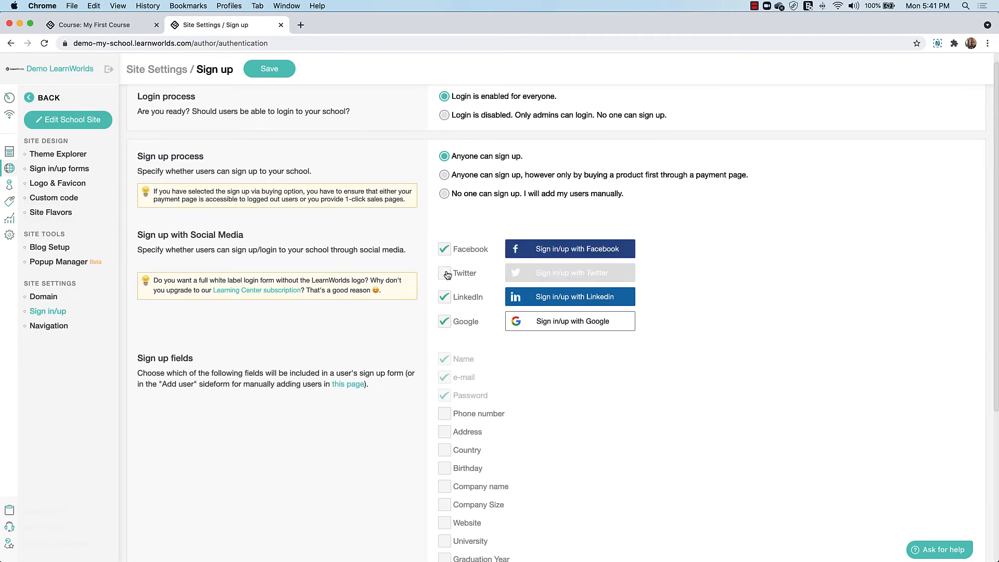
click(444, 273)
- Include the phone number among the sign-up fields and make it required
scroll(435, 269, down, 5)
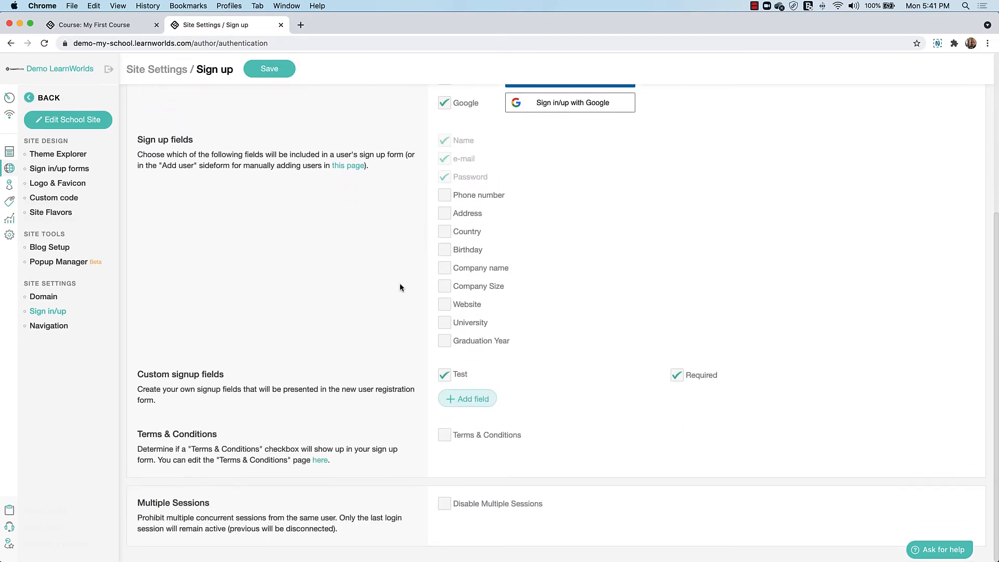
click(446, 195)
click(678, 194)
- Start a custom signup field marked active and required, view its input types, and cancel it
click(458, 397)
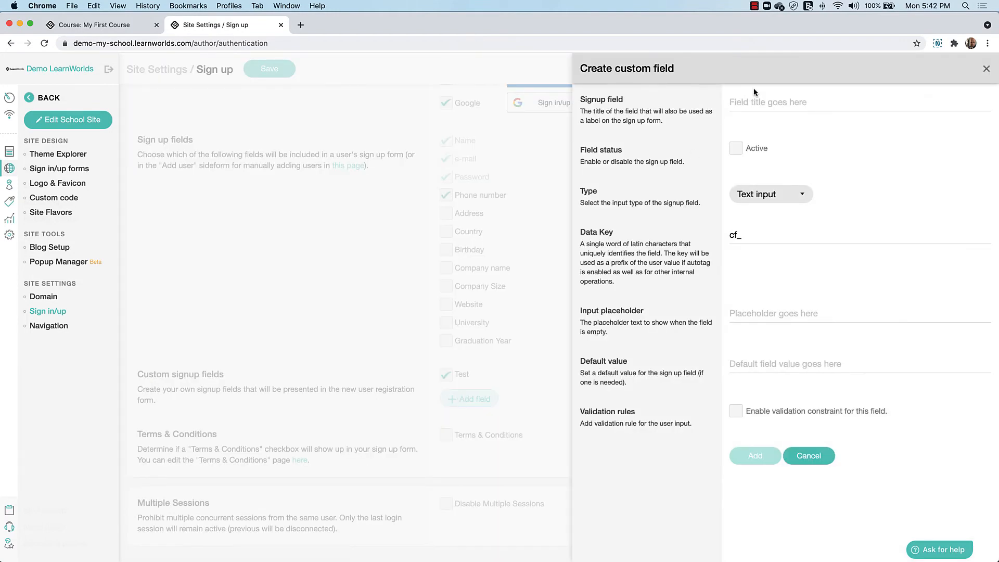
click(736, 149)
click(850, 148)
click(775, 195)
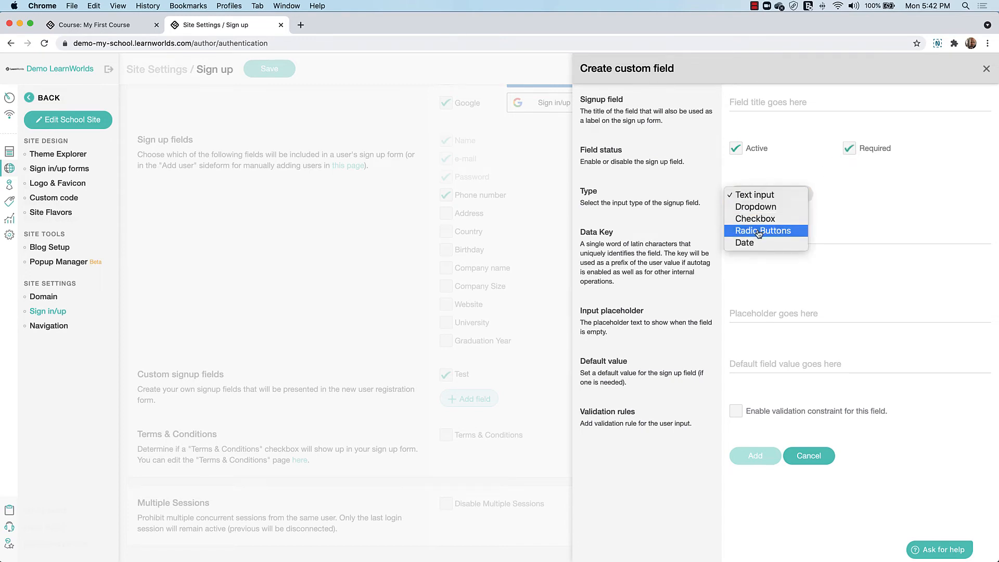
click(885, 214)
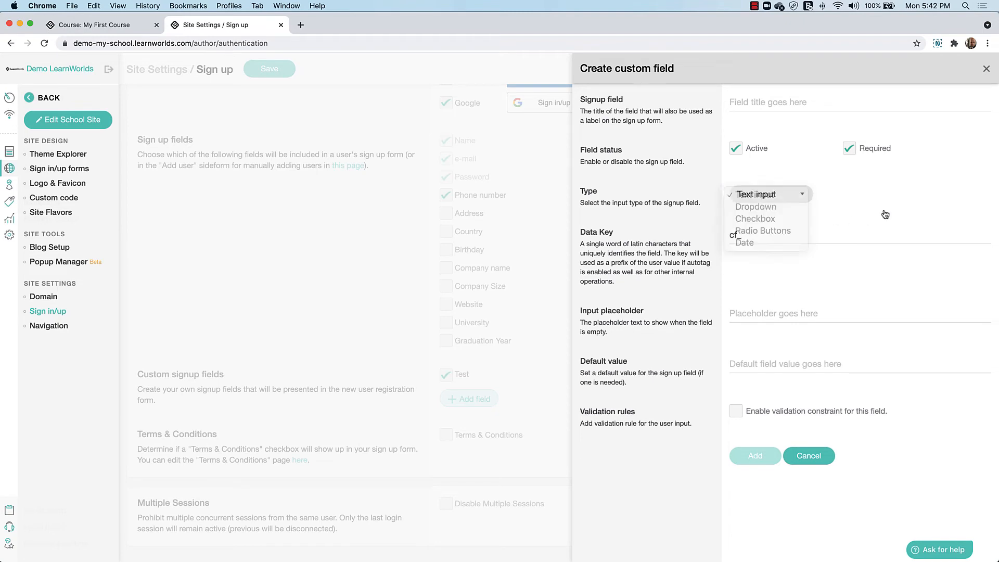
click(800, 457)
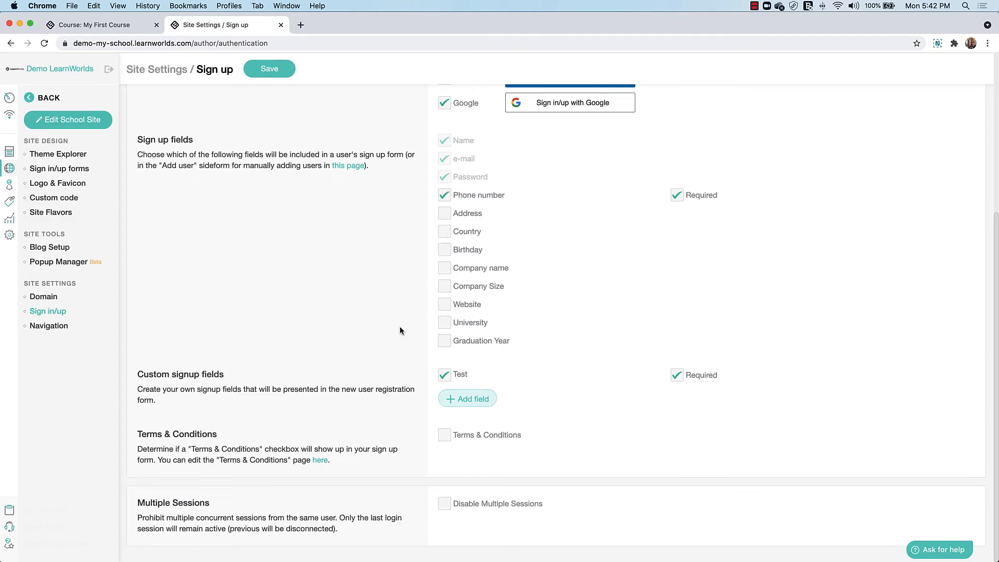
- Turn the Terms & Conditions checkbox for the sign-up form on and back off
click(446, 436)
click(446, 436)
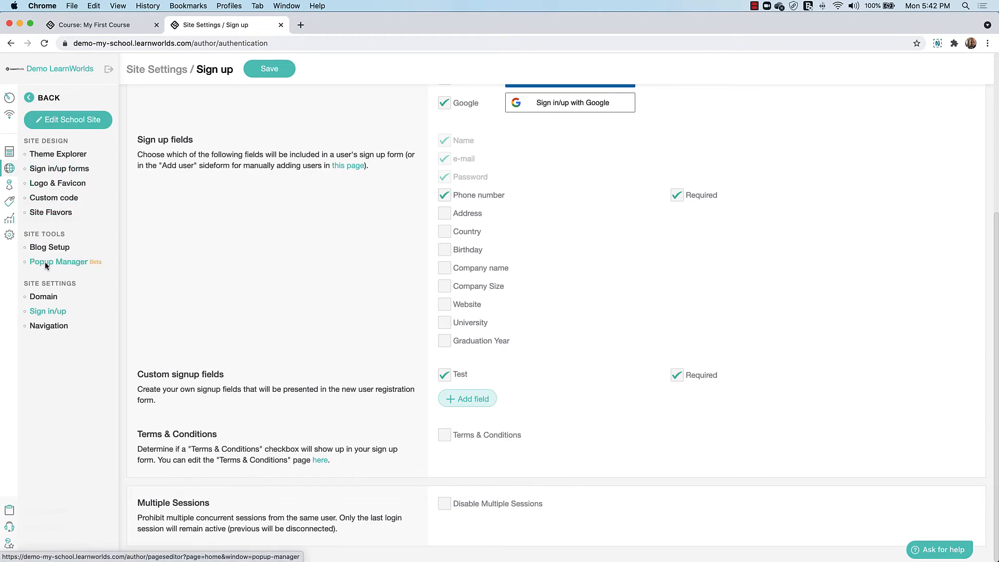
- Open the Theme Explorer and look through the home page preview as far as the Our courses section
click(53, 155)
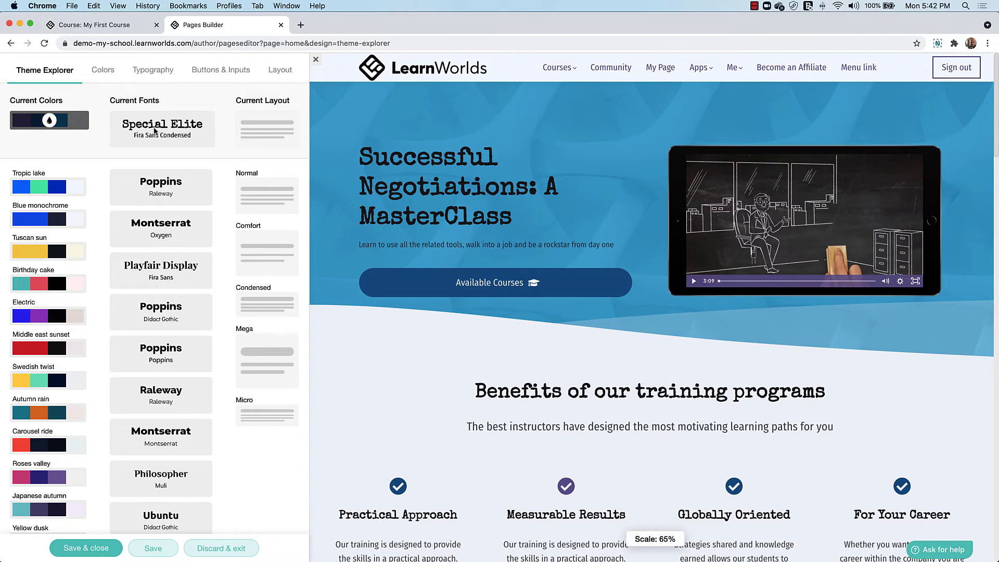
scroll(407, 173, down, 10)
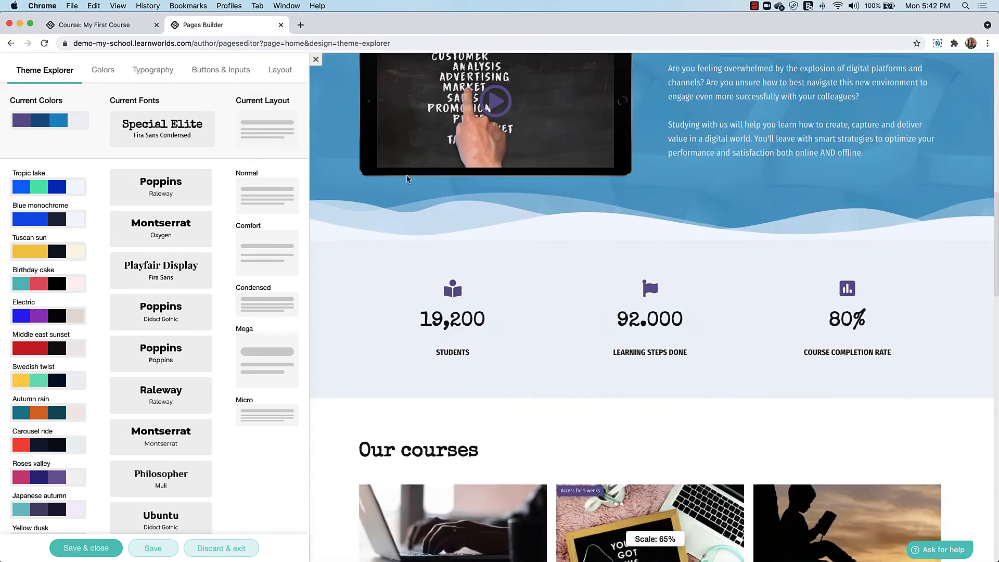
scroll(407, 179, down, 2)
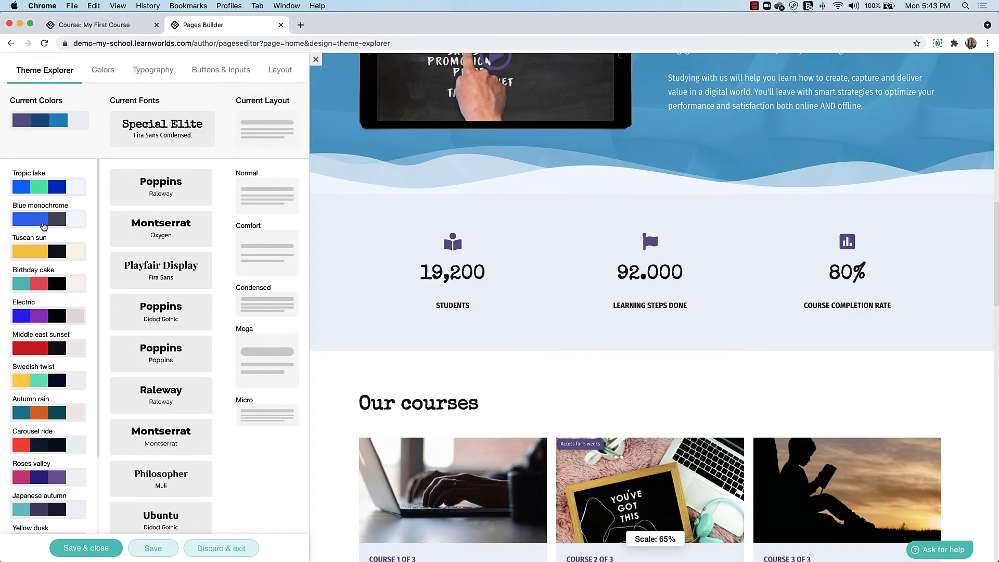
- Try the Blue monochrome, Birthday cake and Middle east sunset color palettes on the home page
click(44, 226)
scroll(405, 228, up, 10)
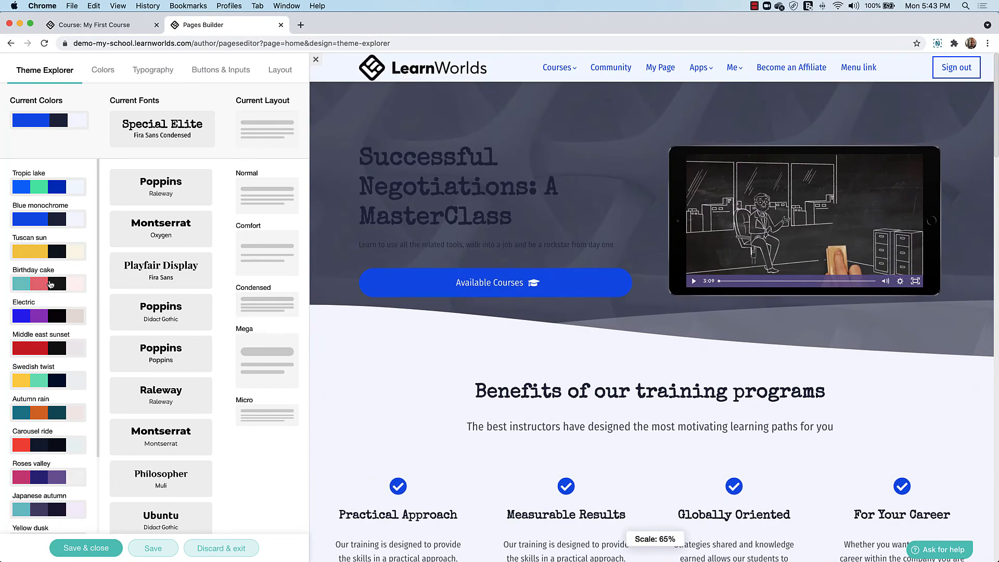
click(50, 284)
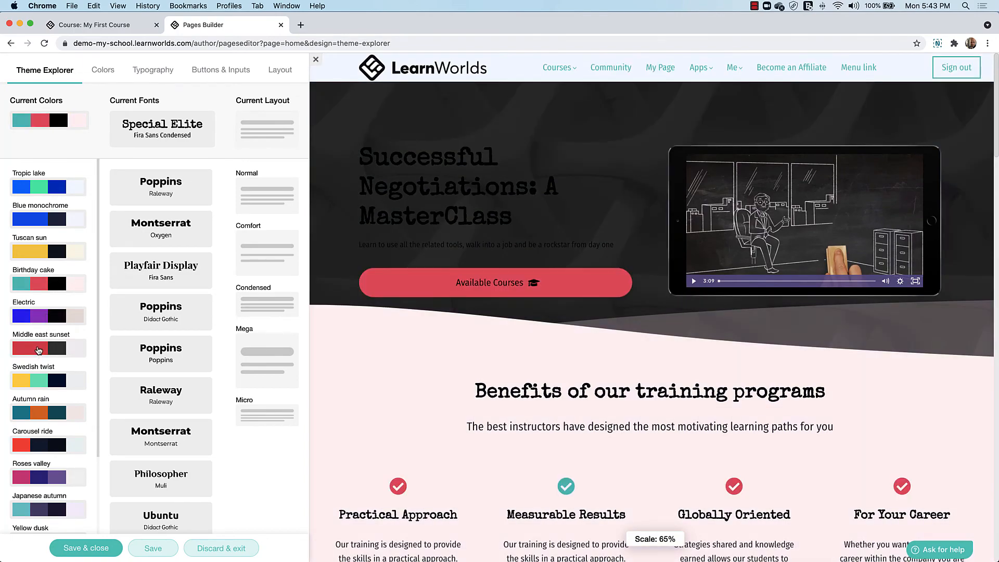
click(38, 349)
scroll(634, 346, down, 15)
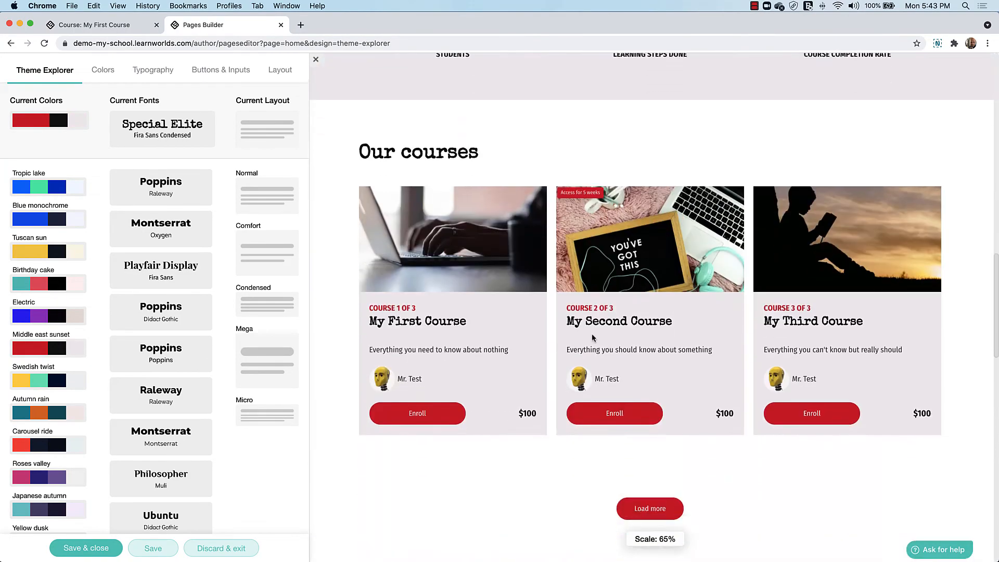
scroll(592, 339, up, 15)
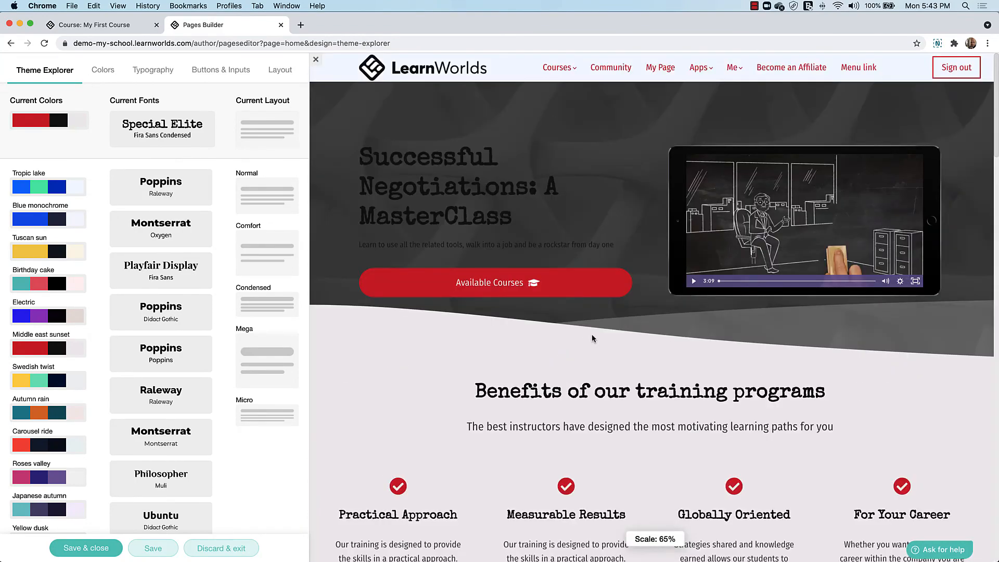
- Try the Poppins/Didact Gothic, Lobster/Arimo and Halant/Nunito Sans font pairs, and apply the Micro layout
click(165, 323)
scroll(164, 333, down, 4)
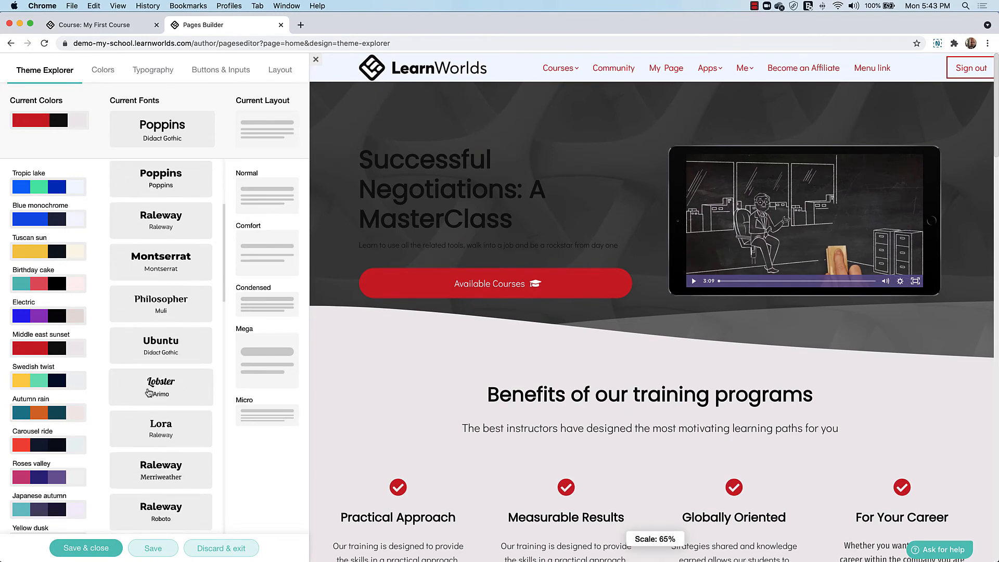
click(148, 392)
scroll(151, 416, down, 5)
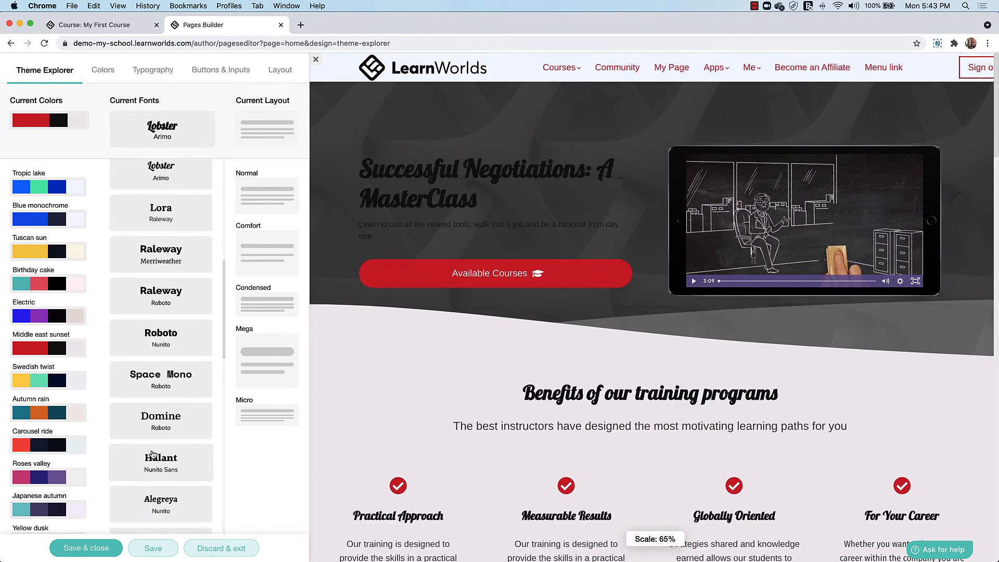
click(158, 428)
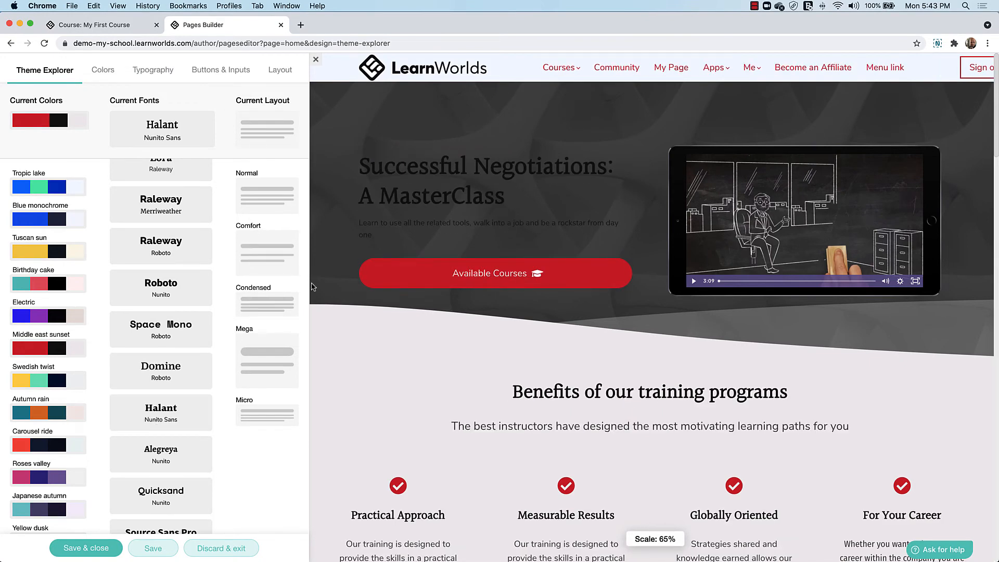
click(266, 410)
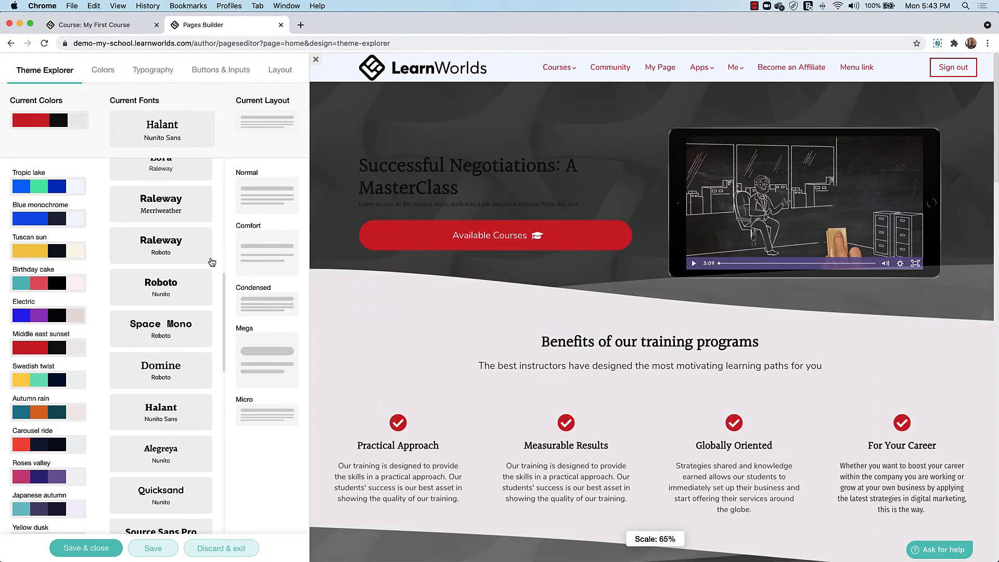
- Change the theme's Accent 1 brand color to the blue #49449E
click(101, 71)
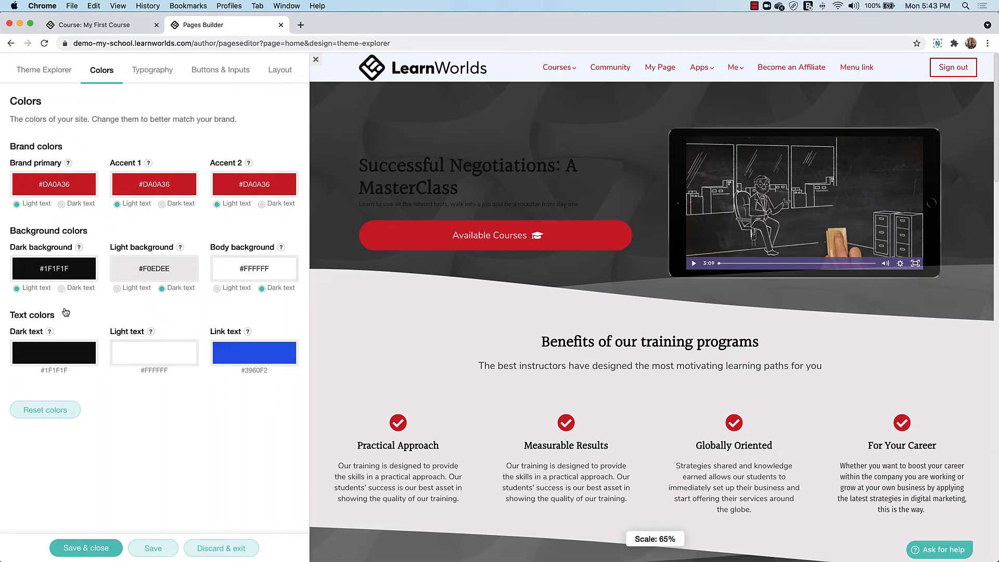
click(139, 181)
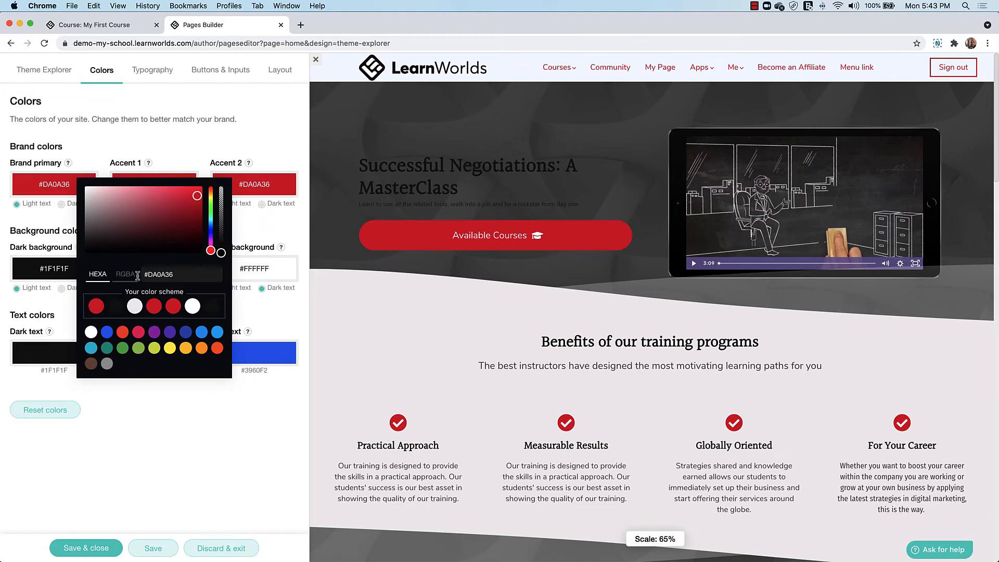
drag(196, 196, 152, 212)
drag(208, 250, 210, 231)
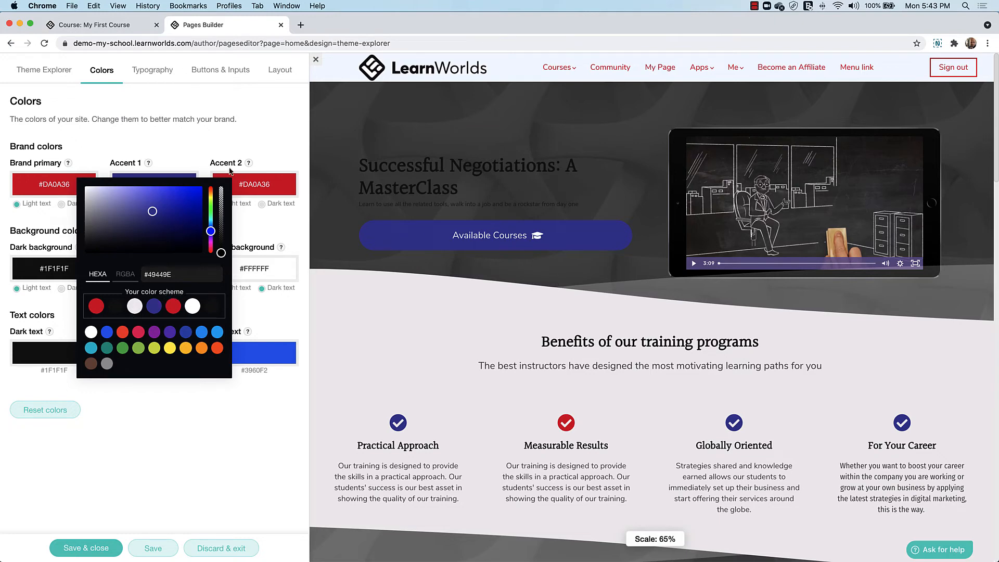
click(260, 134)
- View the typography settings, and exit the theme editor discarding all theme changes
click(142, 71)
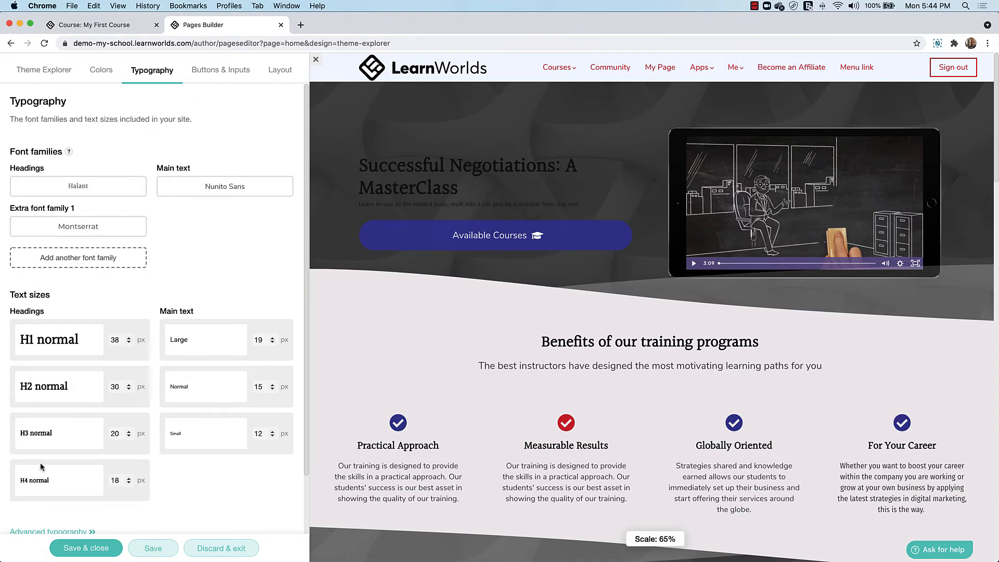
click(315, 60)
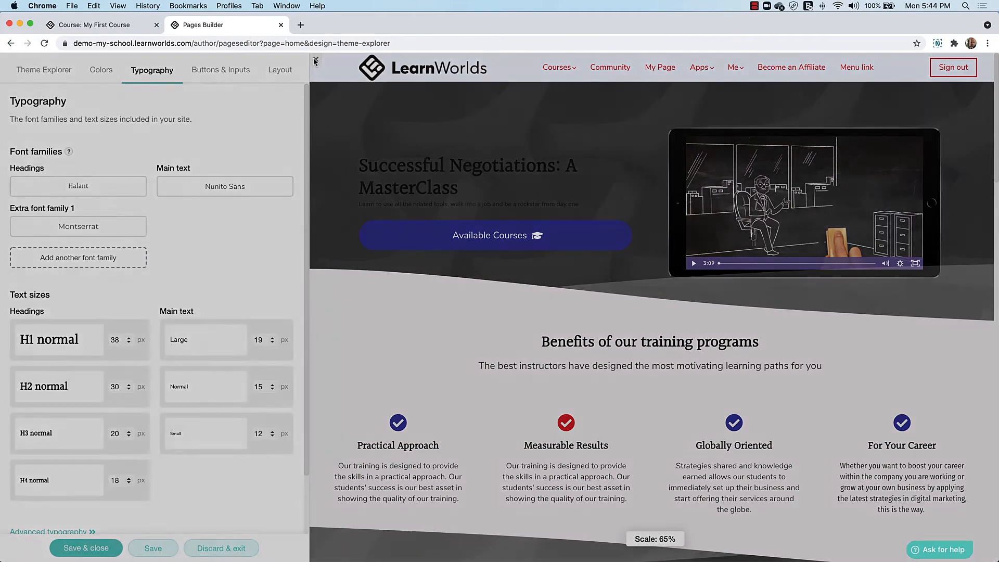
click(521, 334)
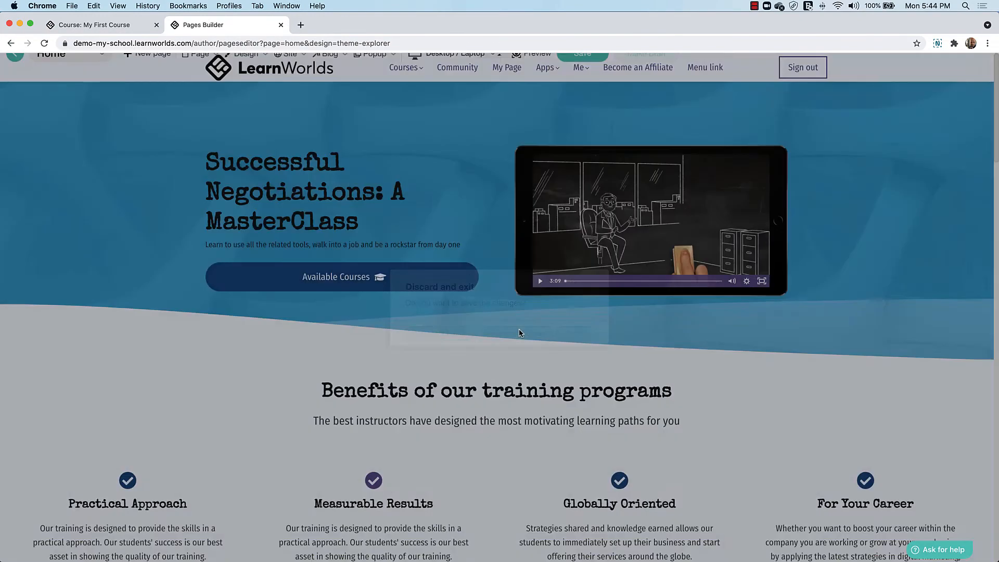
- Select the hero heading "Successful Negotiations: A MasterClass" and view its font family and text type options
click(287, 200)
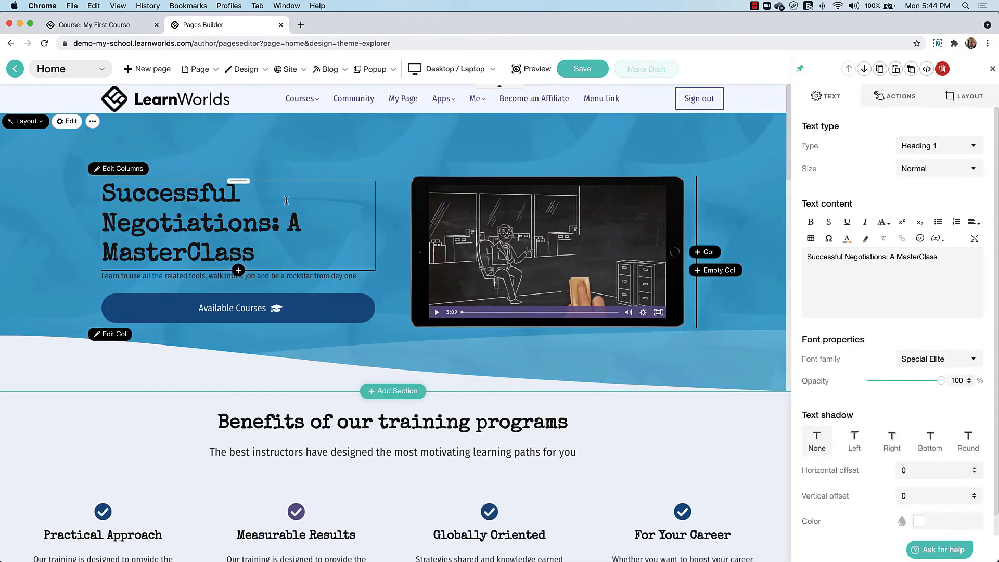
click(932, 361)
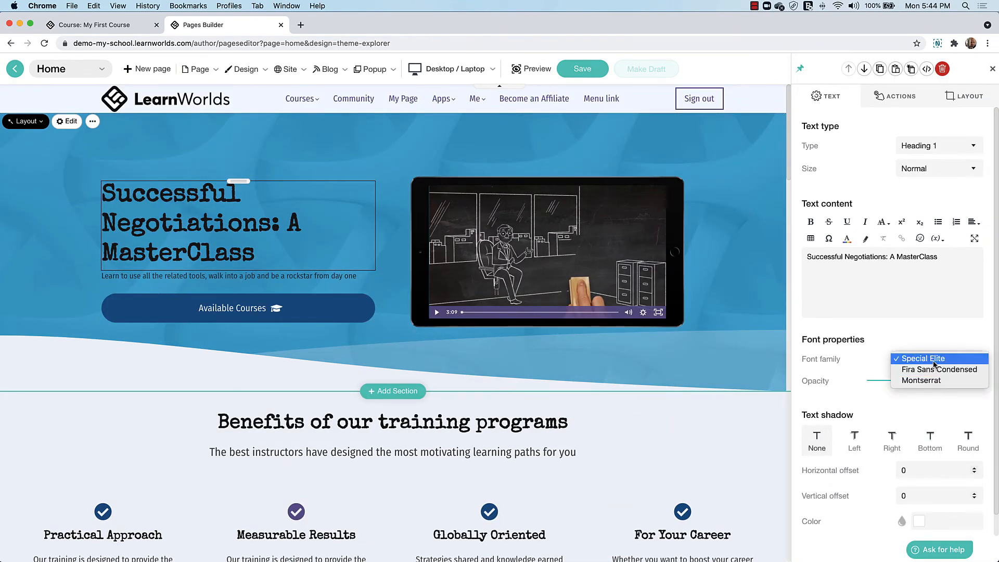
click(929, 147)
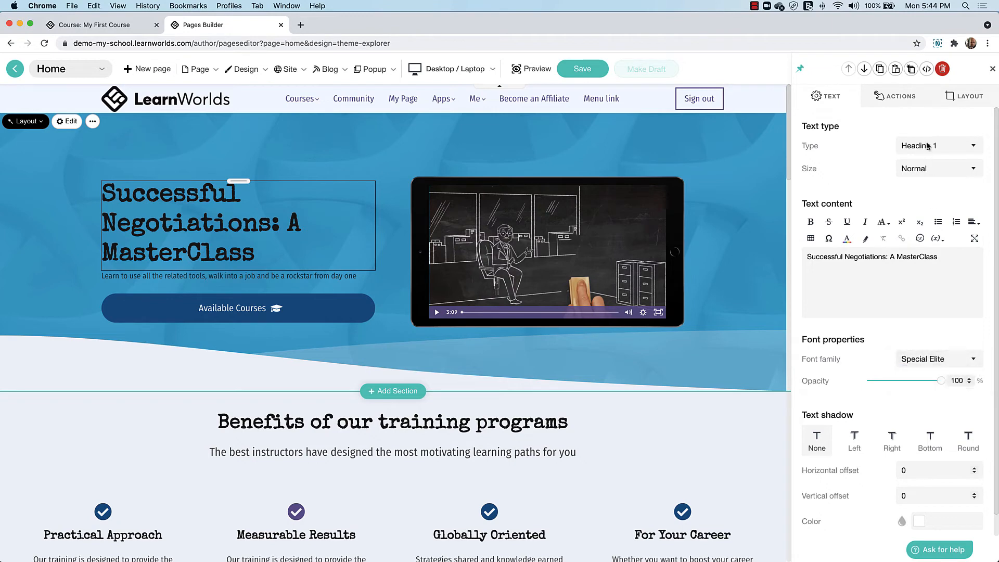
click(928, 147)
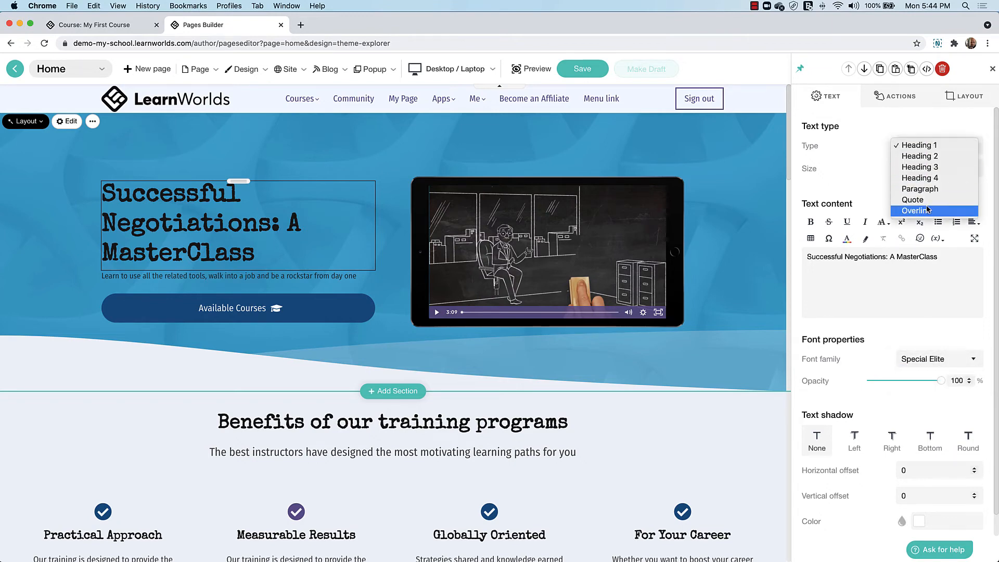
click(865, 156)
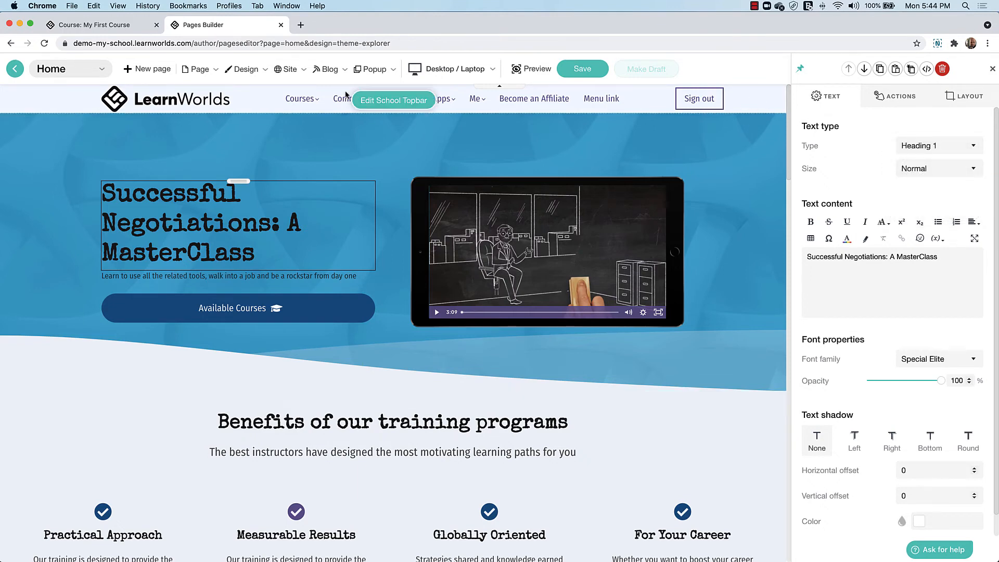
- Reopen the Theme Explorer and show the site's typography settings
mouse_move(246, 69)
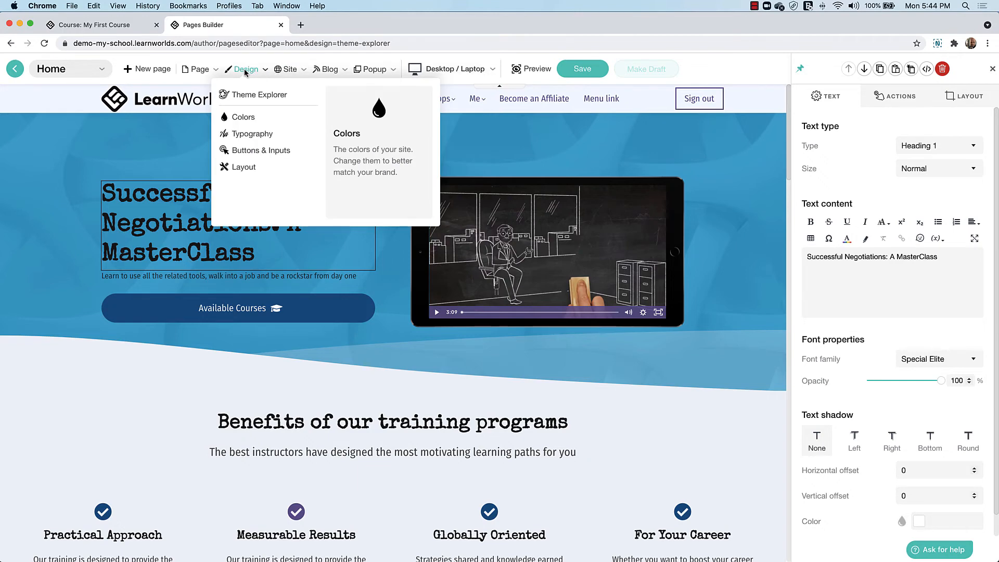
click(244, 94)
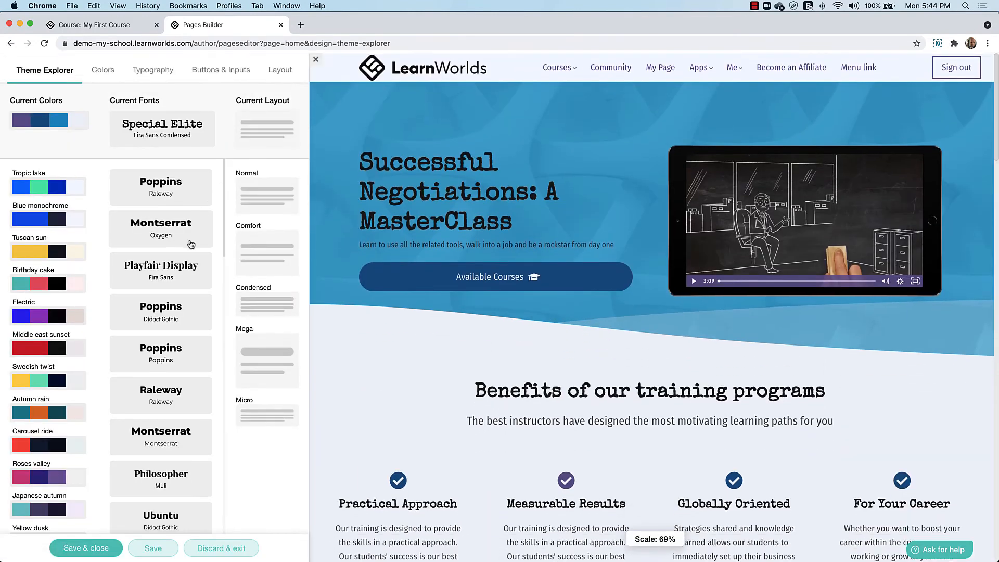
click(153, 70)
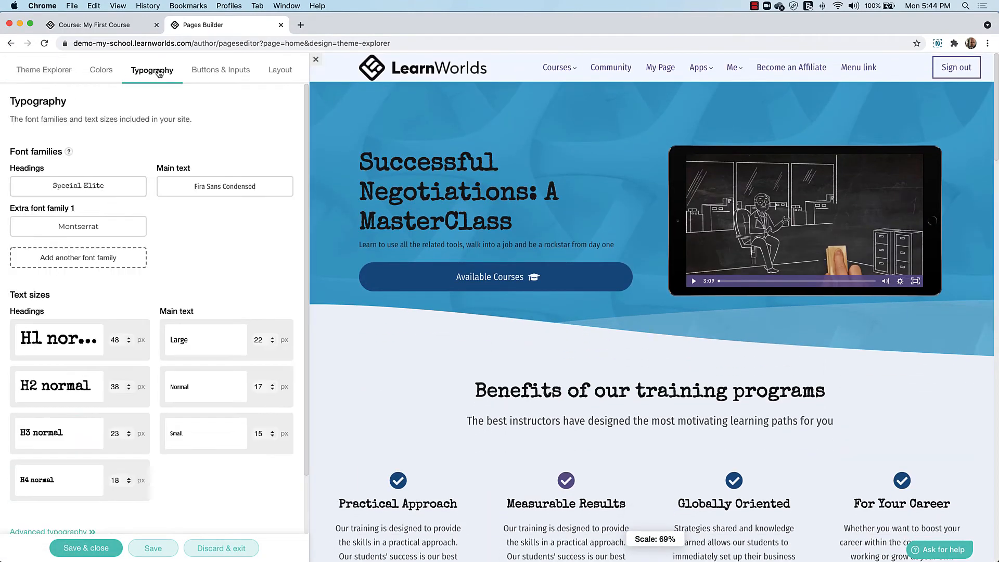
- Examine the theme's settings for large, normal and small buttons and inputs
click(213, 71)
scroll(90, 212, down, 3)
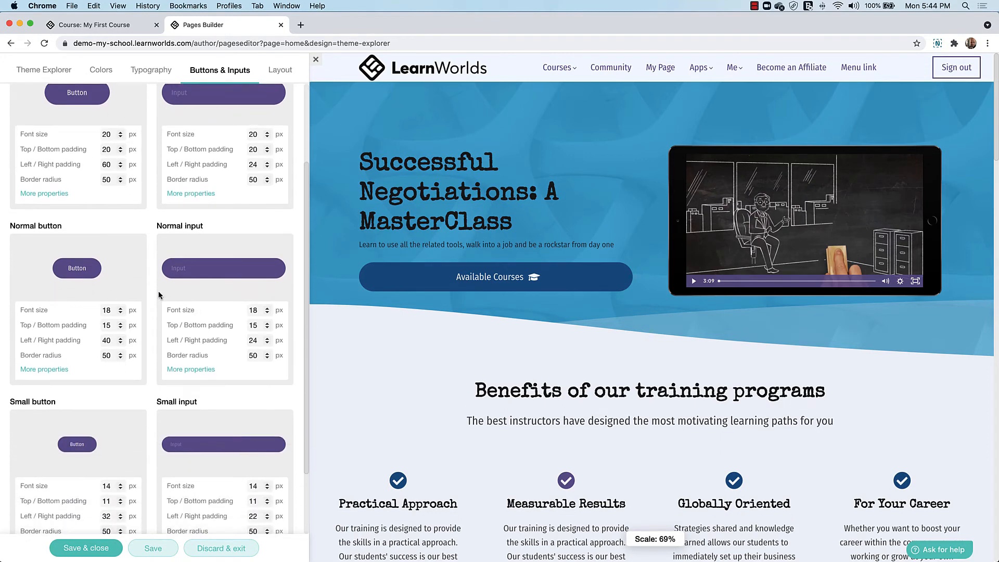
scroll(73, 171, up, 3)
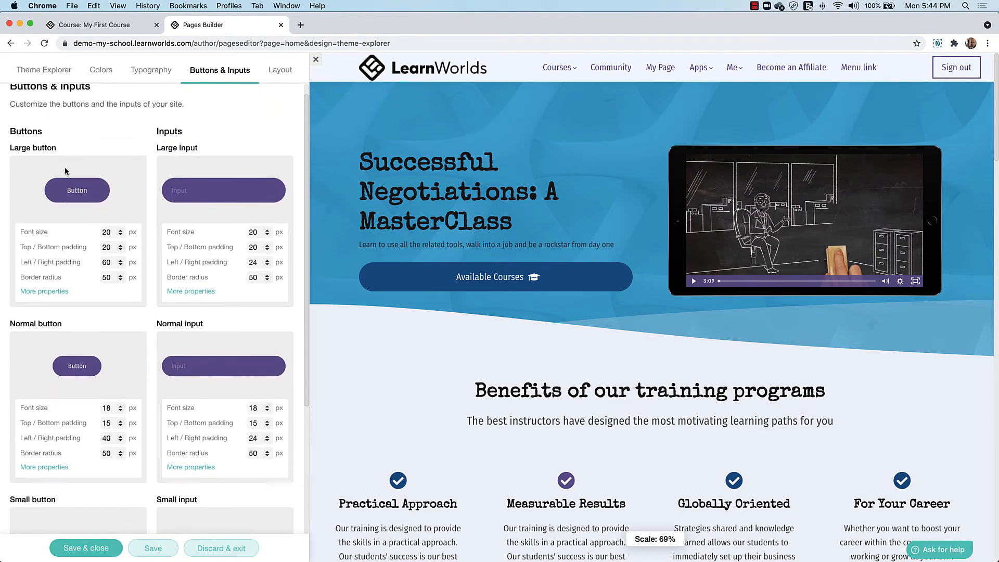
scroll(65, 260, down, 4)
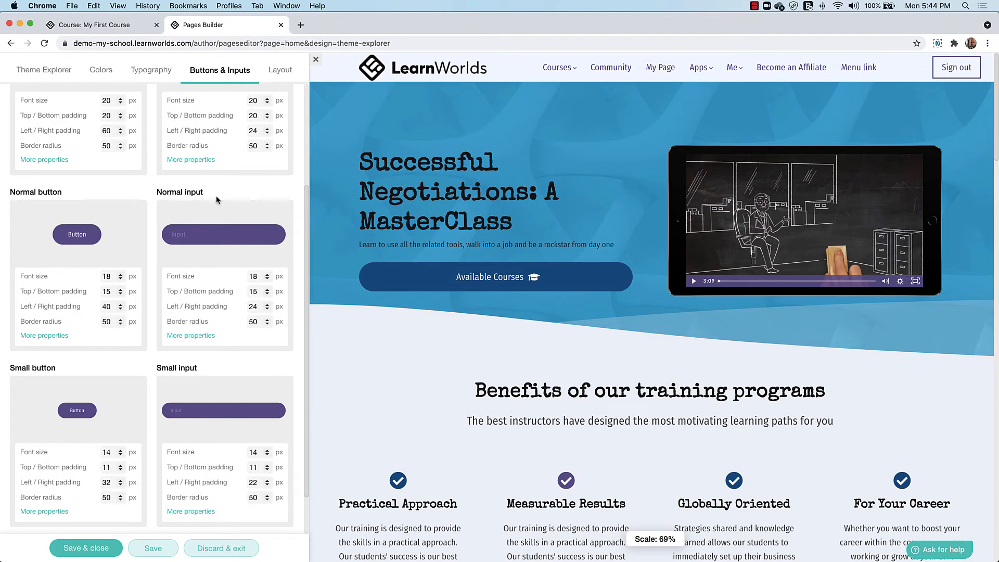
scroll(217, 195, up, 3)
scroll(213, 226, down, 3)
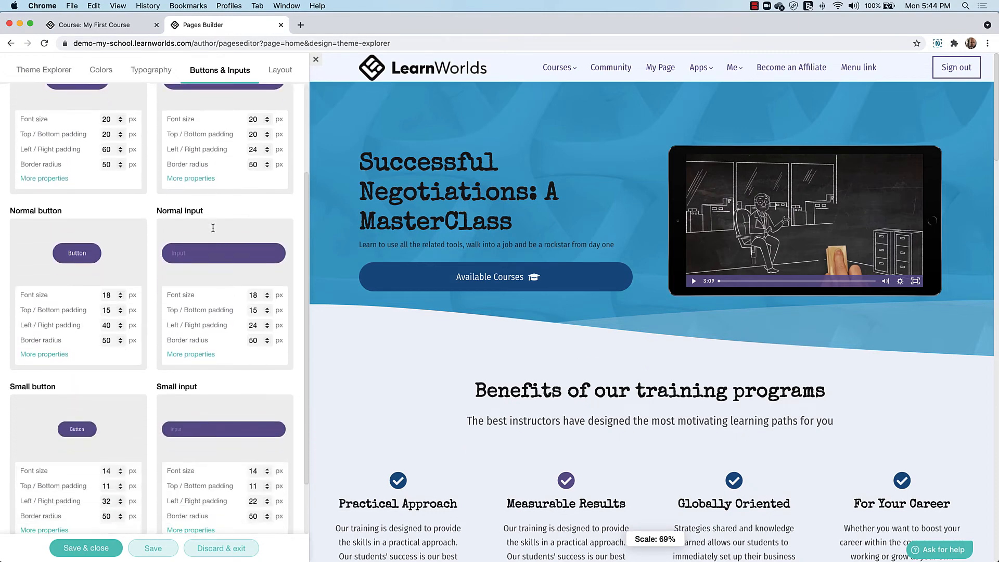
scroll(212, 228, down, 1)
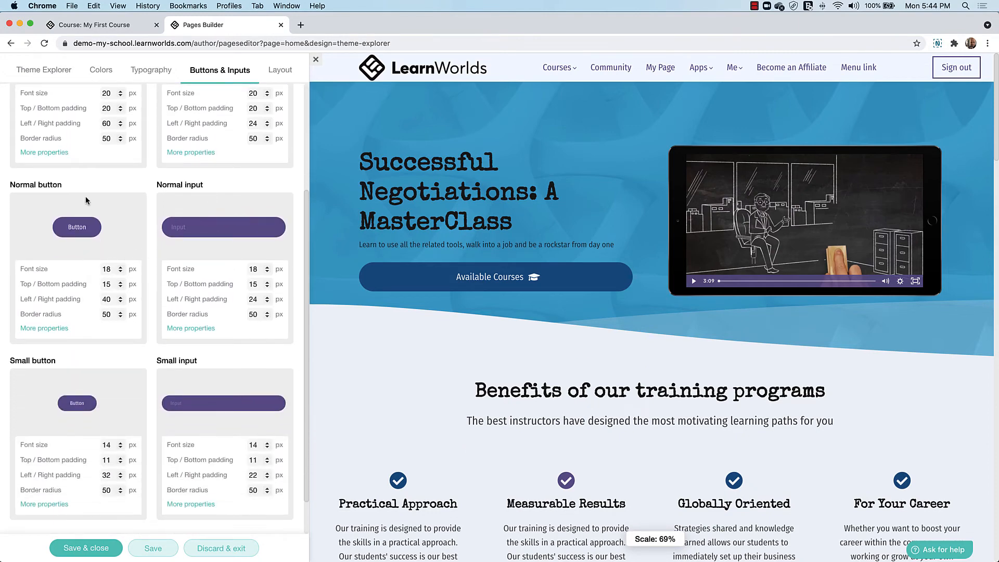
- Set the large button's border radius to 0 px, and view its additional properties without applying changes there
scroll(86, 201, up, 3)
drag(112, 233, 100, 231)
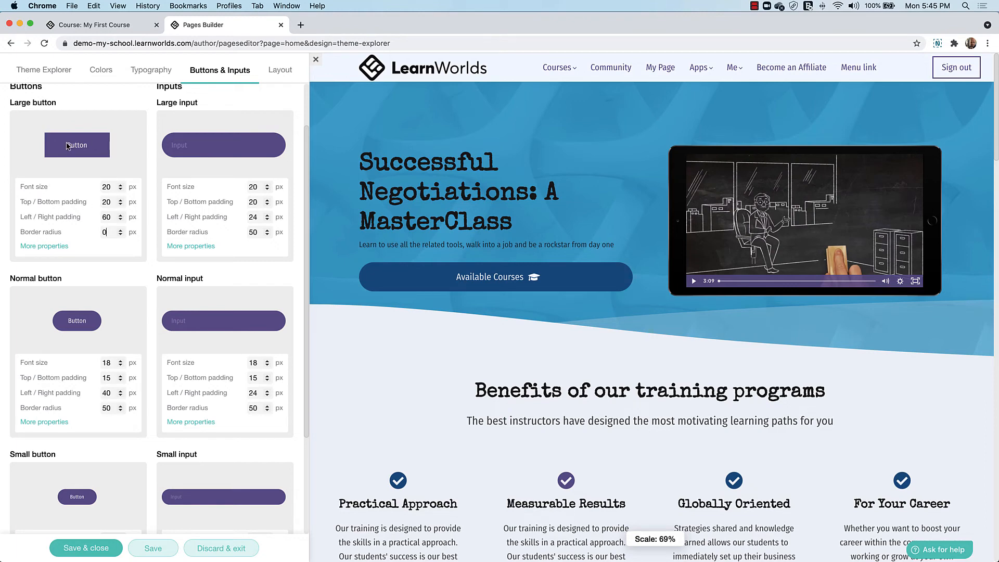
click(45, 246)
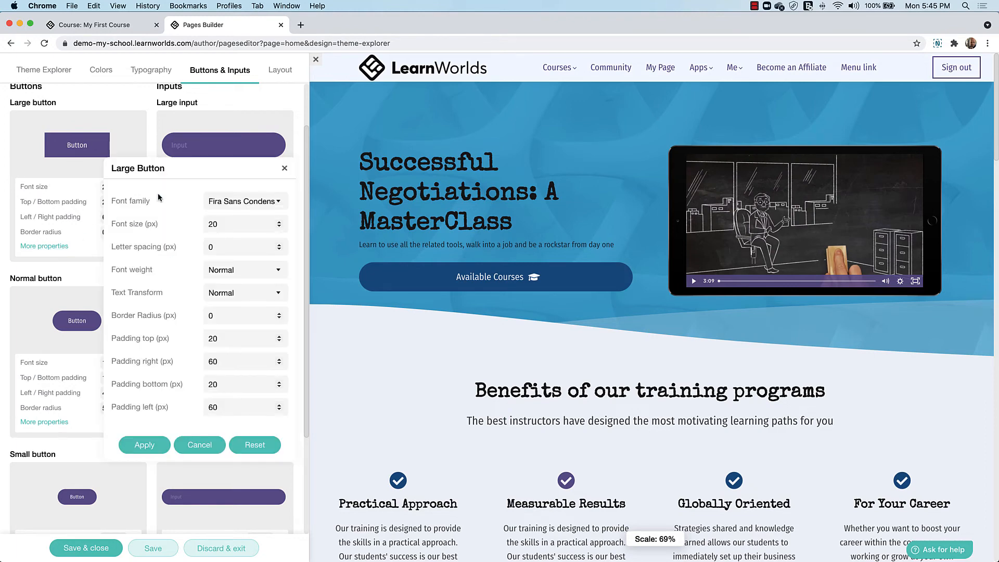
click(219, 446)
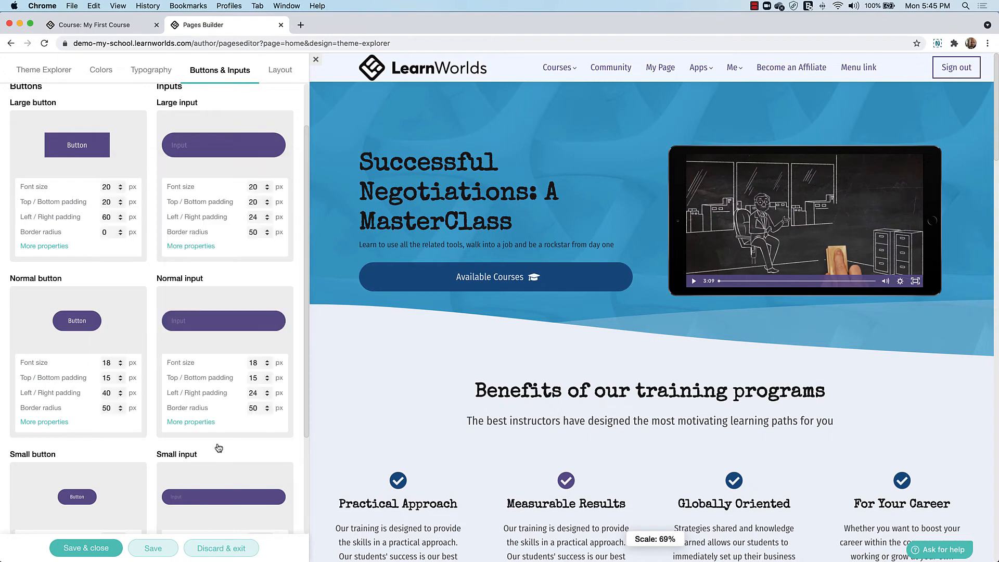
- Show the theme's layout settings for section heights
click(280, 71)
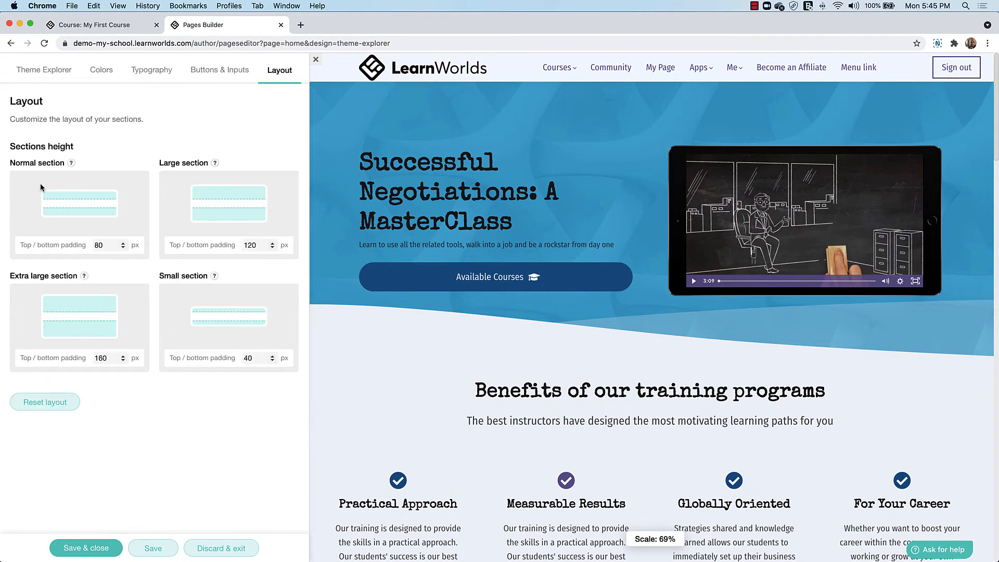
- Review the home page preview beside the layout settings, and exit the Theme Explorer, discarding its changes
scroll(385, 208, down, 10)
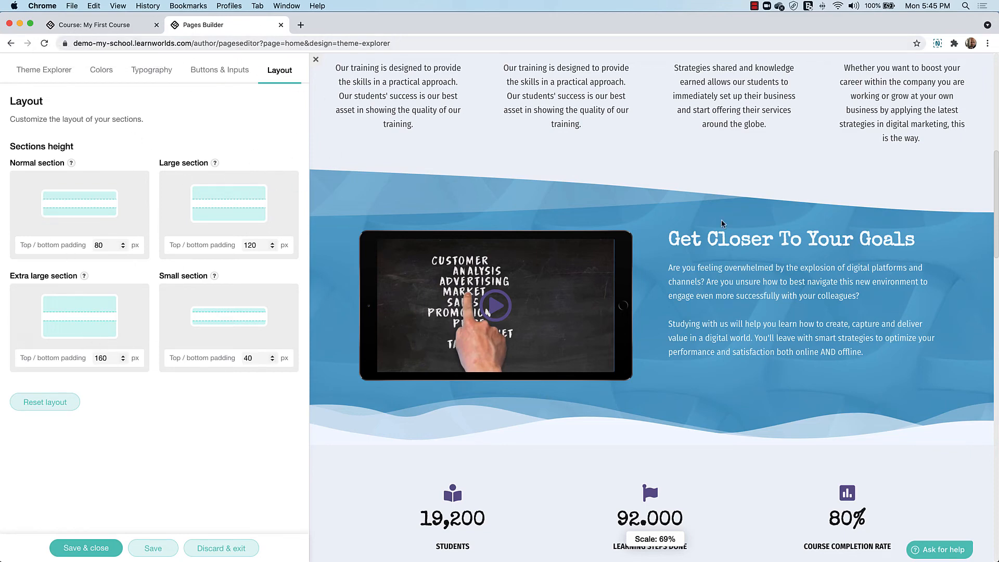
scroll(342, 162, up, 3)
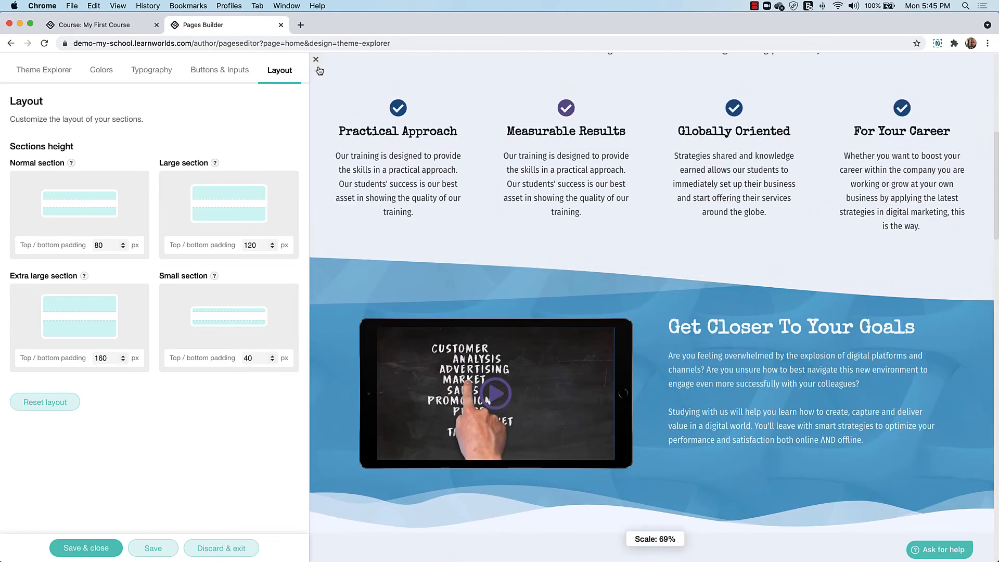
click(316, 60)
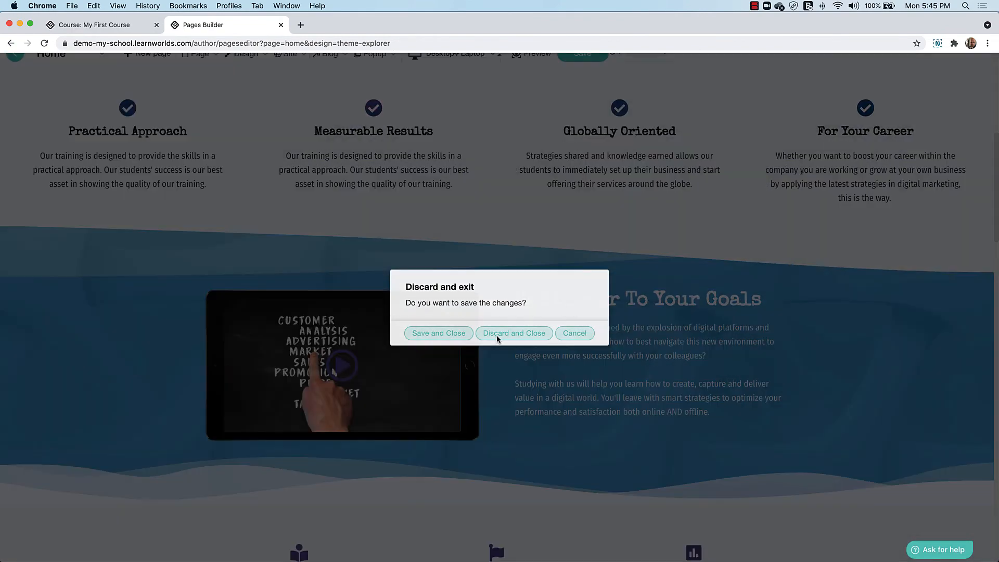
click(497, 336)
- Look through the home page's sections from the hero banner to the student testimonials and back
scroll(321, 284, up, 5)
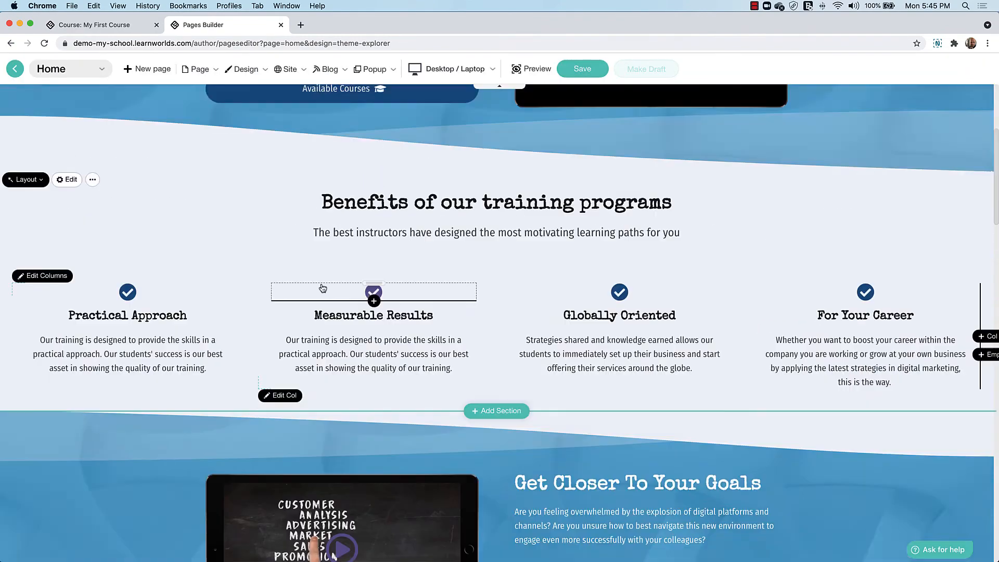
scroll(323, 288, up, 5)
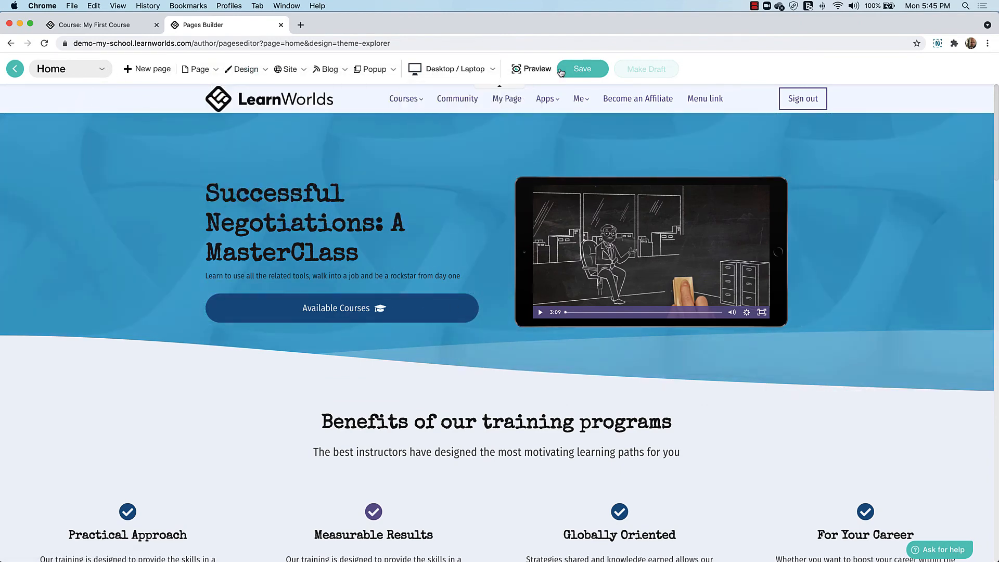
mouse_move(238, 78)
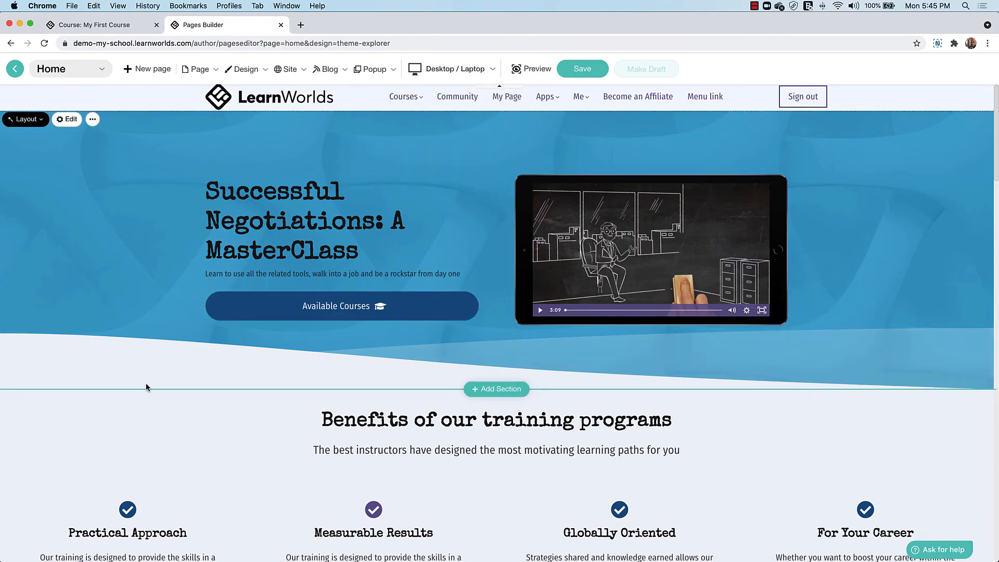
scroll(146, 383, down, 15)
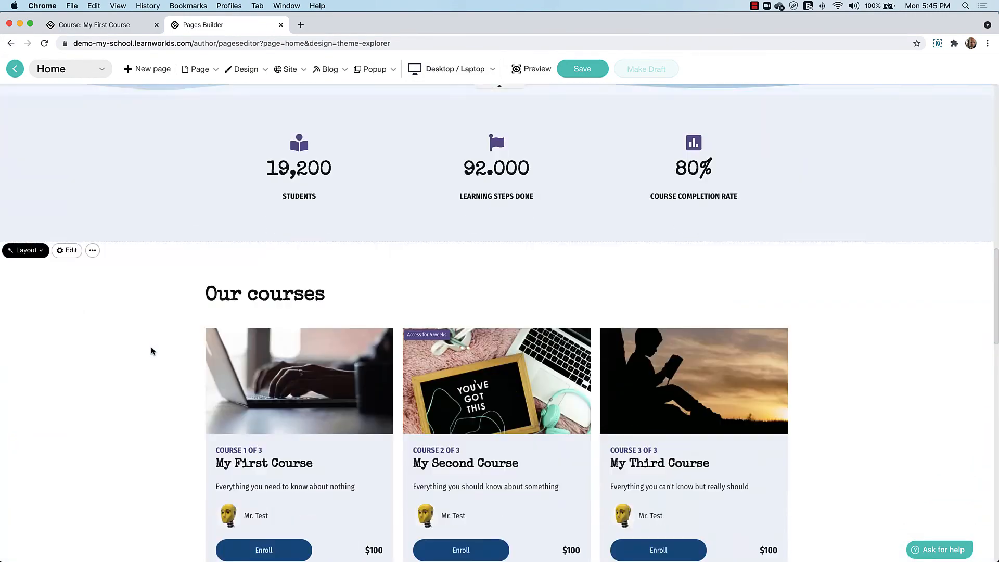
scroll(151, 348, down, 10)
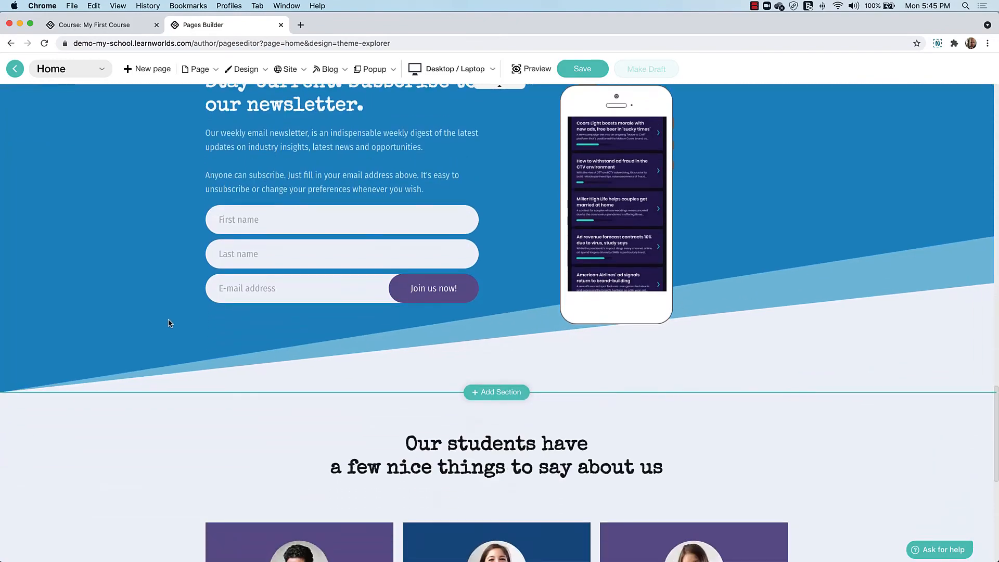
scroll(168, 323, up, 20)
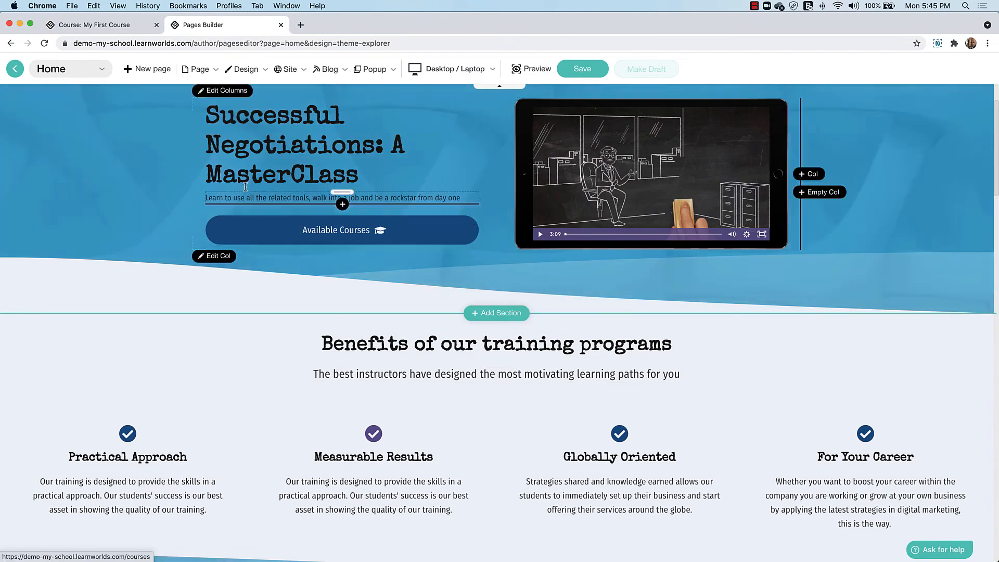
scroll(146, 163, up, 3)
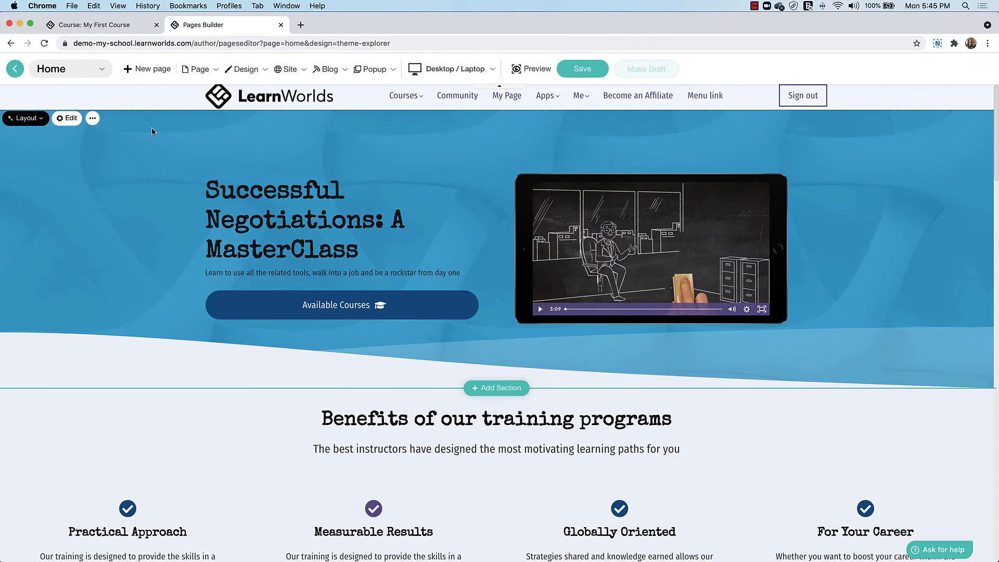
- Browse the list of all site pages by category, from the latest pages through to the course pages
click(72, 69)
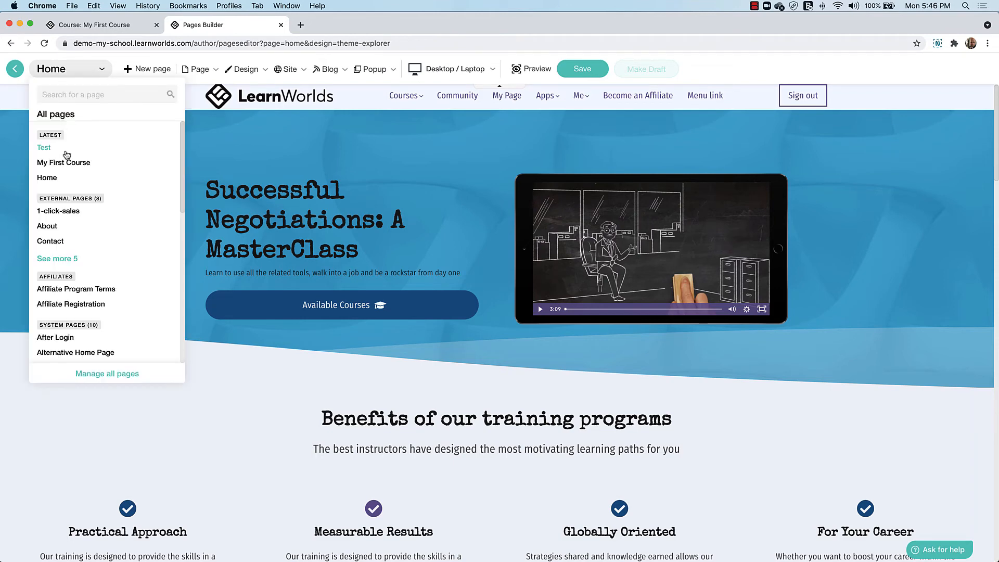
scroll(69, 222, down, 2)
scroll(70, 221, down, 10)
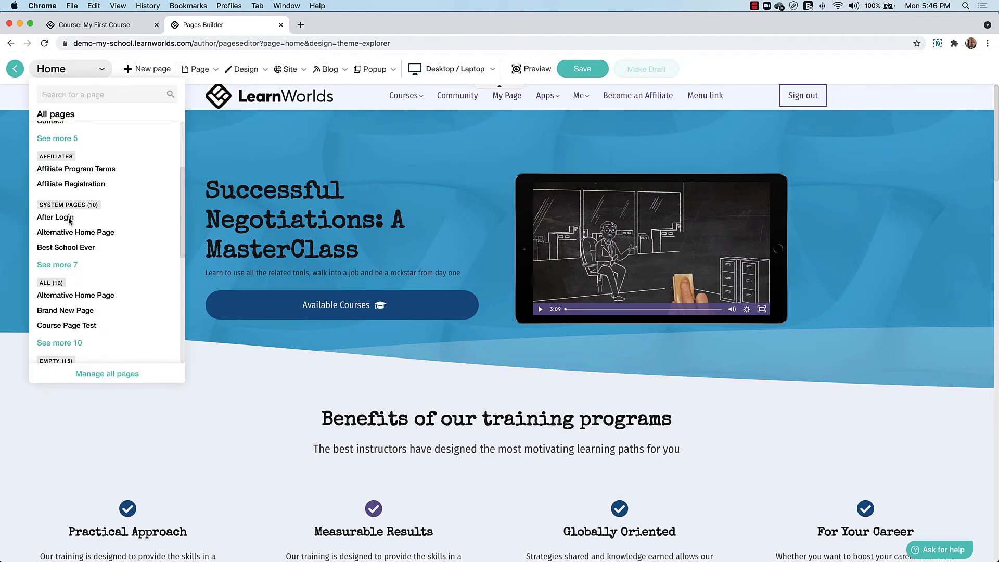
scroll(69, 222, down, 4)
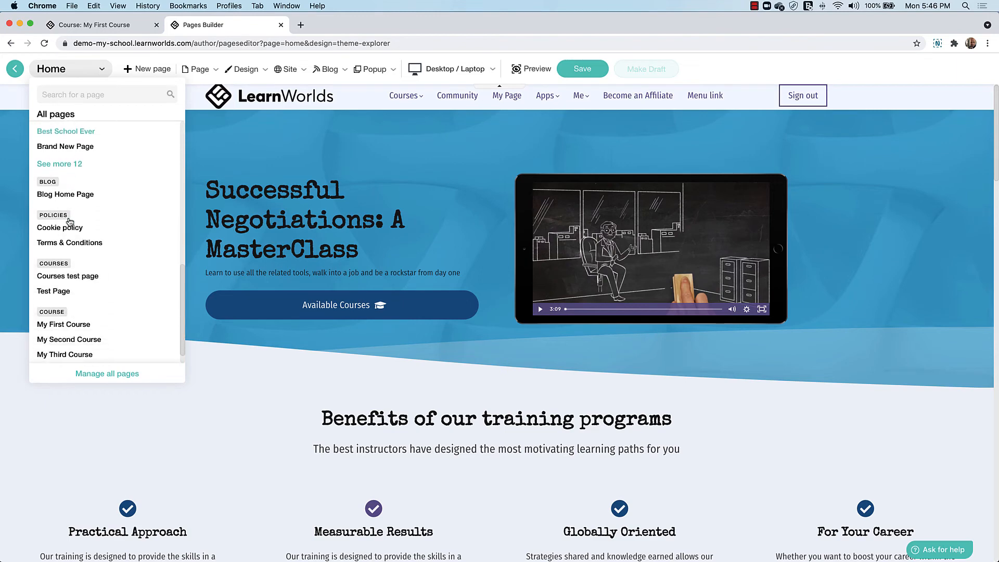
scroll(73, 244, up, 8)
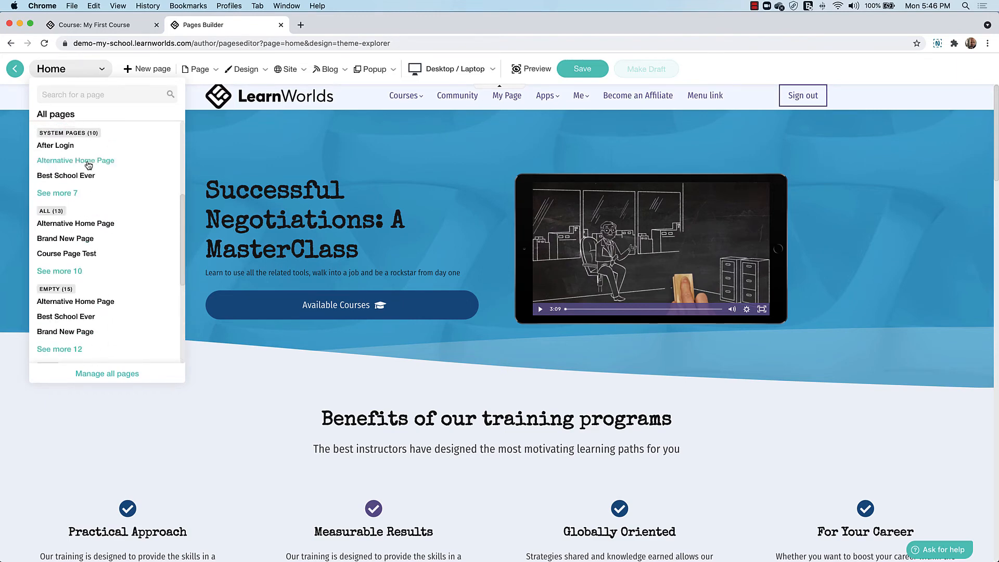
scroll(79, 221, up, 8)
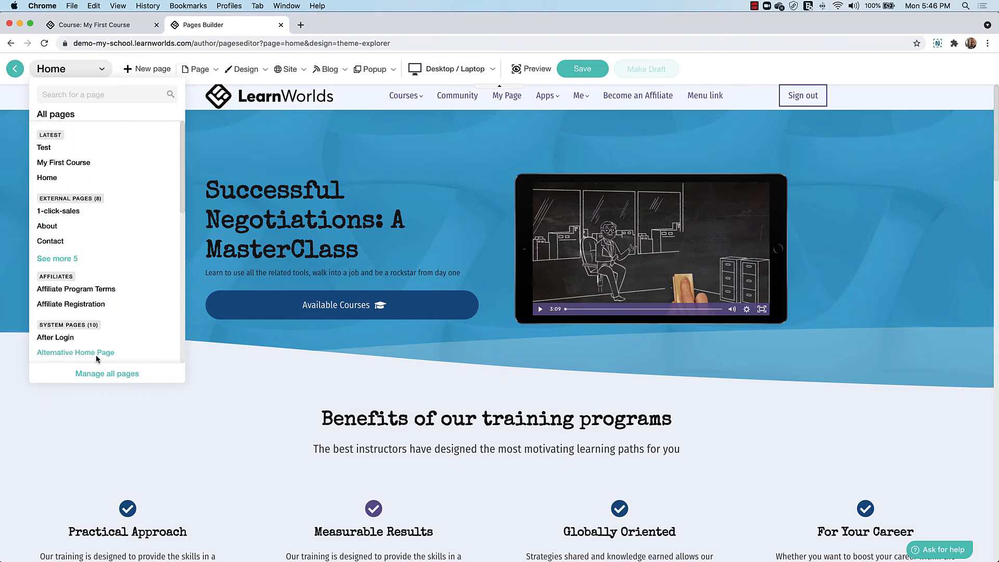
- Examine all pages and the Affiliates, Course and Courses groups in the Pages Manager, and close it
click(106, 373)
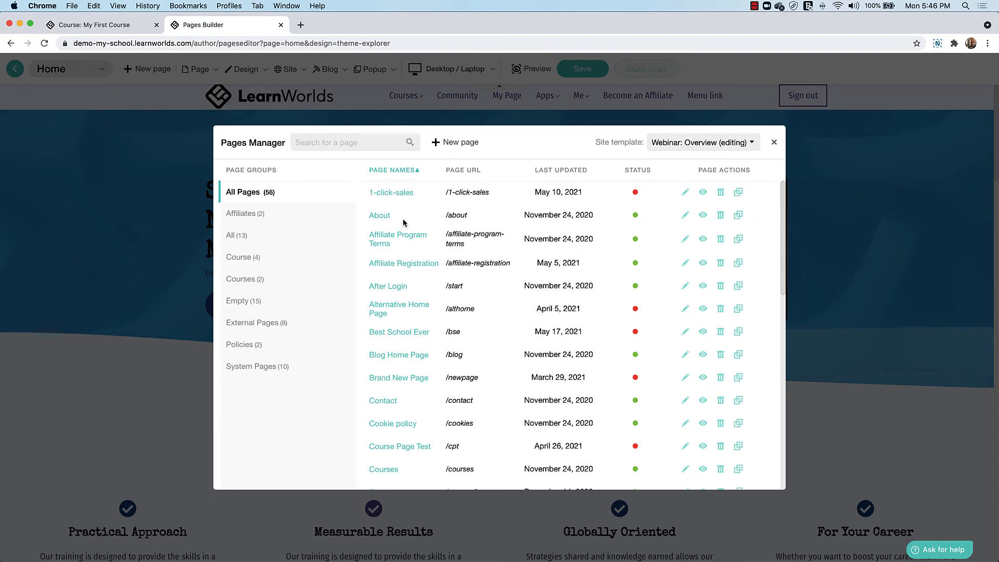
scroll(403, 221, down, 15)
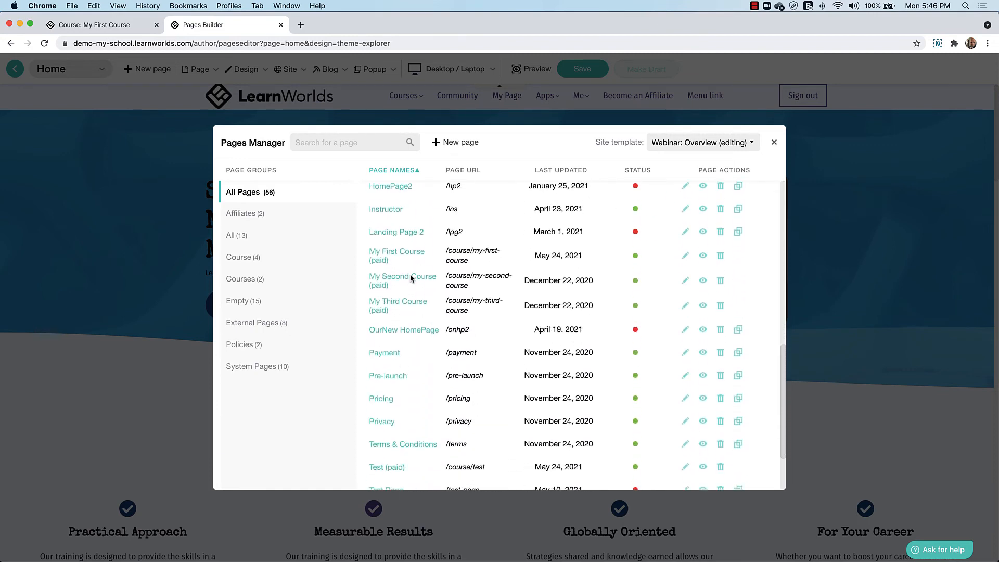
scroll(410, 274, down, 3)
click(243, 213)
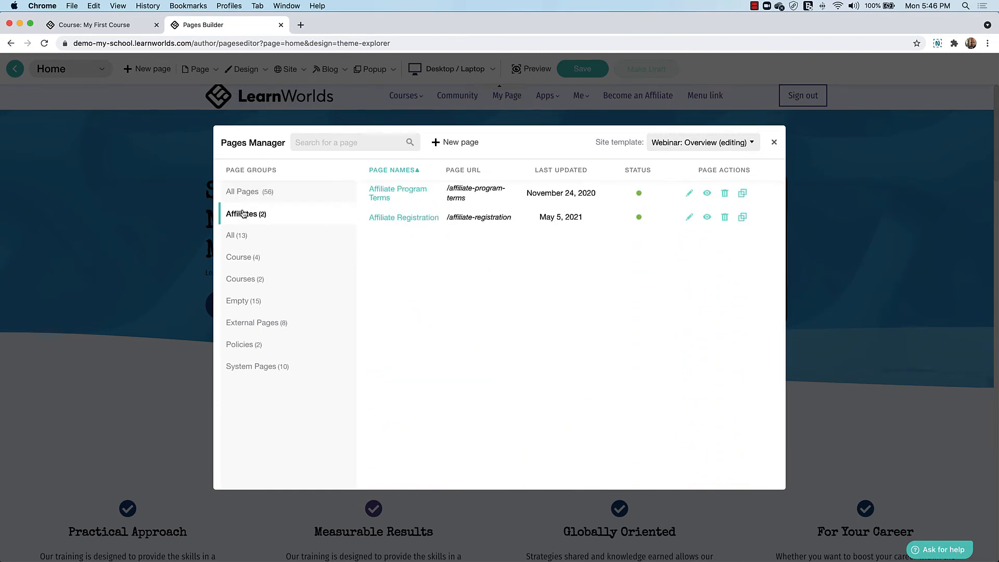
click(242, 257)
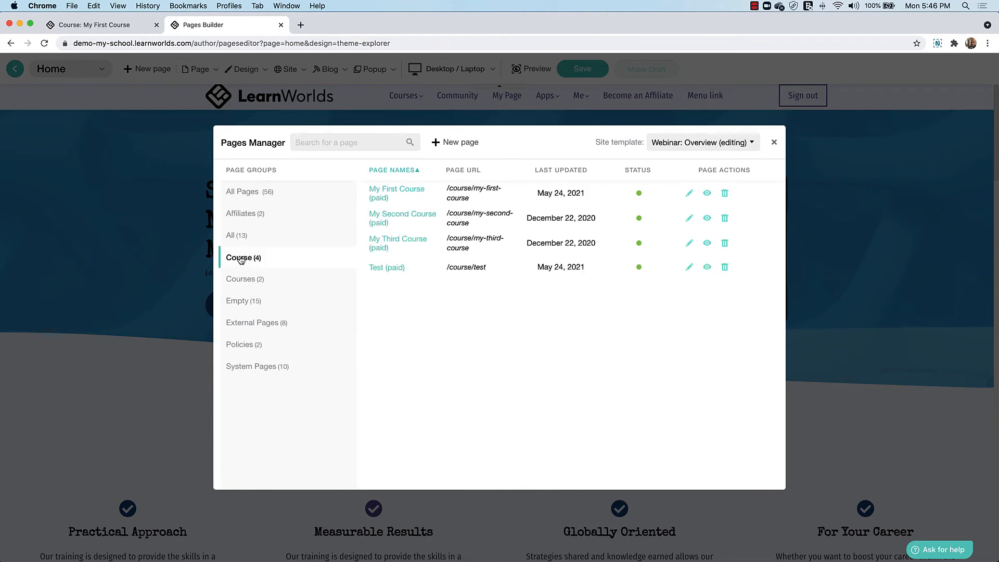
click(241, 286)
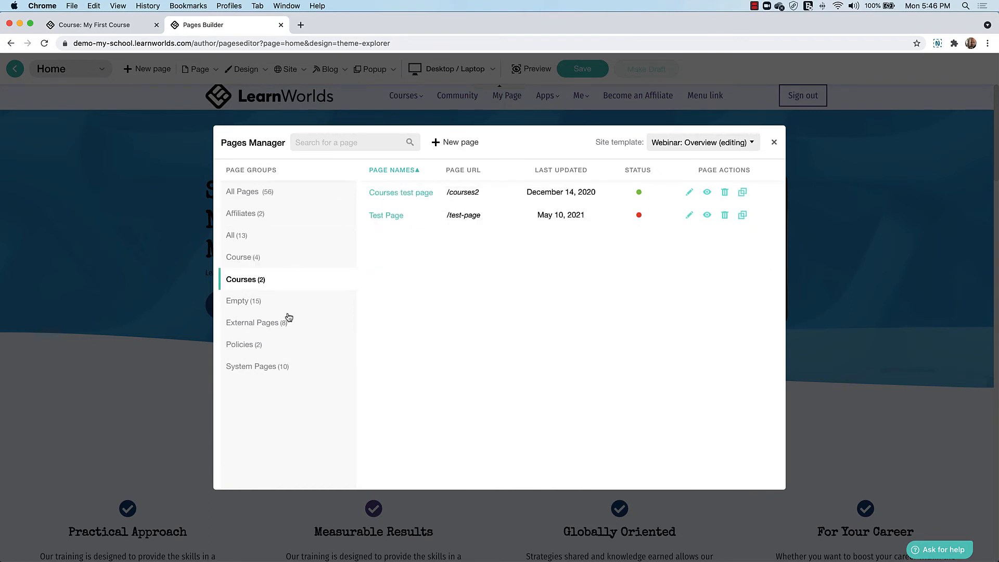
click(775, 143)
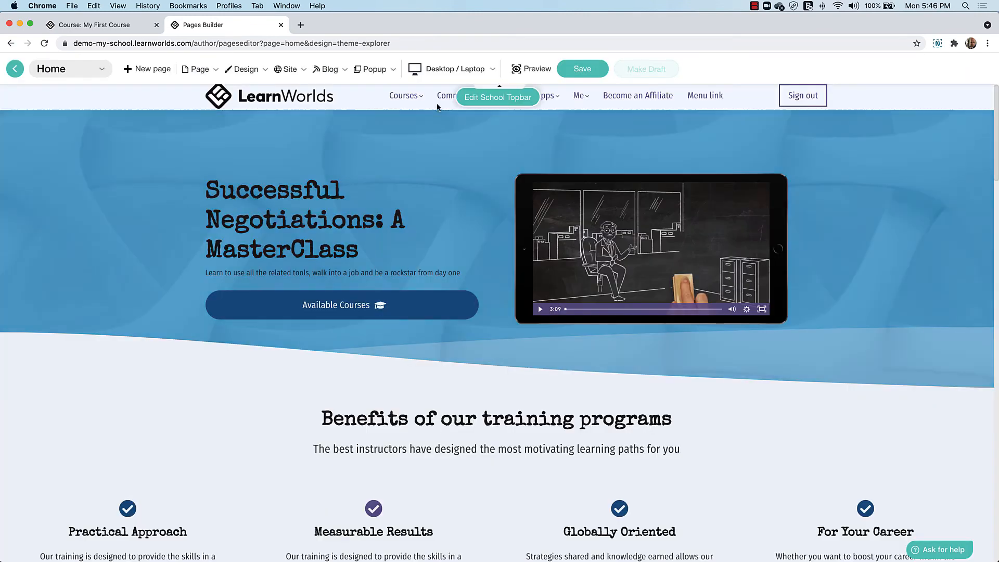
- Examine the Home page's properties, including its name, slug, top bar, footer and groups
mouse_move(200, 70)
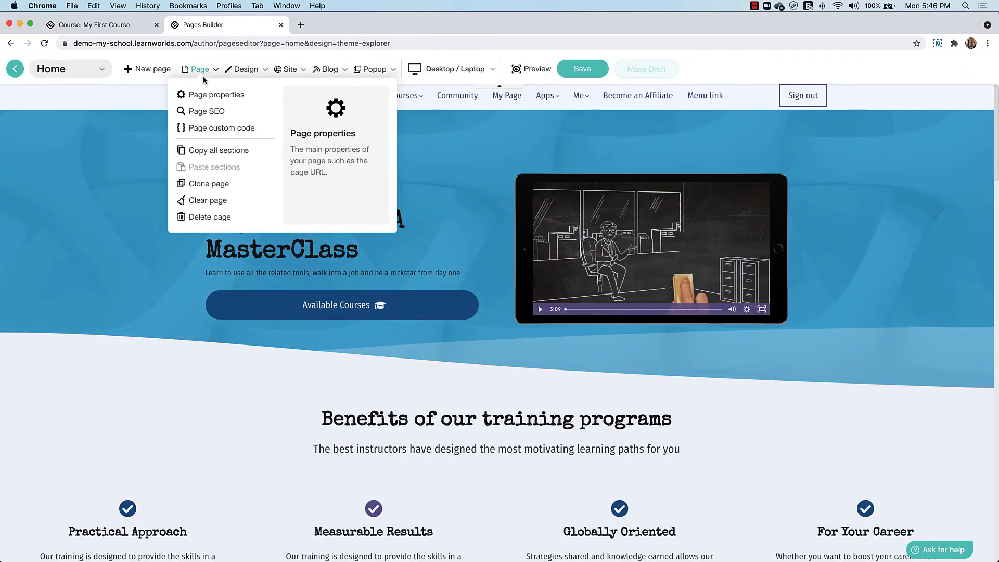
click(203, 95)
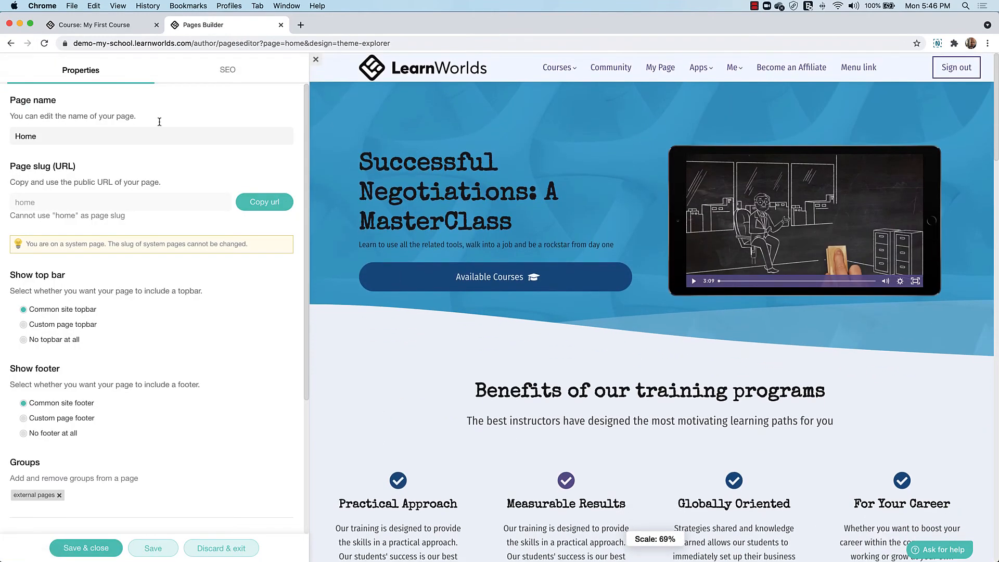
scroll(113, 151, down, 3)
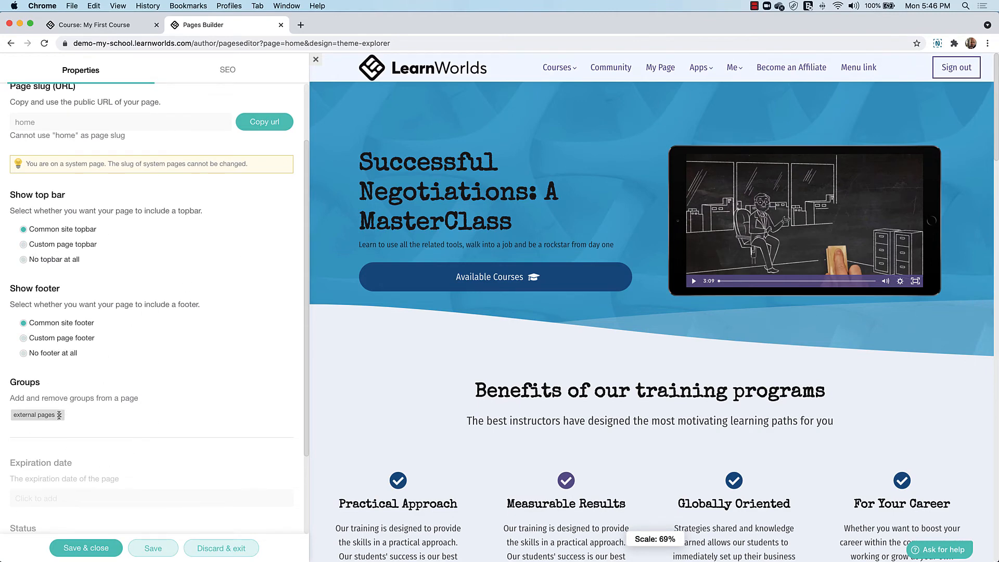
click(100, 422)
- Examine the Home page's SEO title, description, image, keywords and live preview, and close the page settings
click(225, 72)
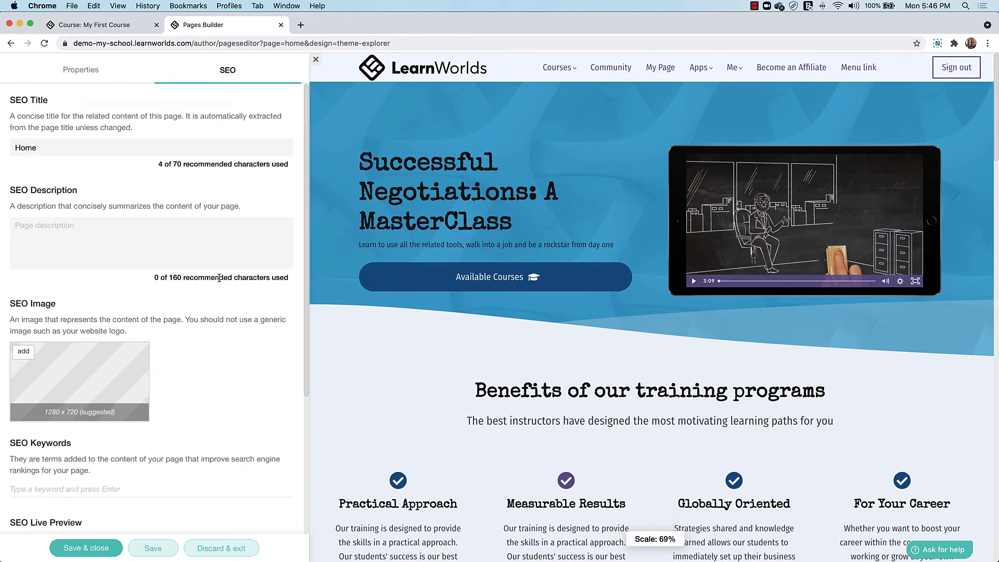
scroll(157, 308, down, 5)
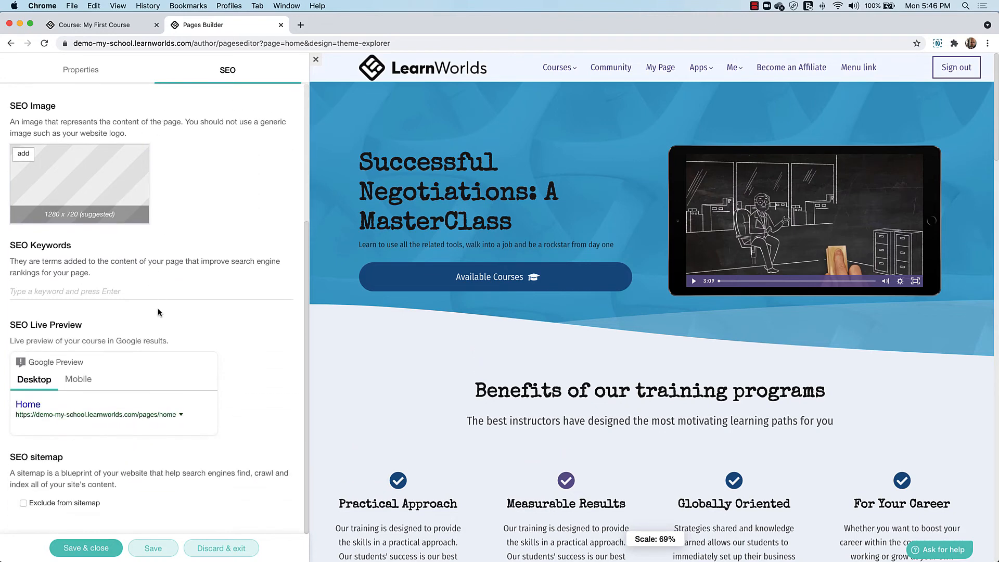
scroll(164, 161, up, 5)
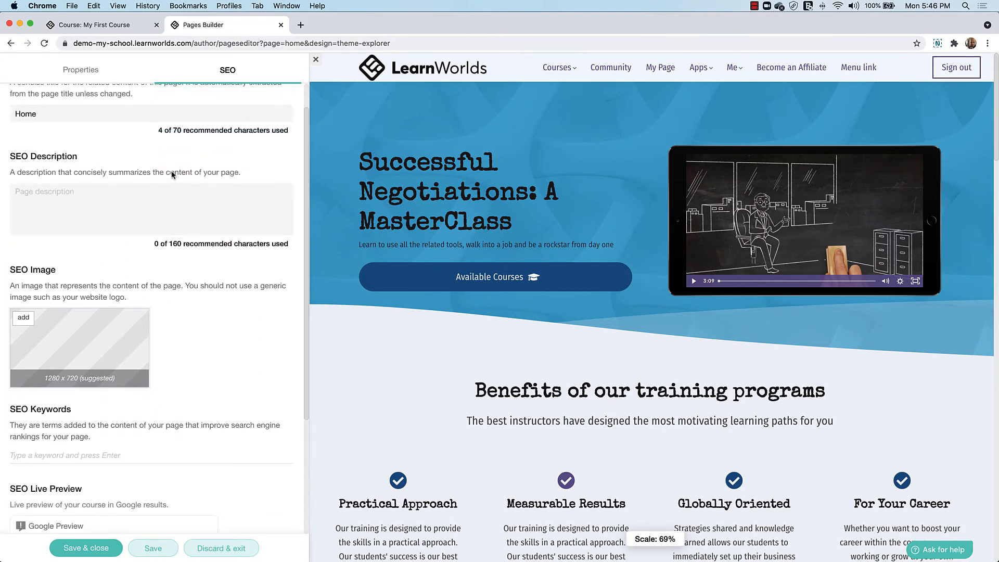
click(316, 63)
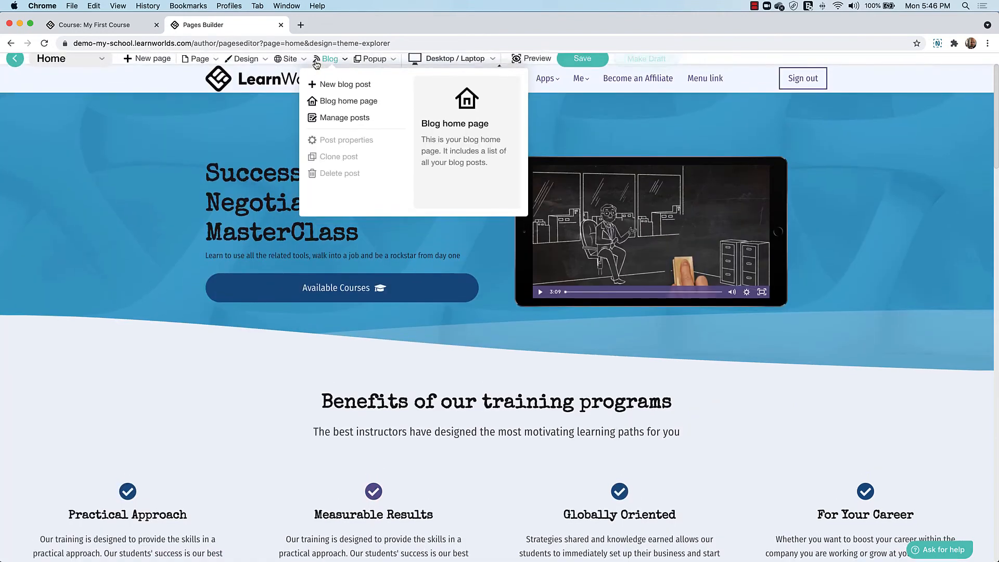
- Show the blog options and the options for creating and managing popups
mouse_move(302, 69)
mouse_move(336, 72)
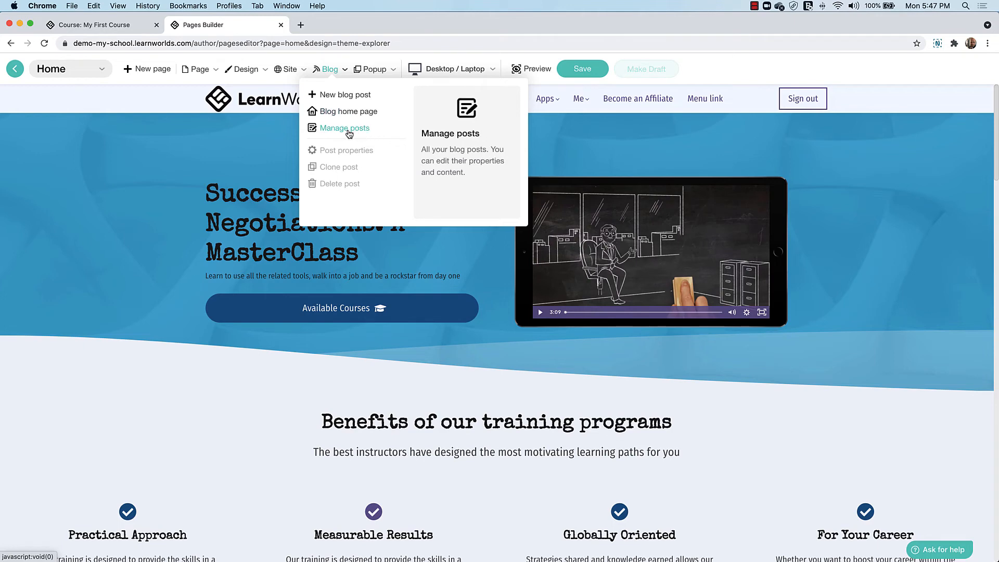
click(380, 70)
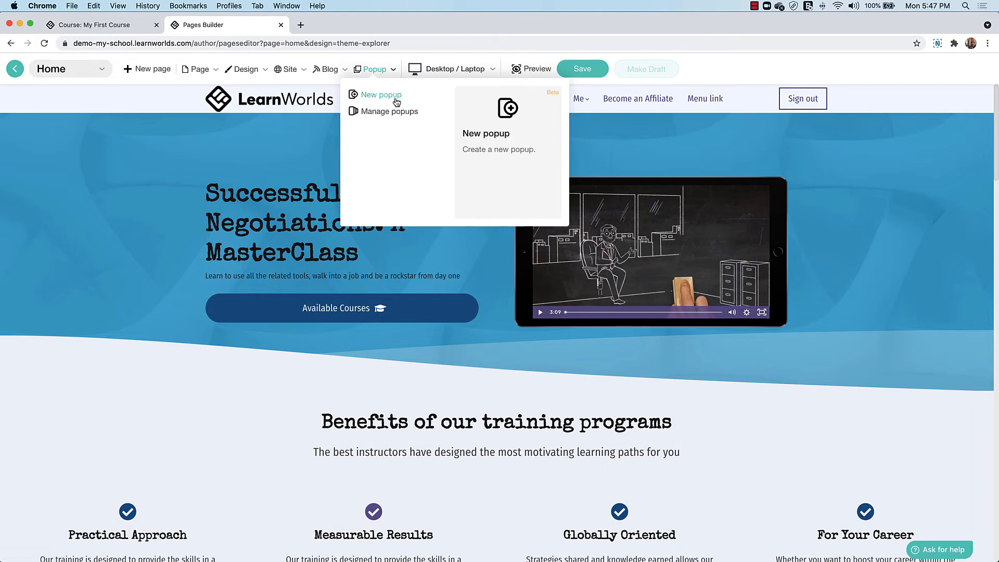
- Preview the Home page in Phone Portrait view and examine how its hero and benefits sections adapt
click(414, 71)
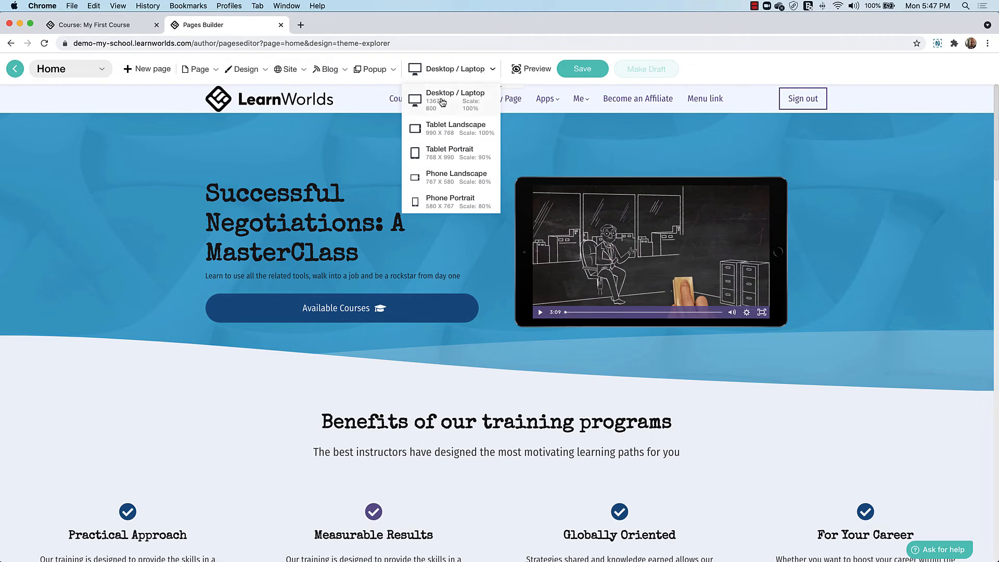
click(438, 203)
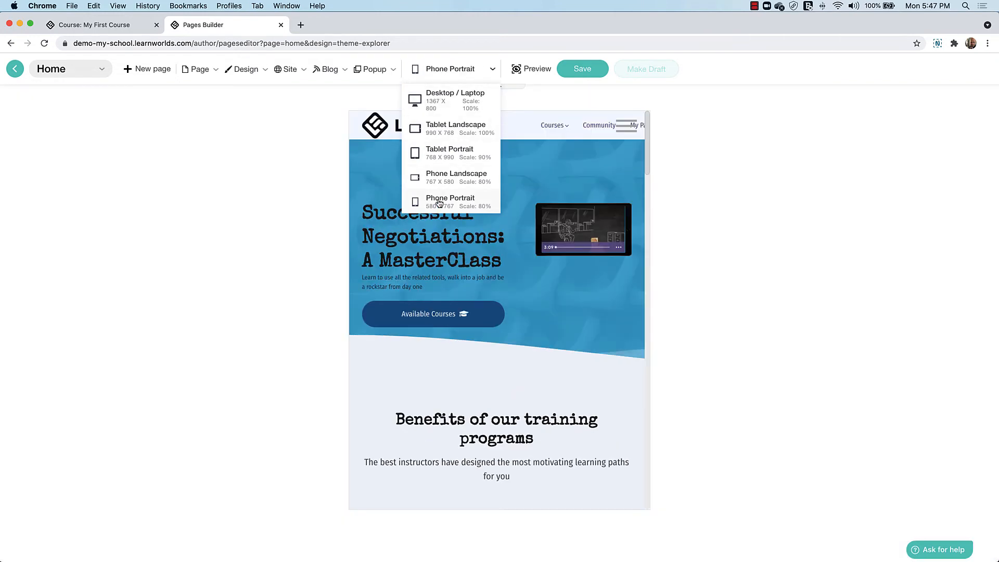
scroll(551, 187, down, 6)
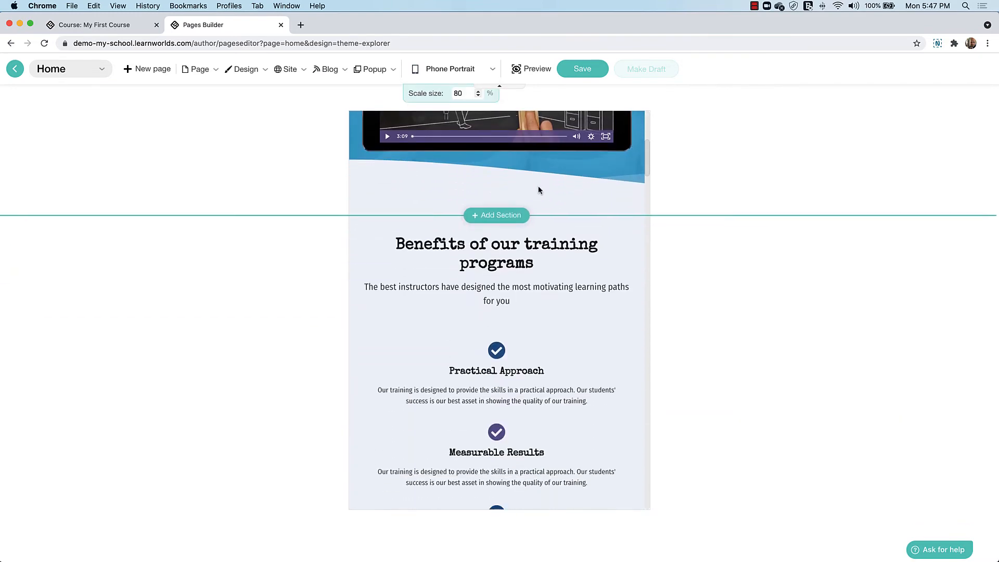
scroll(538, 185, down, 7)
scroll(536, 180, up, 10)
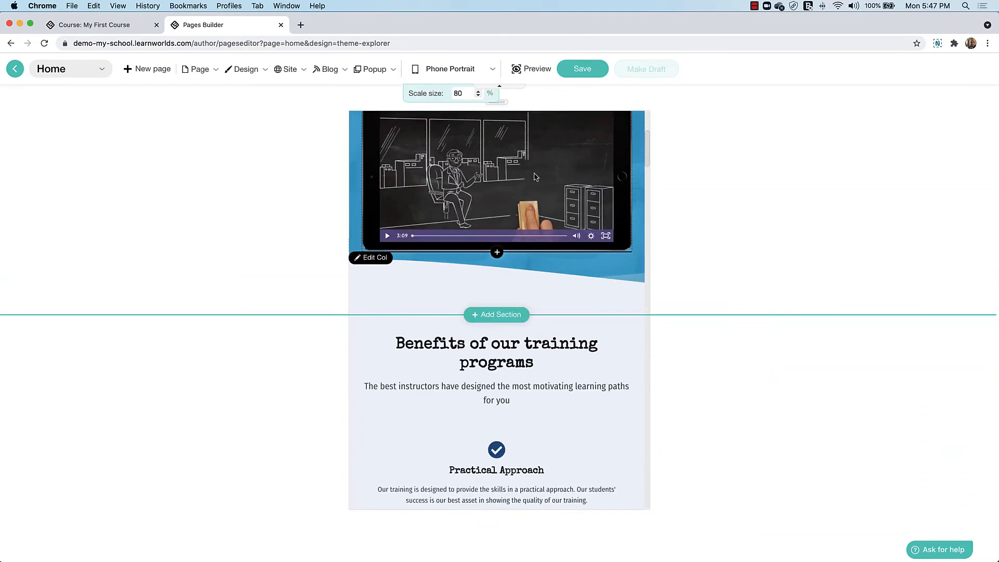
scroll(536, 177, up, 5)
- Preview the Home page in Tablet Portrait view, and return to Desktop / Laptop view
click(442, 70)
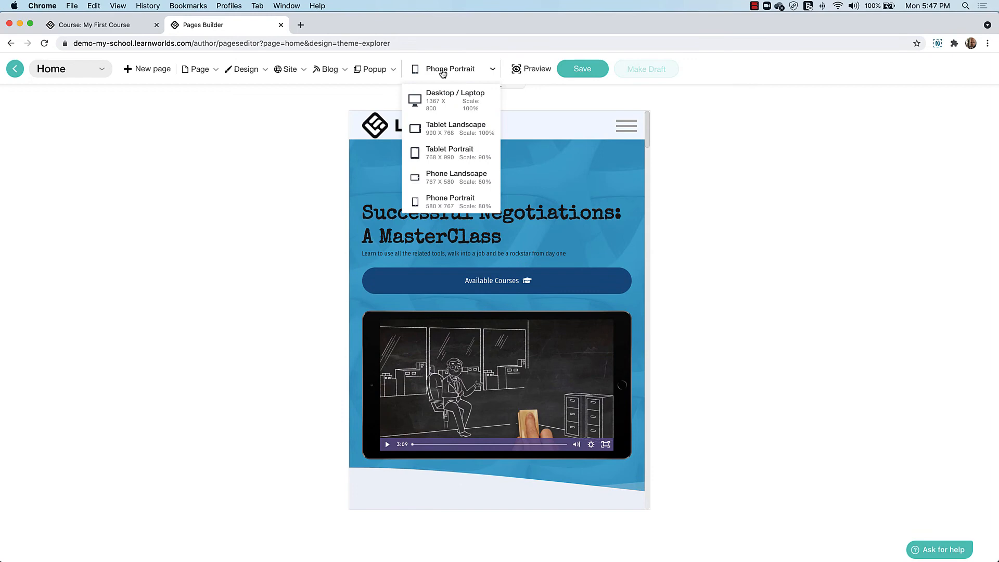
click(441, 152)
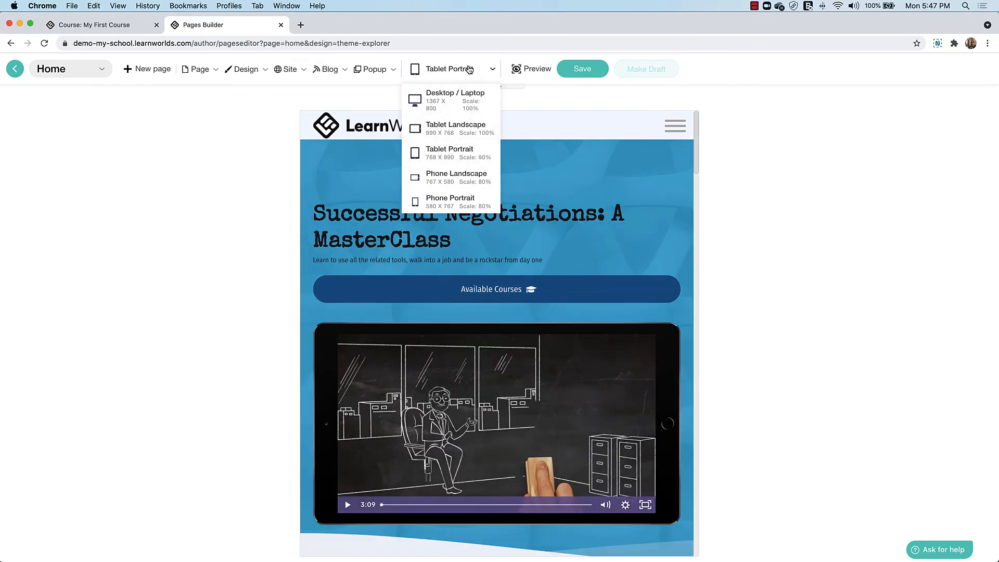
click(447, 98)
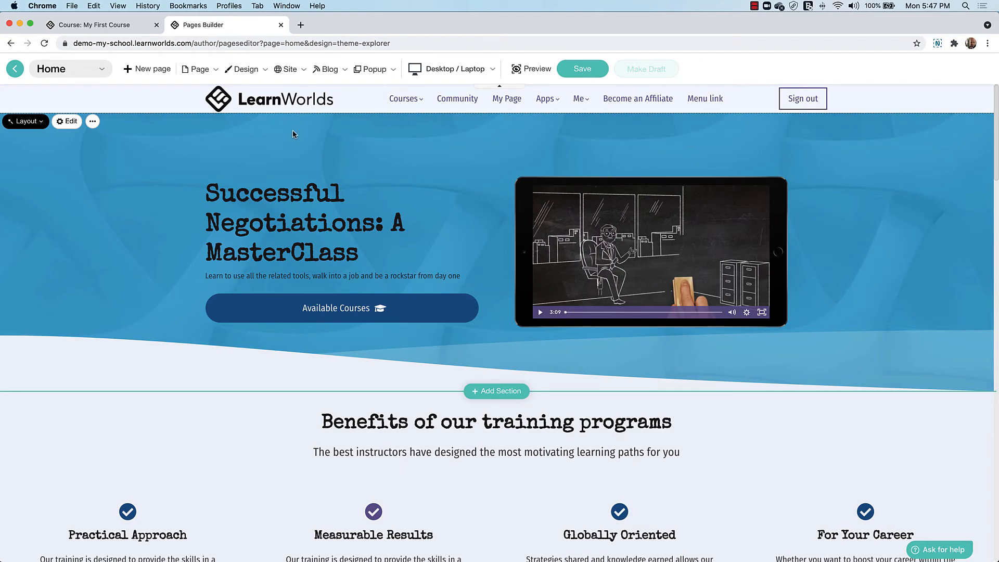
- Examine the Home page's sections from the school top bar through courses, newsletter and testimonials to the school footer
mouse_move(406, 104)
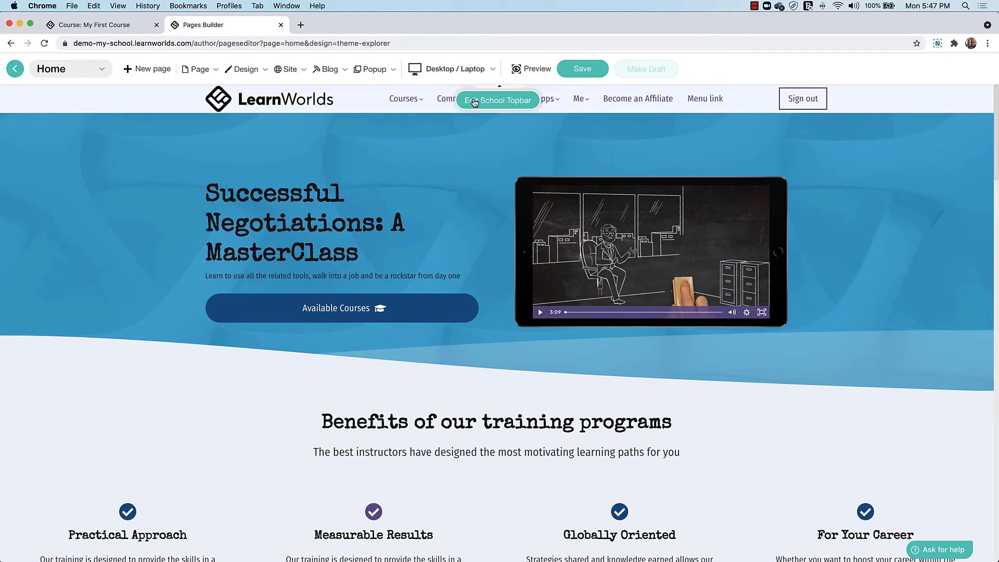
scroll(425, 148, down, 8)
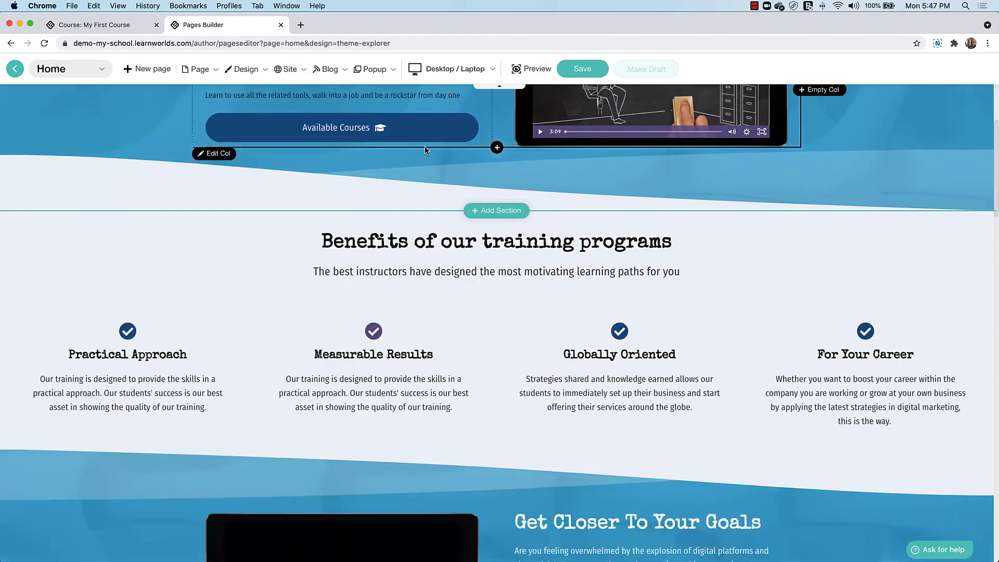
scroll(408, 153, down, 15)
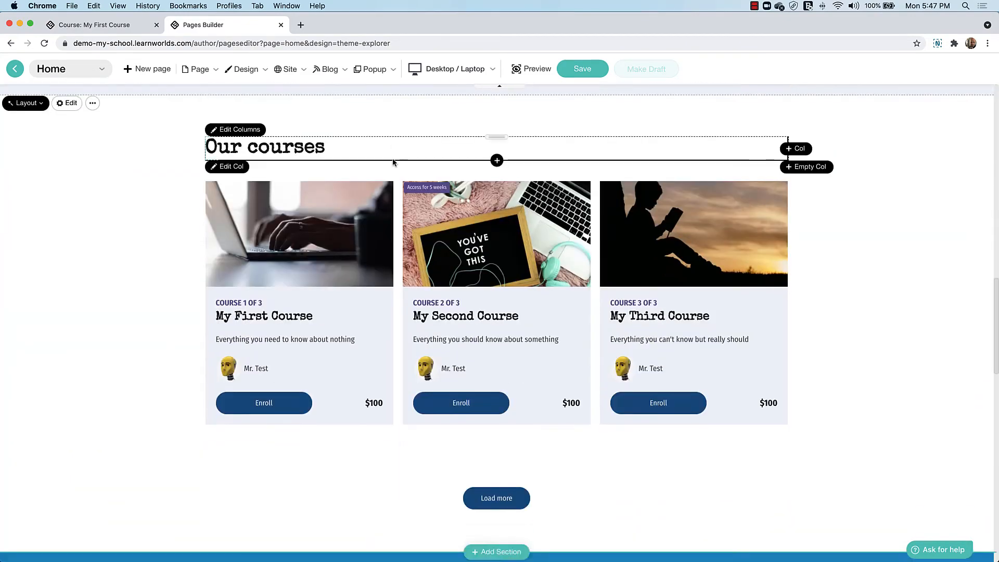
scroll(352, 203, down, 12)
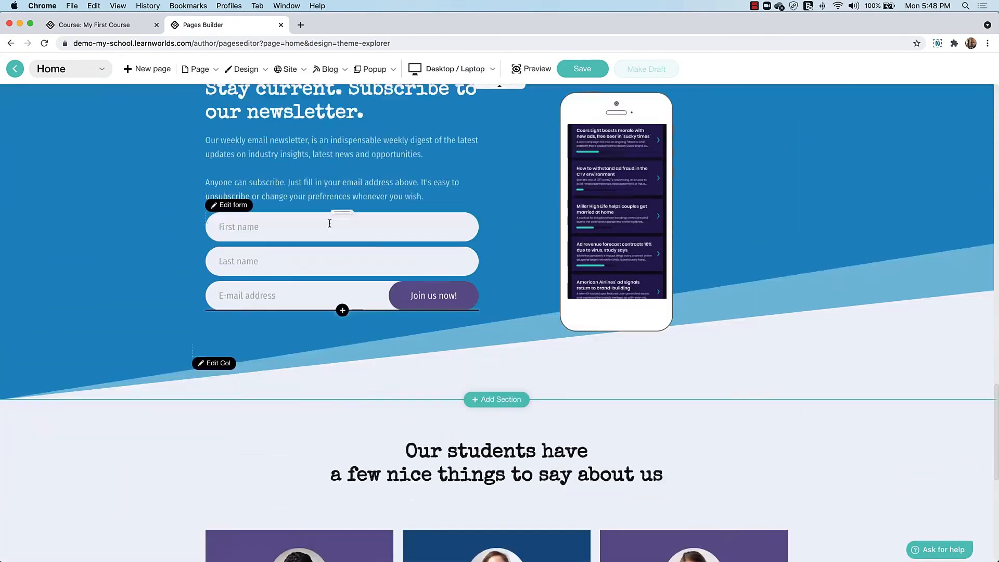
scroll(328, 225, down, 1)
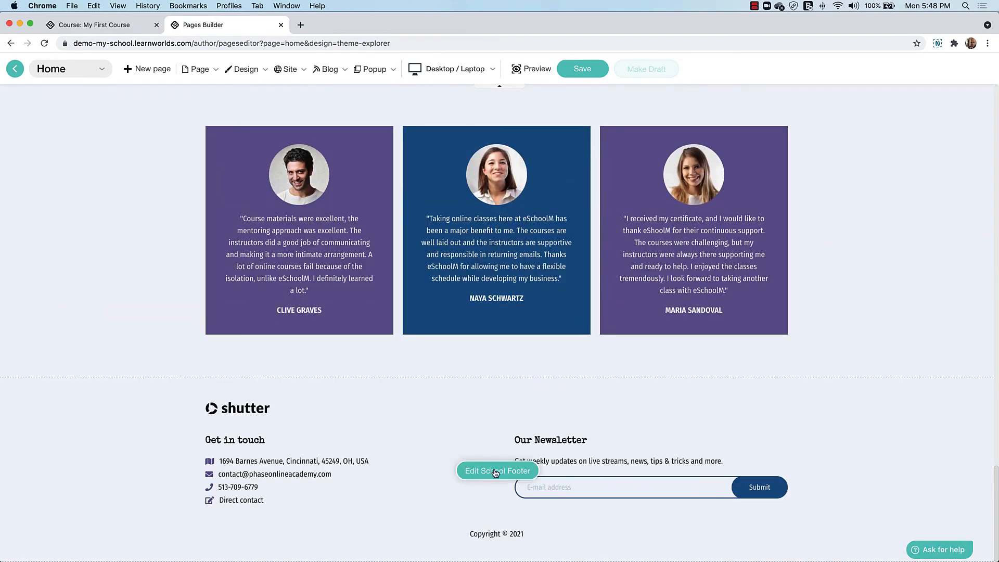
scroll(278, 361, up, 15)
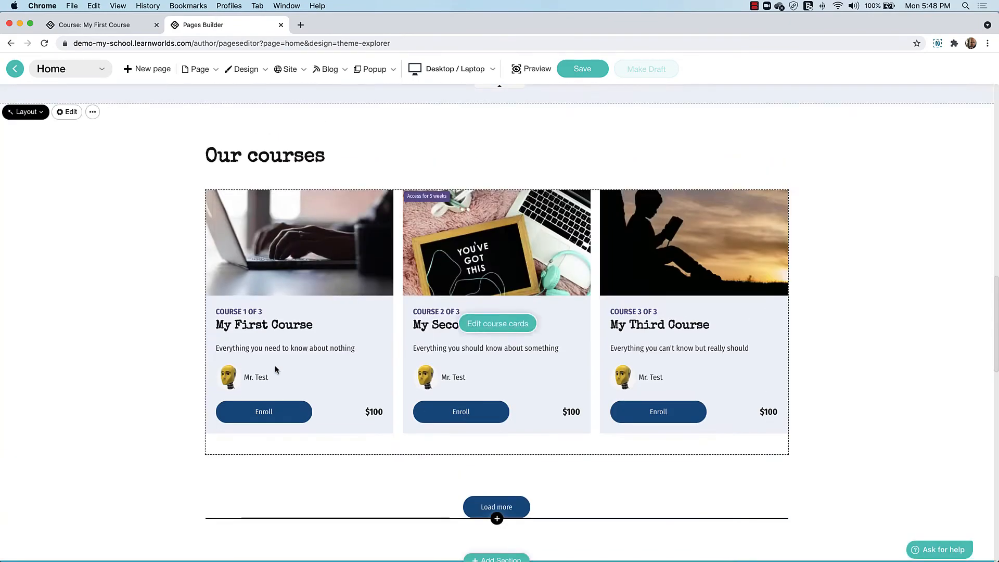
scroll(270, 369, up, 15)
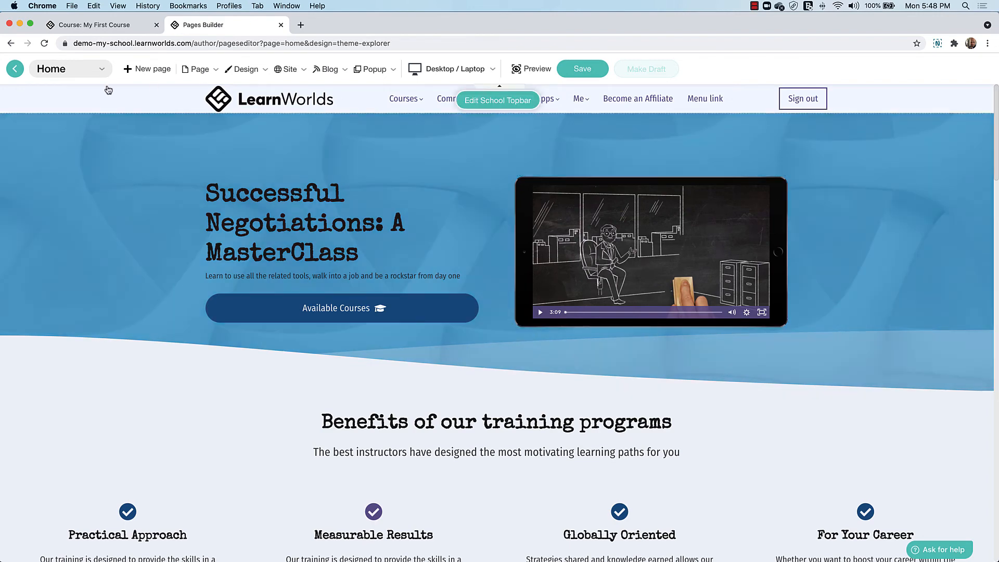
- Try several alternative layouts on the hero section, and reapply its original Successful Negotiations layout
click(26, 120)
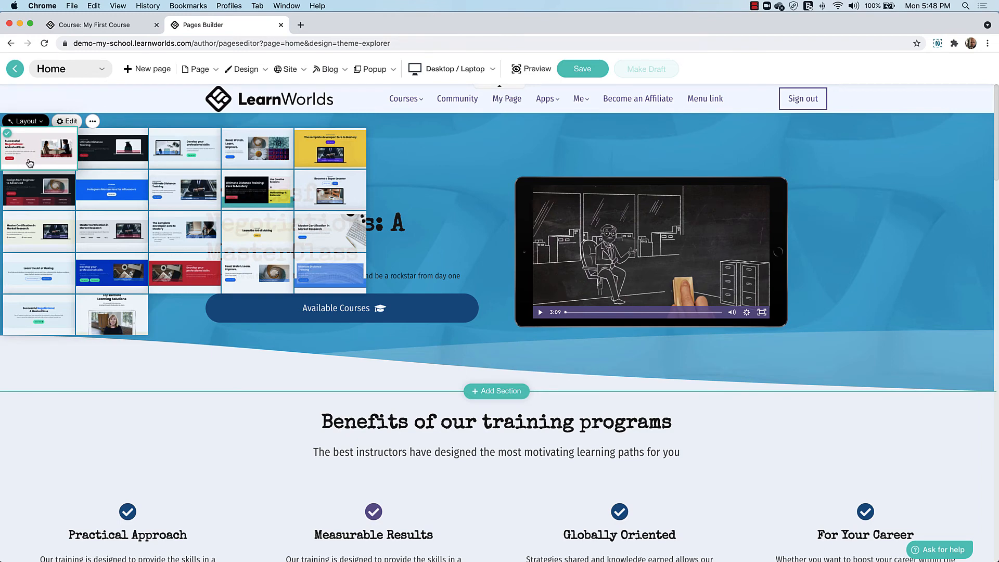
click(46, 201)
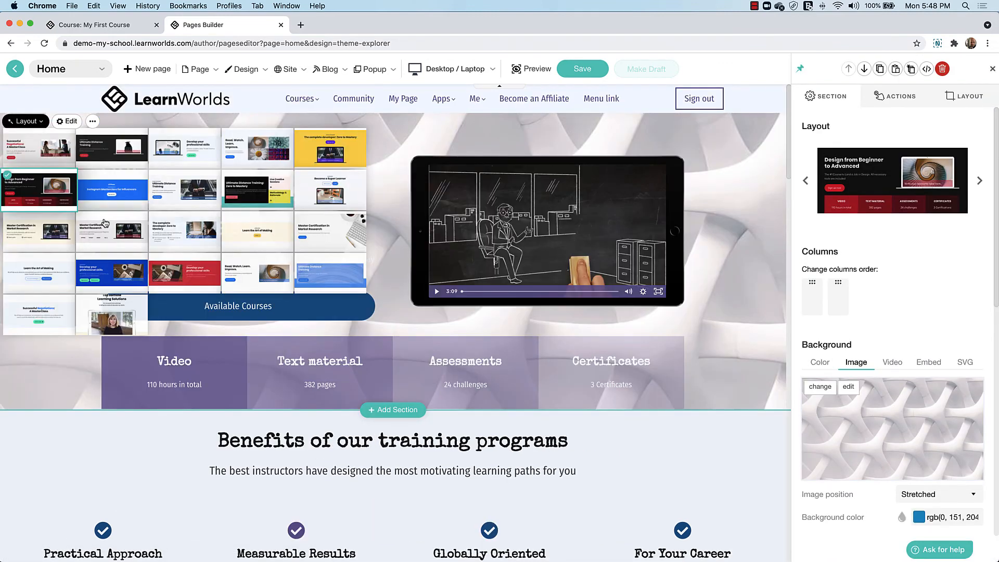
click(135, 236)
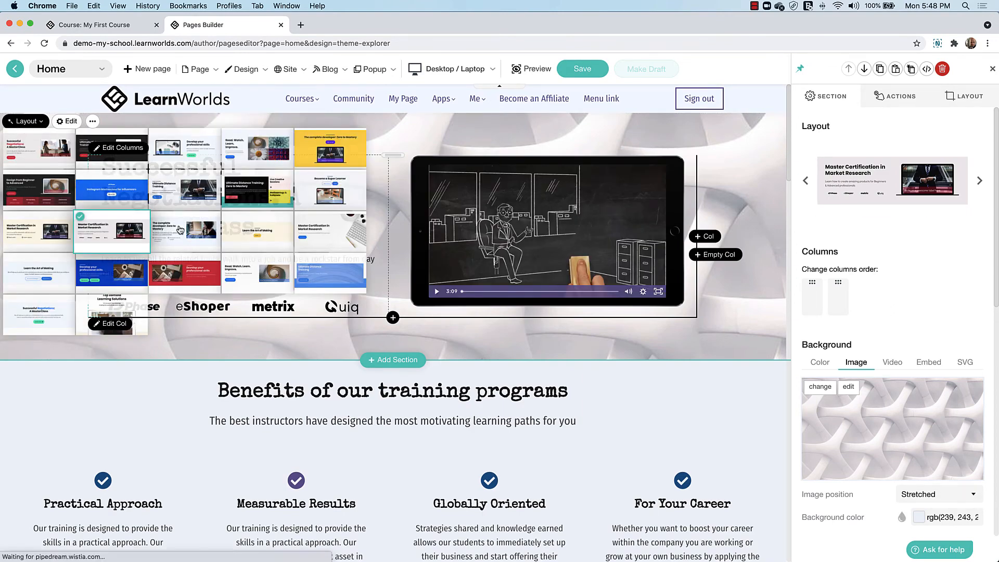
click(181, 229)
click(26, 121)
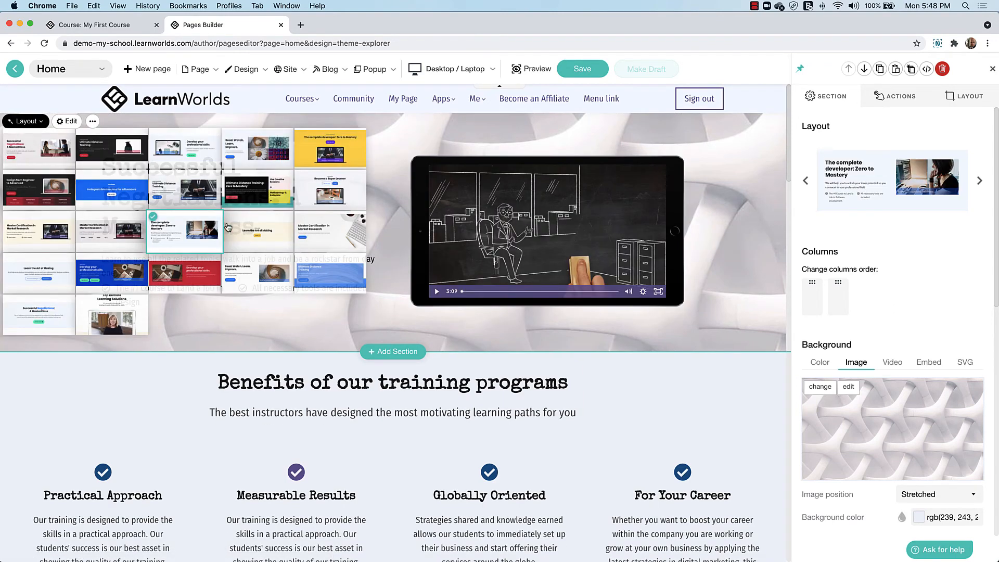
click(313, 232)
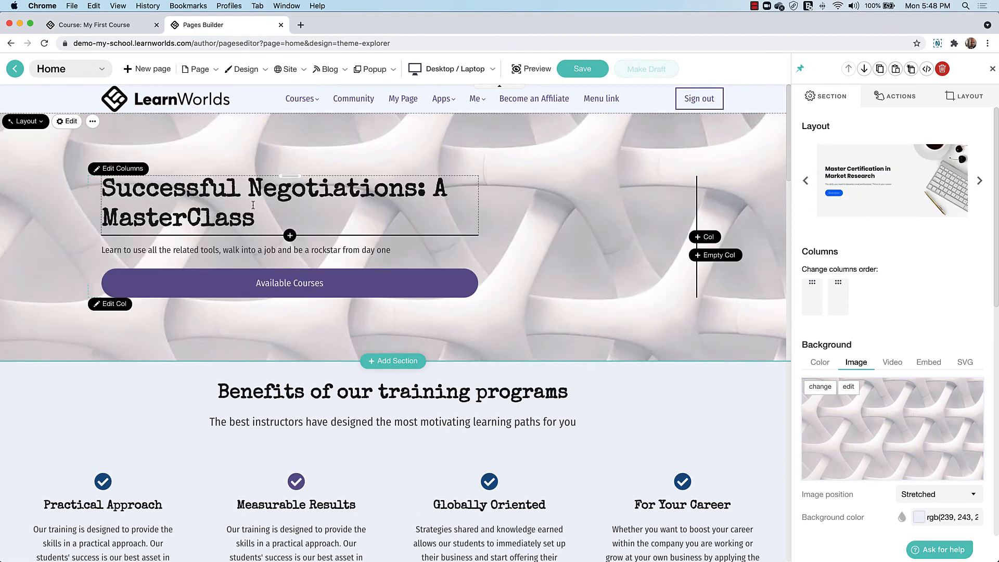
click(26, 120)
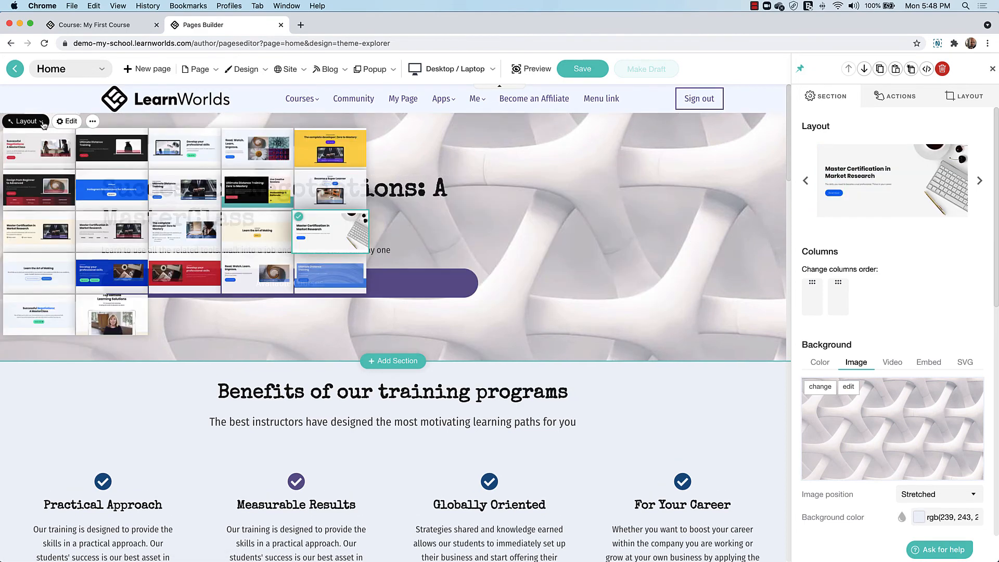
click(37, 152)
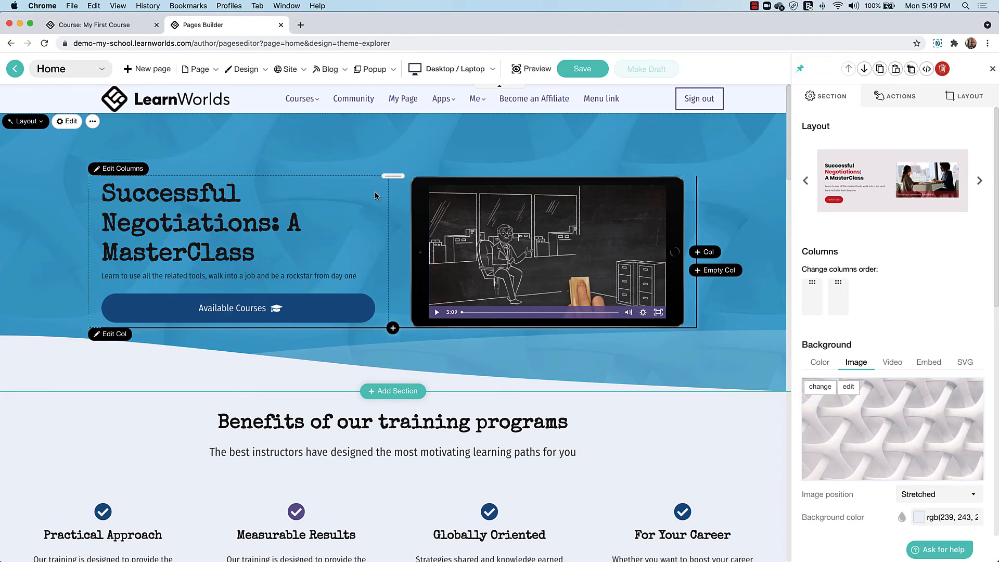
- Open the widget library below the hero heading and examine its categories, including main text, buttons, galleries, icons and images
scroll(159, 254, down, 5)
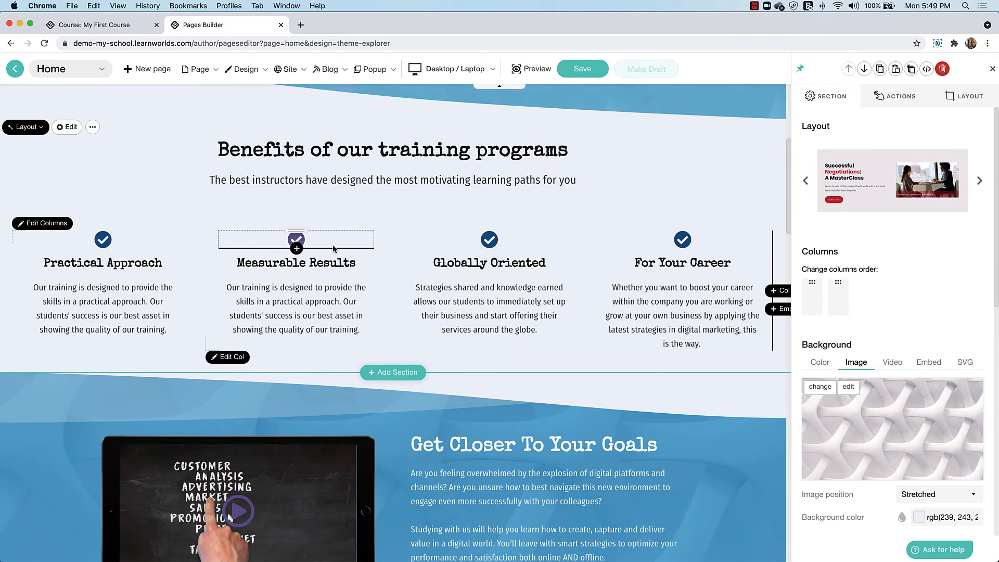
scroll(388, 302, down, 10)
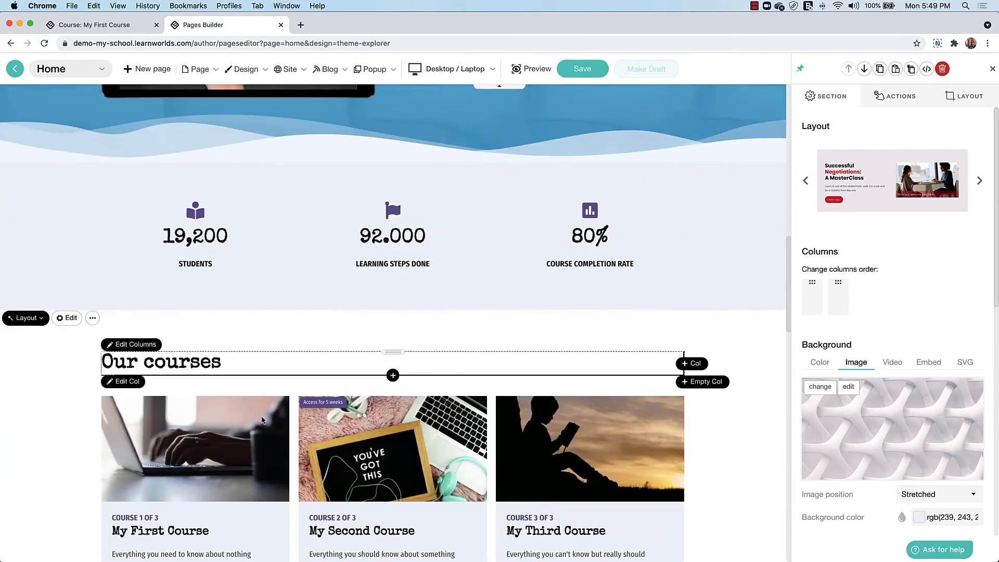
scroll(419, 258, up, 15)
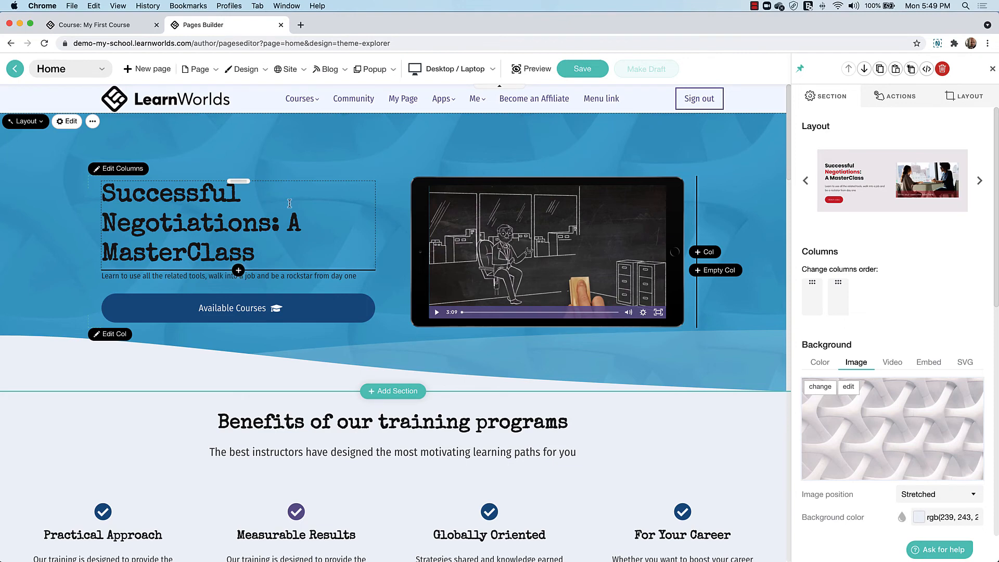
click(238, 271)
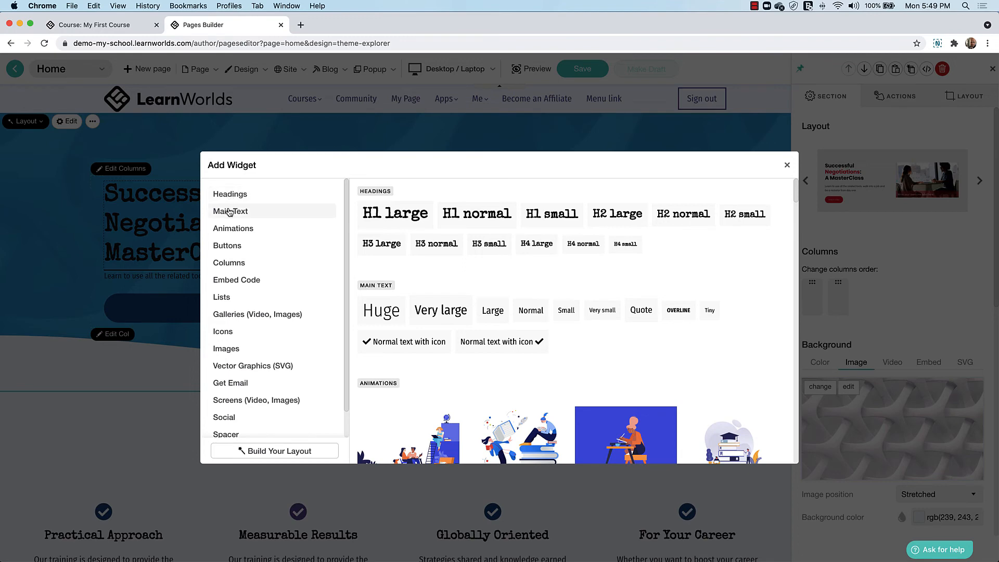
click(235, 209)
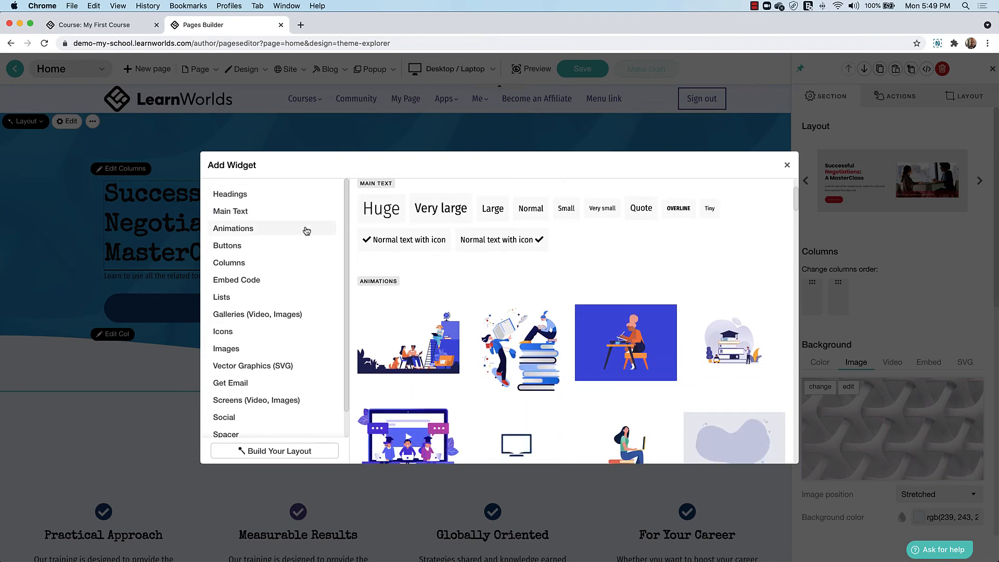
click(233, 248)
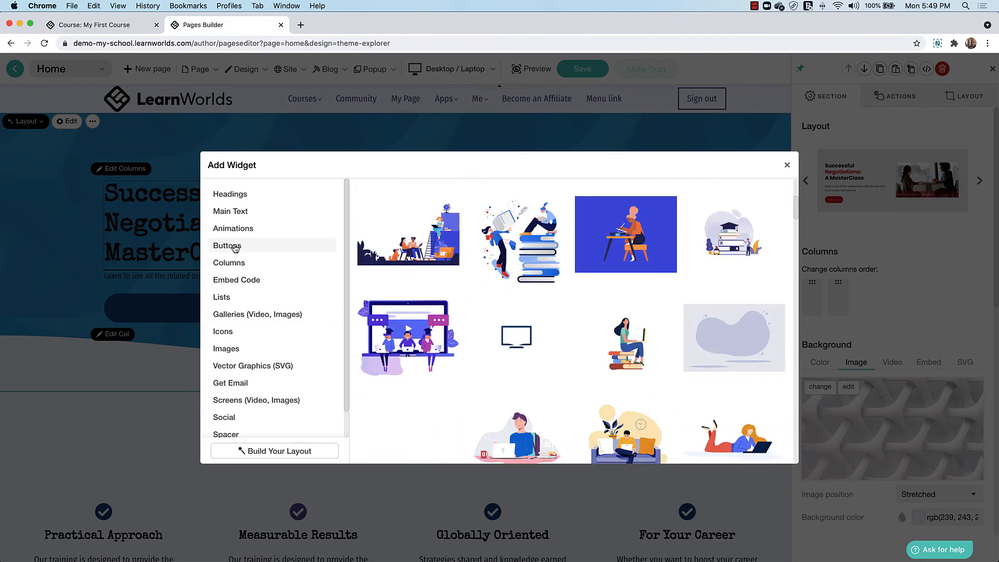
click(228, 315)
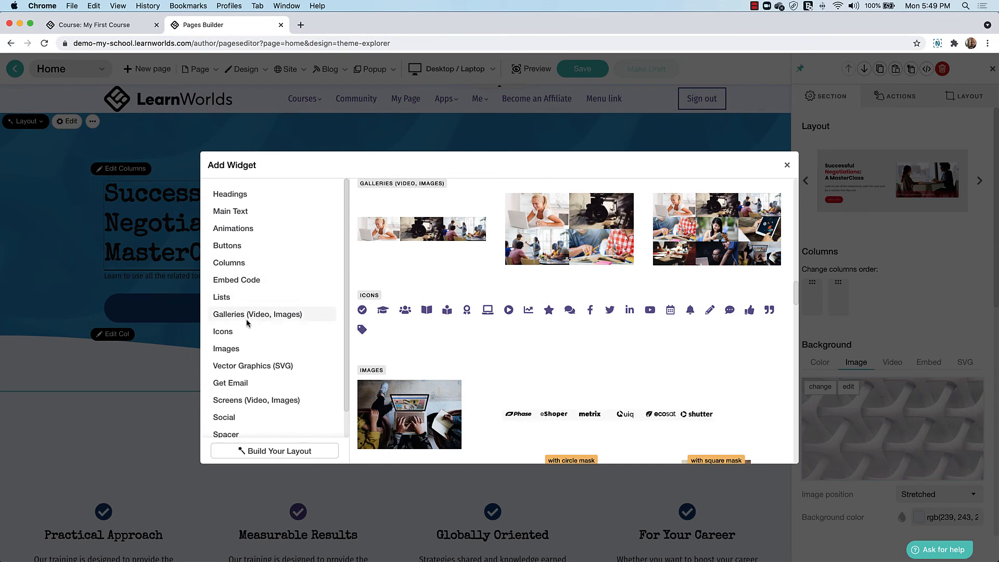
click(232, 333)
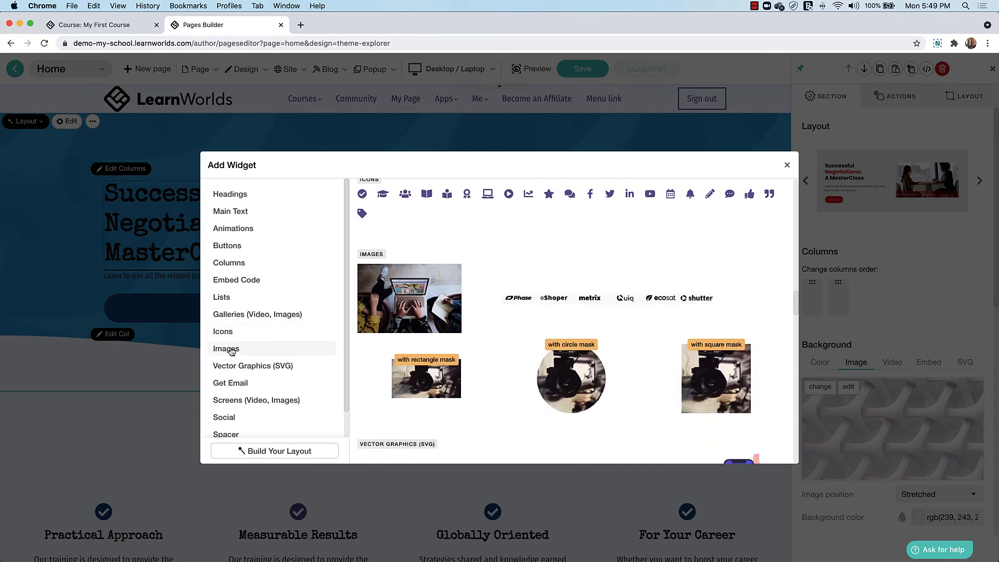
click(228, 349)
scroll(435, 319, down, 5)
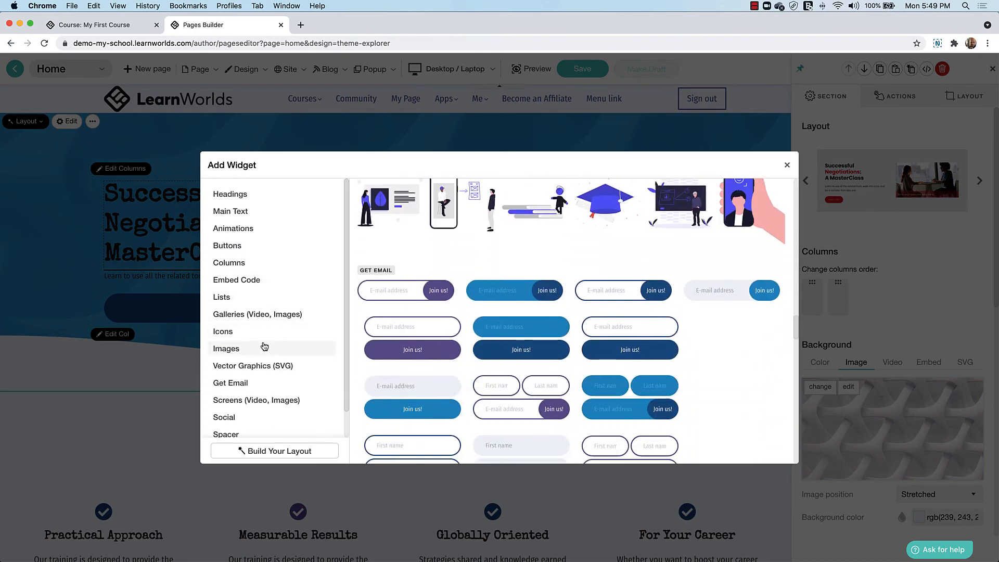
scroll(263, 346, down, 1)
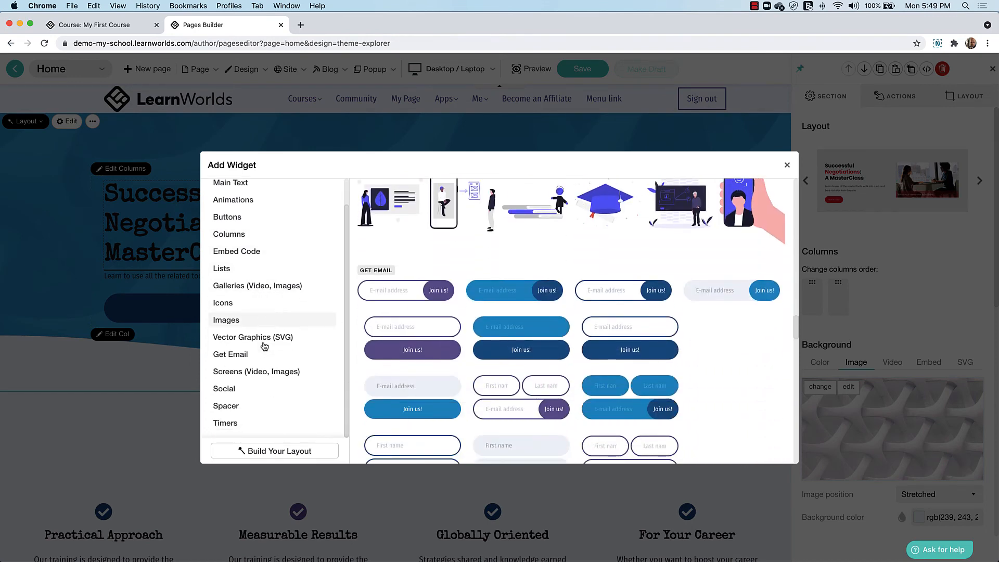
- Add the Get Email form with first name, last name and e-mail fields to the hero, placed between the tagline and the Available Courses button
click(233, 356)
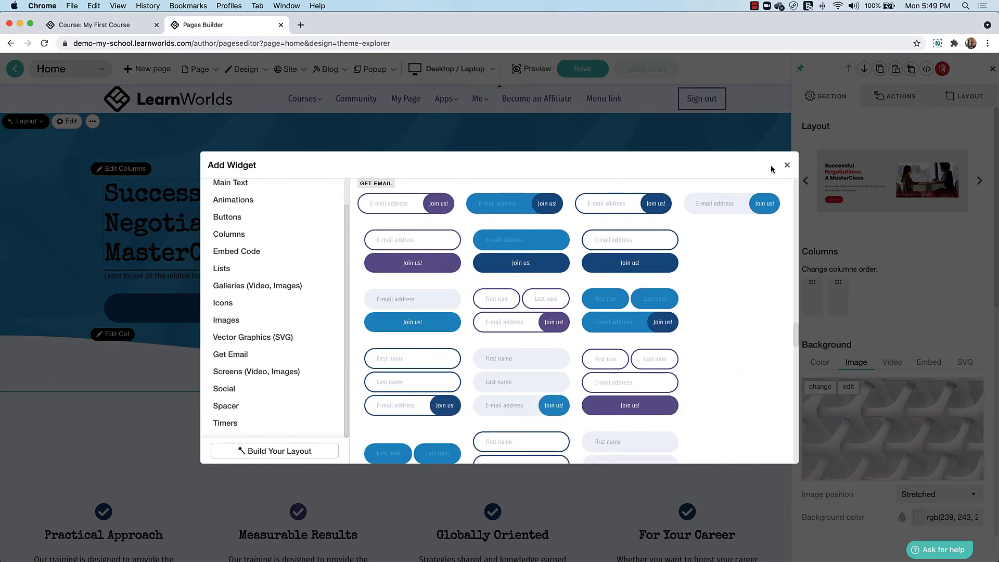
click(412, 349)
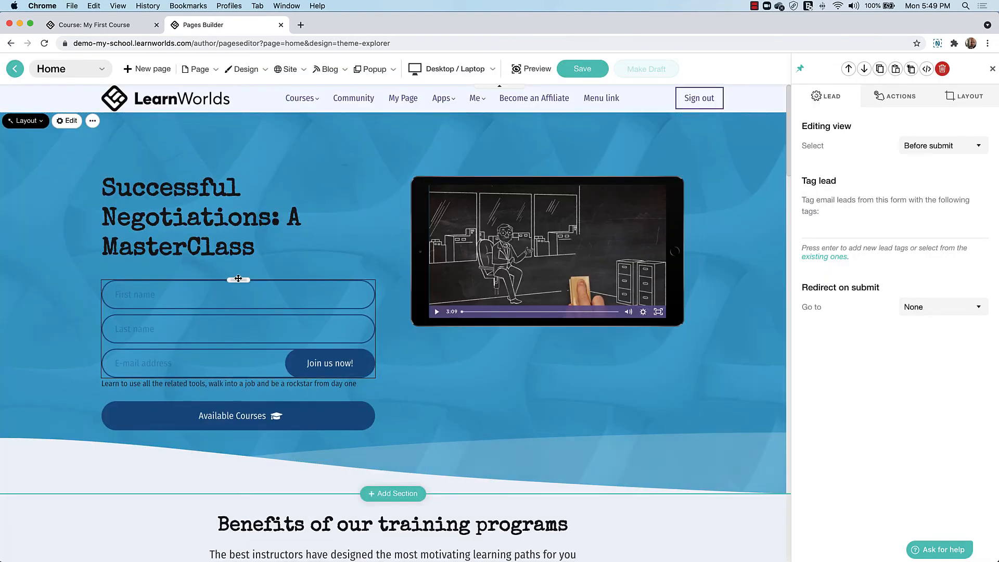
drag(238, 279, 242, 333)
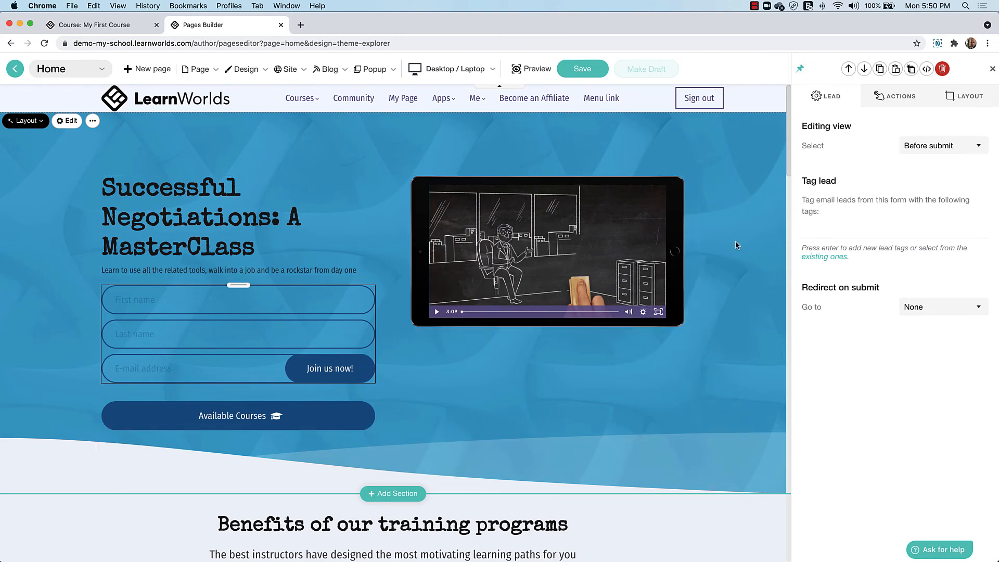
click(993, 70)
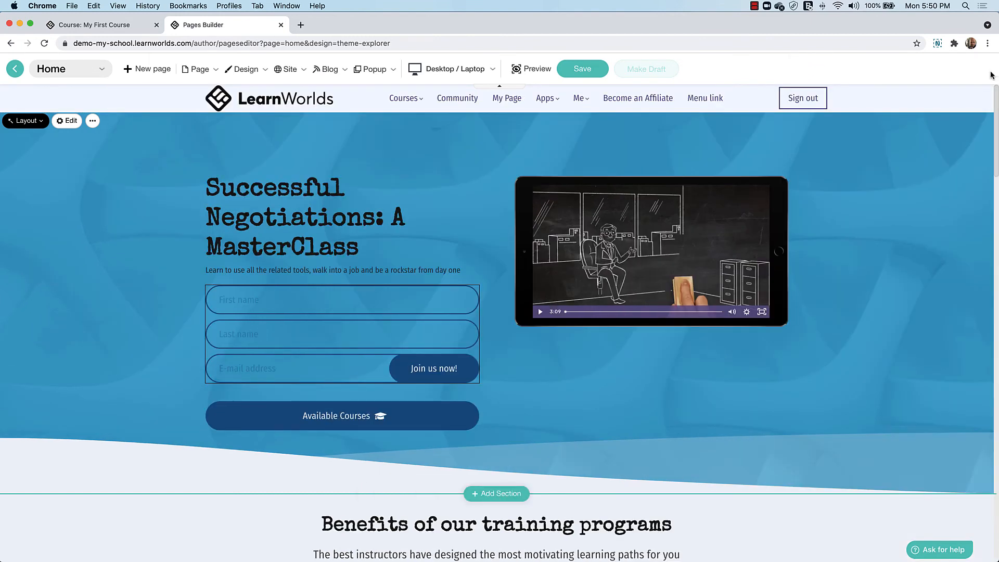
- Examine the section templates offered below the hero, including Products, Payments, FAQs, Galleries & Grids, Contact Forms and the empty column layouts
scroll(380, 365, down, 5)
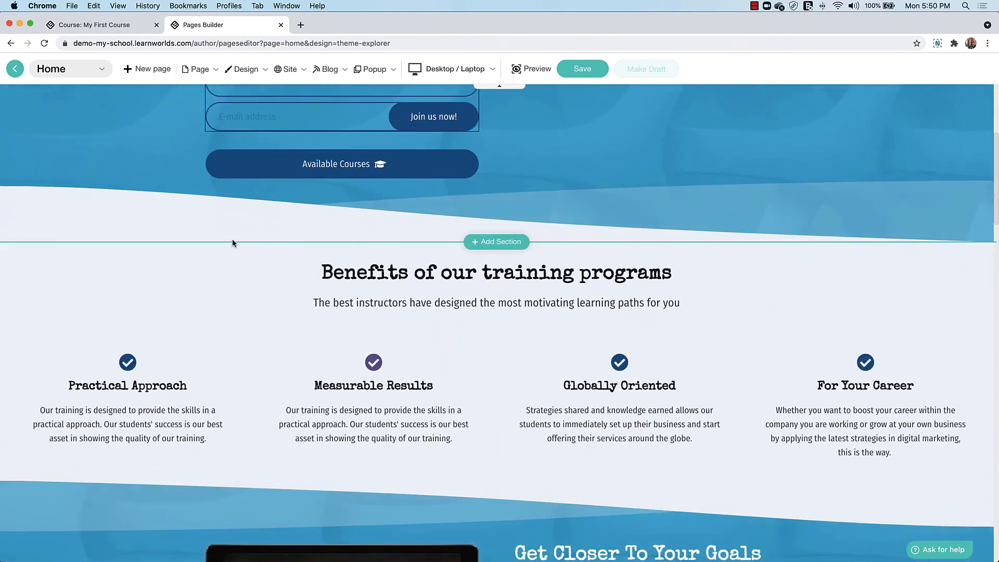
click(496, 242)
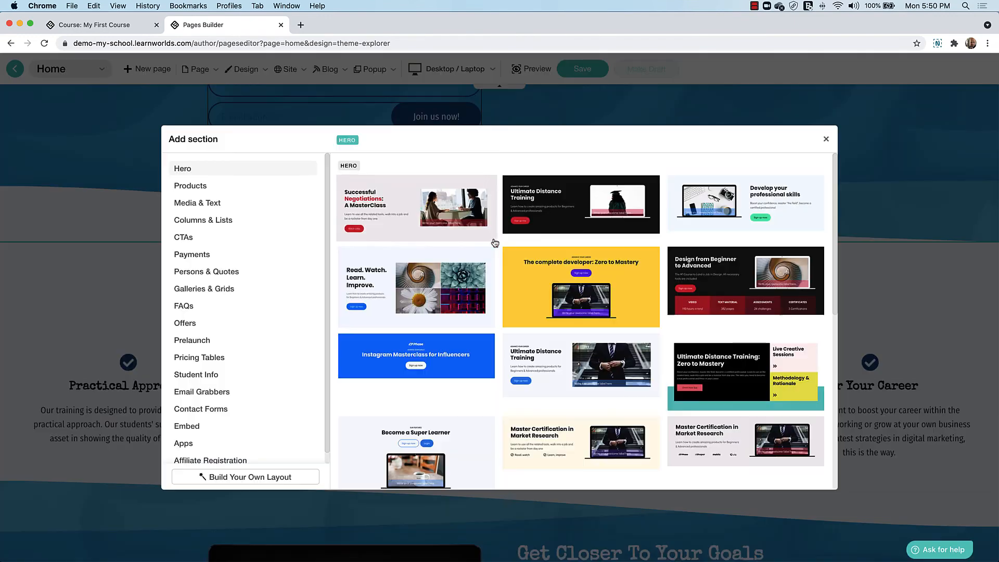
click(191, 187)
click(192, 201)
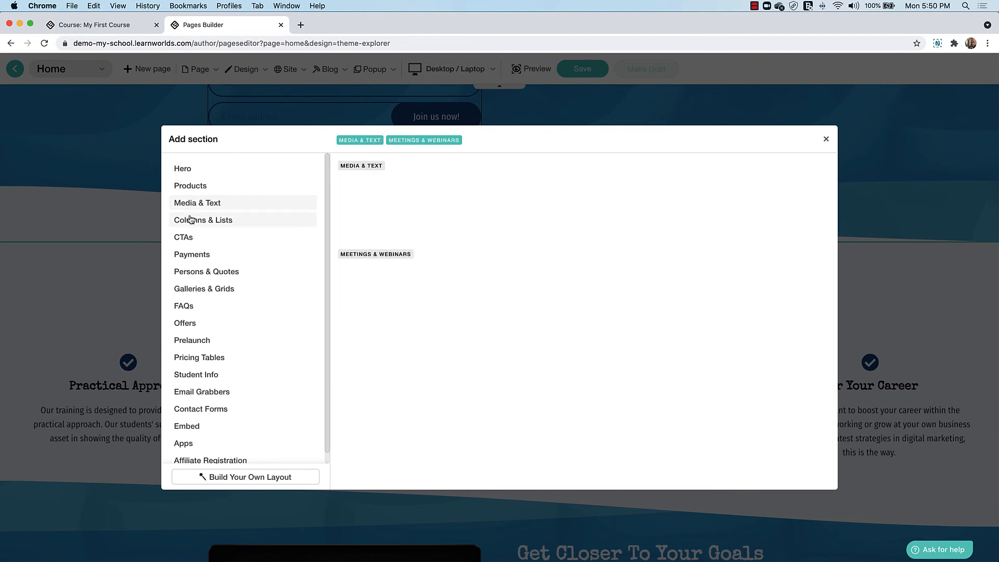
click(190, 186)
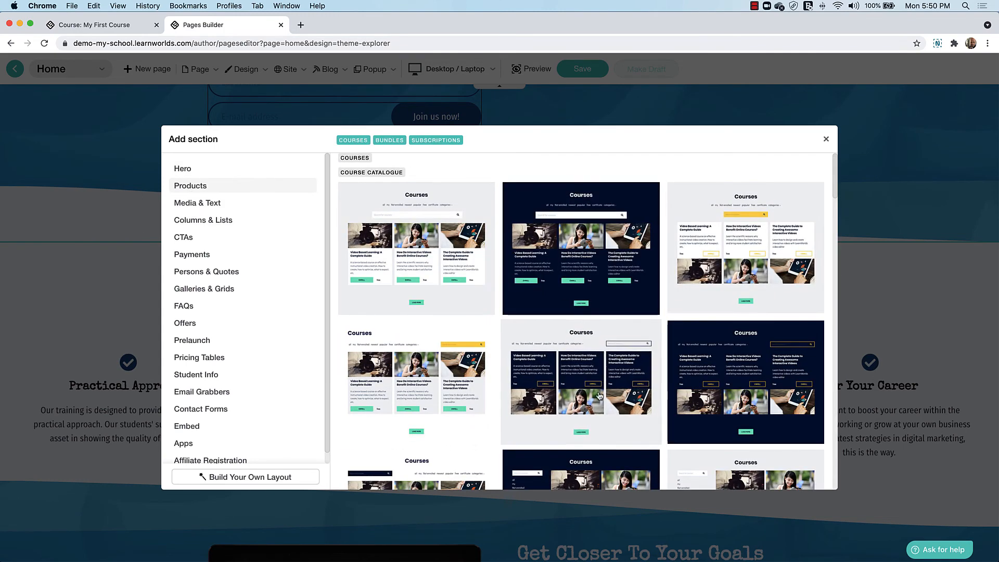
scroll(460, 331, down, 7)
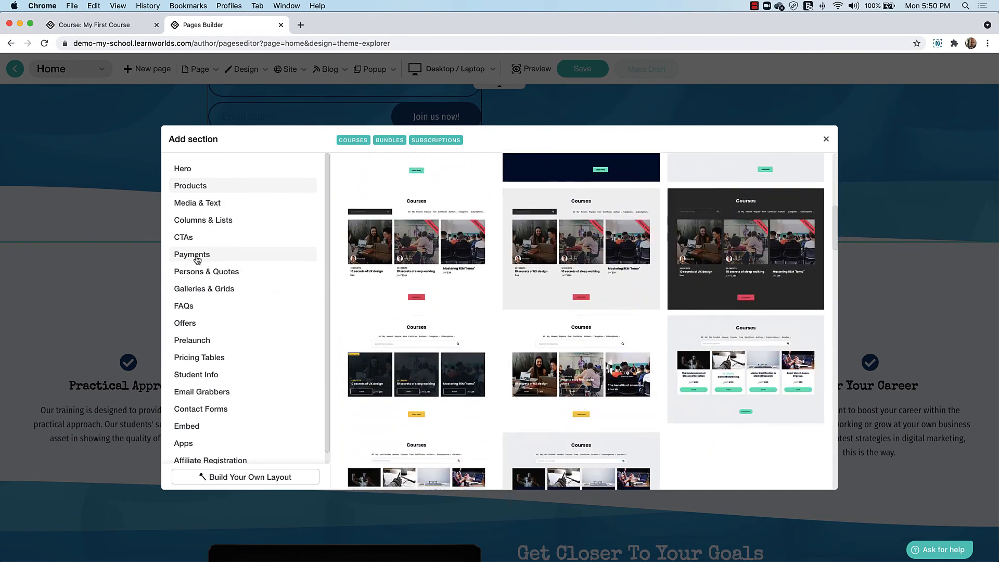
click(192, 255)
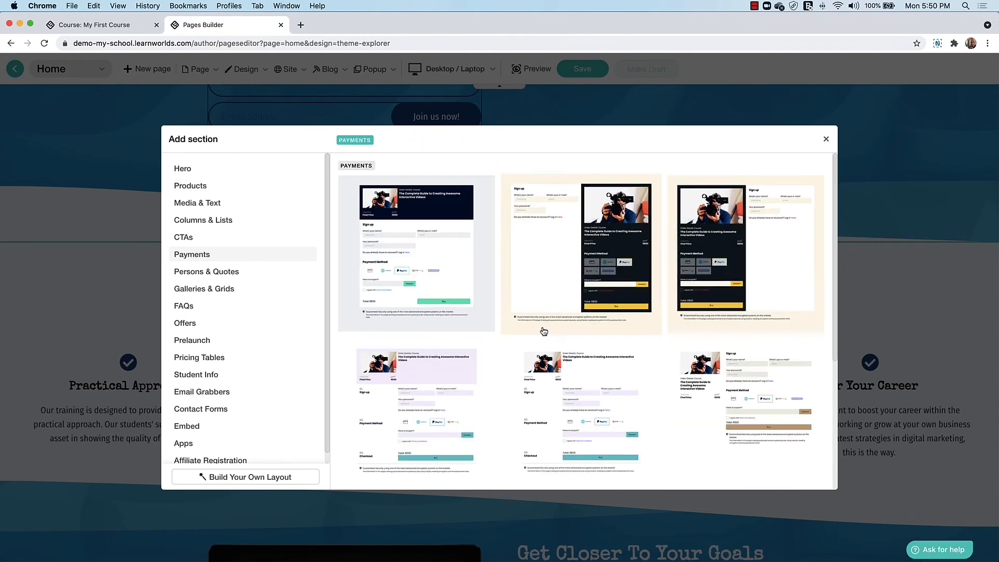
click(186, 308)
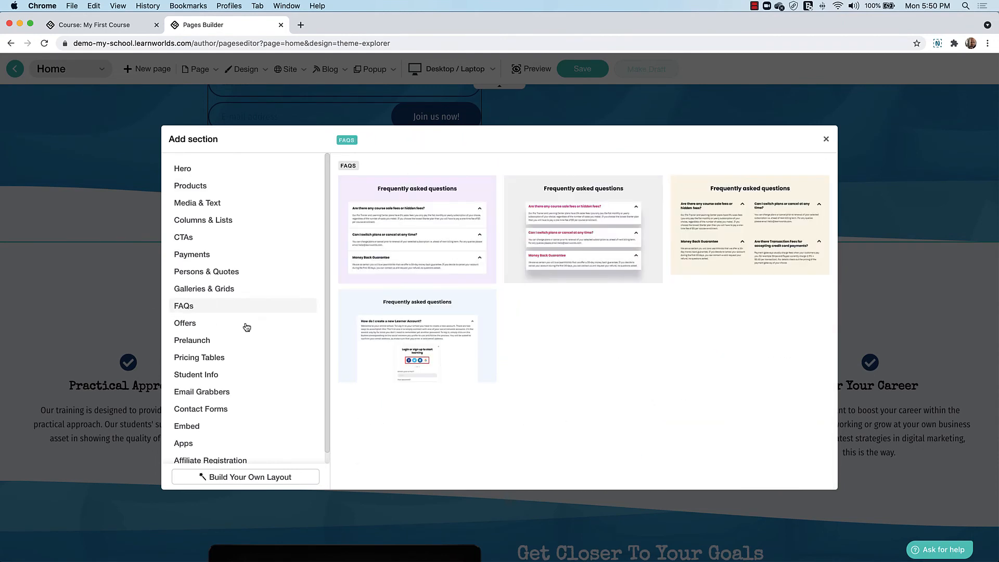
scroll(234, 353, down, 1)
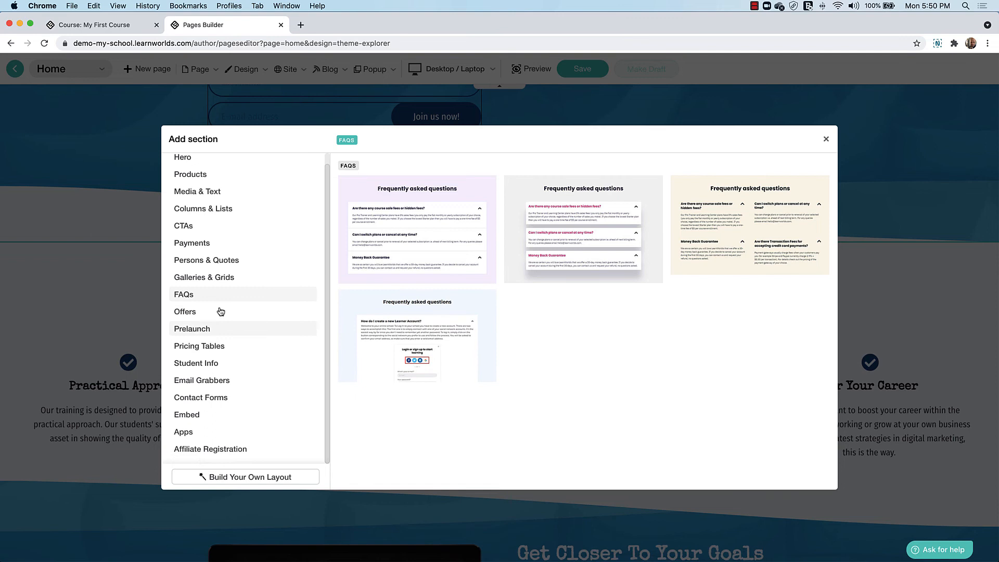
click(196, 276)
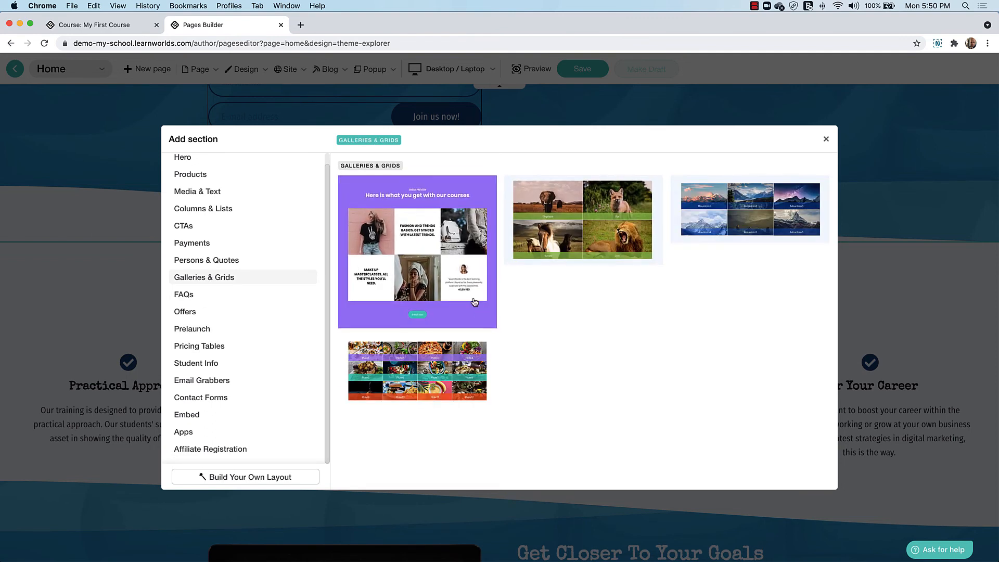
click(202, 401)
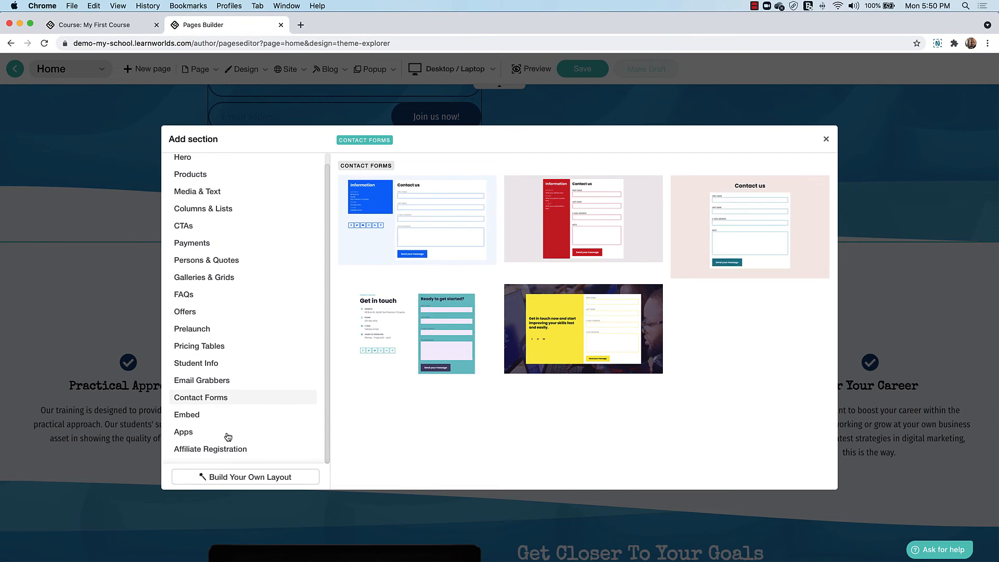
click(233, 476)
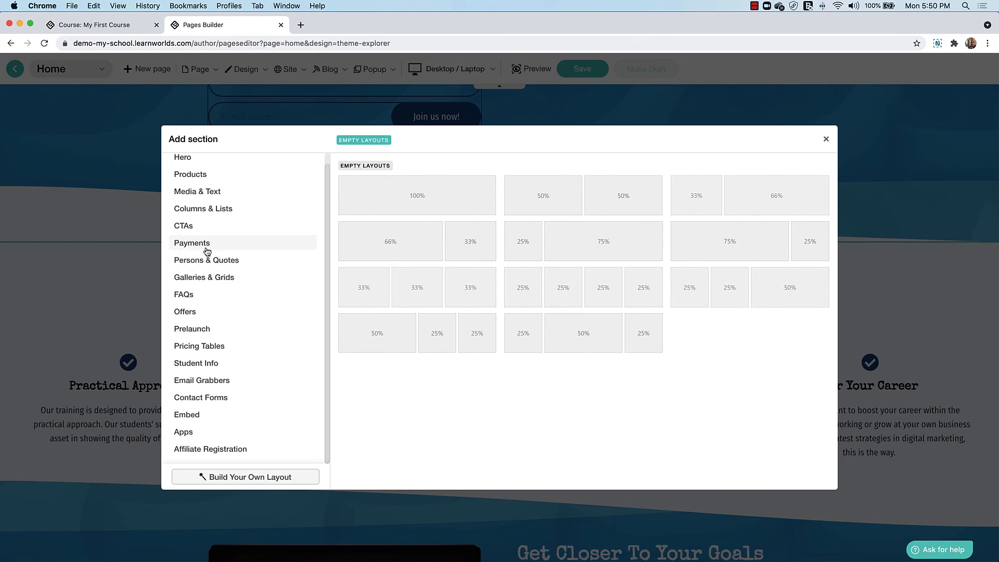
- Add the first light Course Catalogue layout from Products below the hero section, and open its course card settings
scroll(210, 252, up, 1)
click(188, 186)
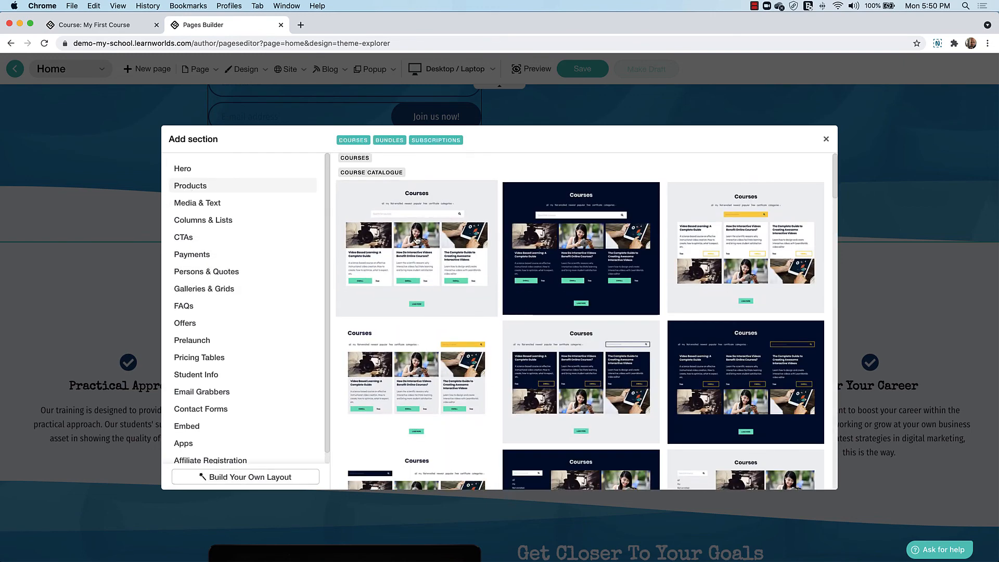
click(417, 240)
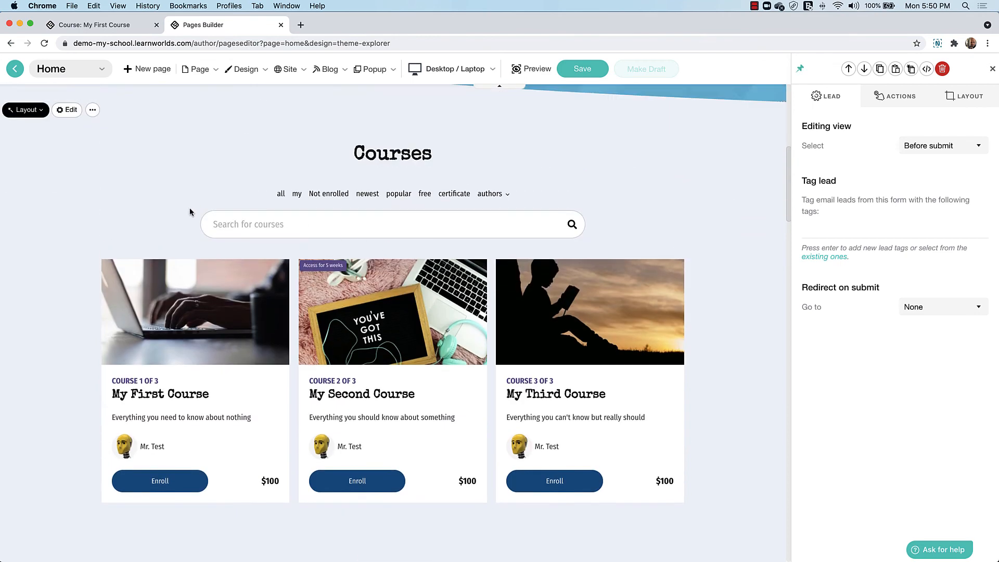
scroll(189, 207, up, 7)
scroll(190, 209, down, 4)
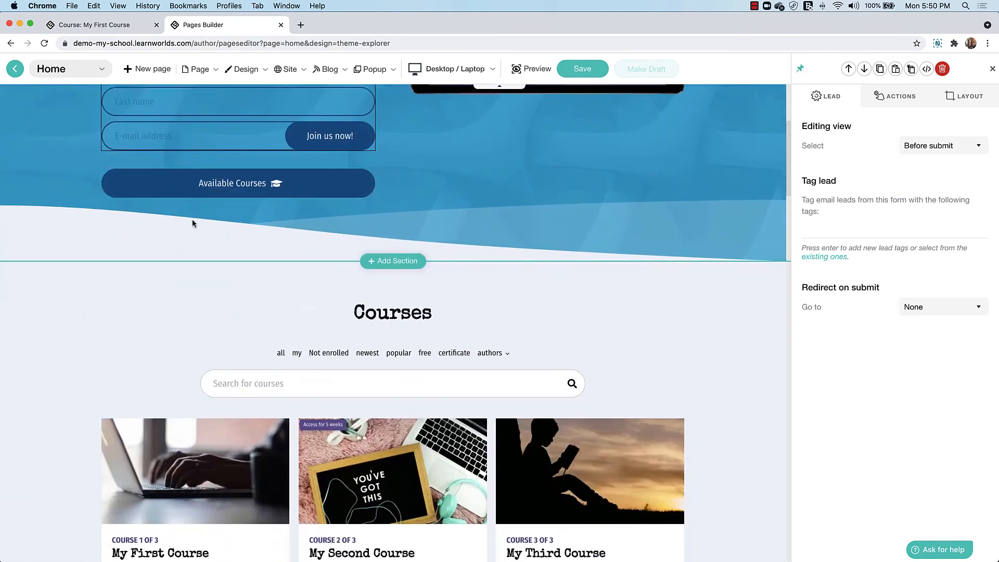
click(261, 435)
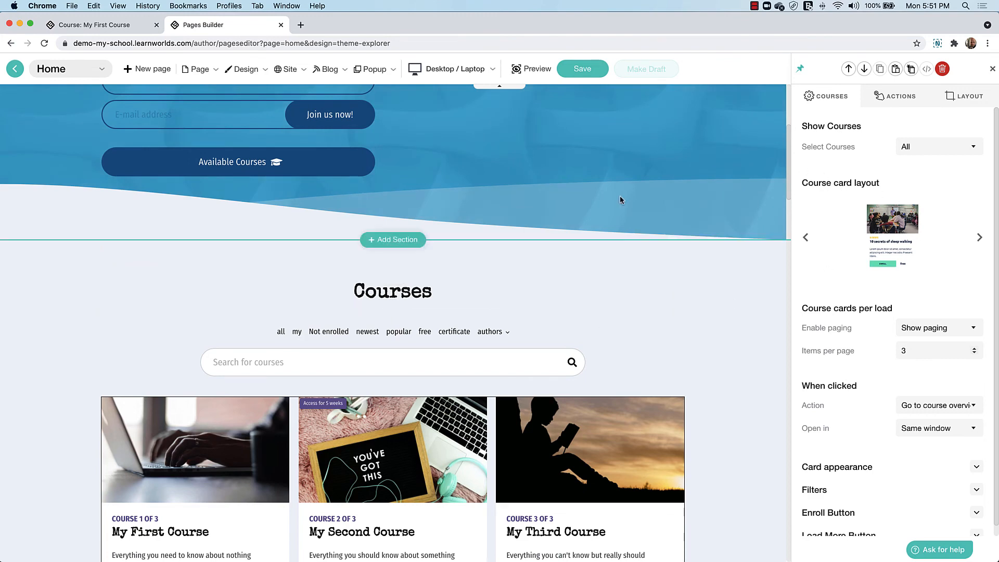
- Examine the text, actions and layout settings of the hero heading "Successful Negotiations: A MasterClass"
scroll(420, 259, up, 5)
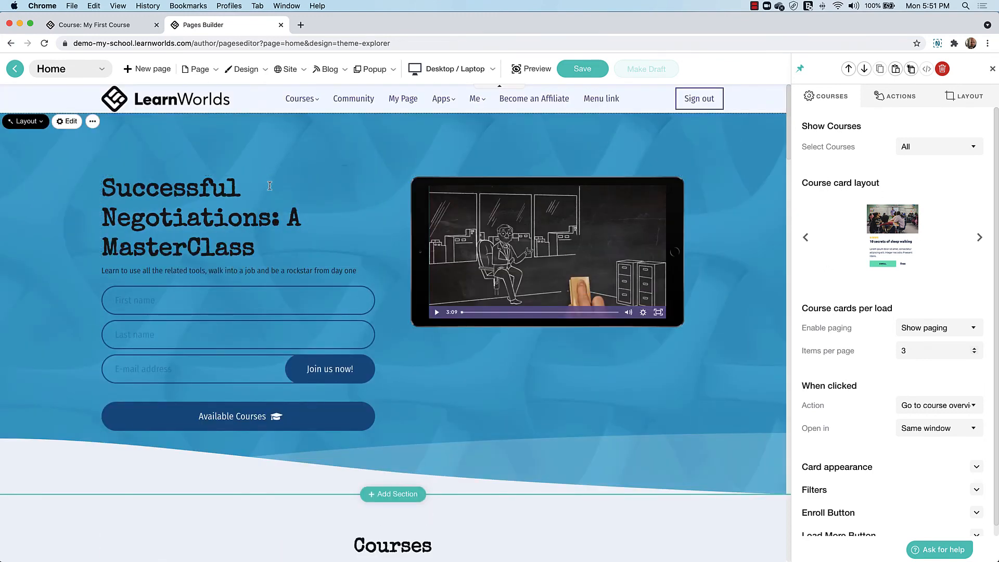
click(267, 196)
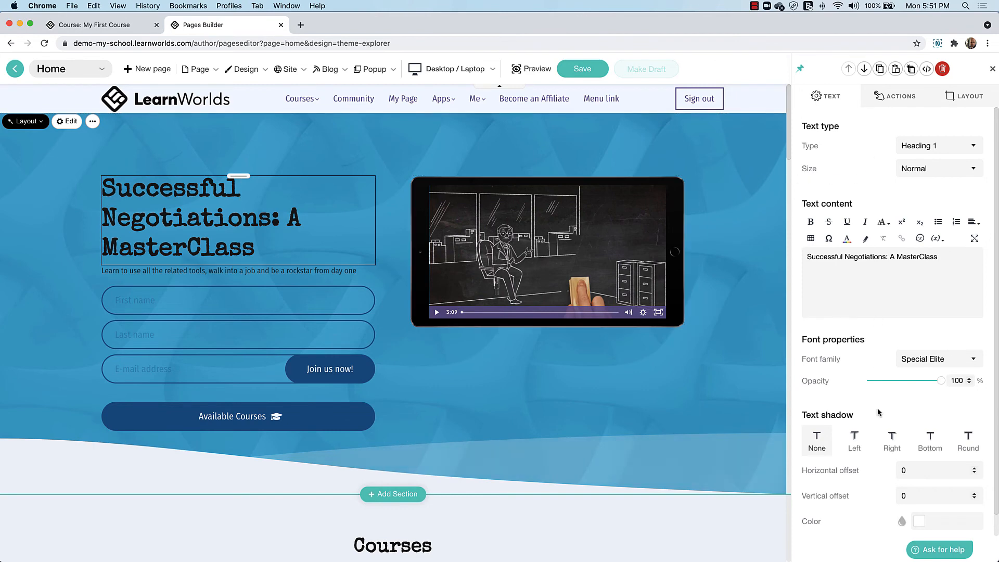
scroll(879, 413, down, 1)
click(895, 98)
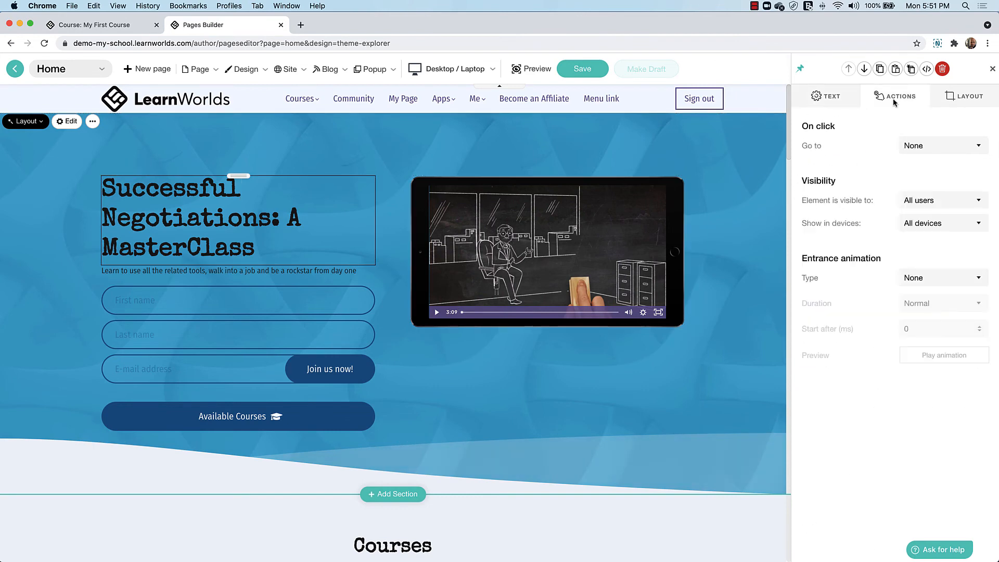
click(973, 97)
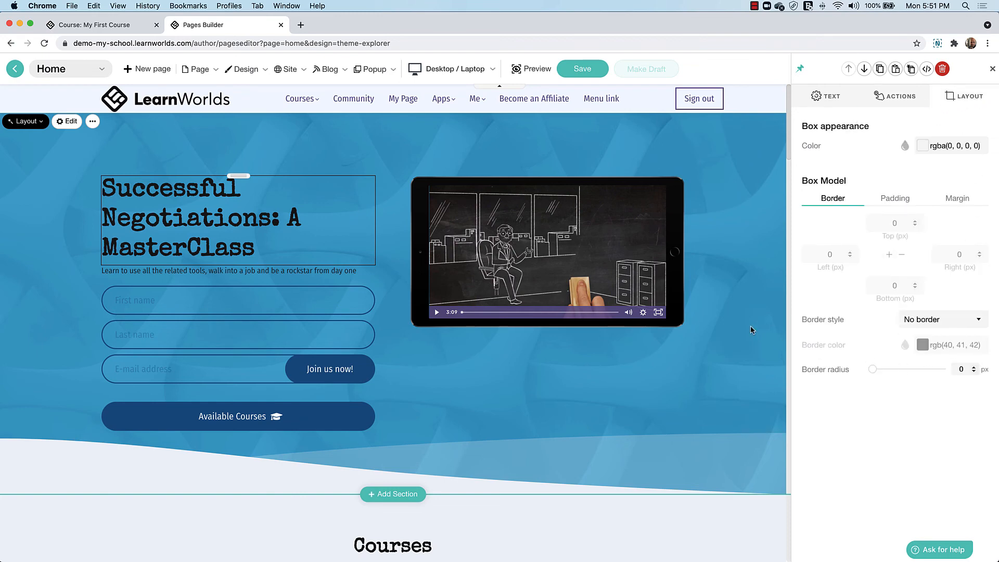
- Examine the screen, video background, actions and layout settings of the tablet video in the hero section
click(594, 239)
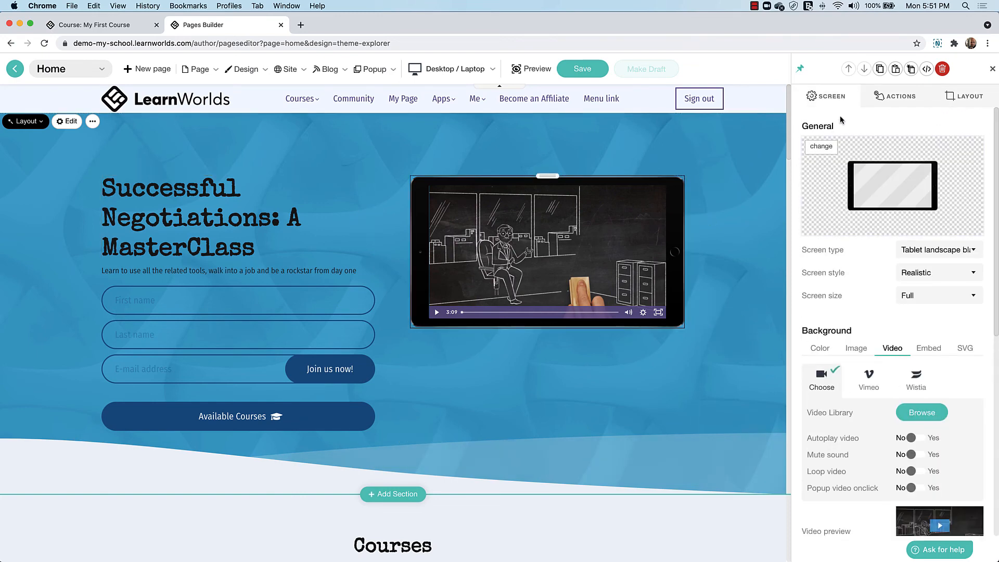
scroll(843, 343, down, 6)
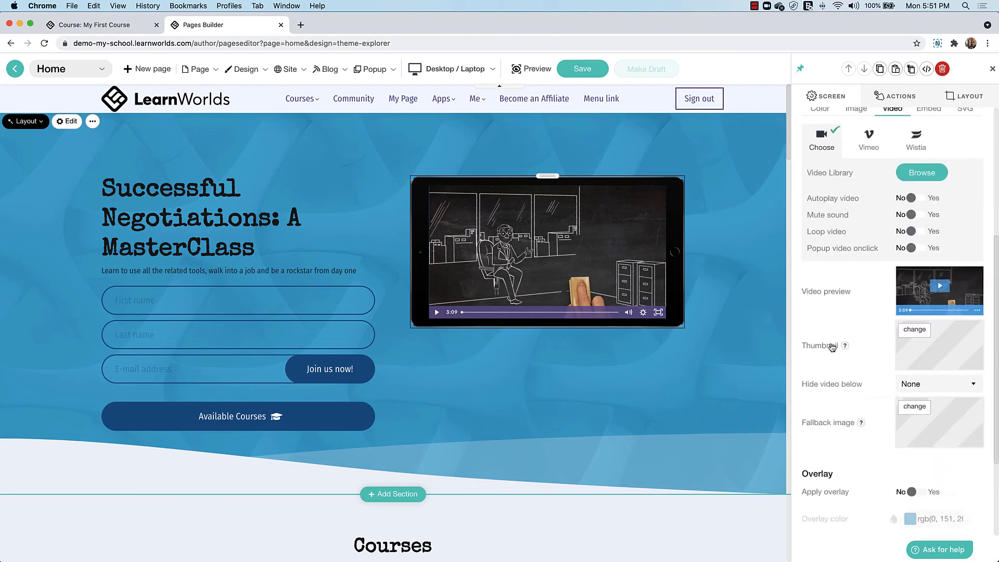
scroll(853, 250, up, 6)
click(899, 107)
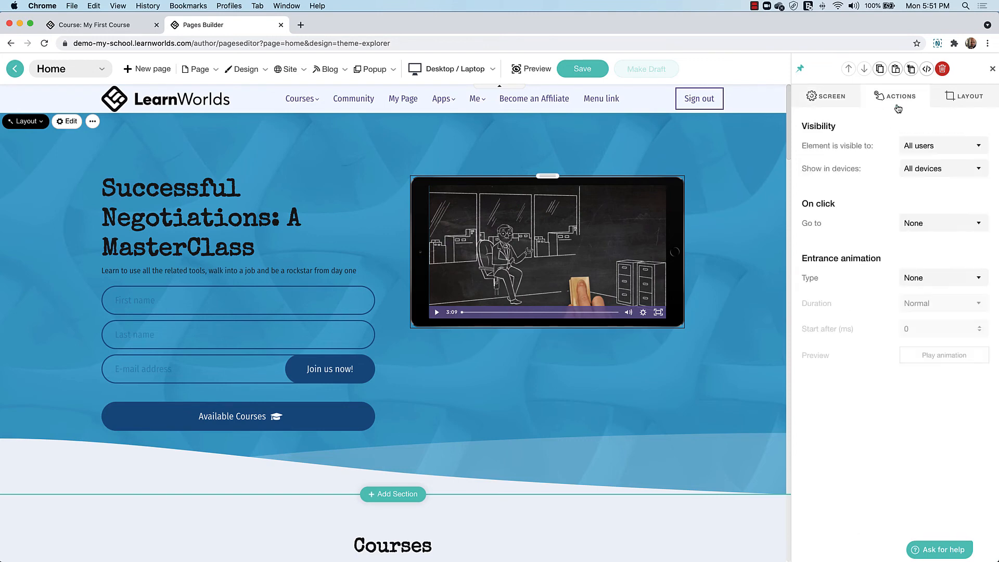
click(970, 98)
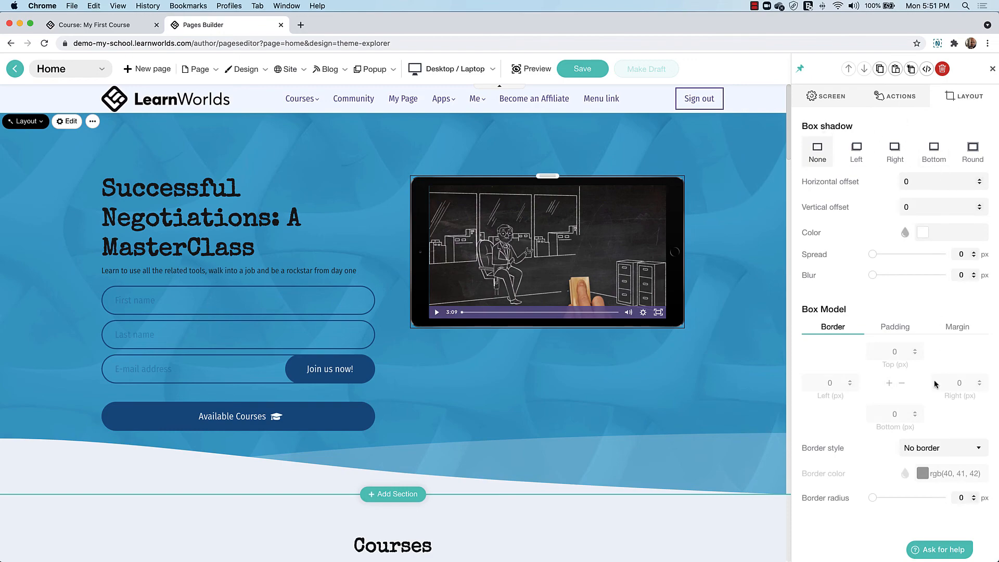
- Try moving the hero section down two places on the page, and return it above the Courses section
scroll(680, 367, down, 7)
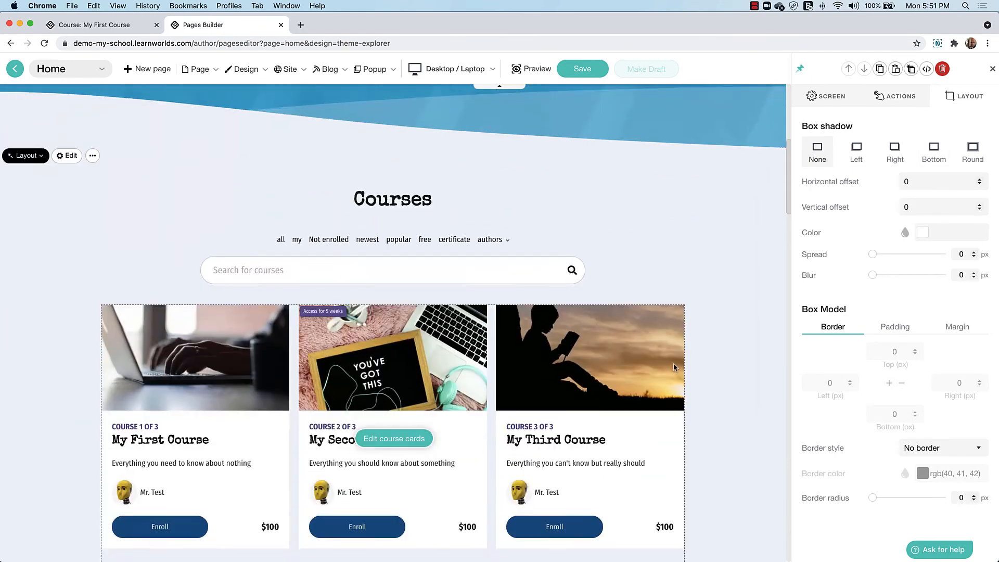
scroll(290, 304, up, 5)
scroll(290, 303, up, 3)
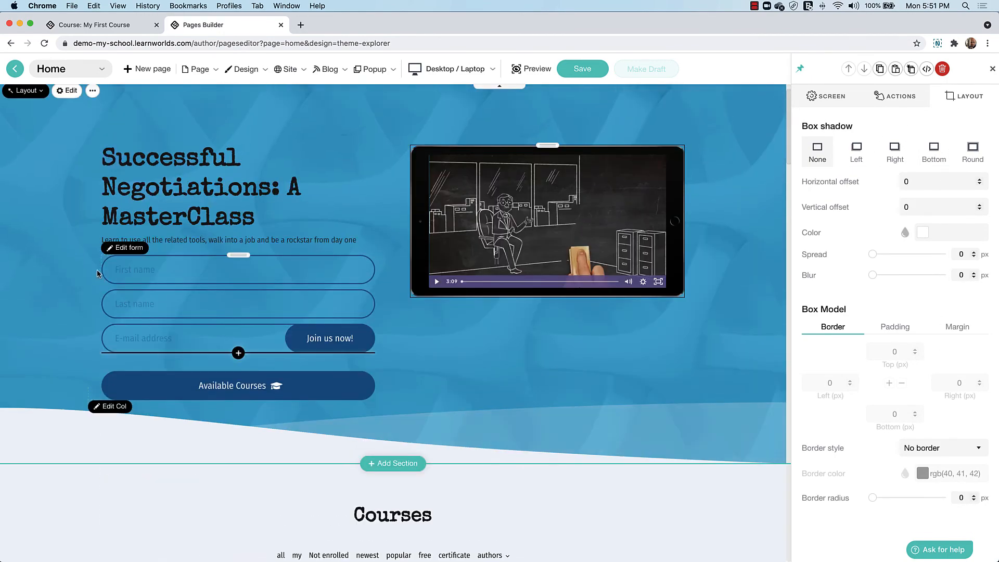
click(49, 243)
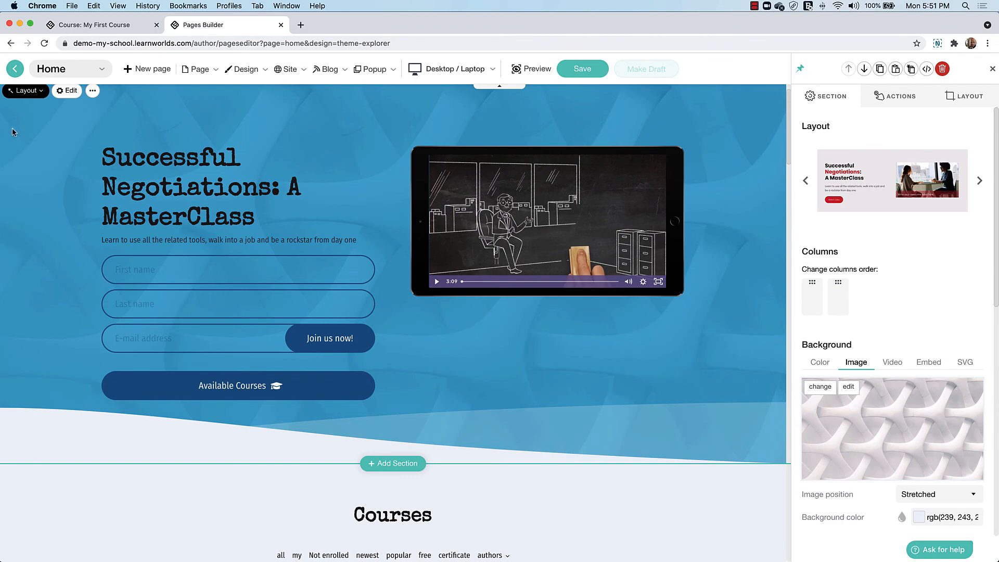
click(864, 70)
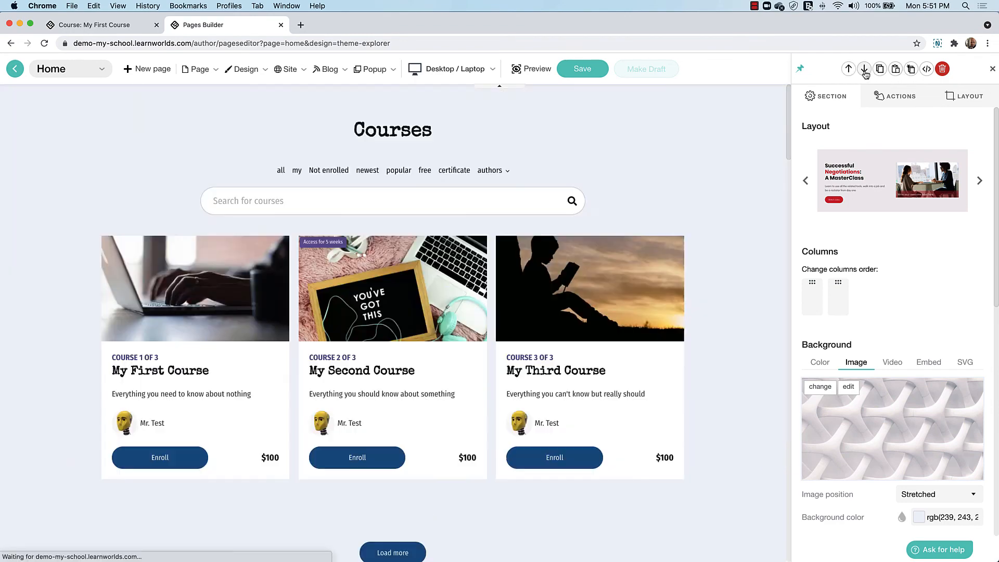
click(864, 69)
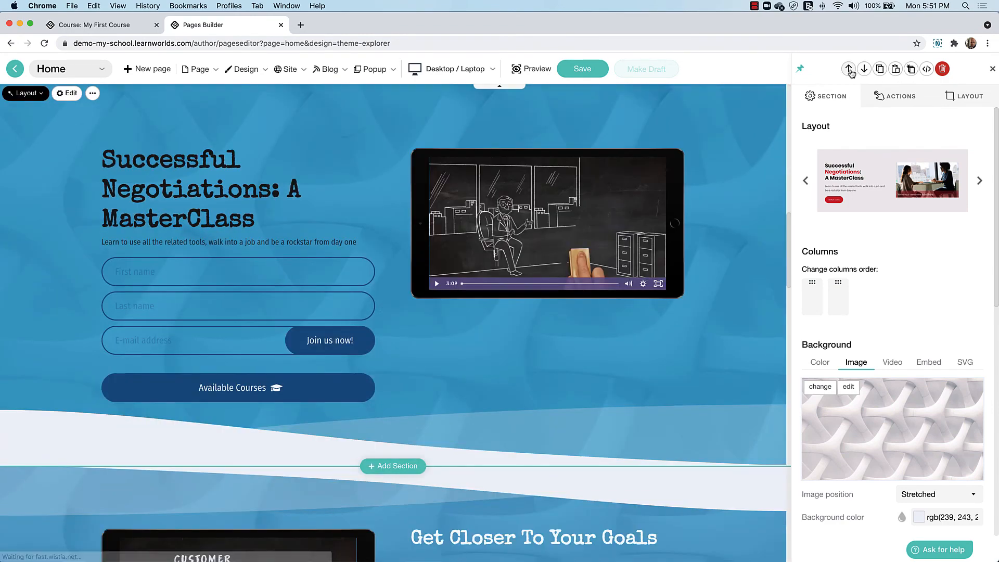
click(850, 70)
click(849, 69)
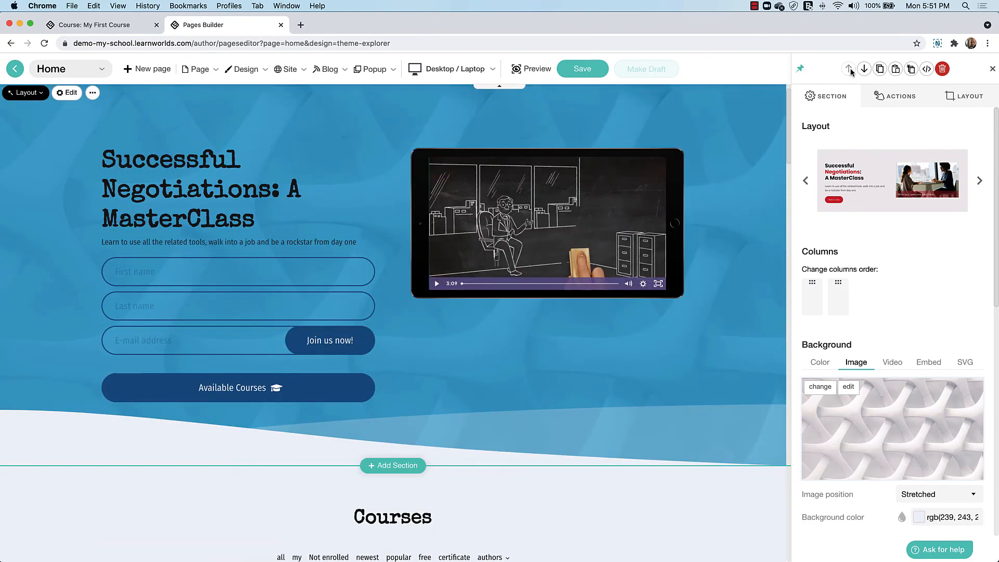
- View the hero section's HTML in the code editor and close the editor
click(926, 71)
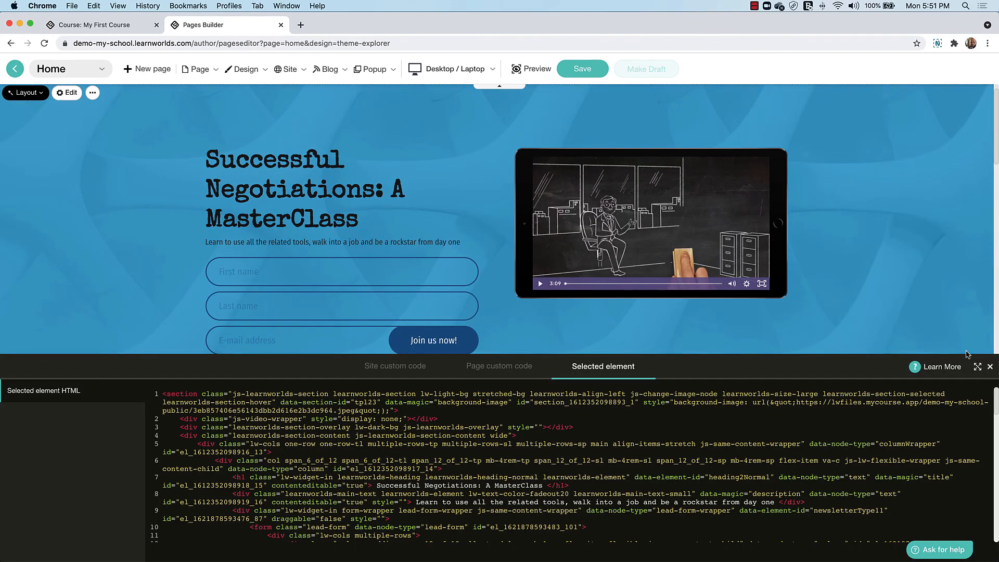
click(989, 368)
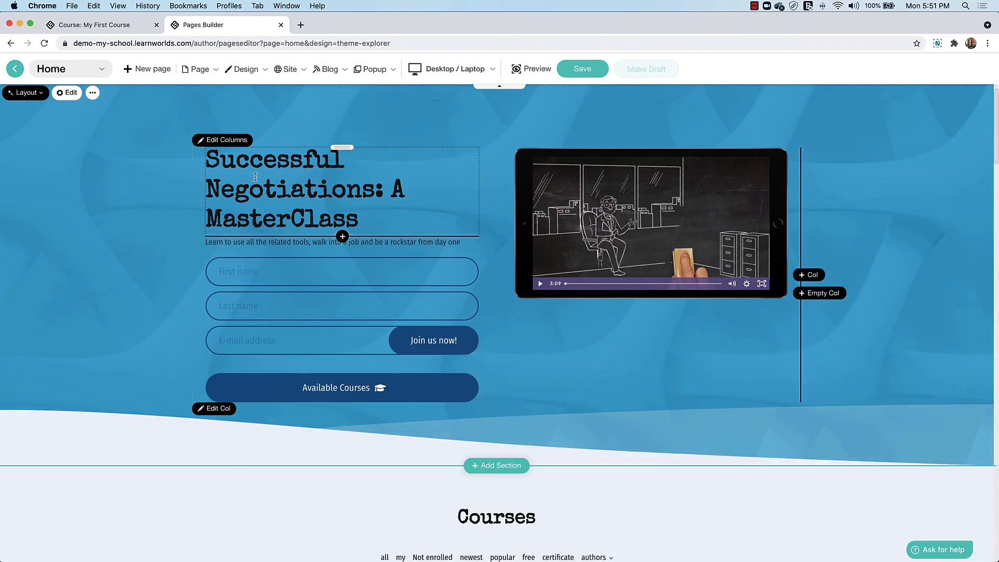
- Examine the alignment, background, visibility and entrance animation settings of the hero column holding the heading and form
scroll(268, 202, down, 3)
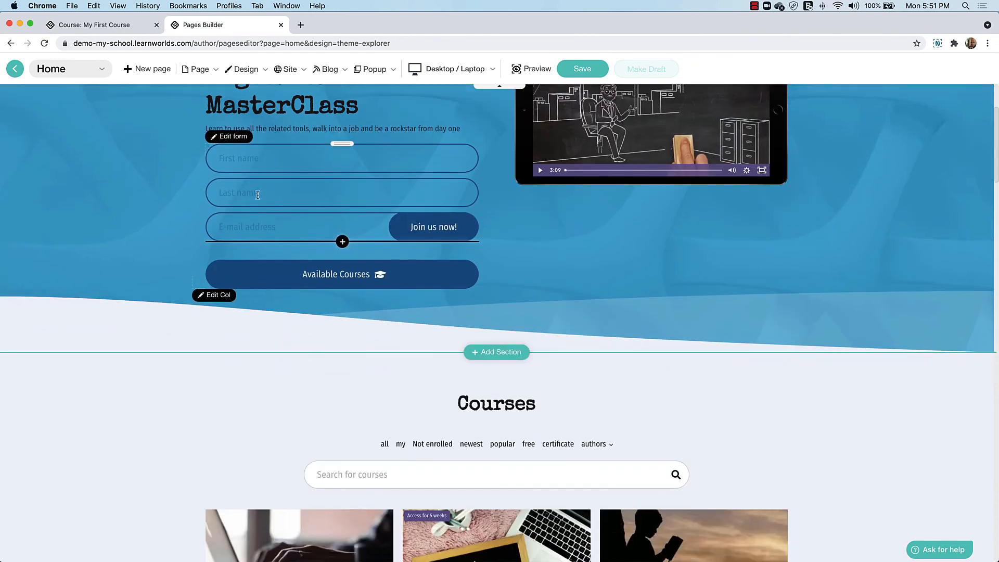
scroll(179, 170, up, 4)
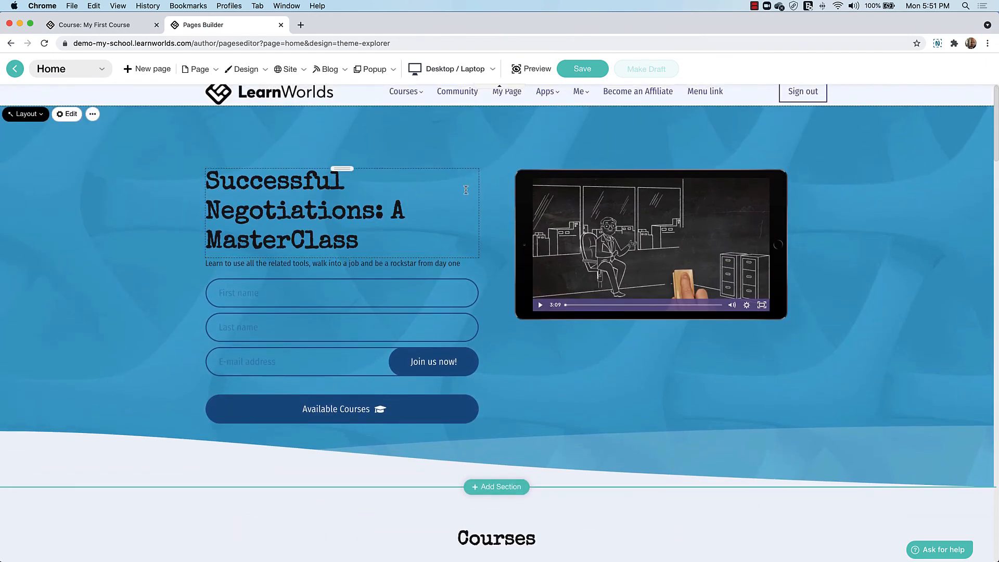
click(485, 188)
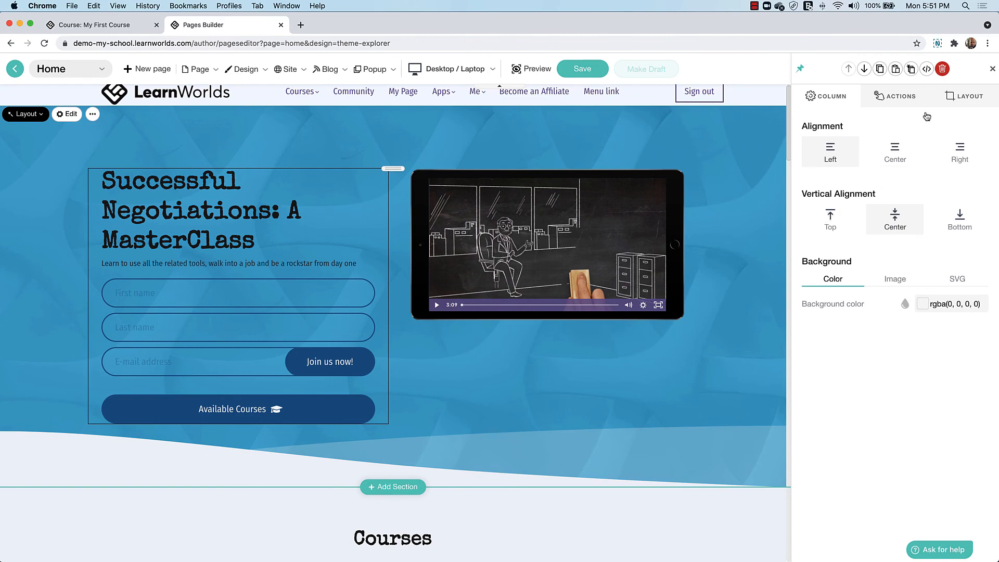
click(895, 102)
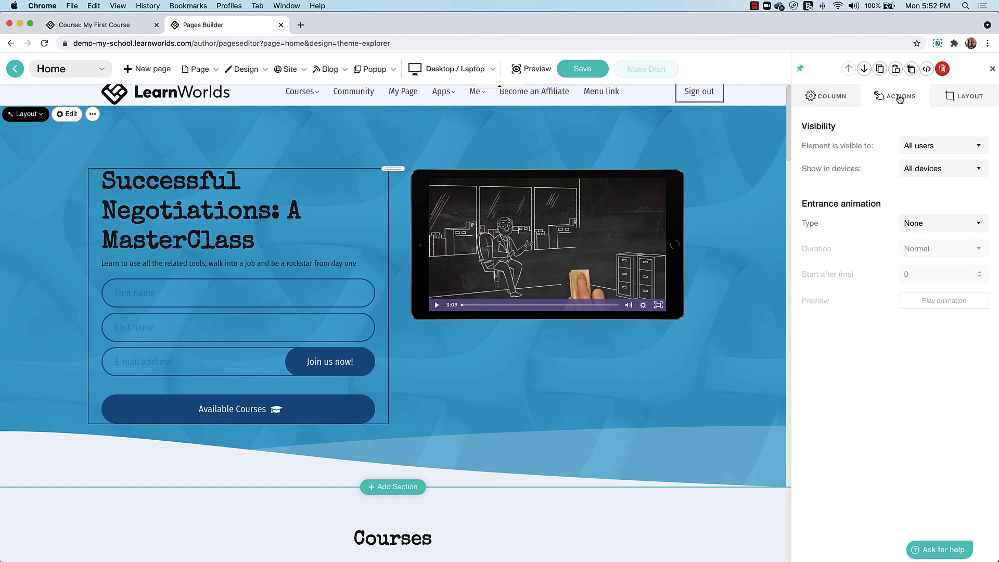
- Examine the box shadow, border and spacing settings of the hero's text column and close its settings
click(960, 98)
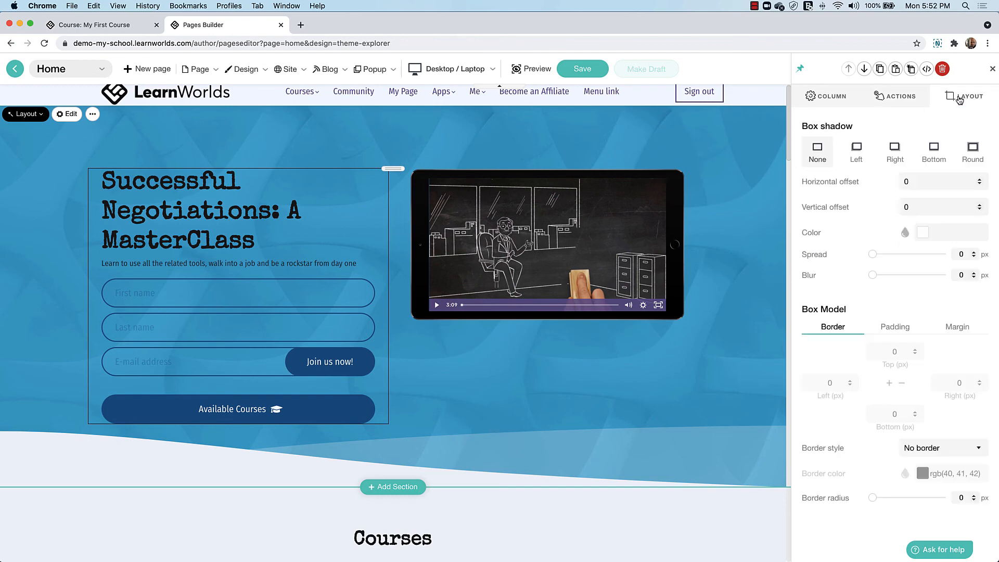
click(992, 70)
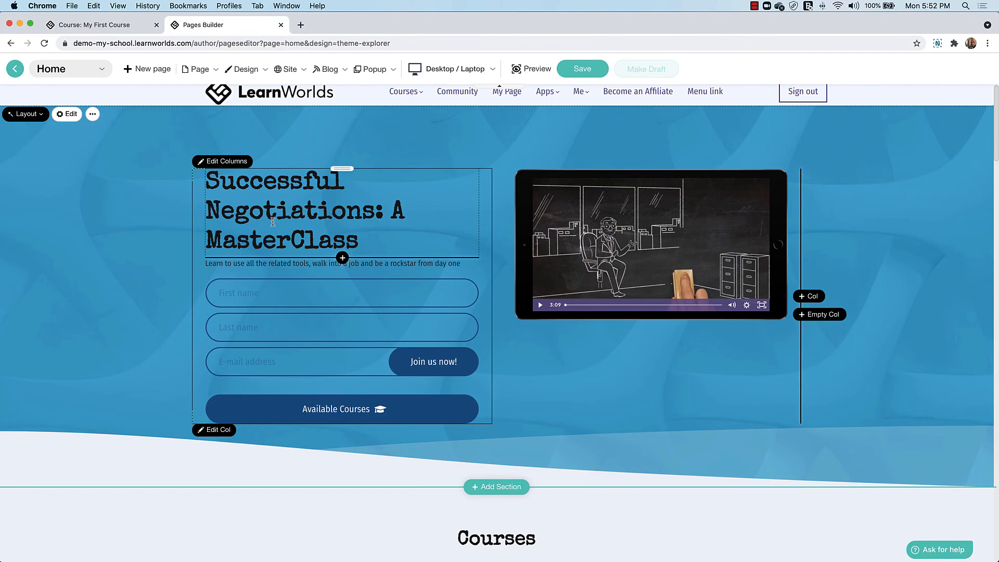
- Add an H1 large heading to the tablet video's column in the Get Closer To Your Goals section and move it above the video
scroll(339, 274, down, 10)
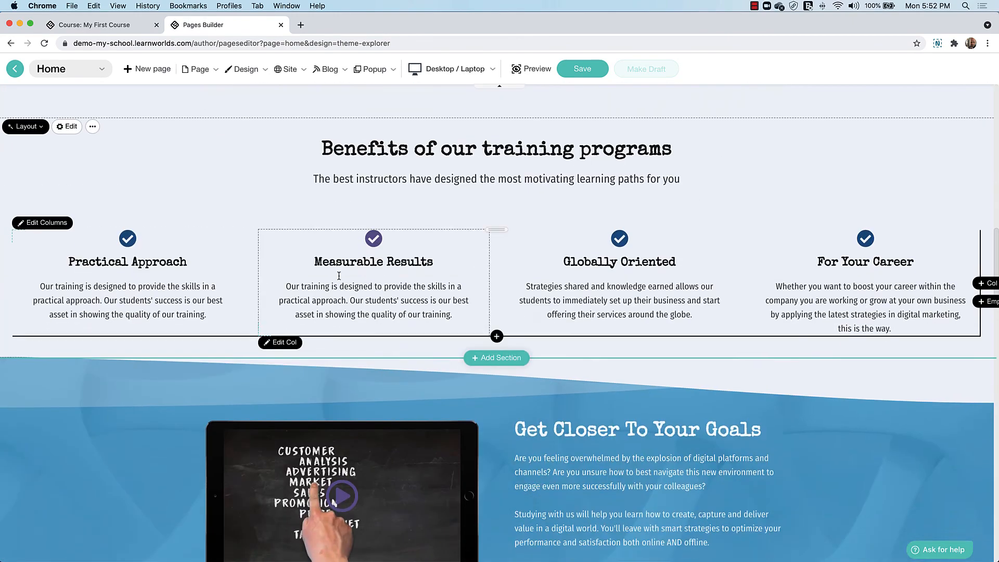
scroll(339, 275, down, 1)
scroll(338, 279, down, 6)
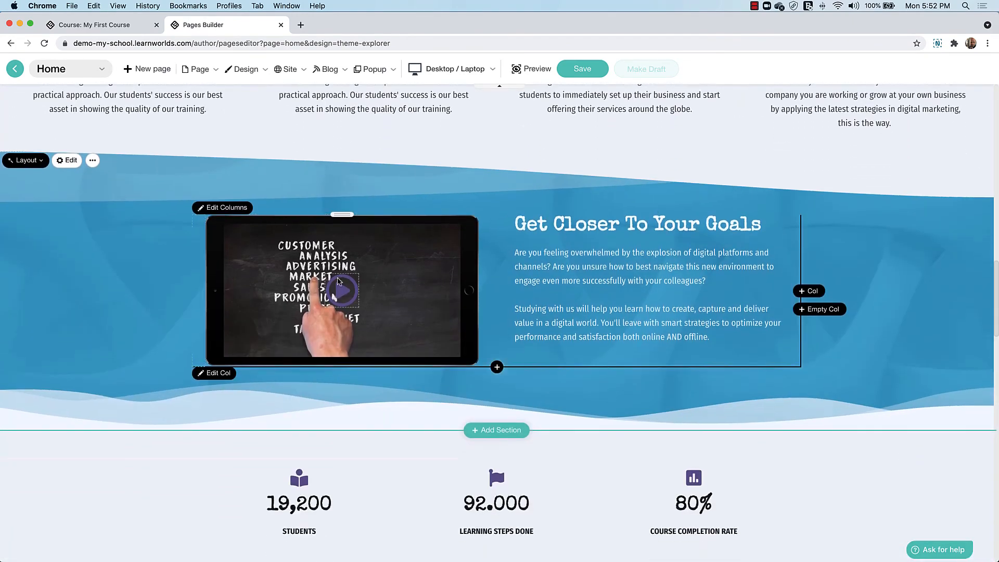
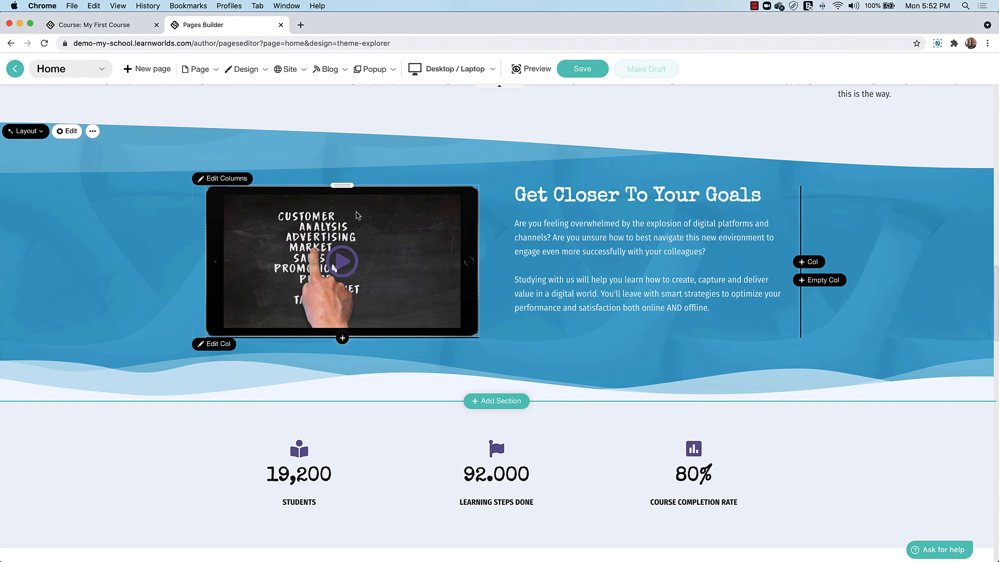
click(342, 338)
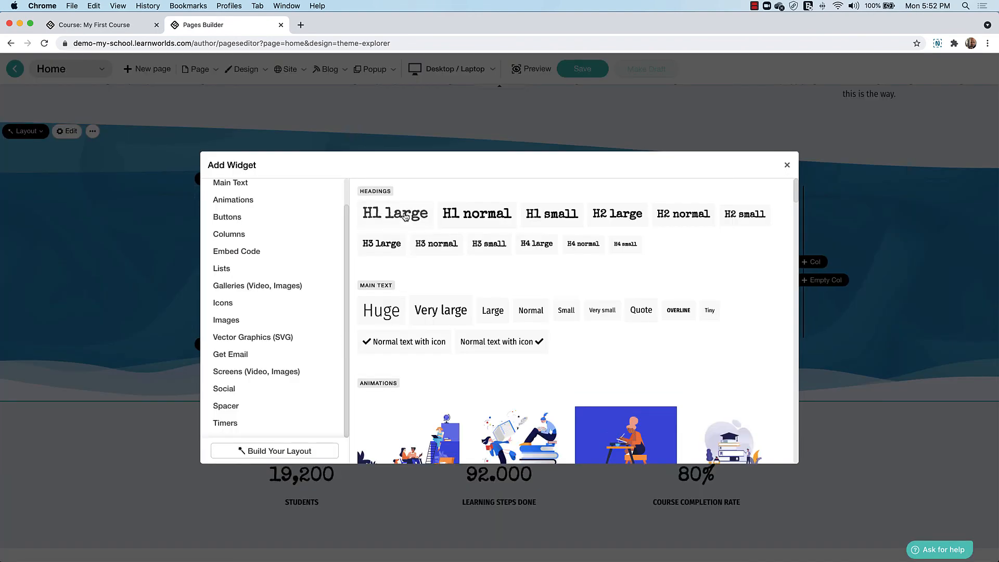
click(405, 215)
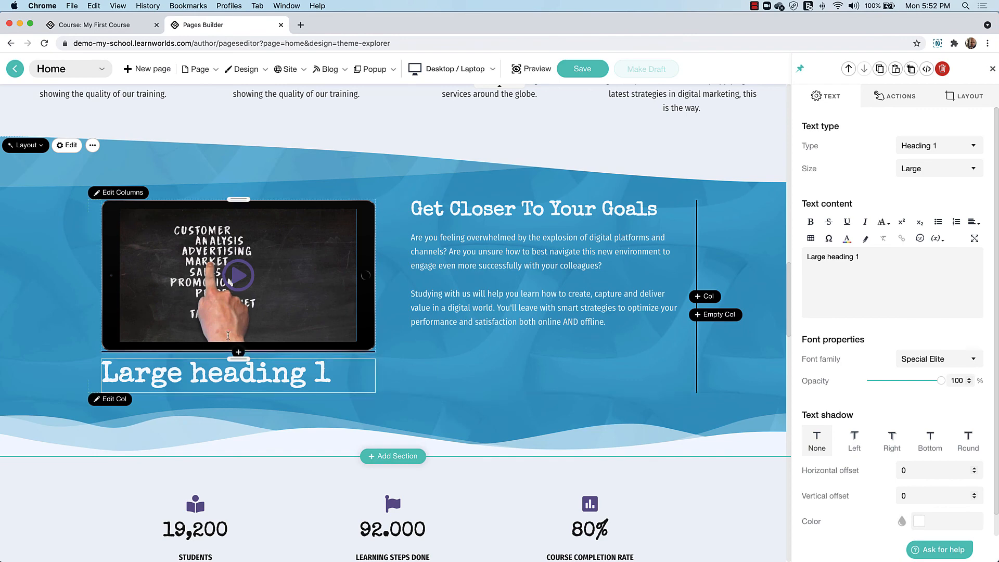
drag(236, 360, 260, 211)
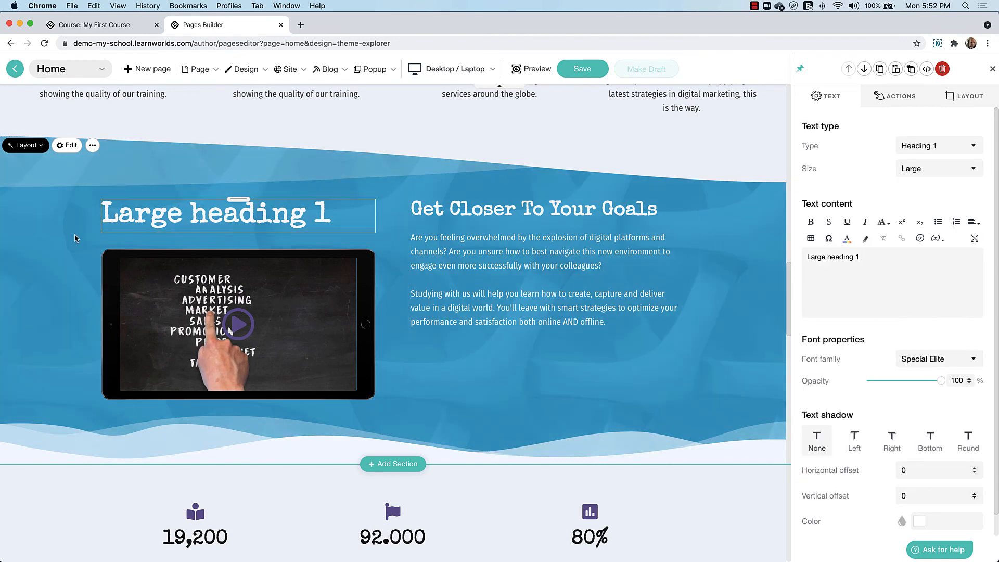
- Swap the order of the two columns in the Get Closer To Your Goals section
click(53, 247)
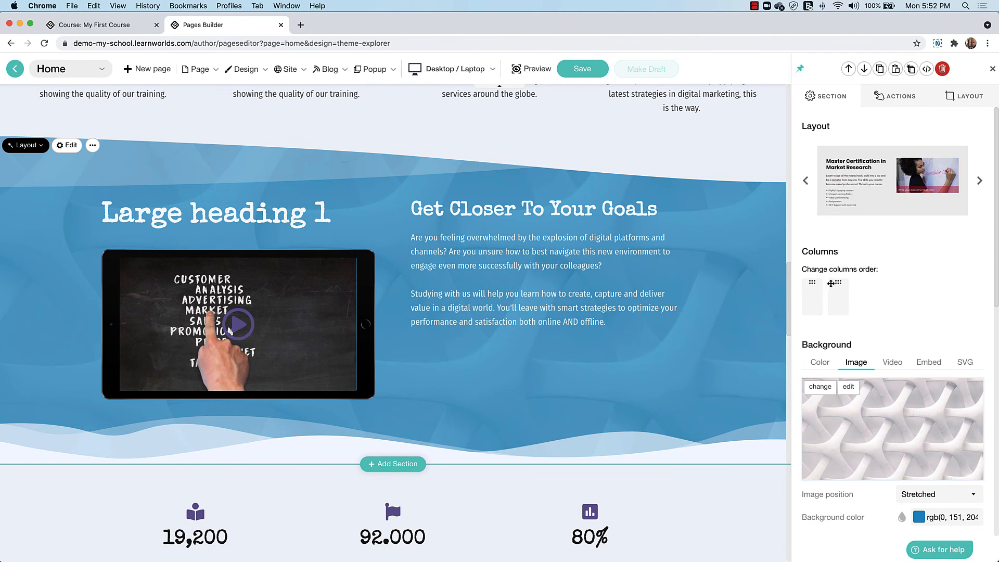
drag(833, 284, 811, 283)
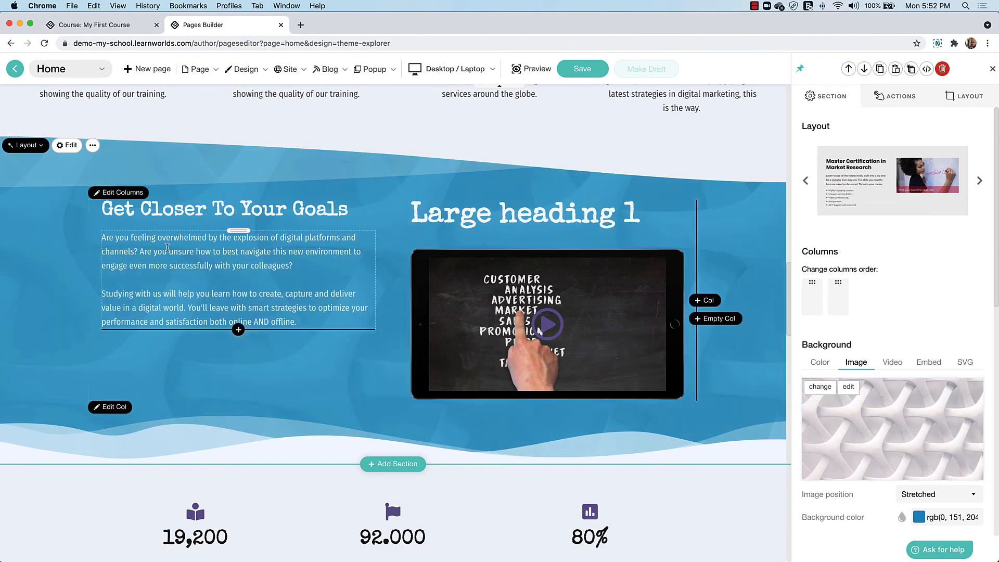
- Open the school topbar for editing without saving the page changes, and select the before sign in/up topbar
scroll(170, 244, down, 14)
scroll(179, 237, up, 16)
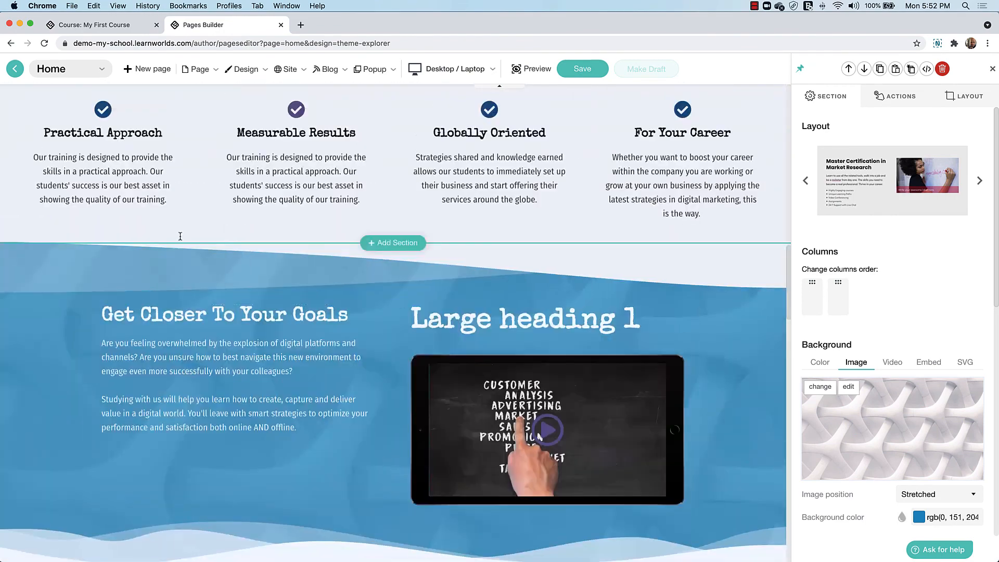
scroll(180, 237, up, 15)
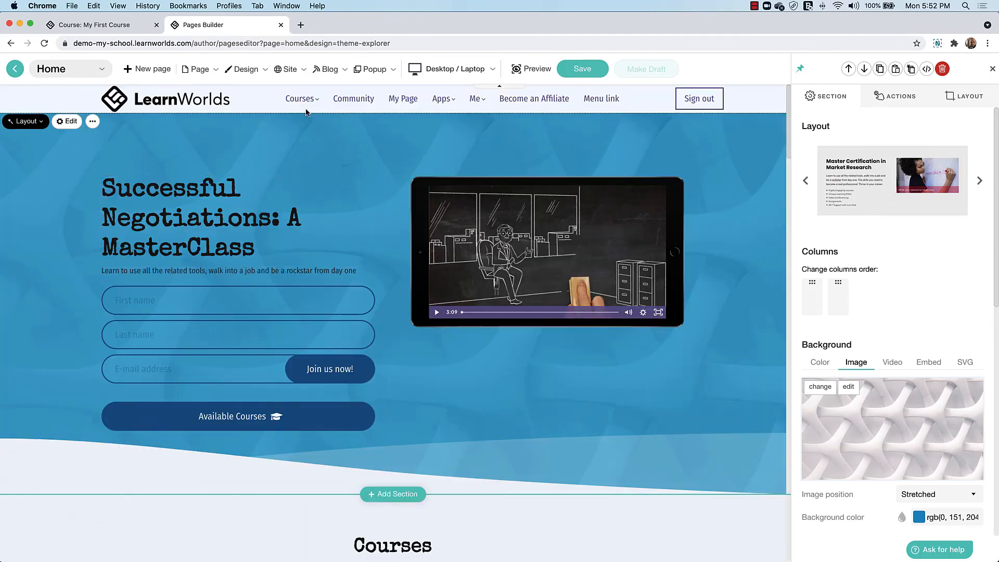
click(380, 99)
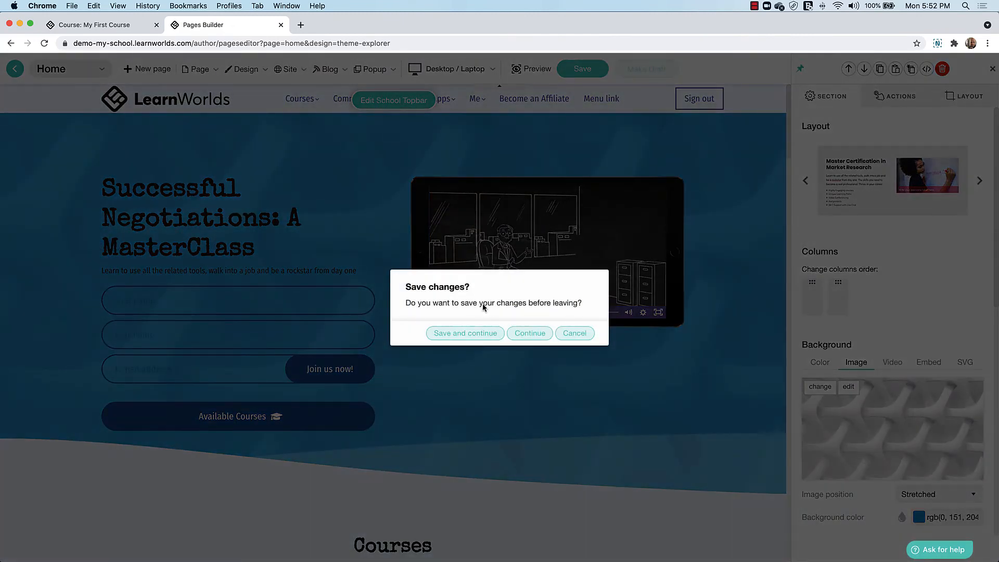
click(514, 334)
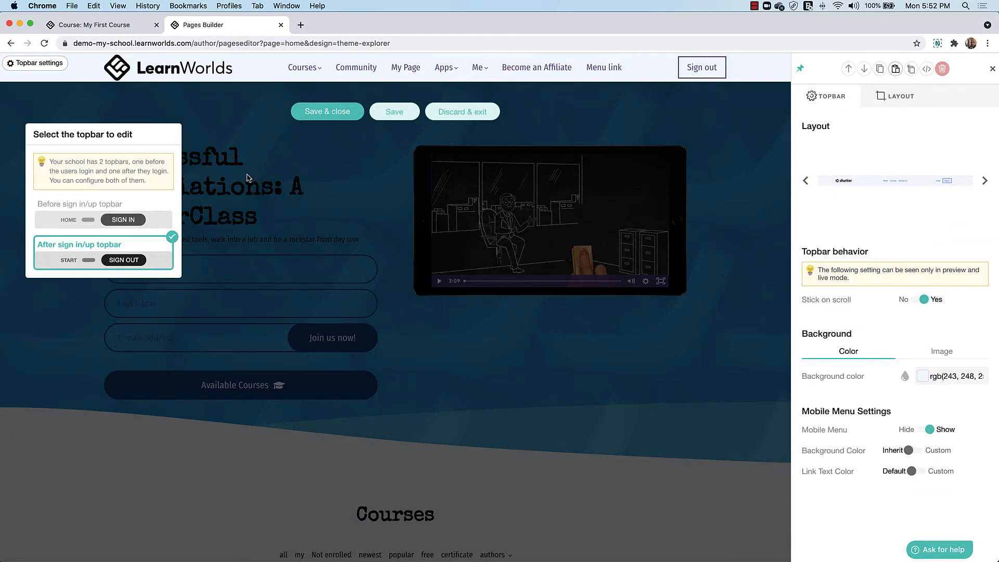
click(60, 223)
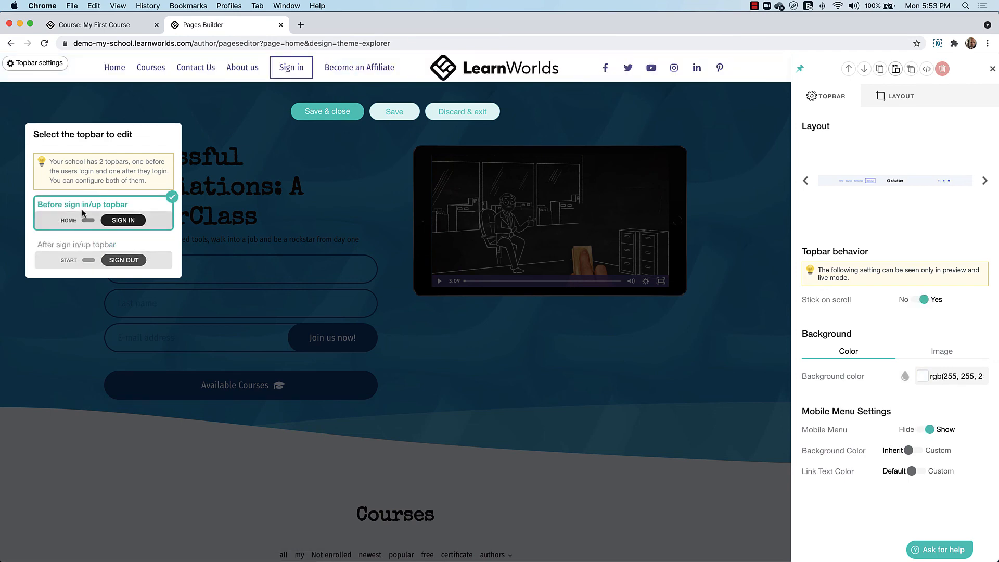
- Rename the Home link in the topbar's before login menu as Start
click(346, 71)
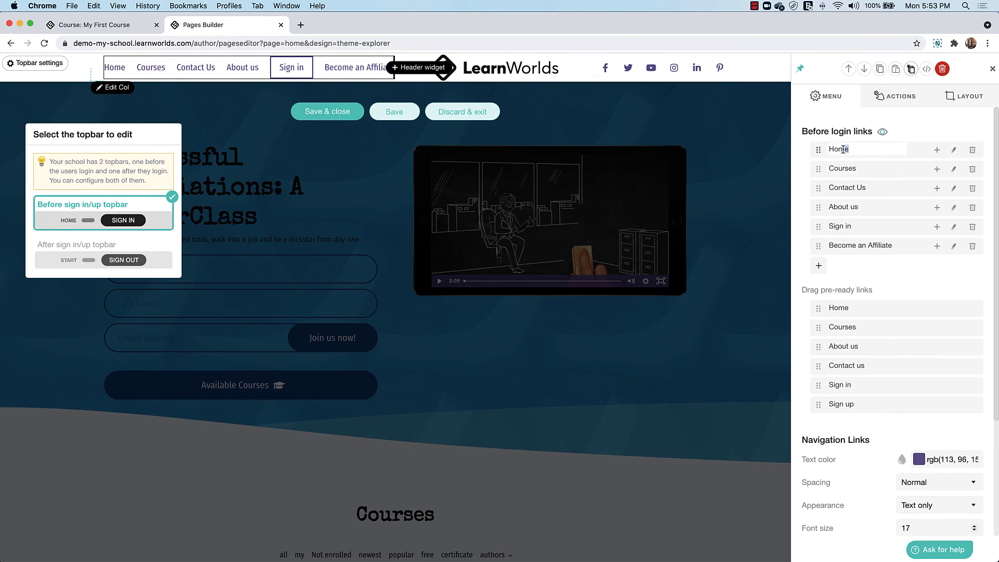
drag(843, 149, 824, 150)
text(Start)
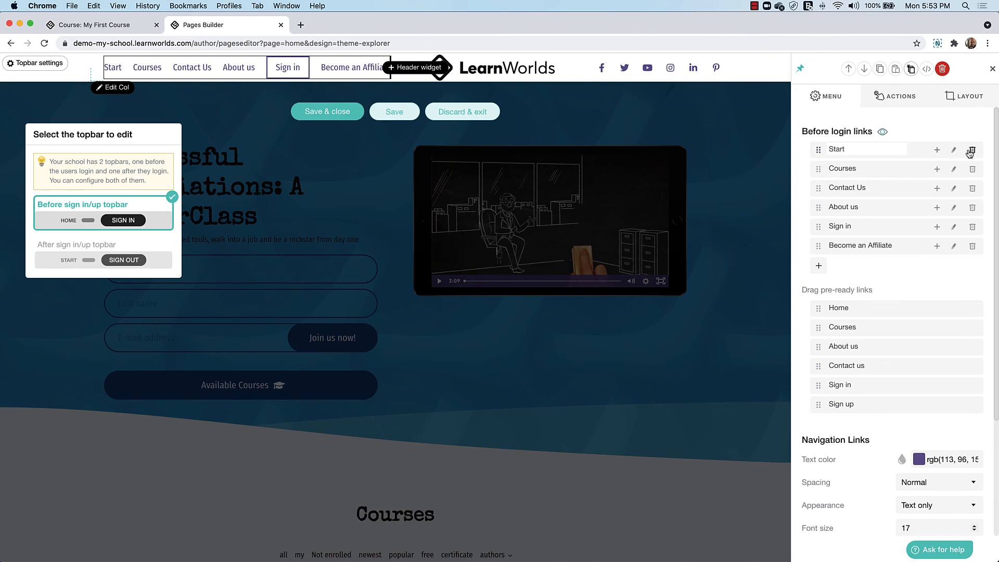
- Add a submenu link under Start that goes to the About page and opens in the same window
click(936, 150)
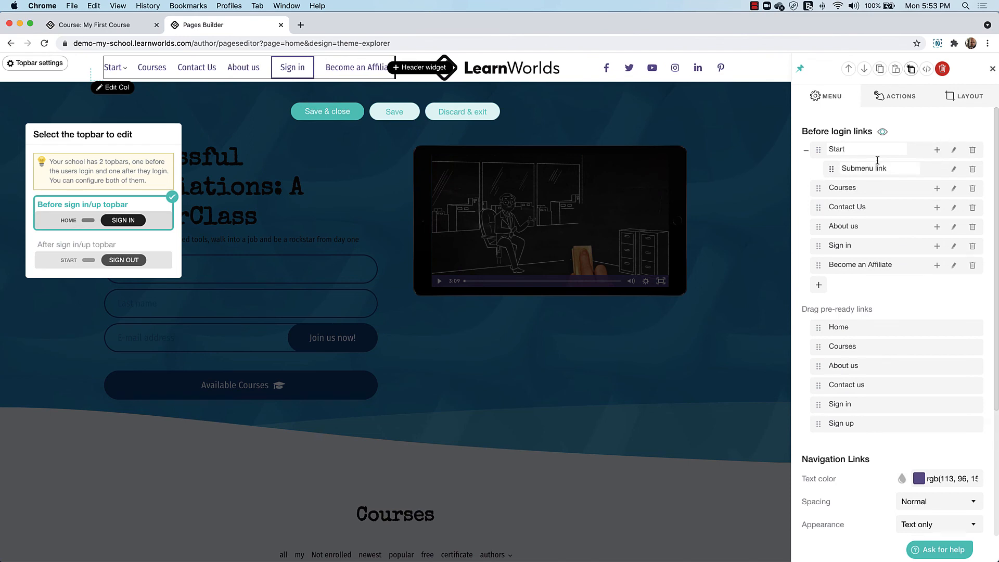
click(953, 170)
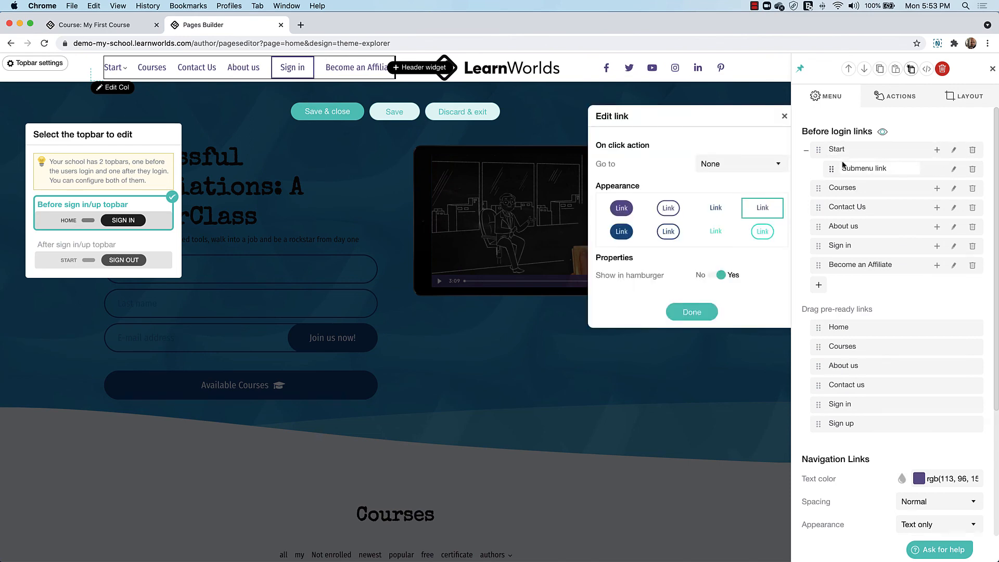
click(745, 165)
click(714, 176)
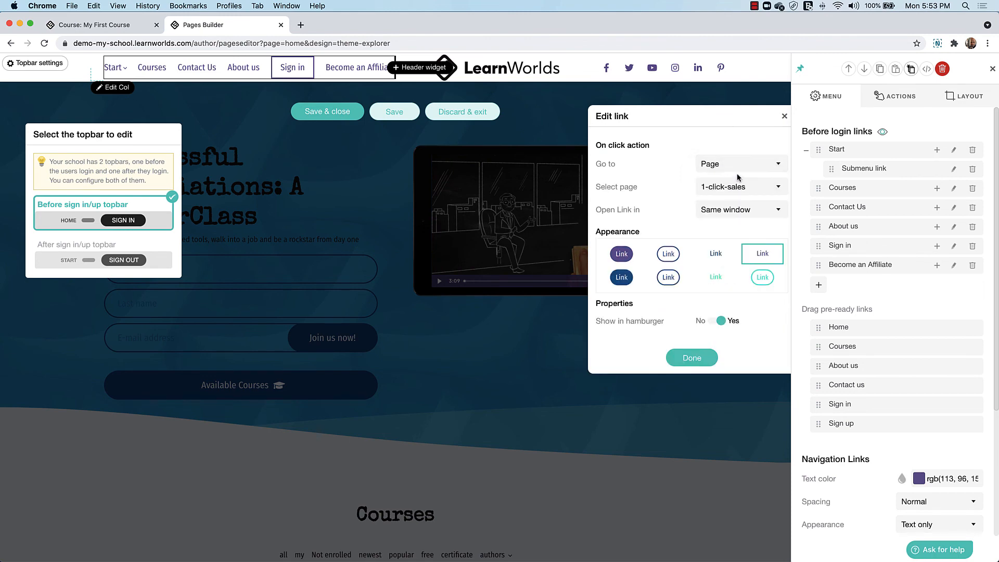
click(734, 187)
click(733, 197)
click(736, 211)
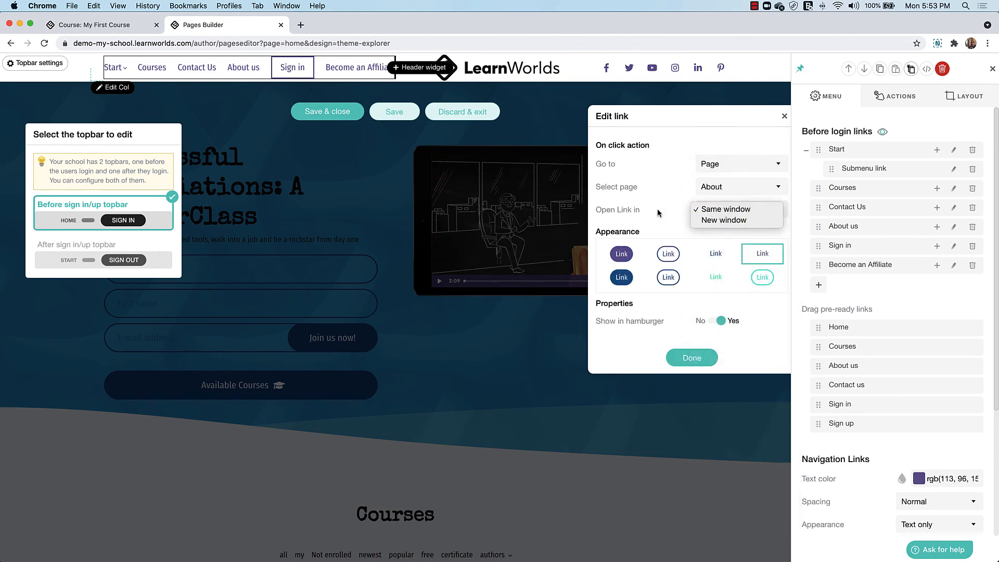
click(679, 194)
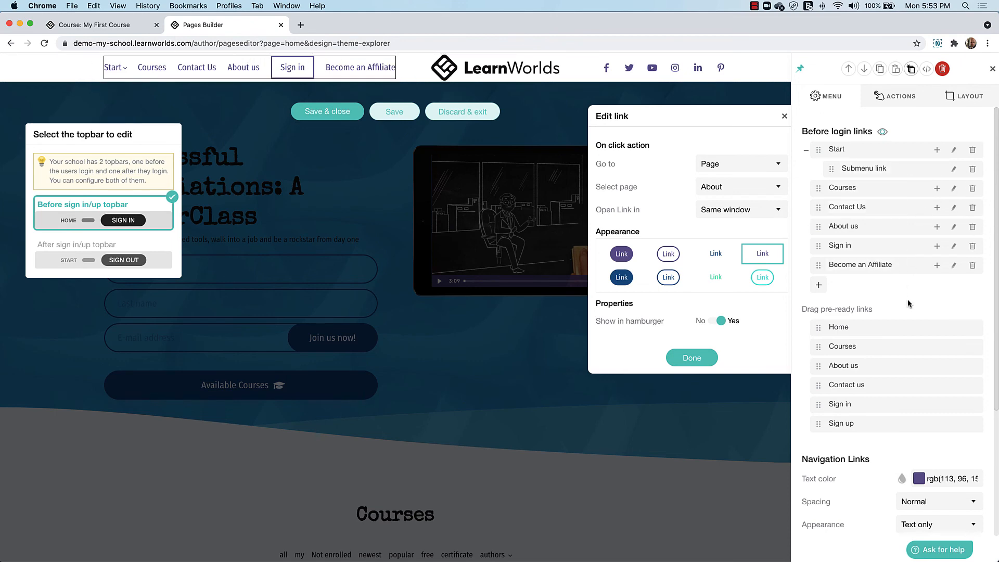
- Move the Sign in link ahead of Courses in the before login menu
drag(819, 329, 843, 359)
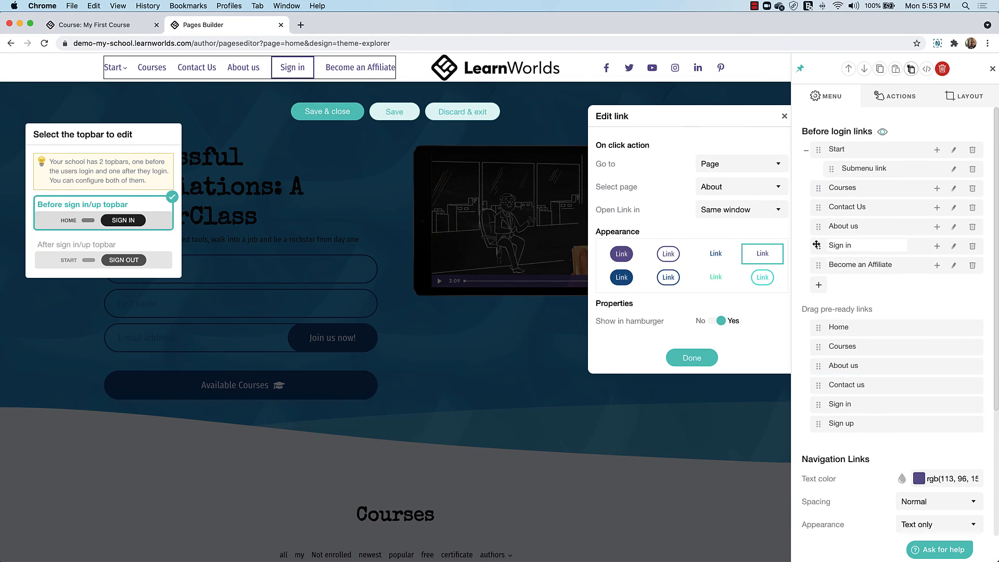
drag(817, 246, 818, 188)
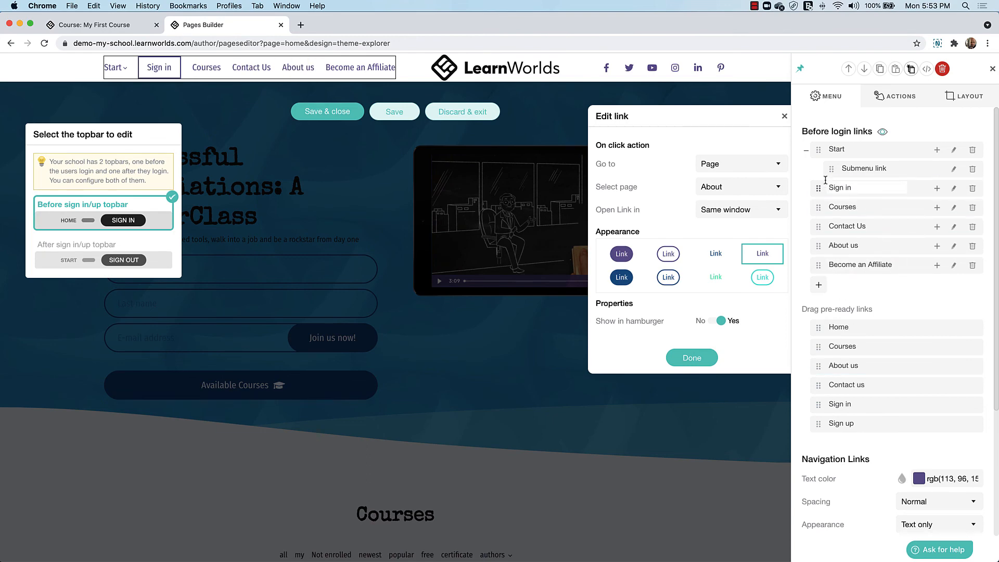
- Discard all changes made to the topbar and exit its editor
click(992, 66)
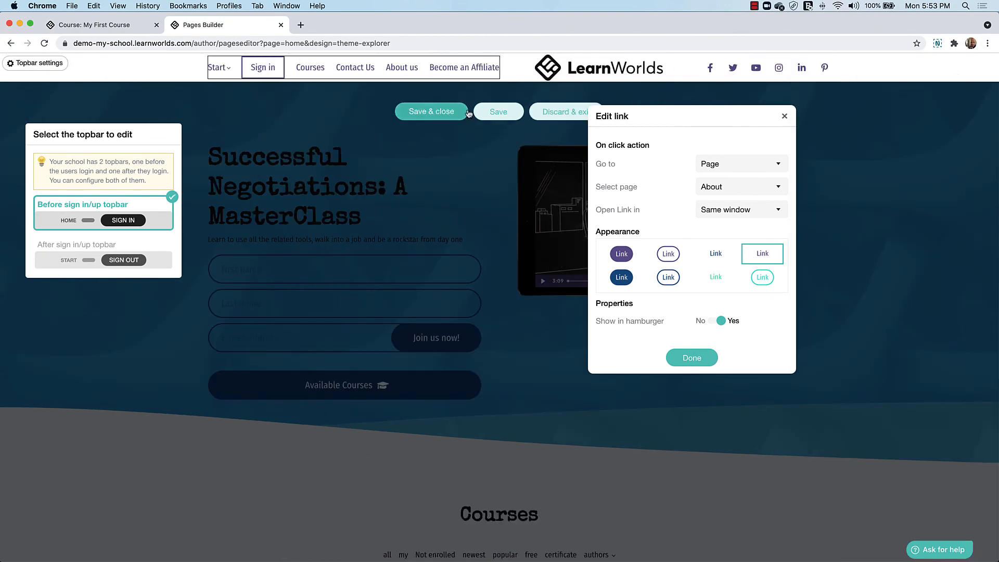
click(578, 111)
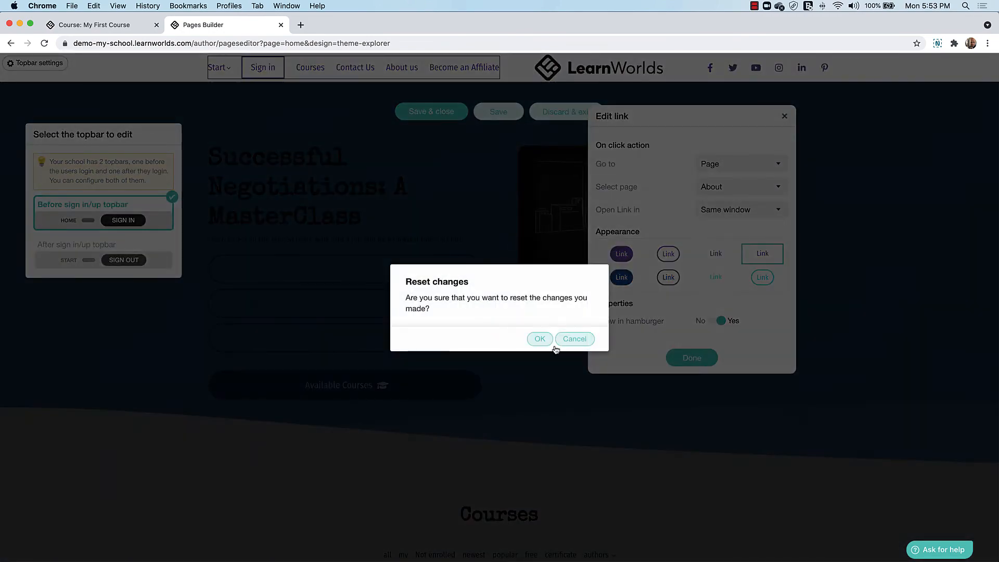
click(536, 341)
- Open the school footer for editing without saving the page changes
scroll(489, 367, down, 15)
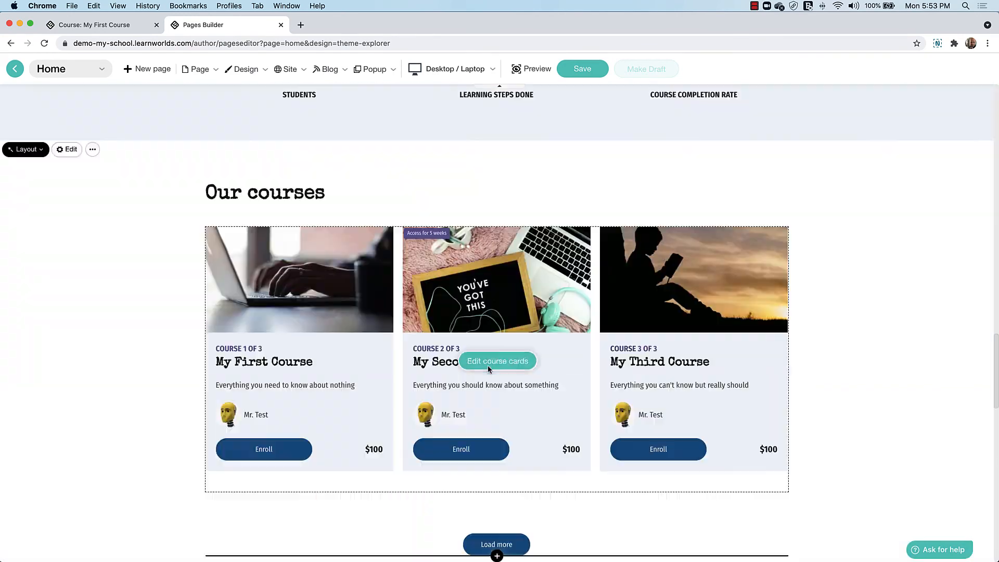
scroll(488, 365, down, 15)
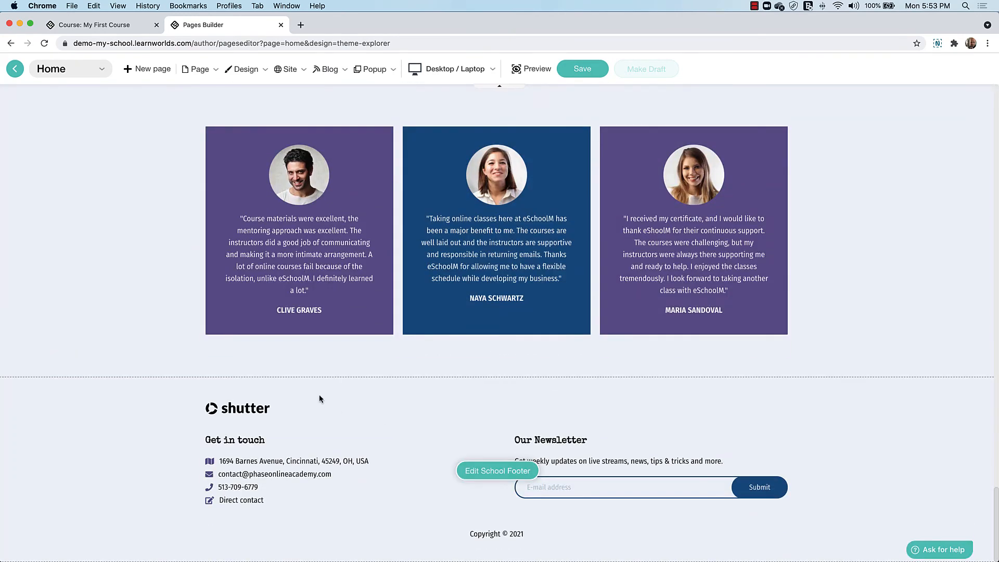
click(475, 468)
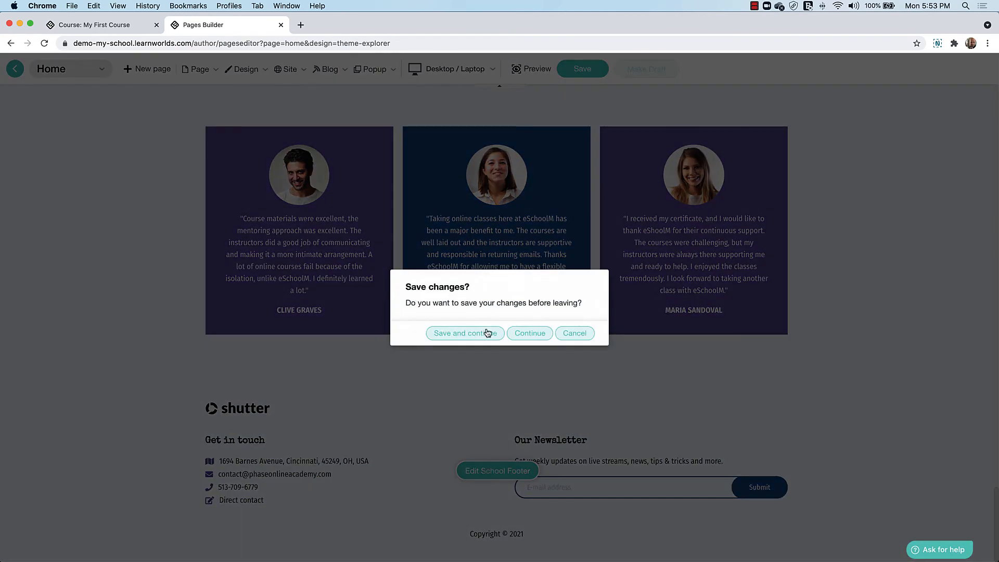
click(533, 334)
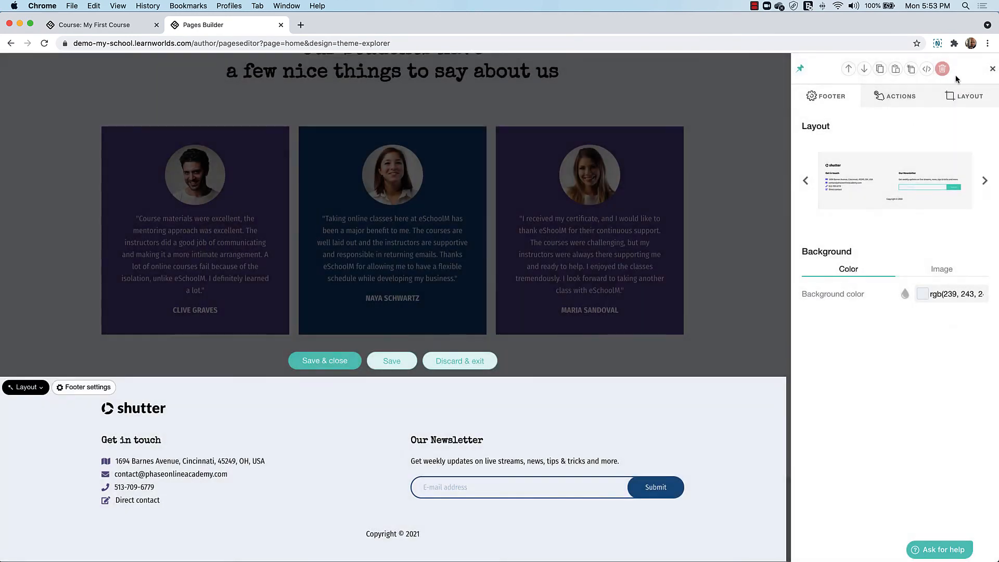
- Try the footer layout with the starry mountain background, return to the shutter layout, and view the footer's entrance animation settings
click(808, 182)
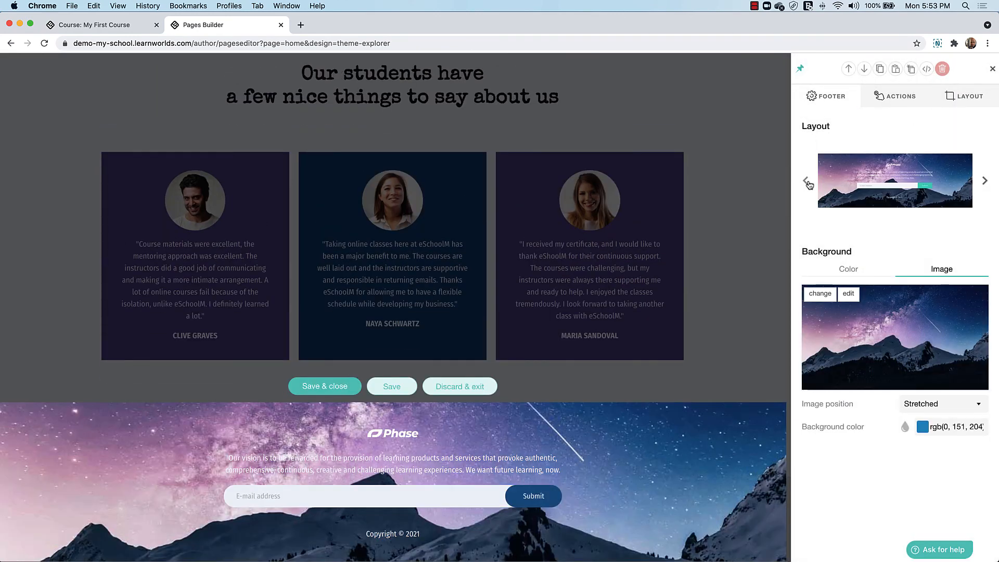
click(985, 181)
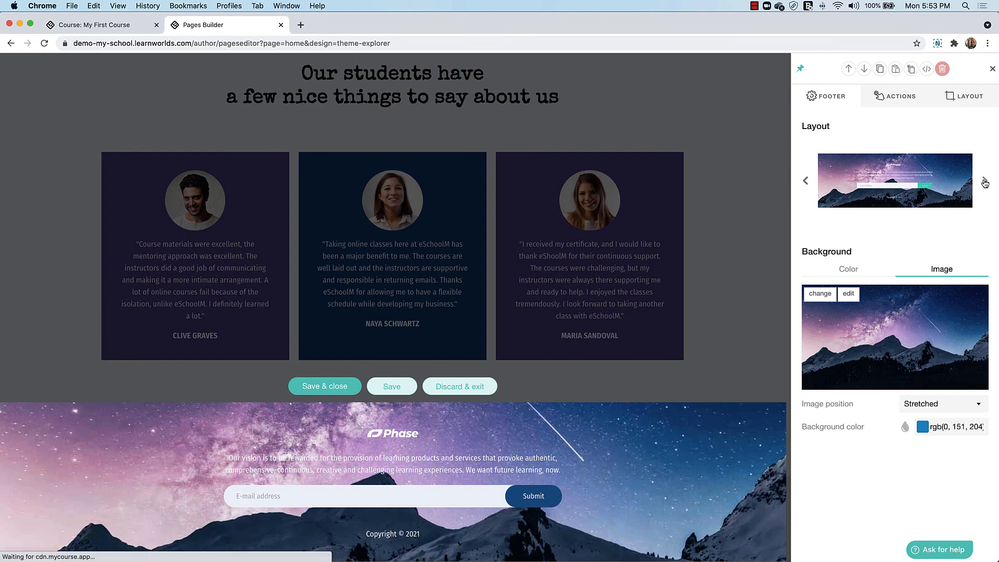
click(891, 96)
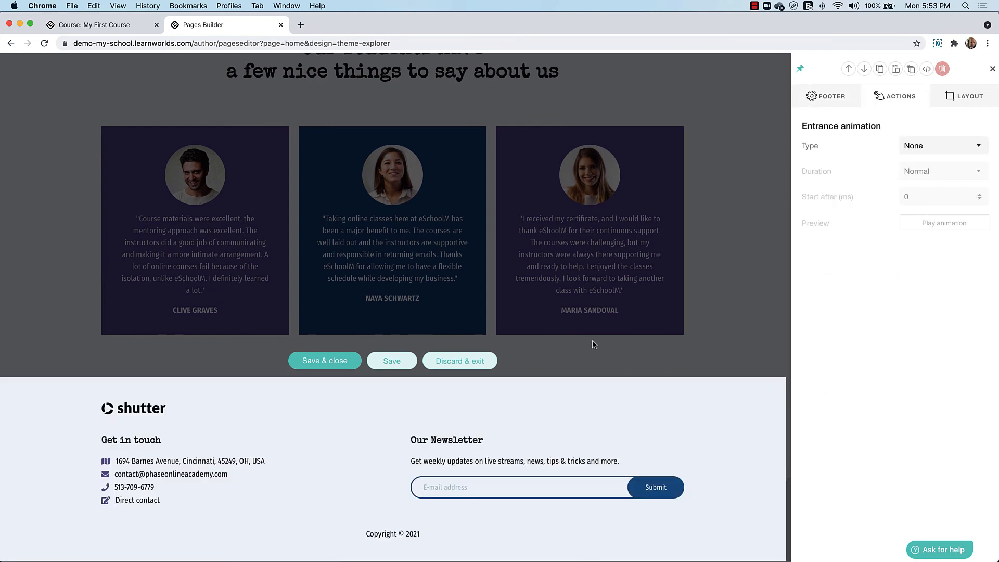
- Add two more items to the footer's Get in touch list
click(213, 459)
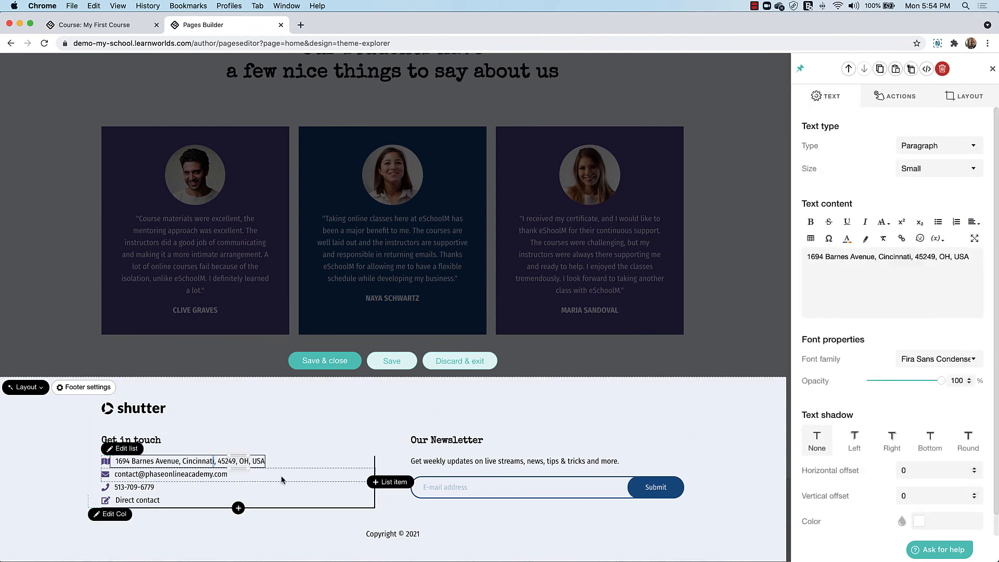
click(384, 483)
click(385, 487)
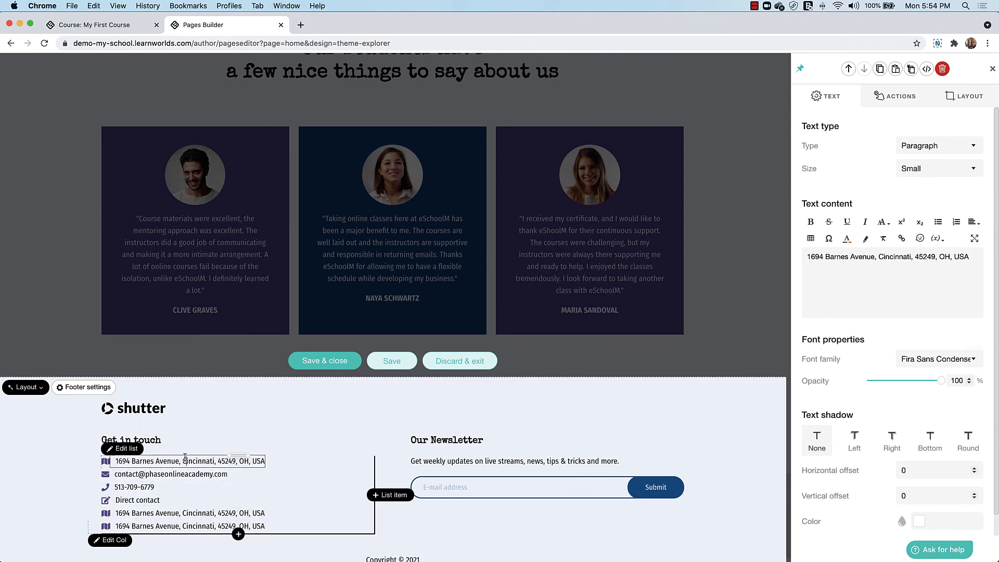
- Try URL as the on-click action of the first Get in touch address, and discard all footer changes while exiting its editor
click(905, 104)
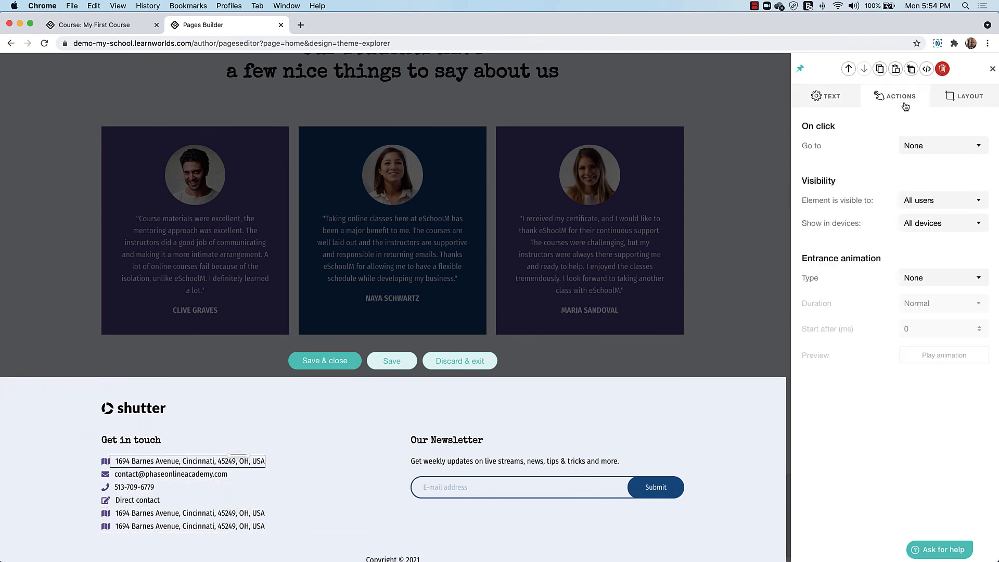
click(912, 145)
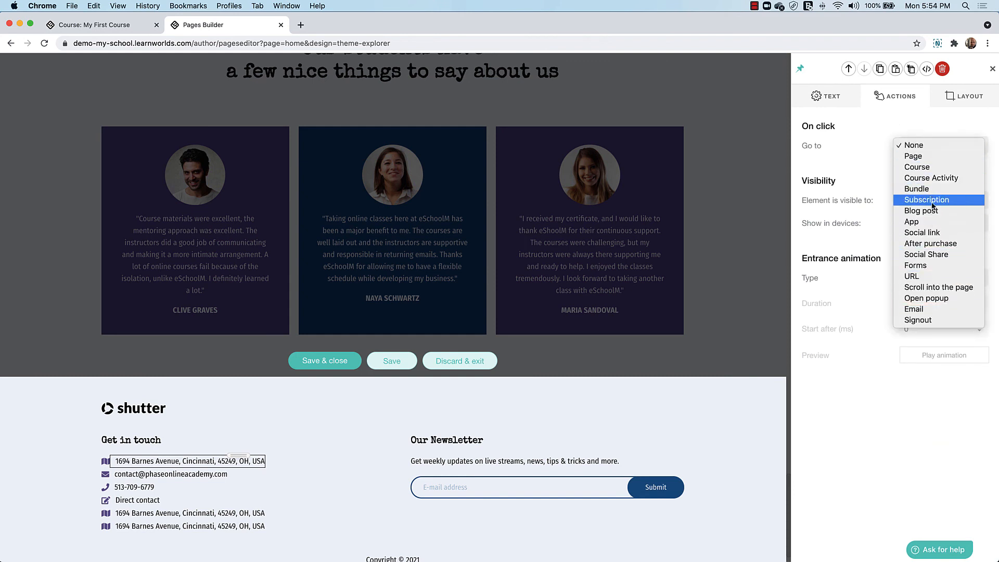
click(936, 276)
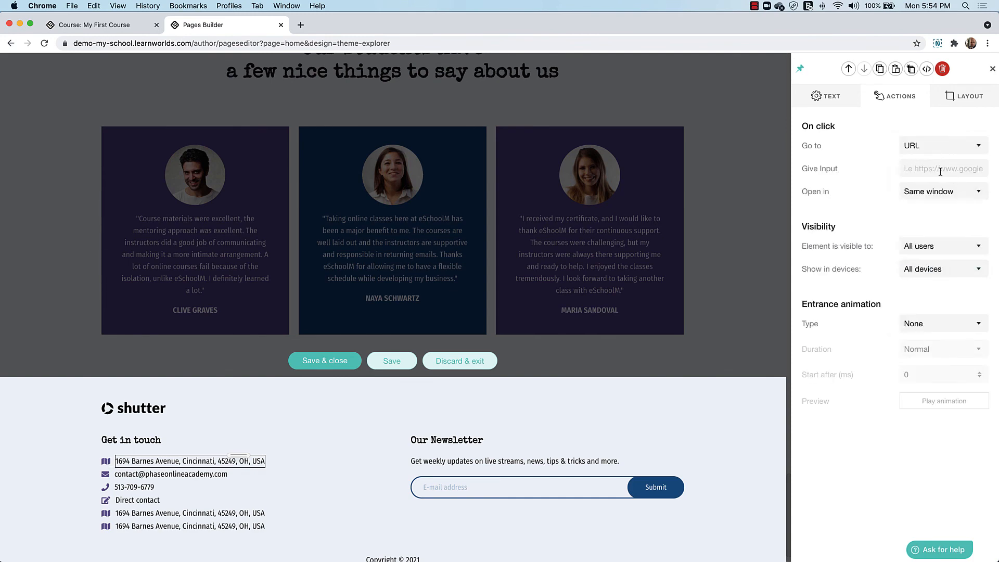
click(469, 358)
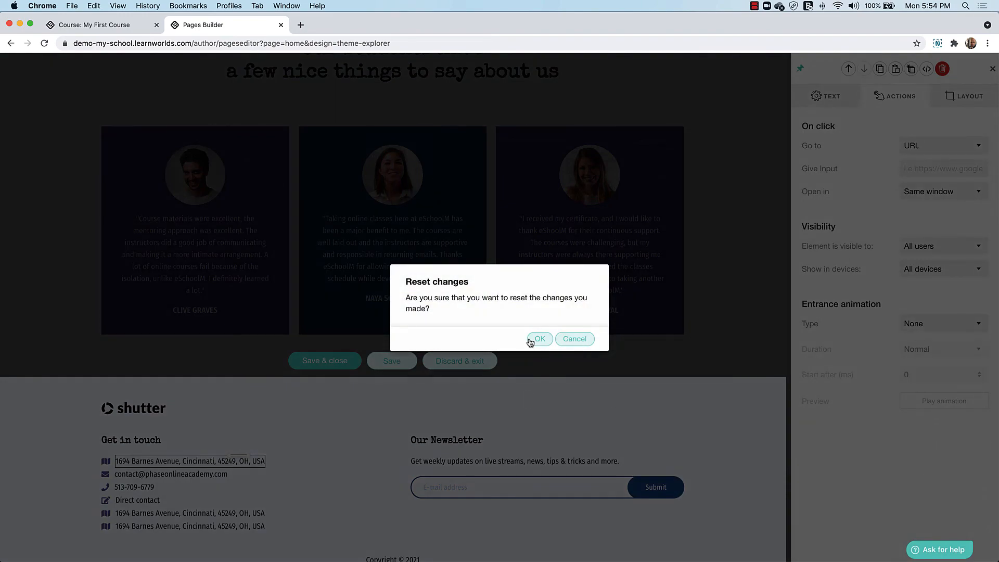
click(536, 339)
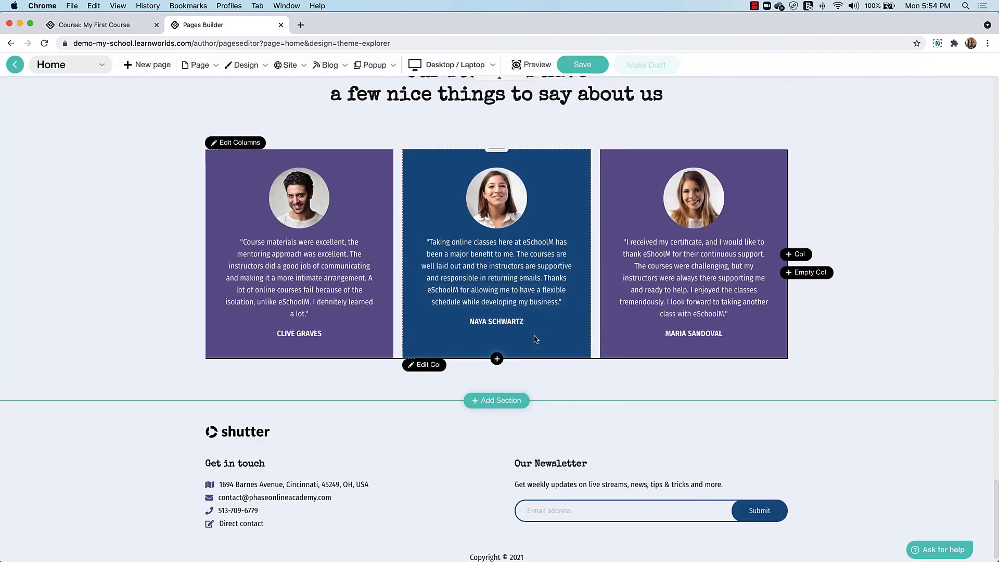
- Open the Popup Manager and start creating a new popup
scroll(438, 242, up, 9)
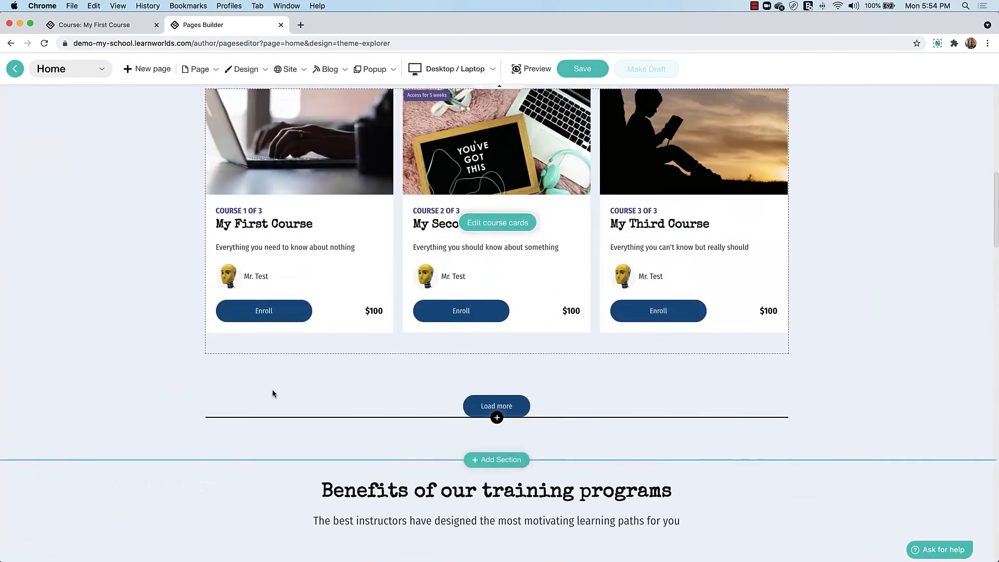
scroll(274, 264, up, 6)
scroll(273, 264, up, 4)
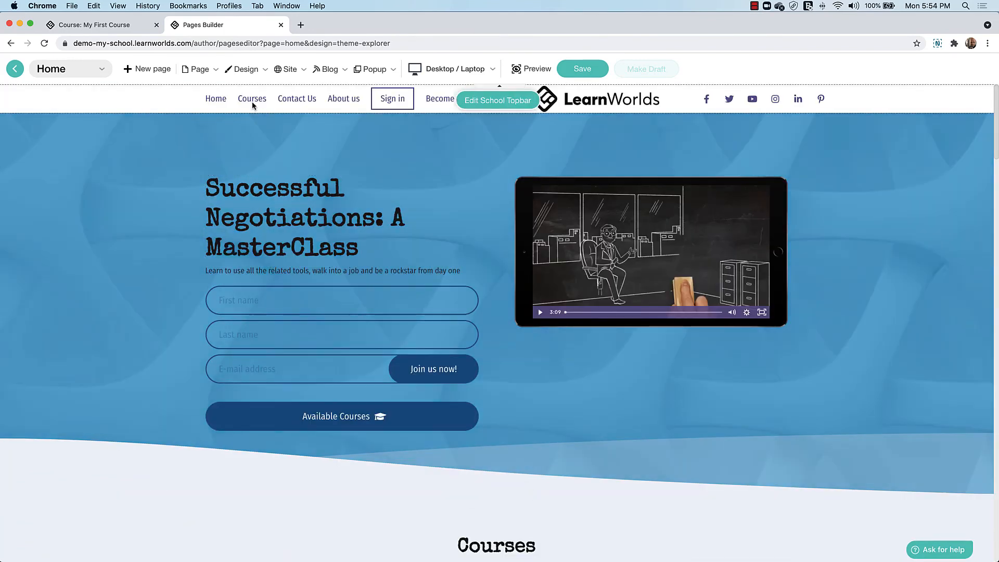
scroll(254, 104, down, 1)
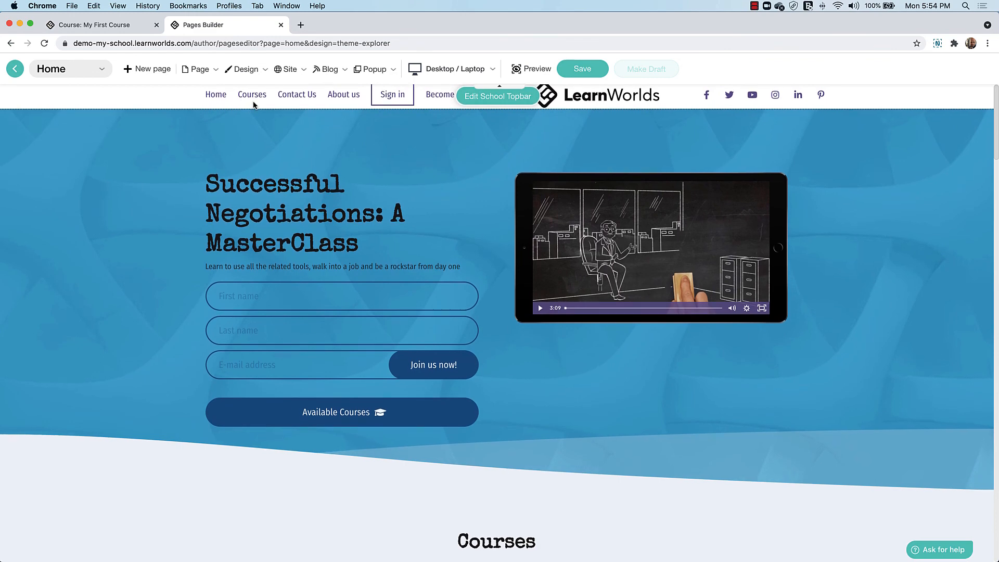
scroll(253, 105, up, 1)
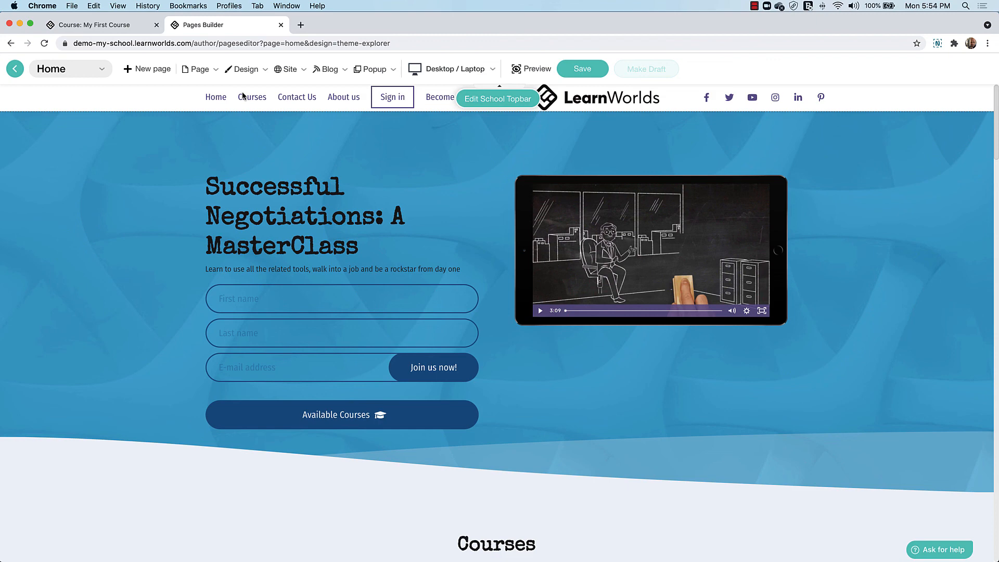
mouse_move(260, 76)
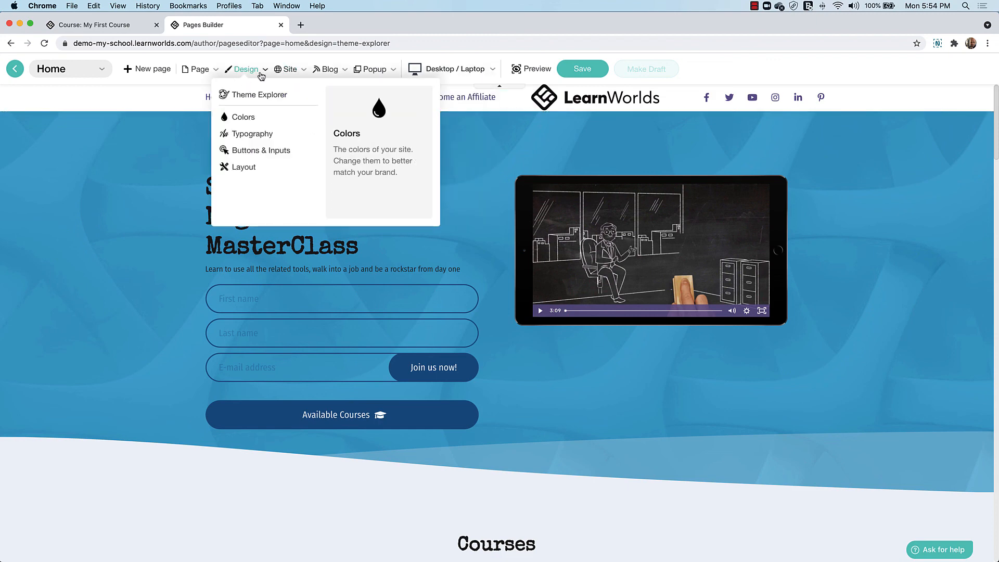
mouse_move(208, 72)
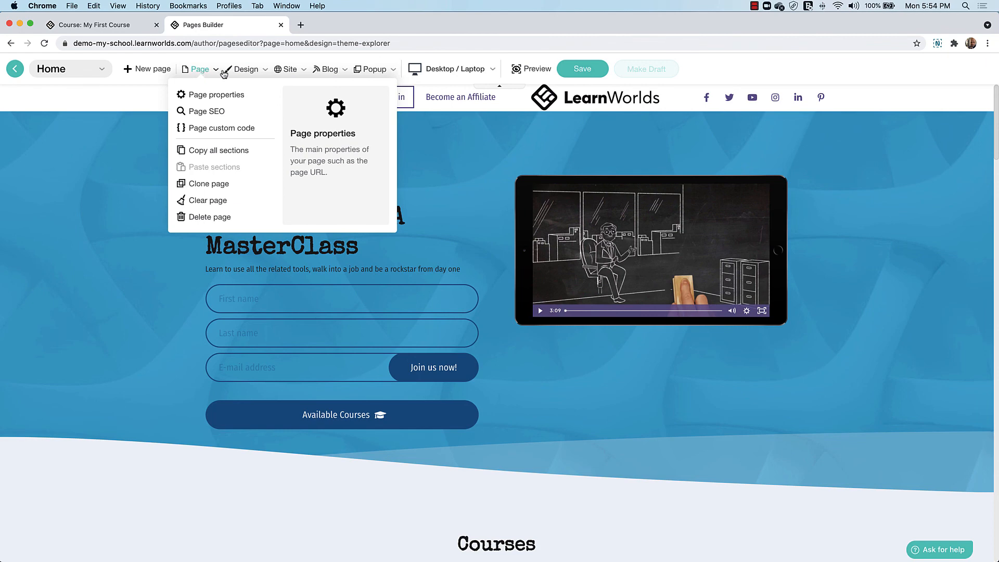
mouse_move(377, 72)
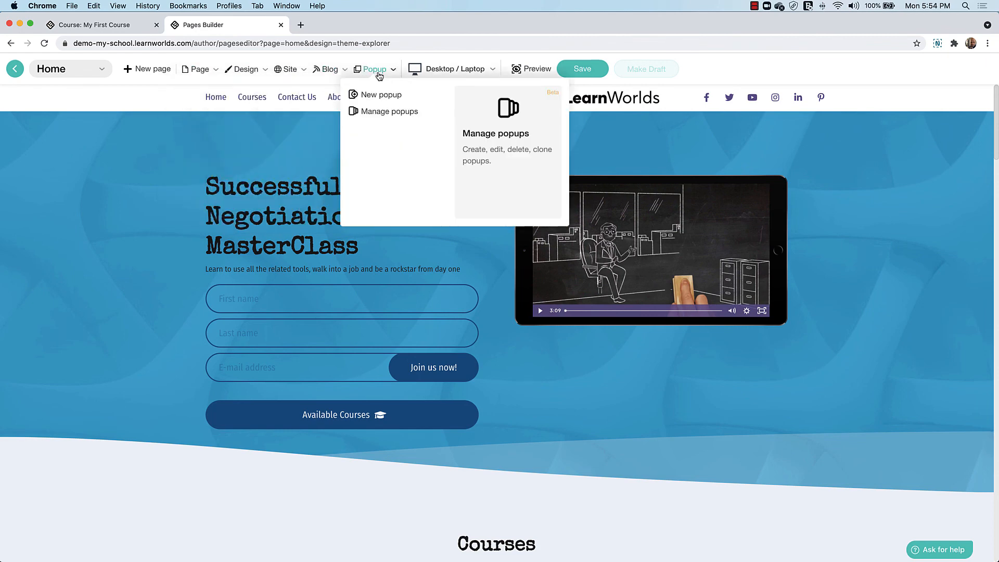
click(381, 111)
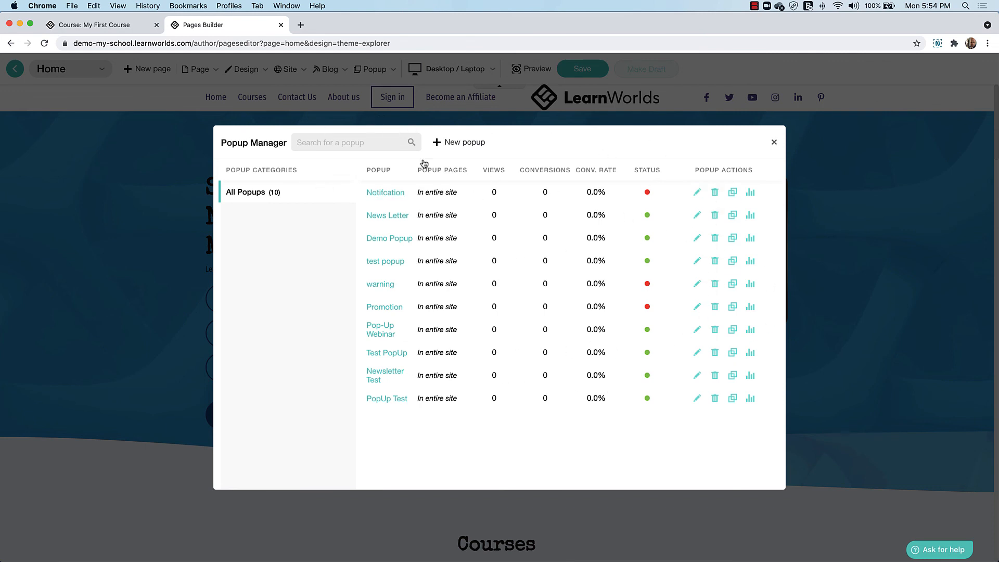
click(460, 146)
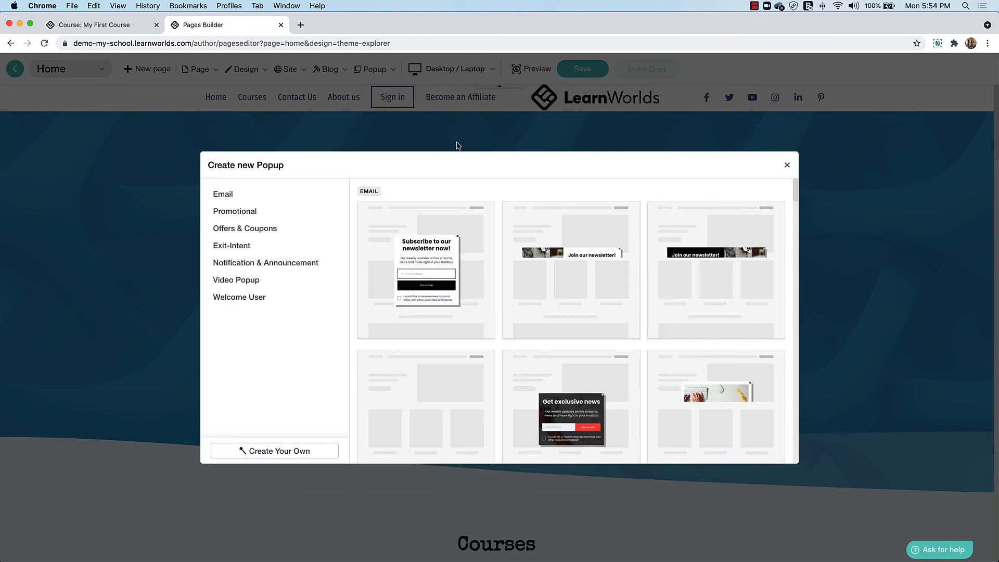
- Browse the popup templates for Email, Promotional, Offers & Coupons, Exit-Intent, Notification & Announcement and Video Popup
click(219, 199)
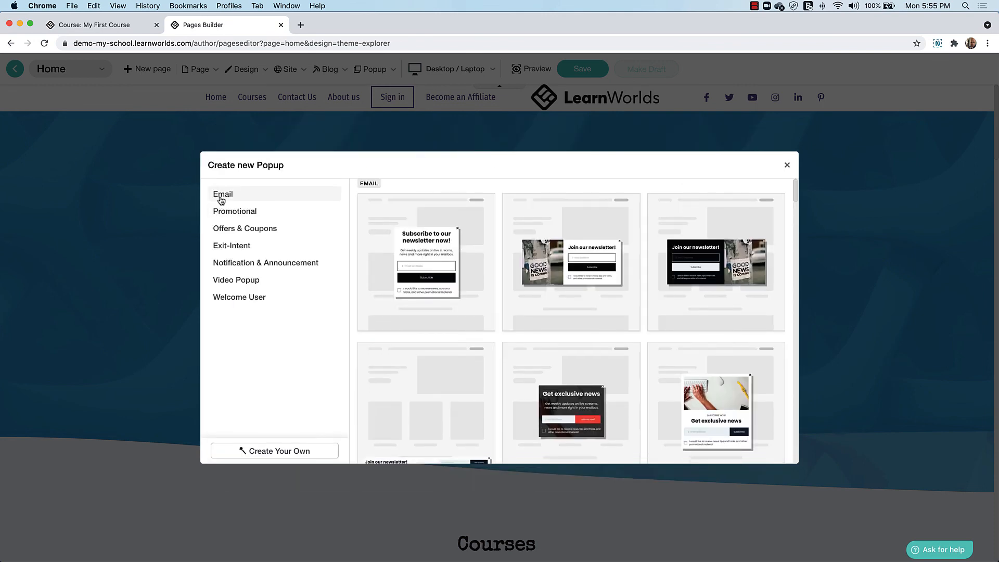
click(252, 213)
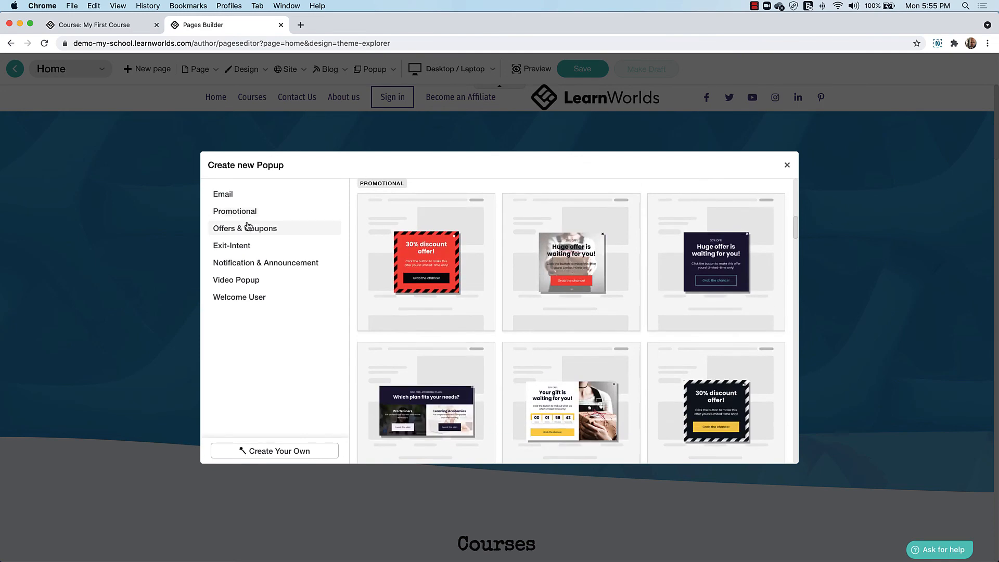
click(246, 229)
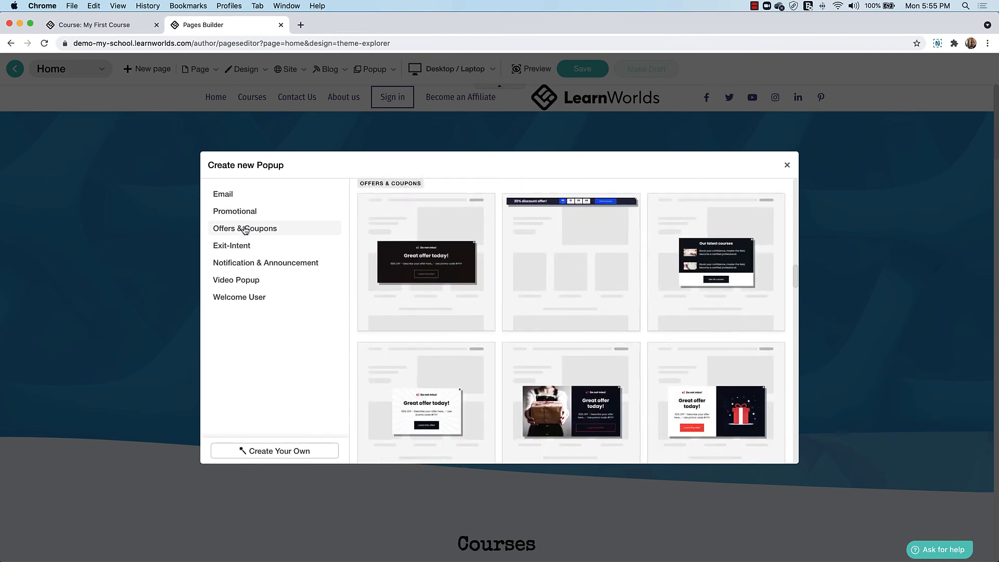
click(233, 247)
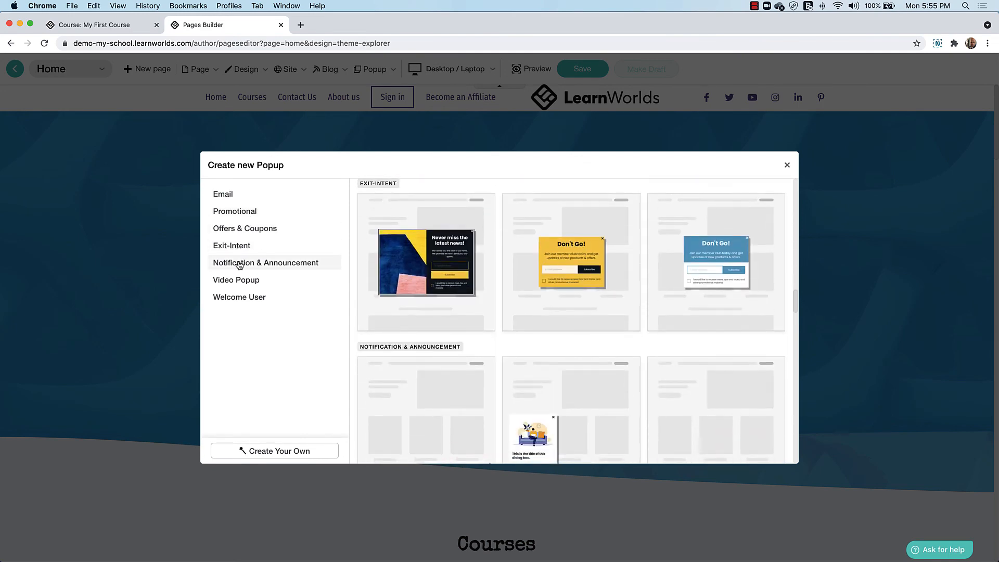
click(241, 264)
click(238, 281)
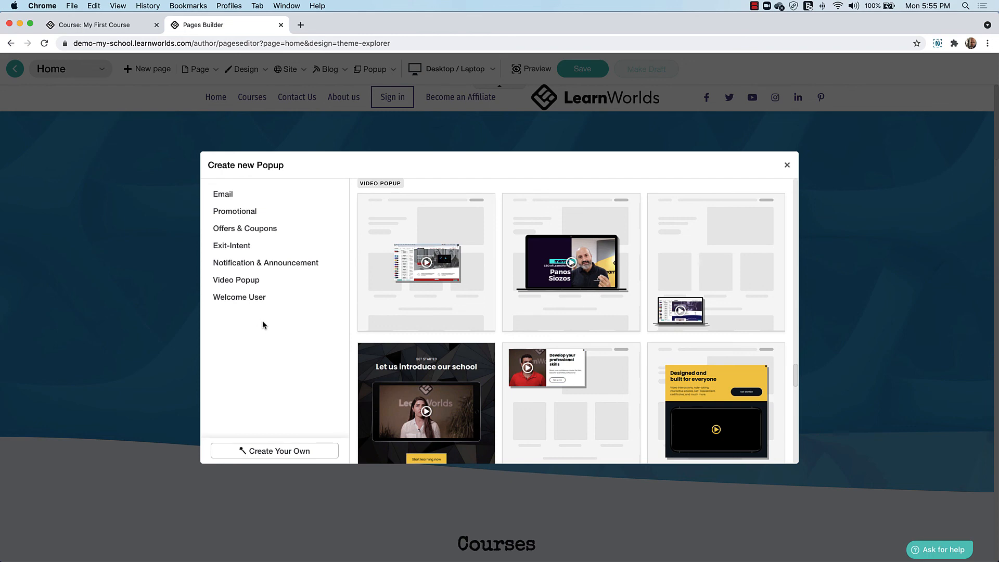
- Create a draft popup named testpopup from the "Let us introduce our school" video template, without saving the page changes
click(383, 368)
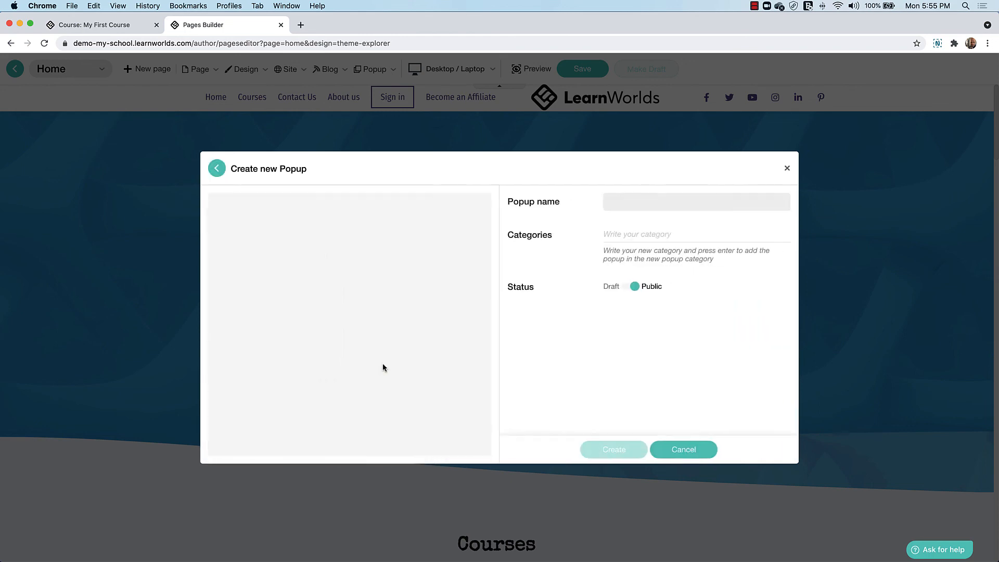
click(623, 202)
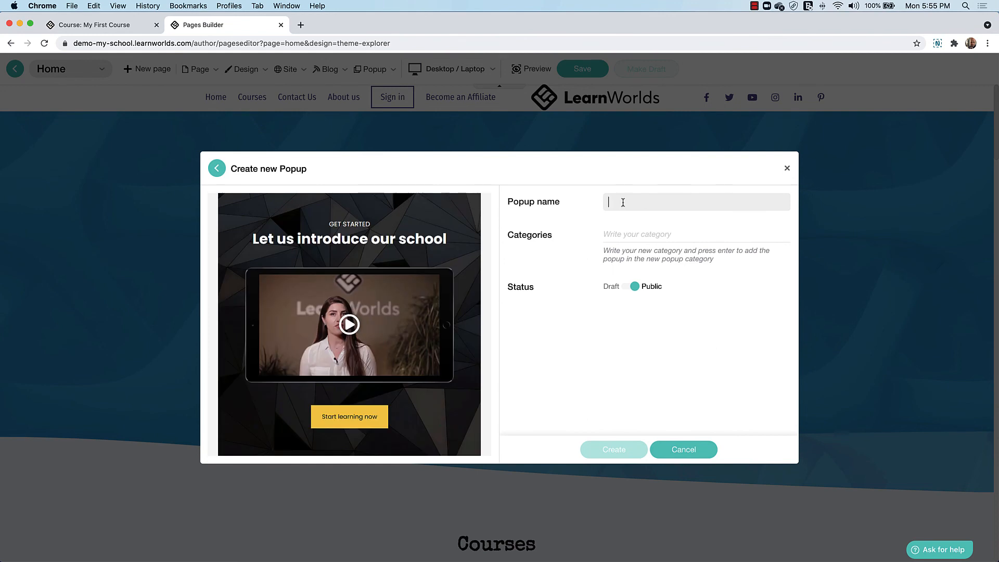
text(test)
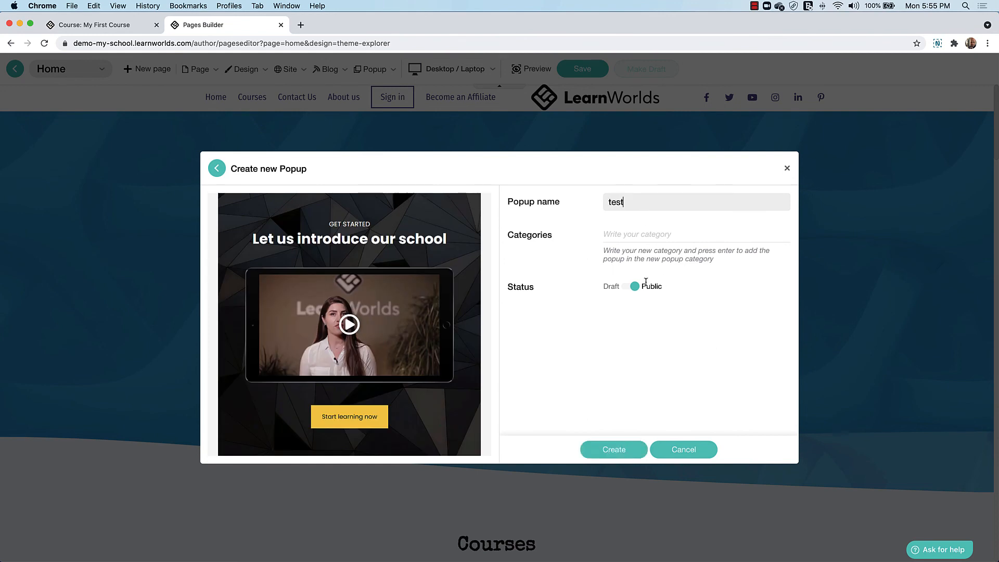
text(popup)
click(637, 287)
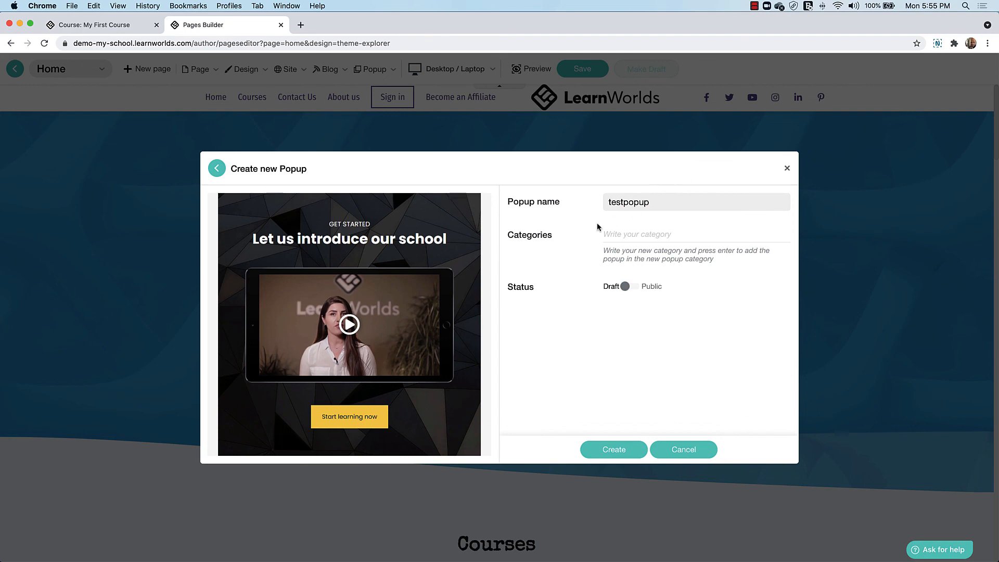
click(609, 454)
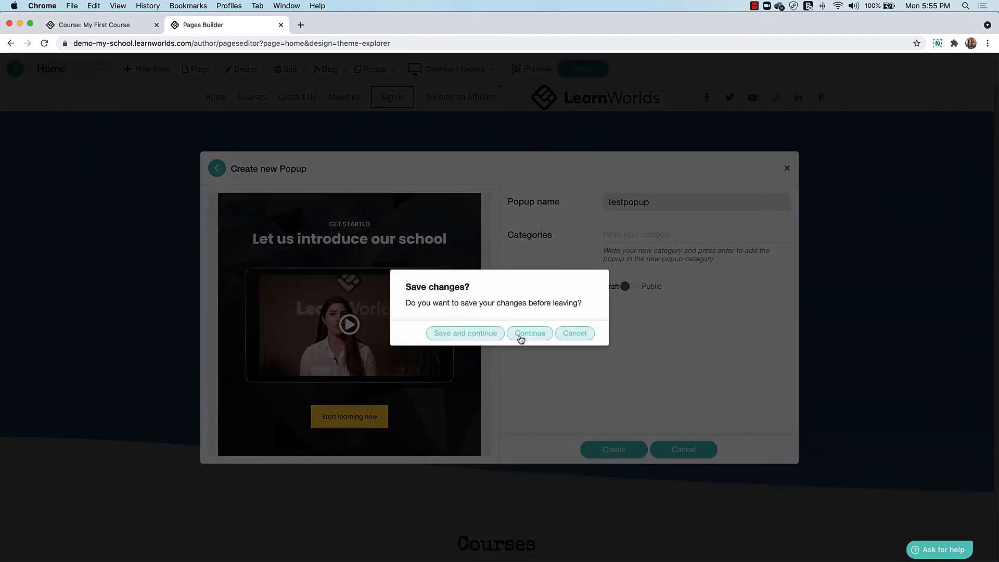
click(525, 336)
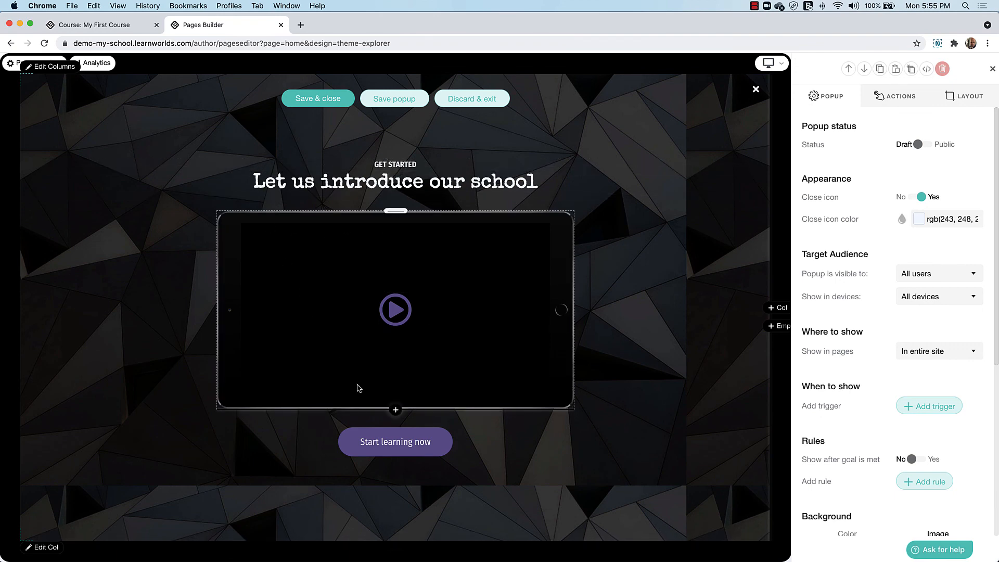
- Add an H1 normal heading between the popup's video and its Start learning now button
click(396, 409)
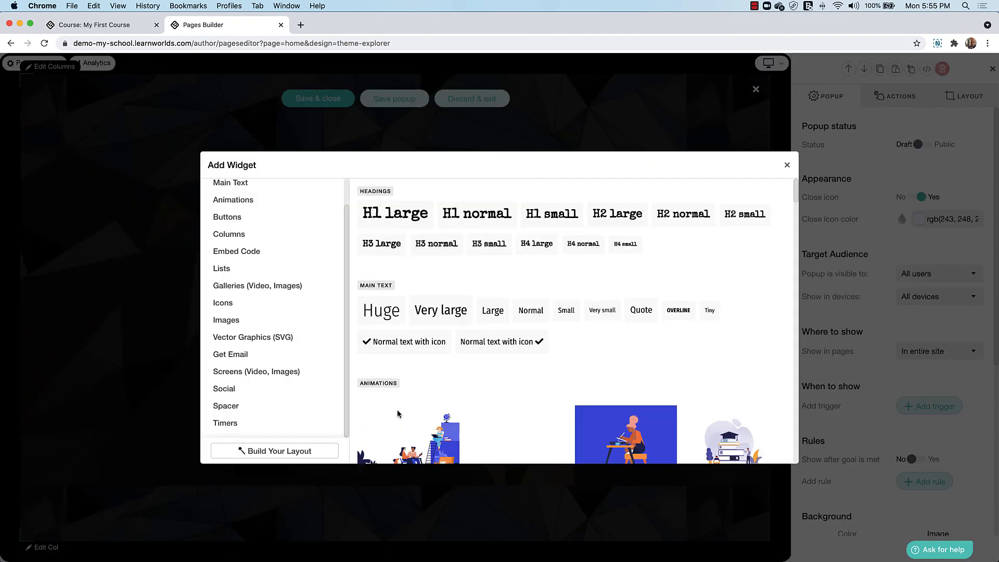
click(465, 219)
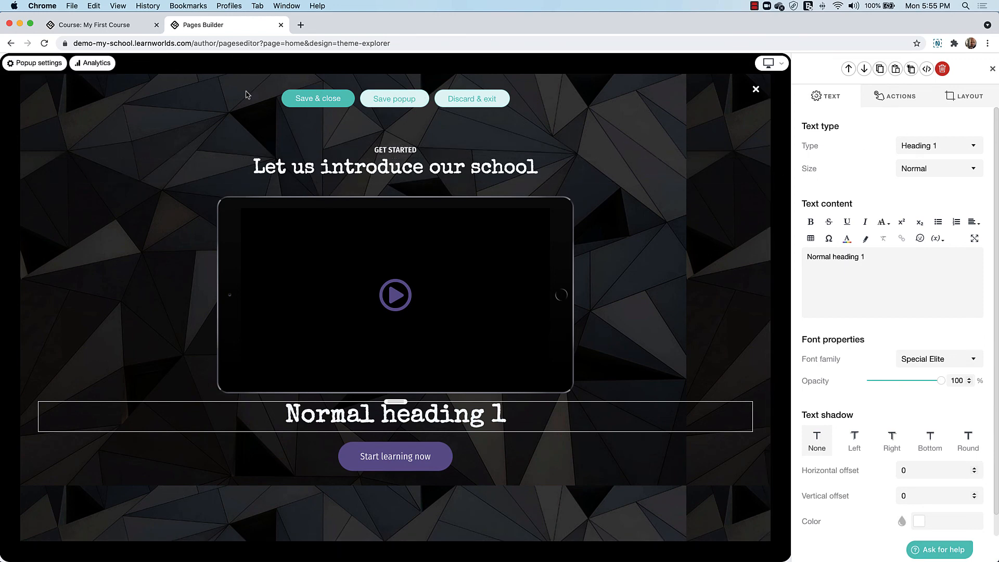
- Make the popup visible only to tagged users with the cf_test_Chili's tag
click(11, 63)
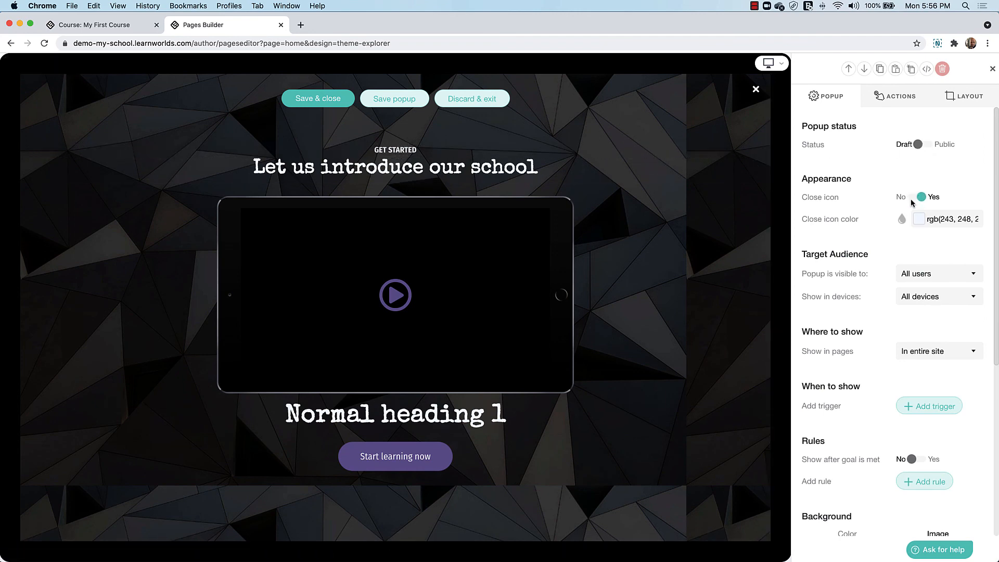
click(921, 274)
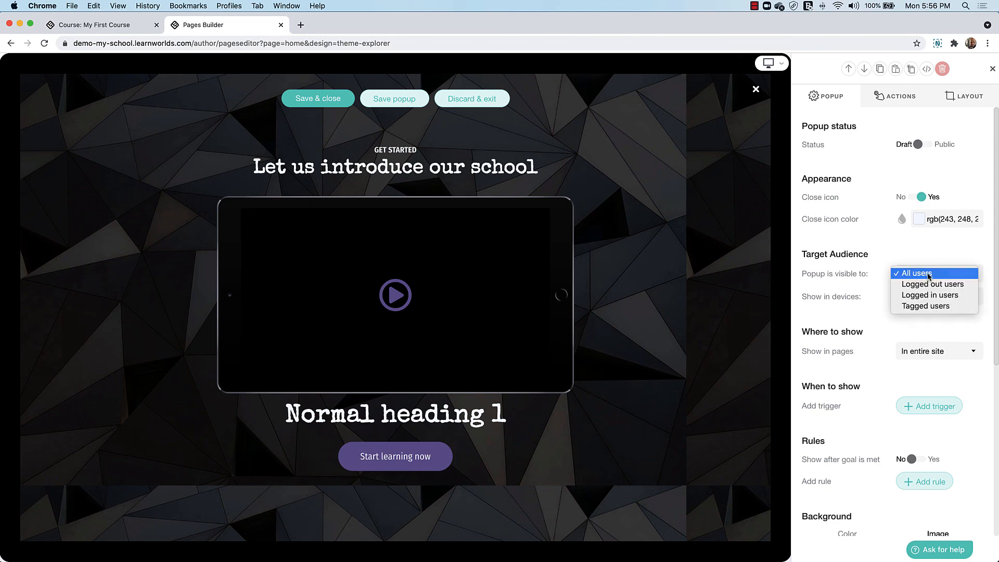
click(948, 308)
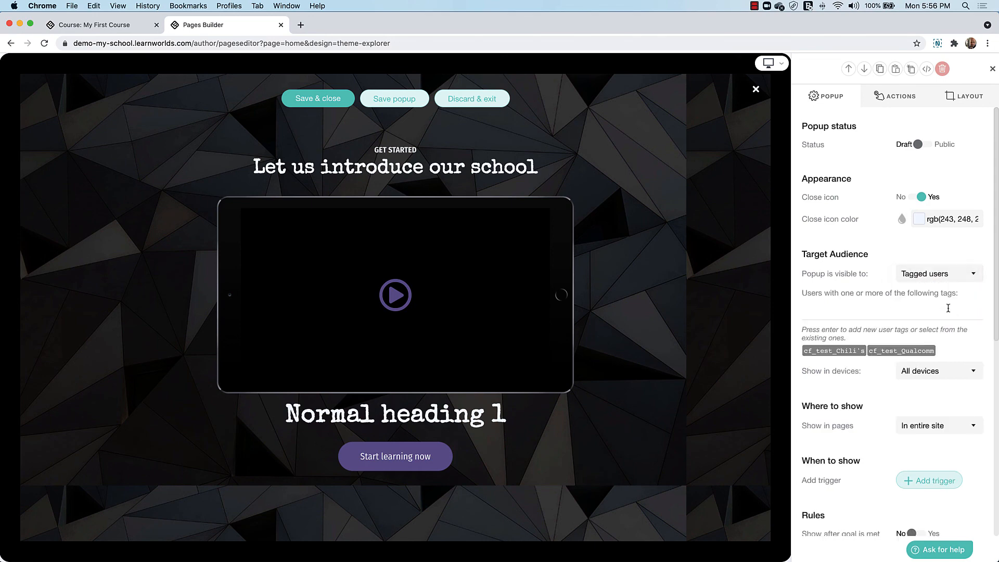
click(848, 355)
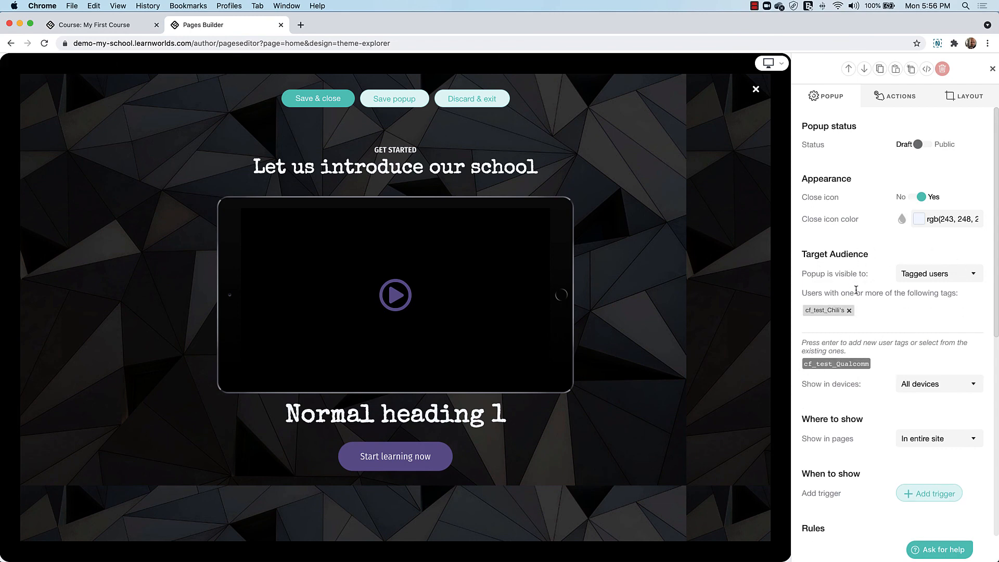
- View the popup's device options, keep All devices, and set the popup to show in Specific pages
click(936, 386)
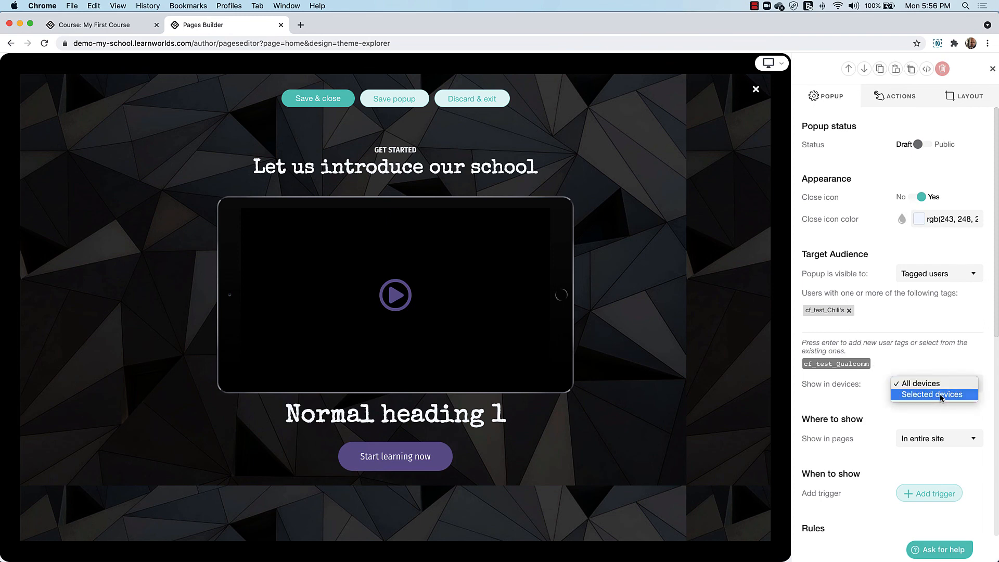
click(890, 416)
scroll(886, 408, down, 3)
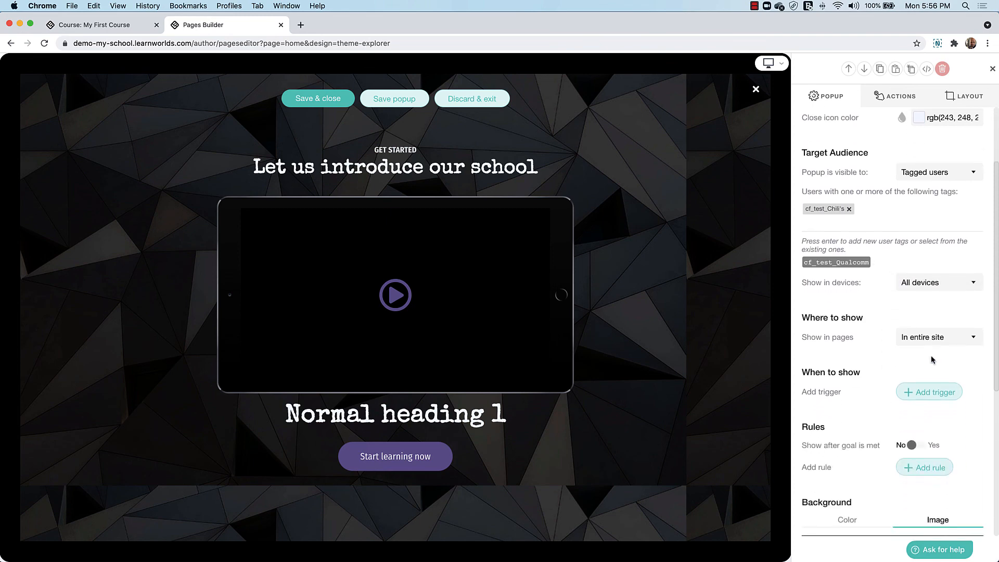
click(918, 343)
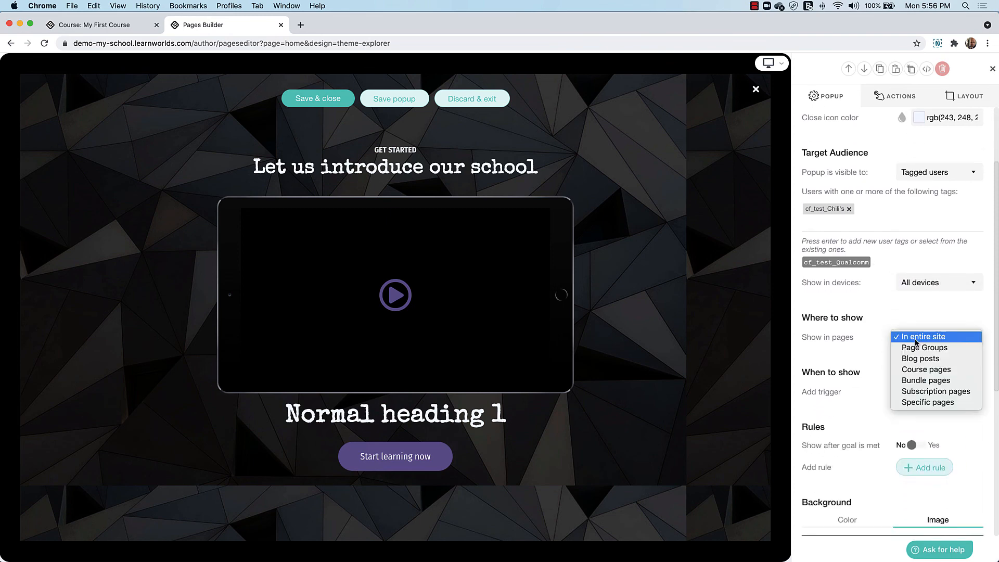
click(936, 404)
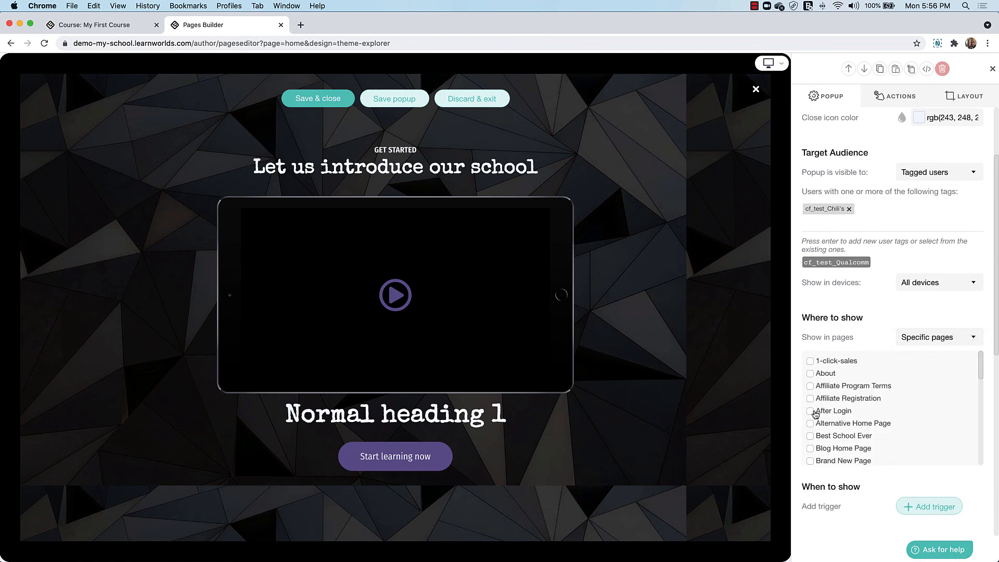
- Add an After page is loaded trigger to the popup's When to show settings
scroll(884, 401, down, 8)
scroll(864, 504, down, 2)
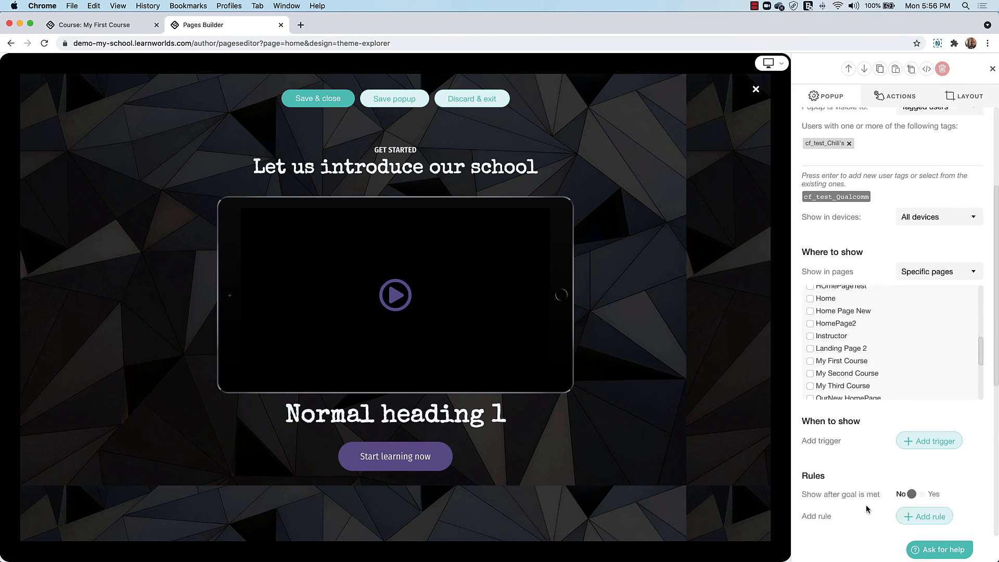
scroll(867, 509, down, 2)
click(912, 373)
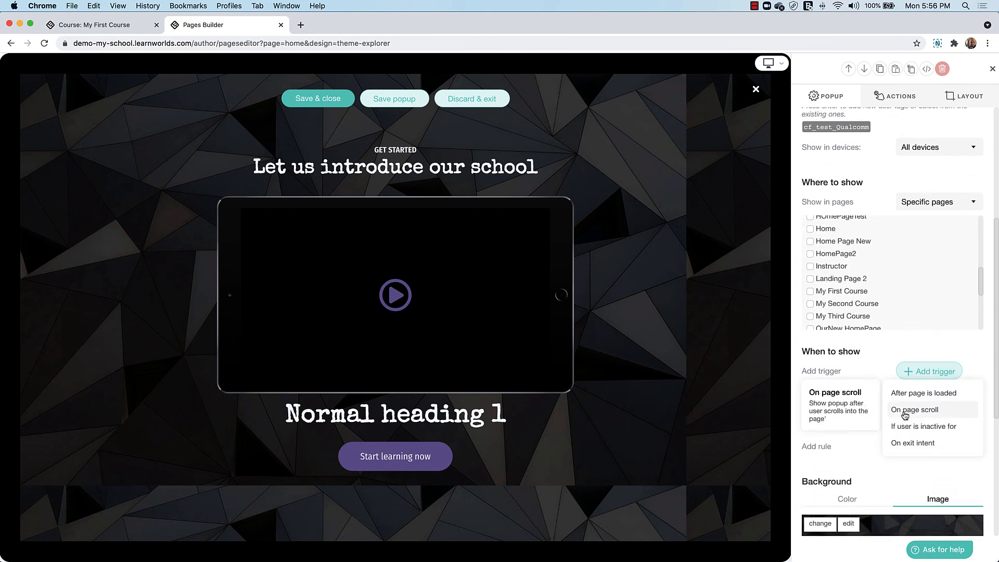
click(913, 394)
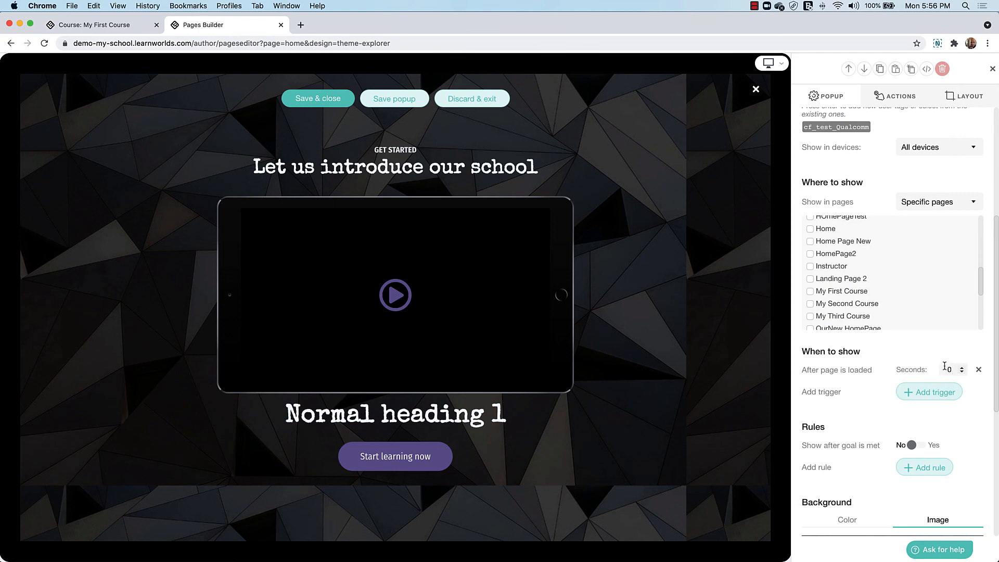
- Set the popup to show after its goal is met and add a Show only rule limited to 1 time
scroll(881, 422, down, 1)
click(911, 414)
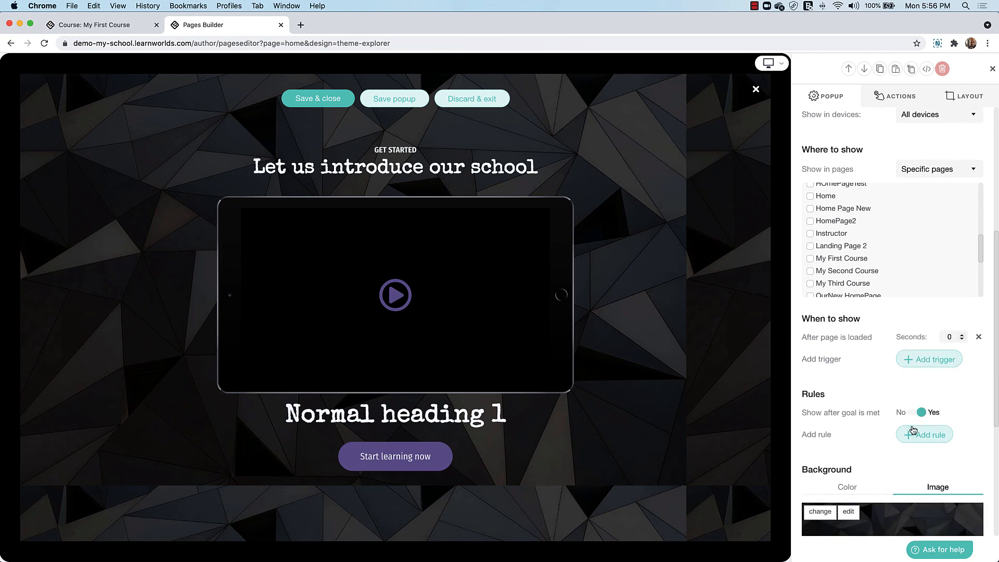
click(912, 436)
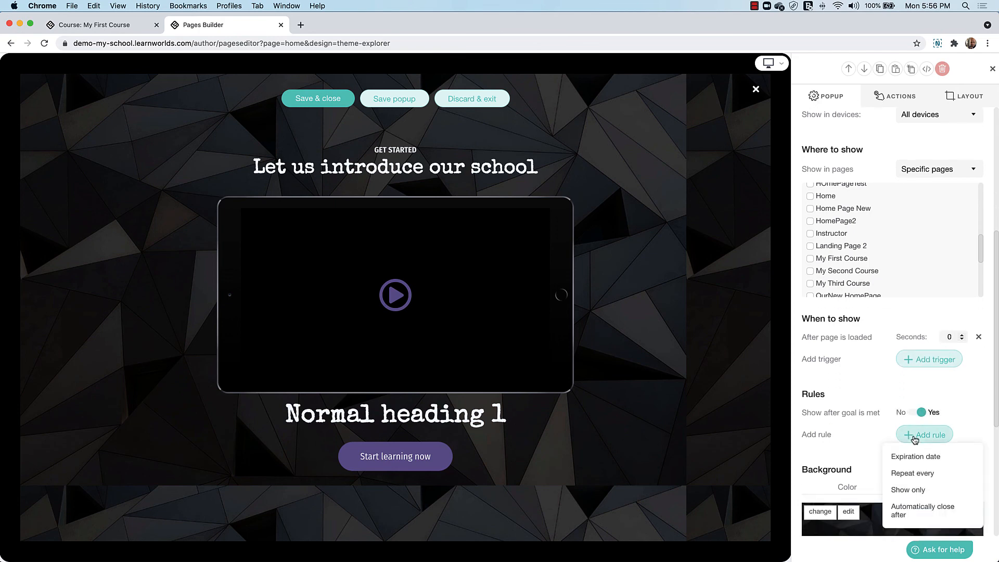
click(909, 491)
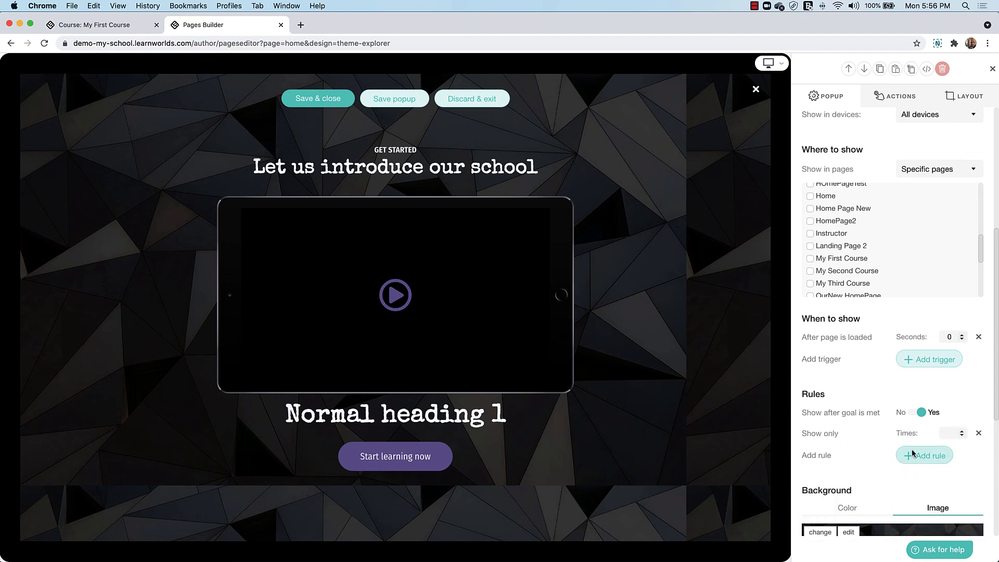
scroll(908, 458, down, 2)
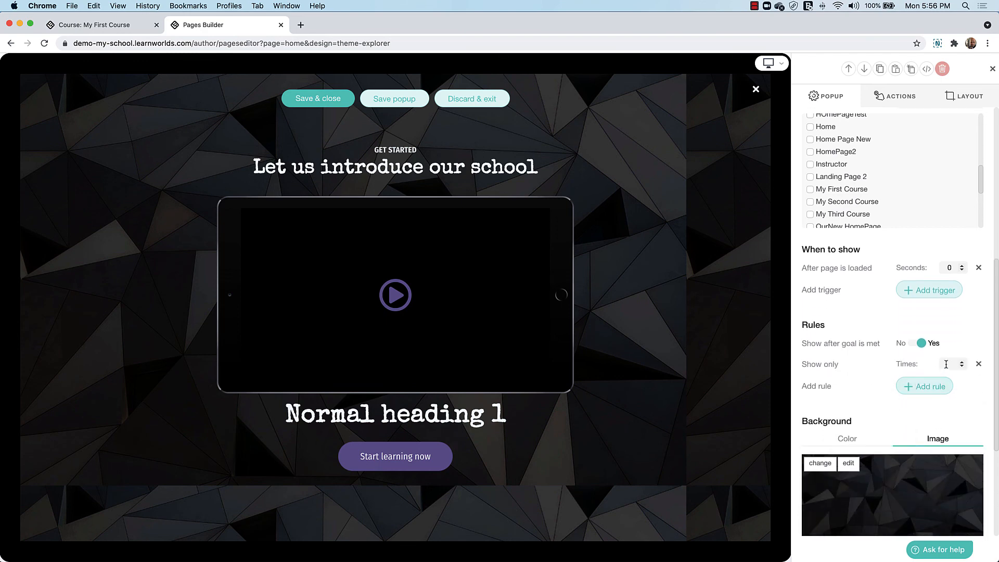
click(947, 364)
text(1)
- Close the popup settings, discard the popup edits, and leave the page builder without saving the Home page changes
click(992, 68)
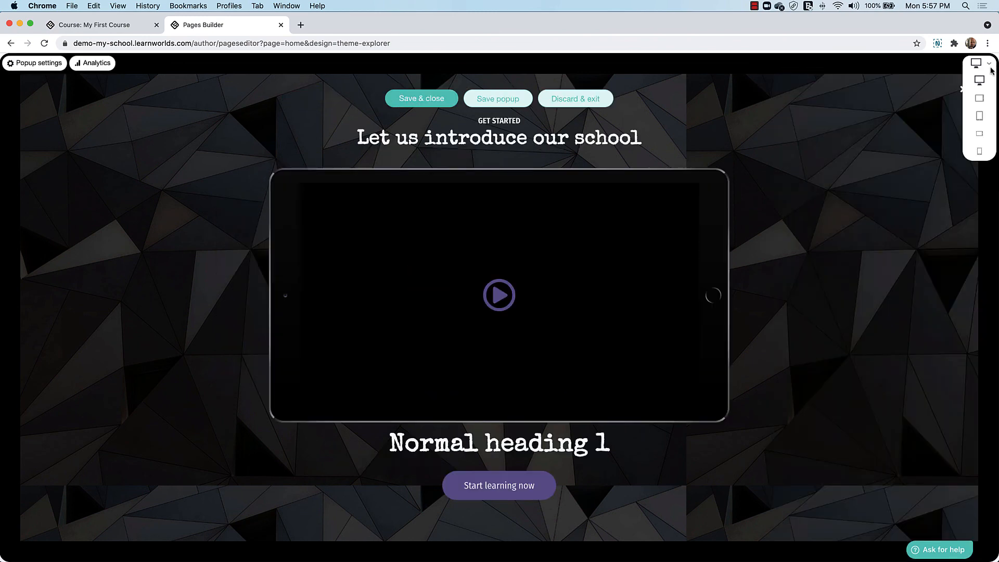
click(588, 100)
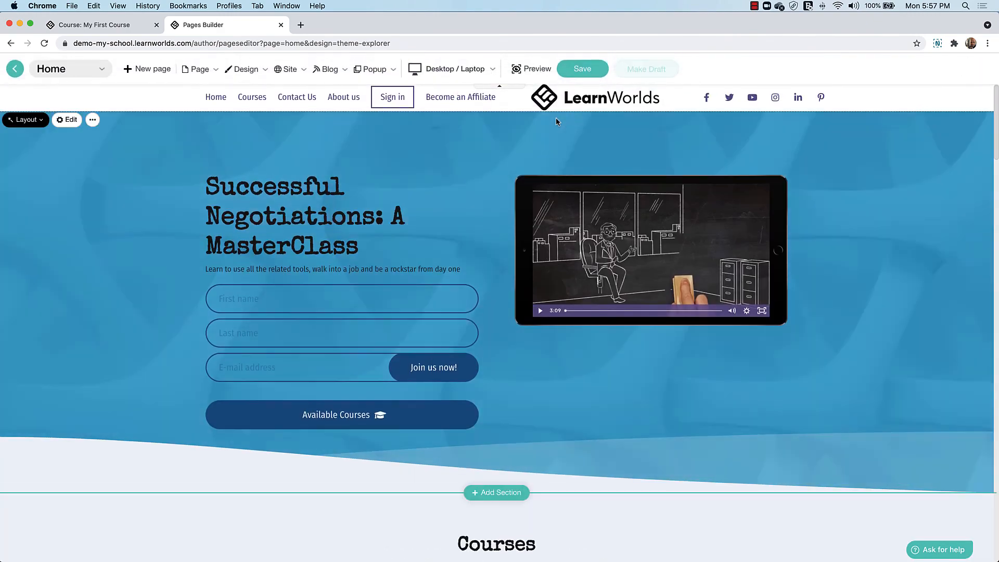
click(15, 68)
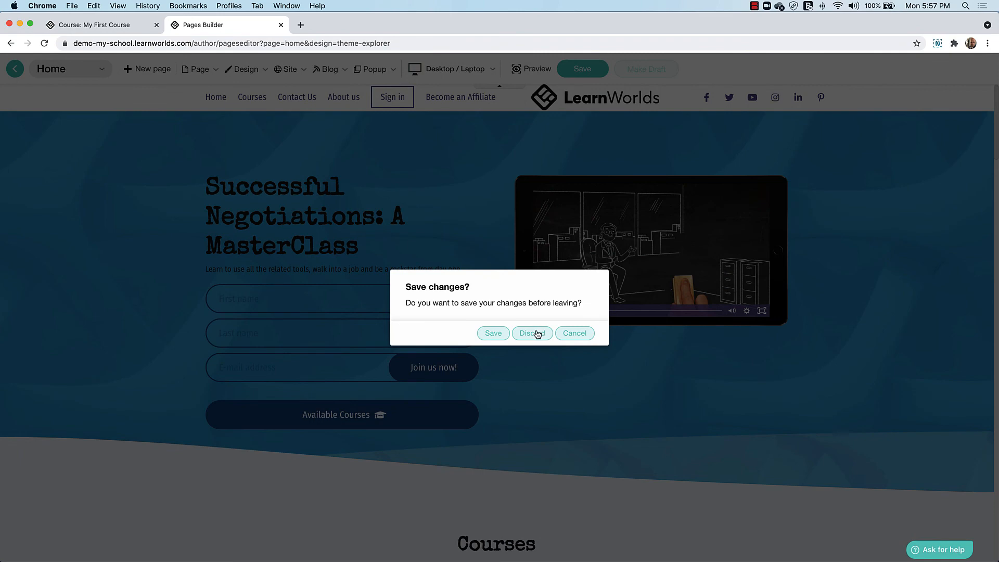
click(538, 334)
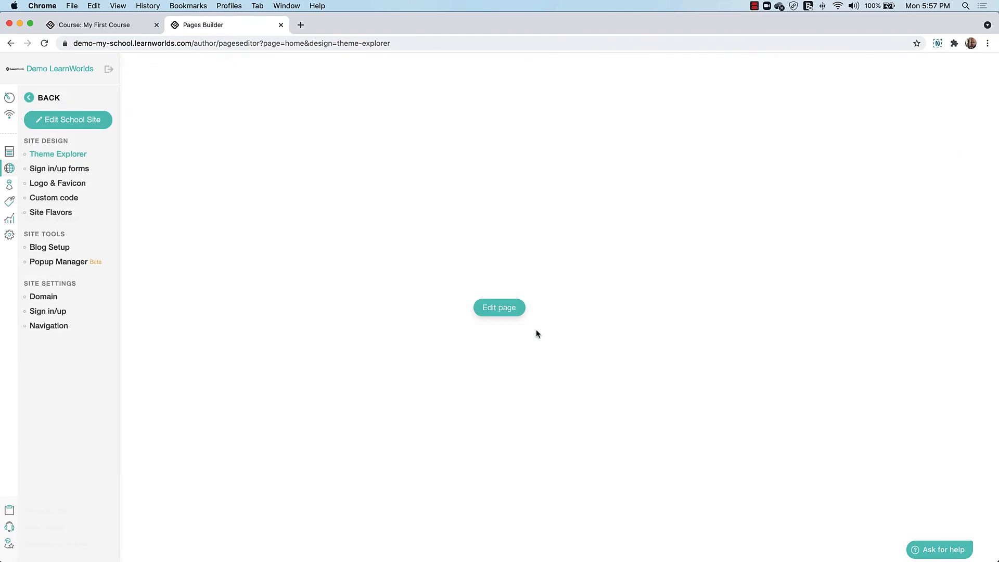